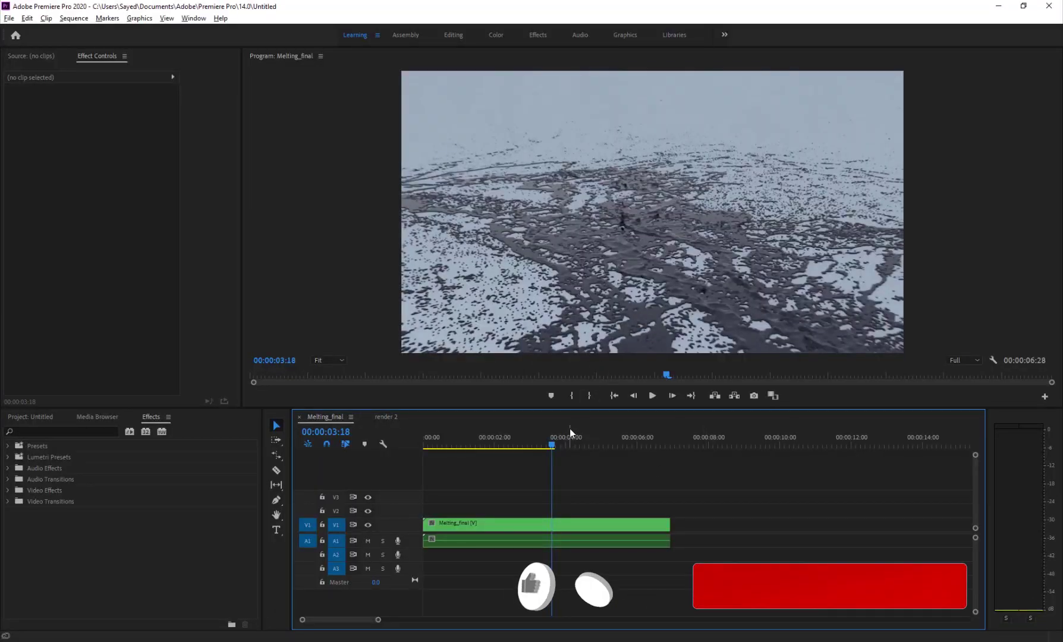
Play the Melting_final animation from the start and adjust the speaker volume.
{"action": "left_click", "coordinate": [427, 437]}
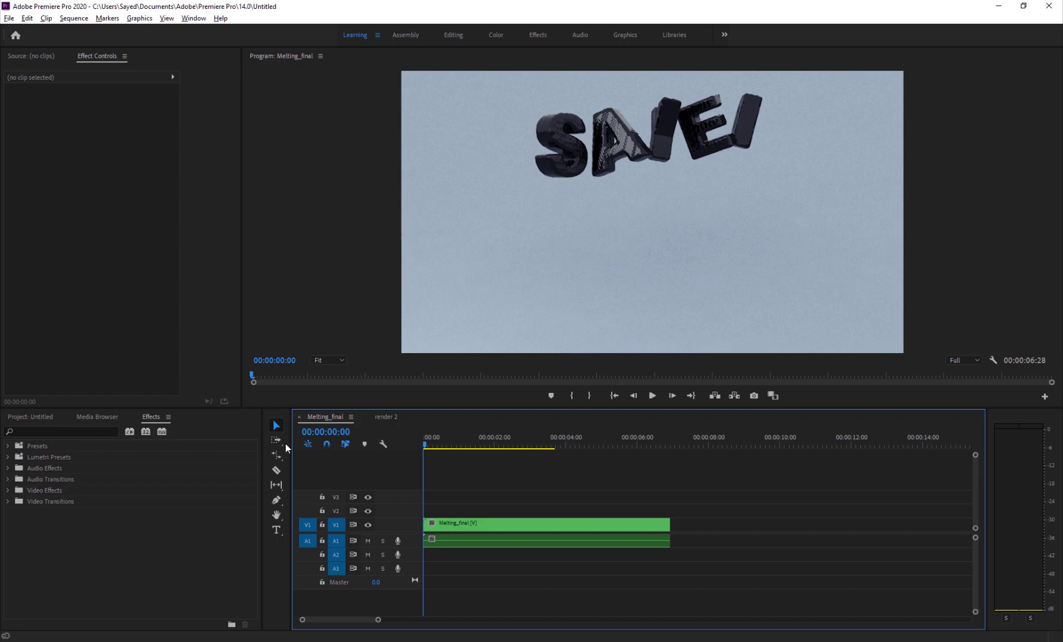
{"action": "key", "text": "space"}
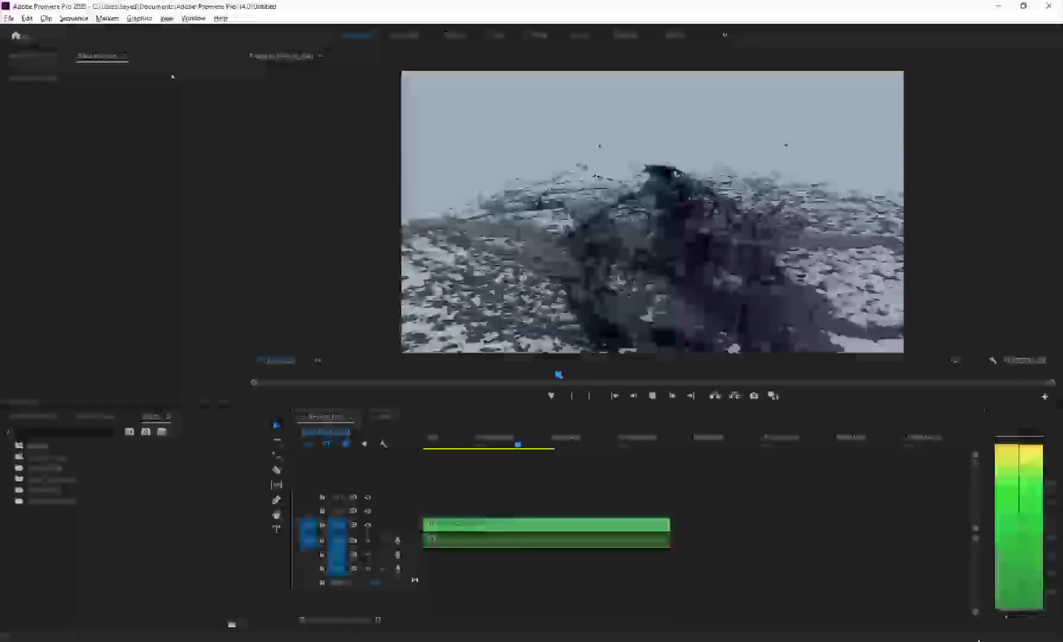
{"action": "key", "text": "XF86AudioRaiseVolume"}
{"action": "key", "text": "XF86AudioLowerVolume"}
{"action": "key", "text": "XF86AudioLowerVolume"}
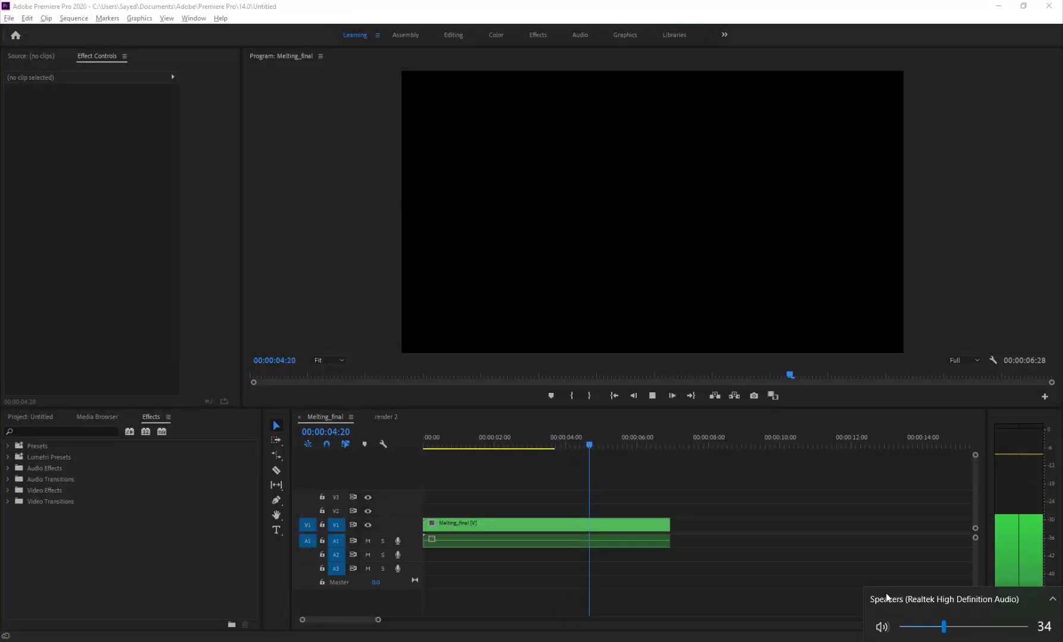
{"action": "key", "text": "XF86AudioRaiseVolume"}
Stop Melting_final near 1:27, then switch to the render 2 sequence.
{"action": "left_click", "coordinate": [851, 573]}
{"action": "left_click", "coordinate": [481, 437]}
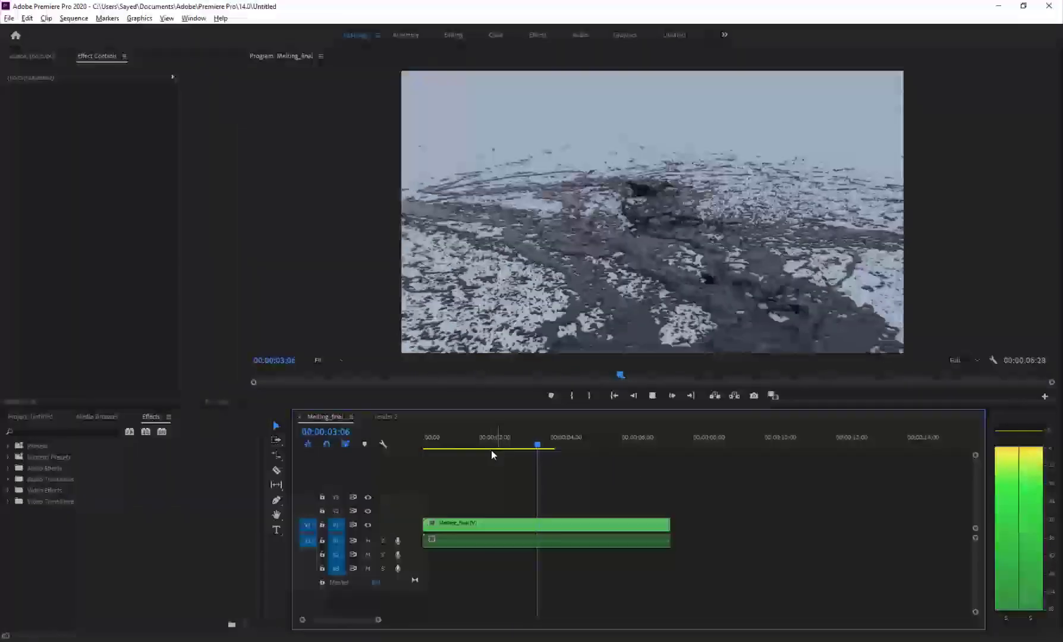
{"action": "key", "text": "space"}
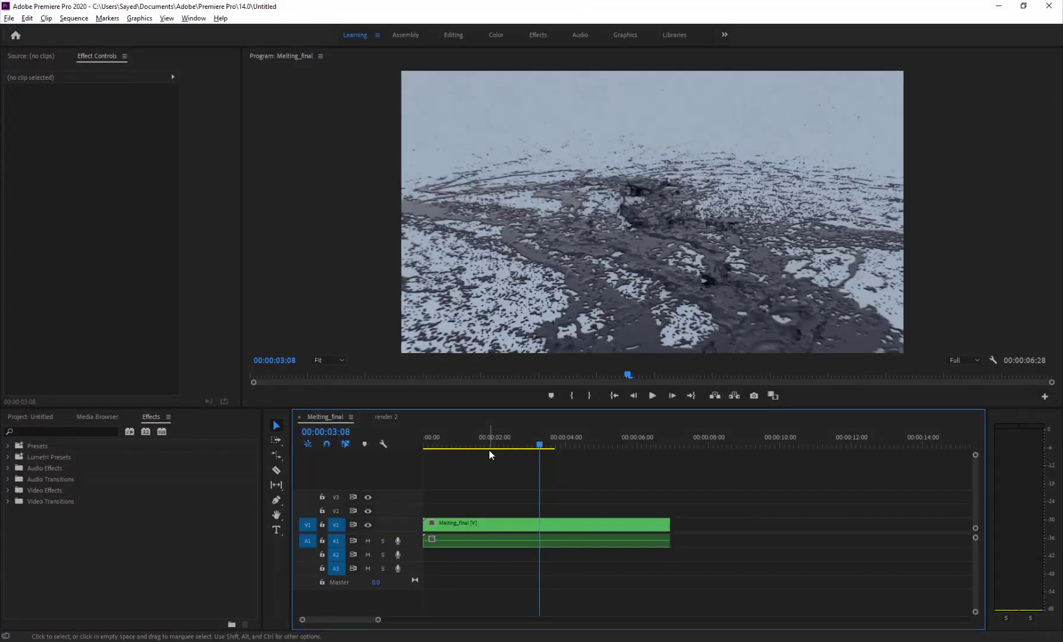
{"action": "left_click", "coordinate": [488, 449]}
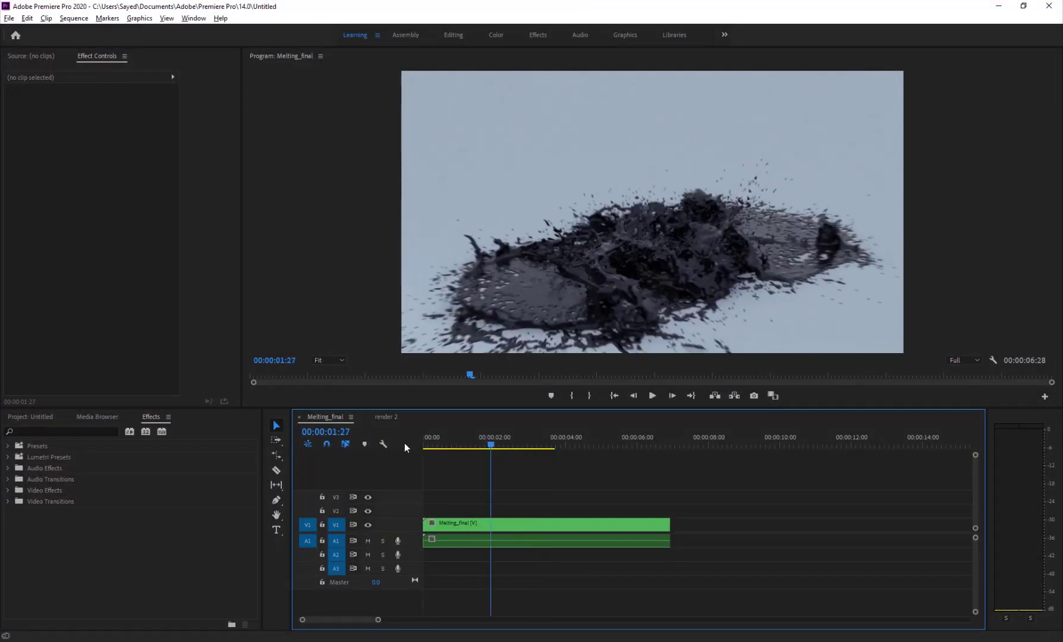
{"action": "left_click", "coordinate": [385, 416]}
Rewind render 2 to its first frame, play it, and stop near two seconds.
{"action": "left_click", "coordinate": [440, 448]}
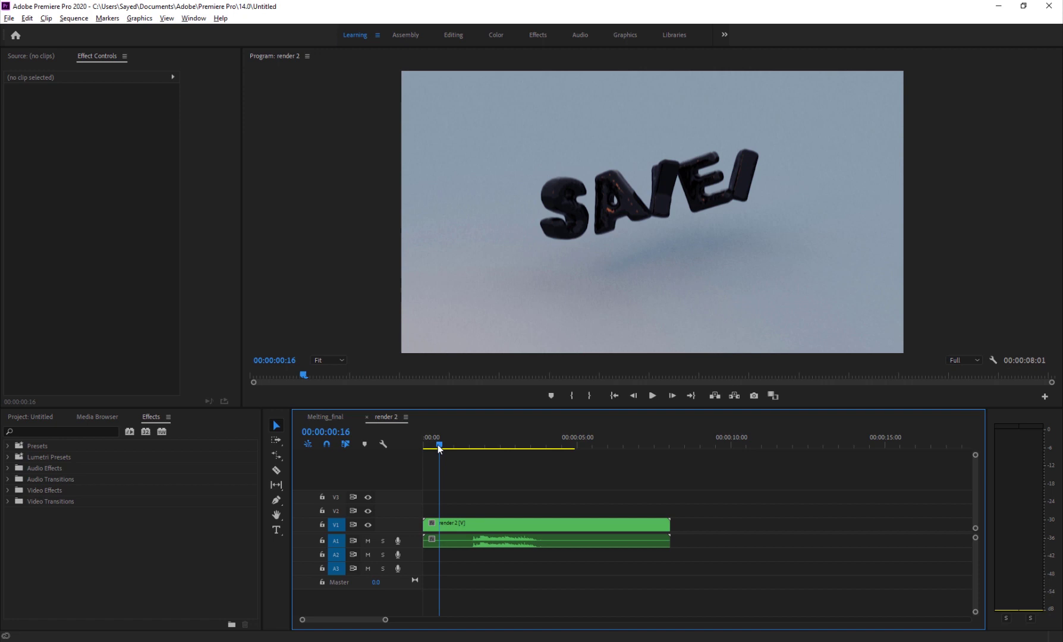
{"action": "left_click_drag", "start_coordinate": [440, 448], "coordinate": [423, 449]}
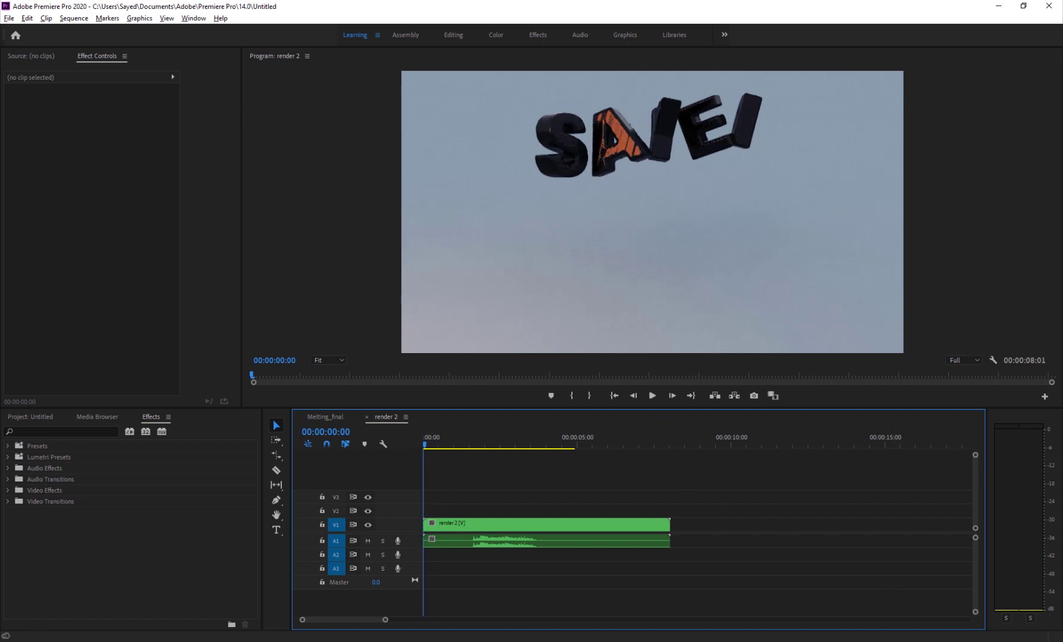
{"action": "key", "text": "space"}
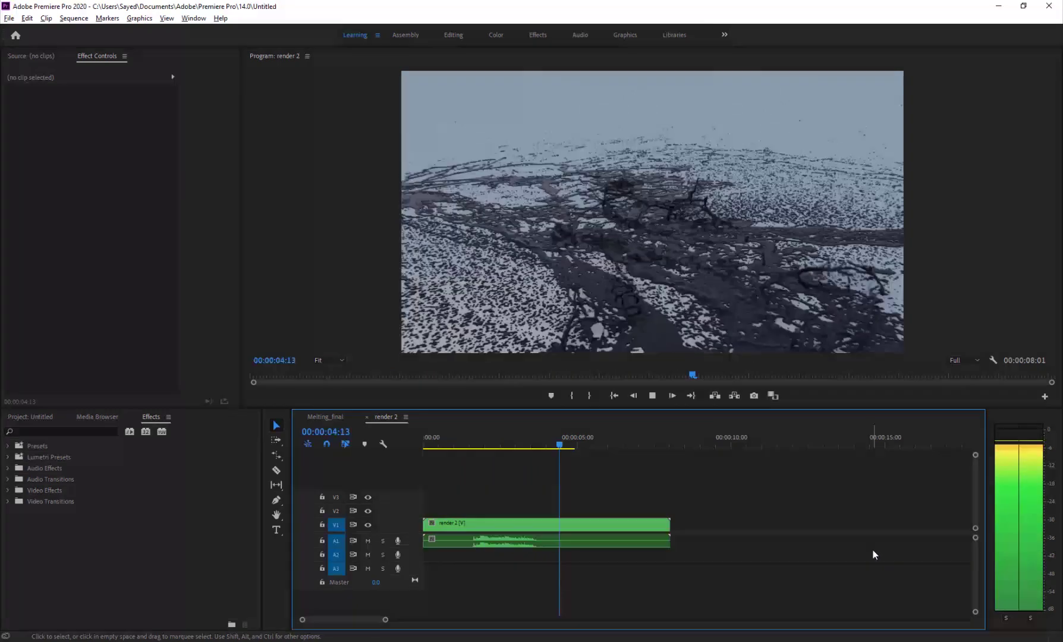
{"action": "left_click", "coordinate": [489, 447]}
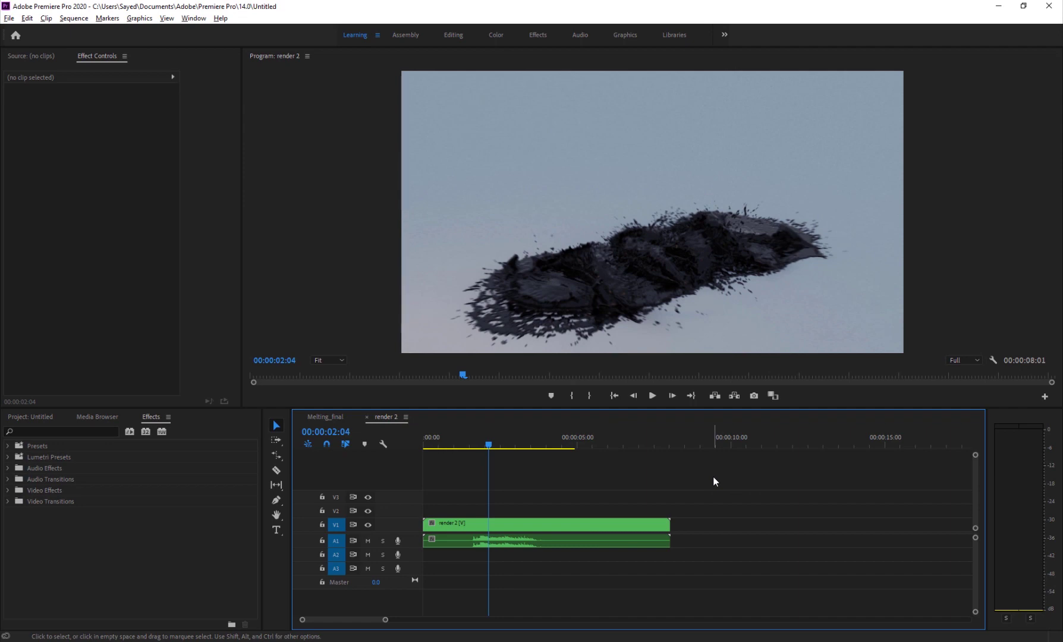
Browse the Audio Aura channel's videos on YouTube, then return to the FX Maniac channel.
{"action": "key", "text": "alt+Tab"}
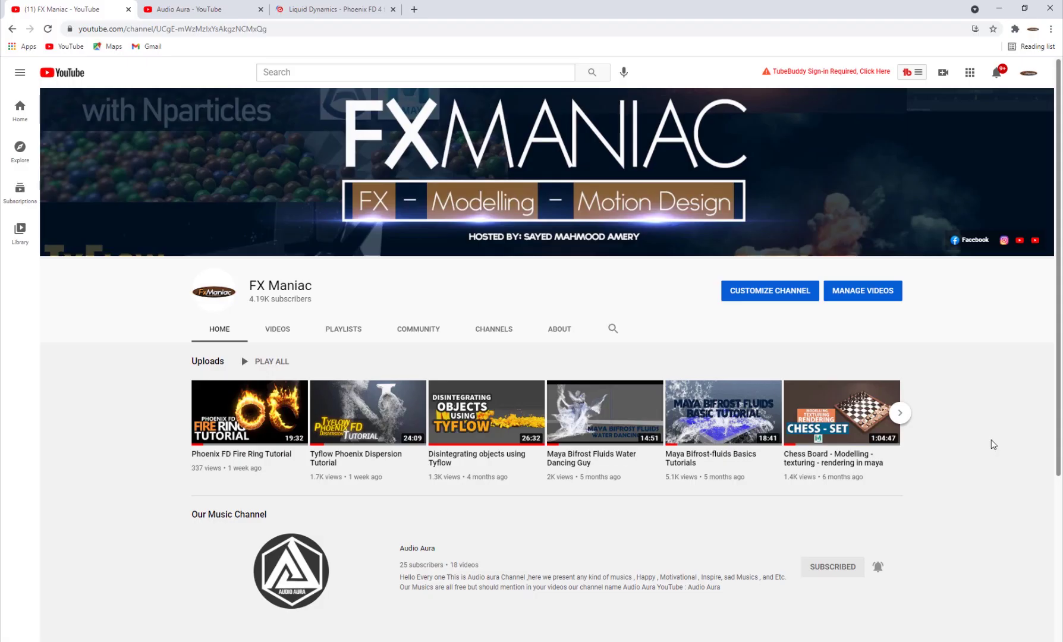
{"action": "scroll", "coordinate": [418, 373], "scroll_direction": "down", "scroll_amount": 3}
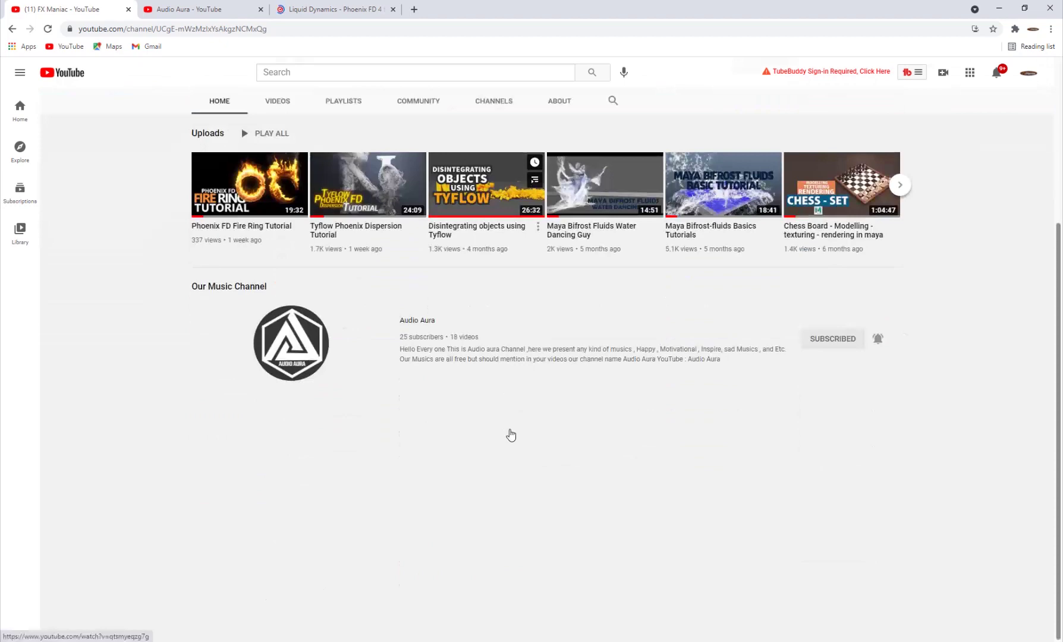
{"action": "scroll", "coordinate": [510, 436], "scroll_direction": "up", "scroll_amount": 3}
{"action": "scroll", "coordinate": [419, 440], "scroll_direction": "down", "scroll_amount": 2}
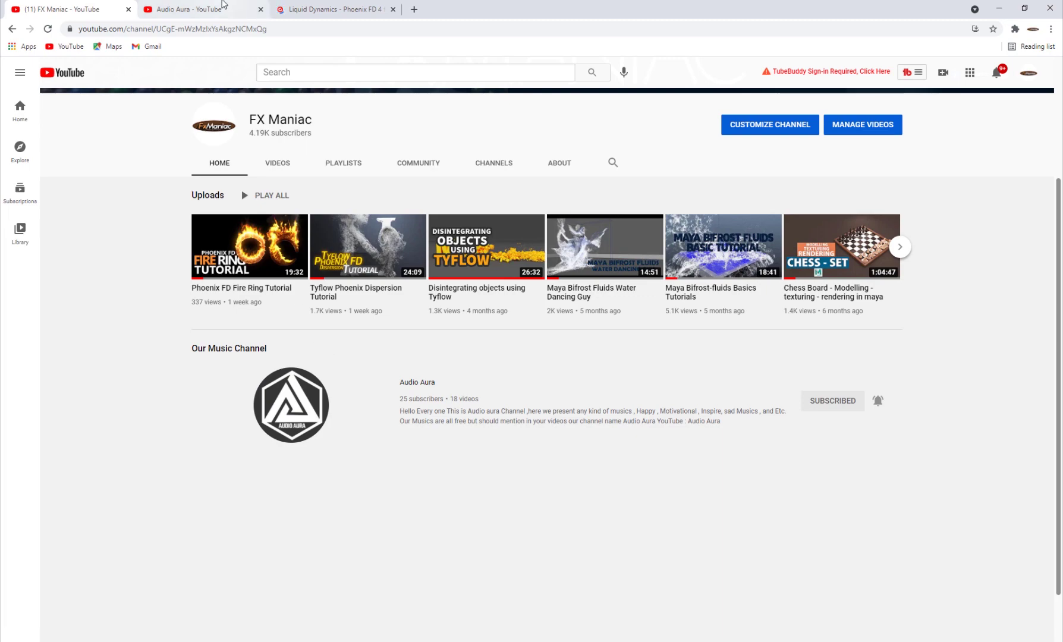
{"action": "left_click", "coordinate": [223, 8]}
{"action": "scroll", "coordinate": [382, 315], "scroll_direction": "up", "scroll_amount": 3}
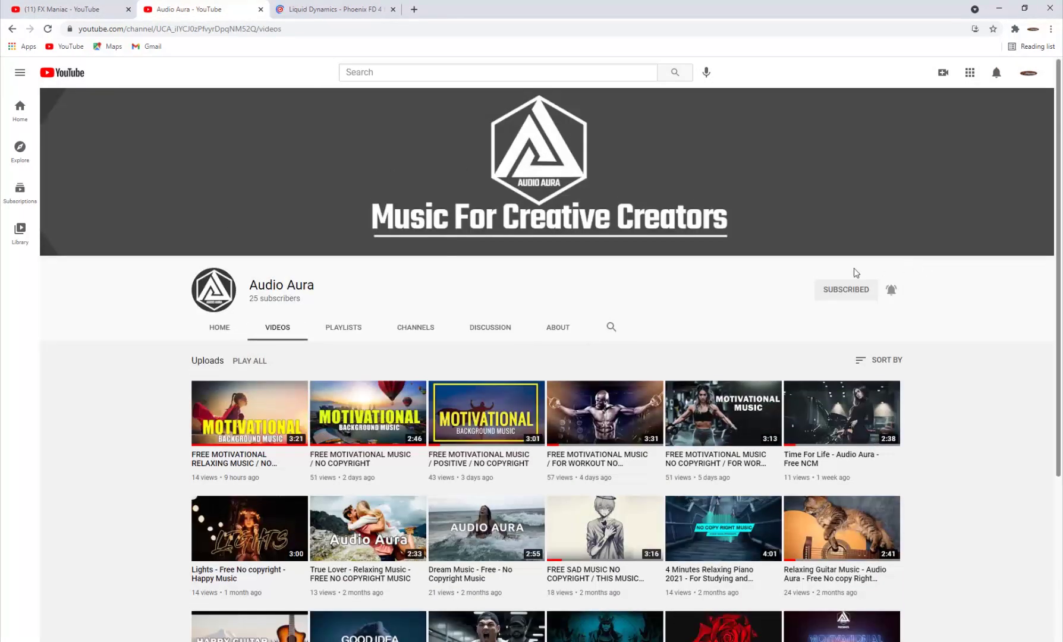
{"action": "scroll", "coordinate": [467, 415], "scroll_direction": "down", "scroll_amount": 3}
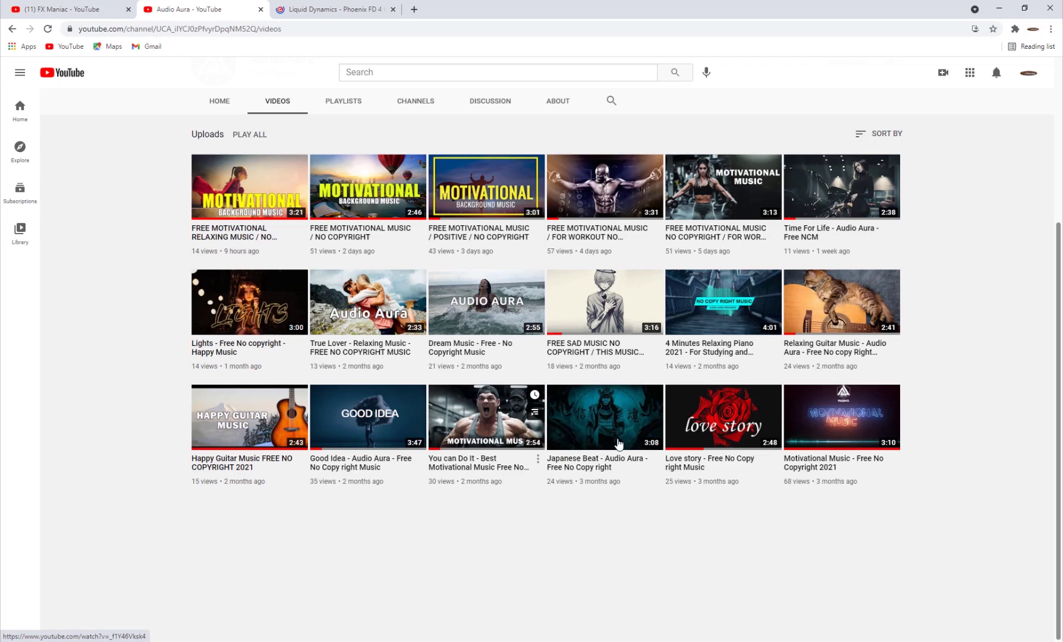
{"action": "scroll", "coordinate": [619, 444], "scroll_direction": "up", "scroll_amount": 3}
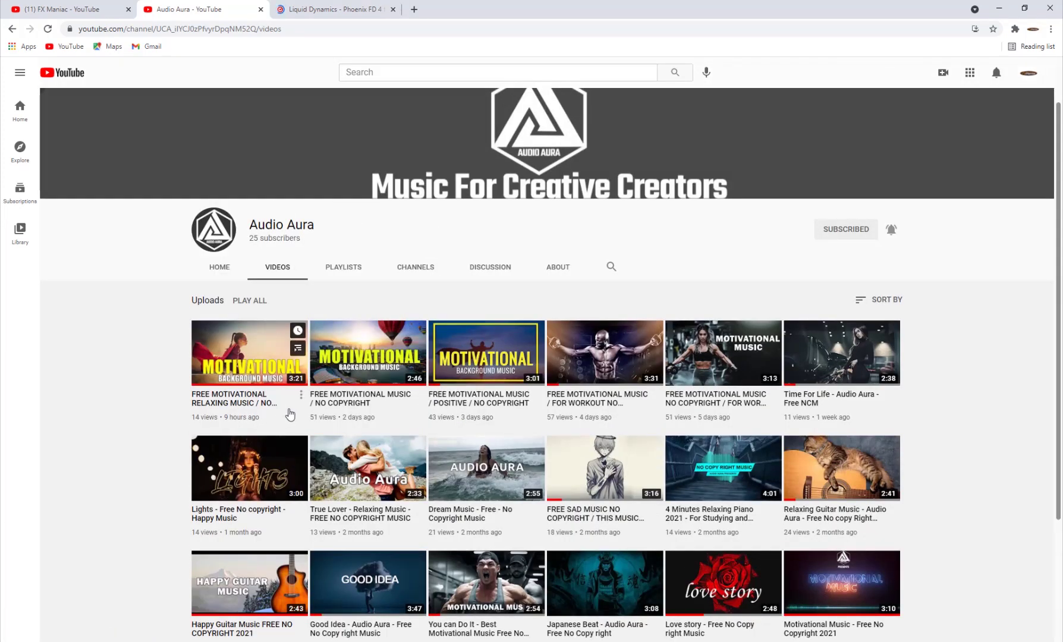
{"action": "scroll", "coordinate": [313, 413], "scroll_direction": "down", "scroll_amount": 3}
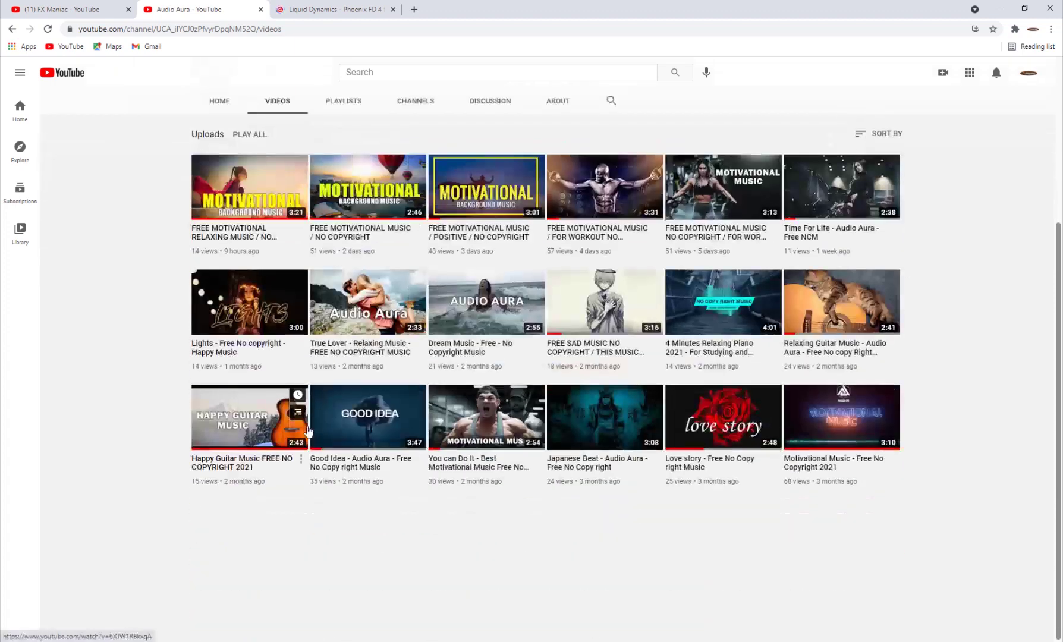
{"action": "scroll", "coordinate": [498, 398], "scroll_direction": "up", "scroll_amount": 1}
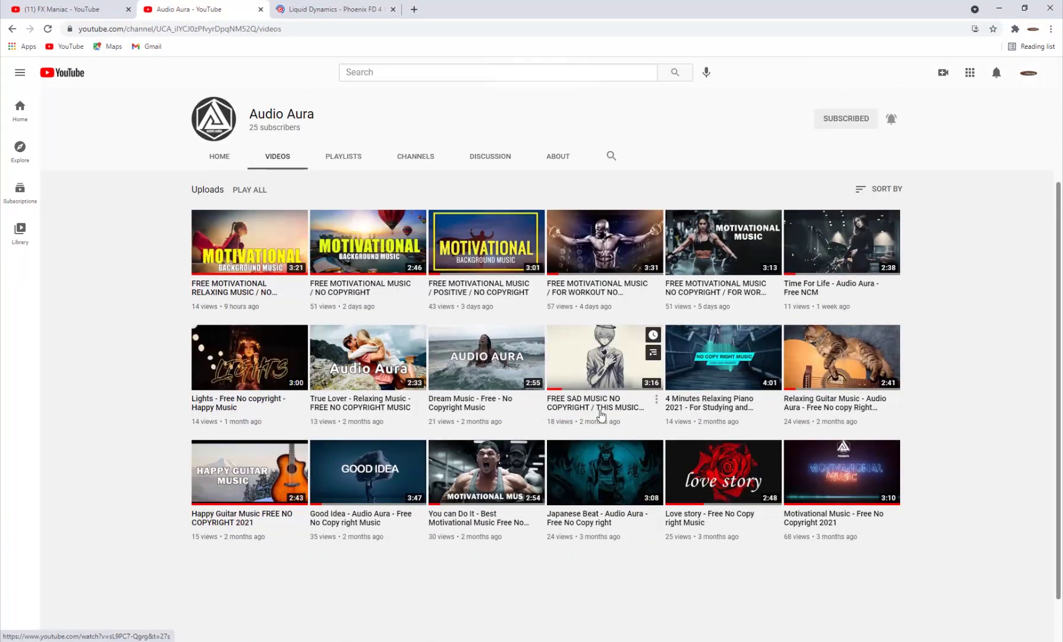
{"action": "mouse_move", "coordinate": [604, 302]}
{"action": "scroll", "coordinate": [590, 378], "scroll_direction": "up", "scroll_amount": 3}
{"action": "scroll", "coordinate": [652, 340], "scroll_direction": "down", "scroll_amount": 1}
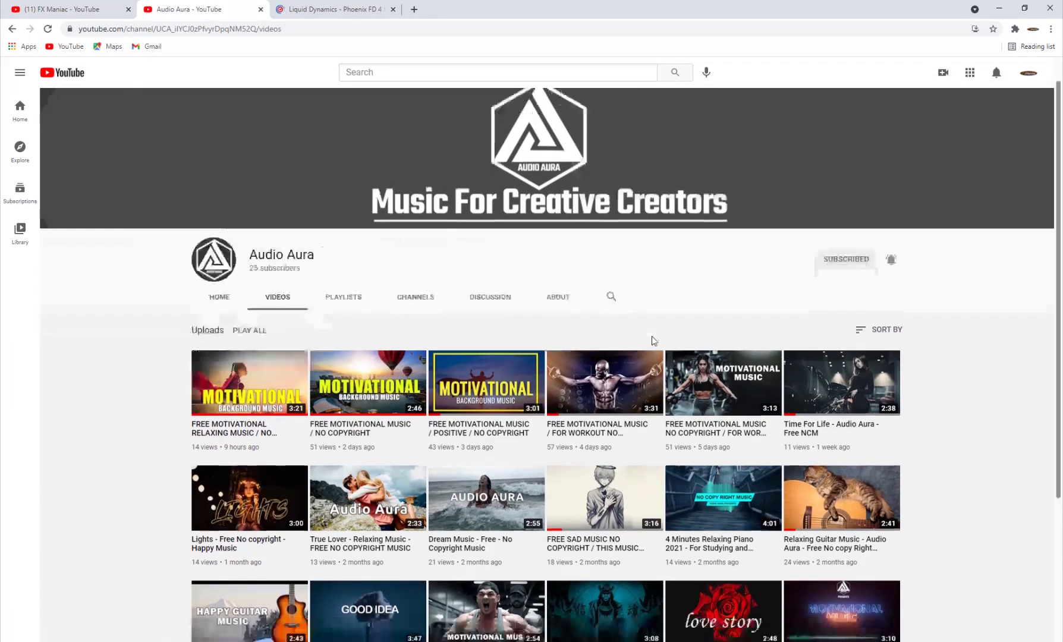
{"action": "scroll", "coordinate": [653, 339], "scroll_direction": "down", "scroll_amount": 2}
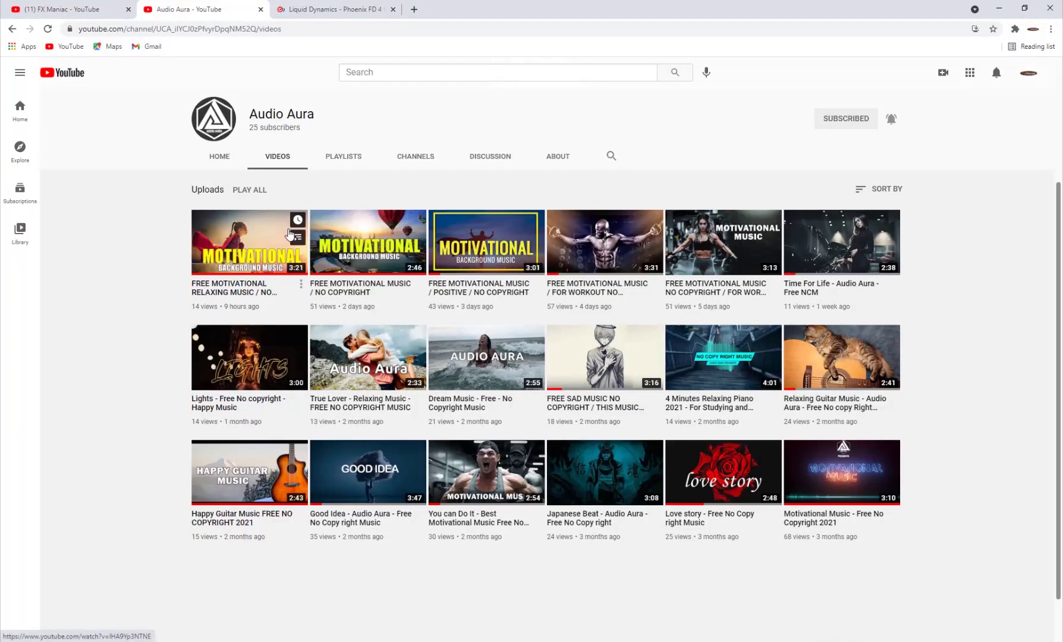
{"action": "left_click", "coordinate": [120, 5]}
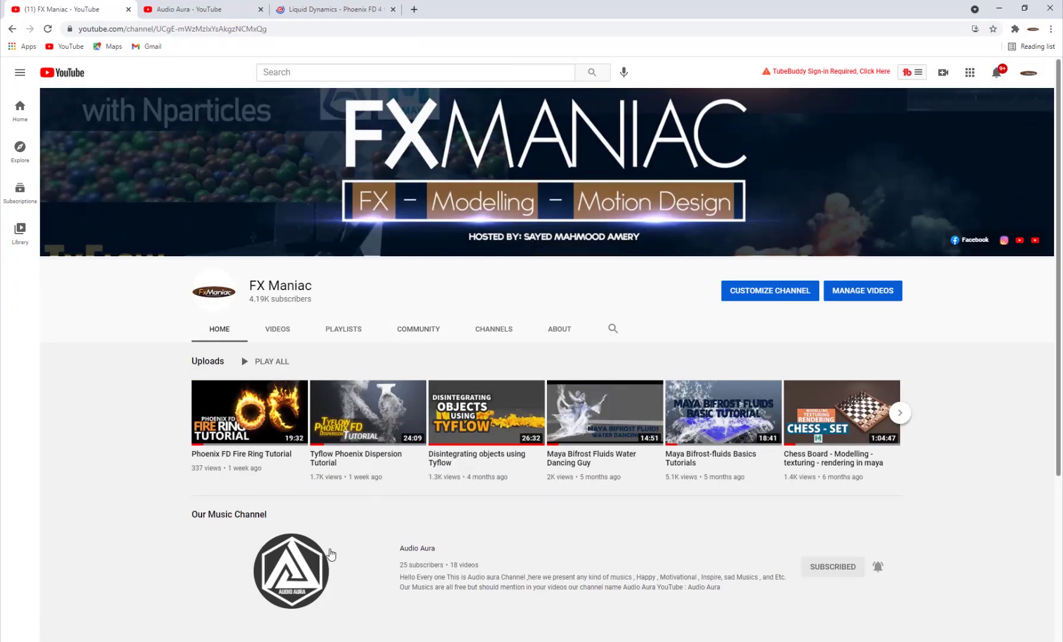
Maximize the Perspective viewport and place a Text shape at the grid centre.
{"action": "key", "text": "alt+Tab"}
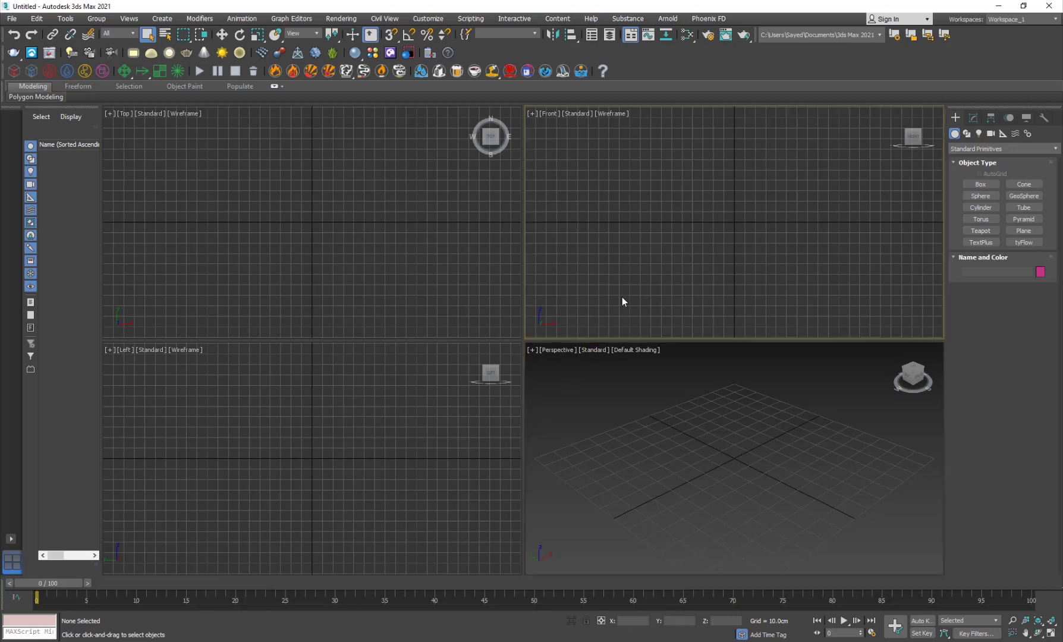
{"action": "key", "text": "alt+w"}
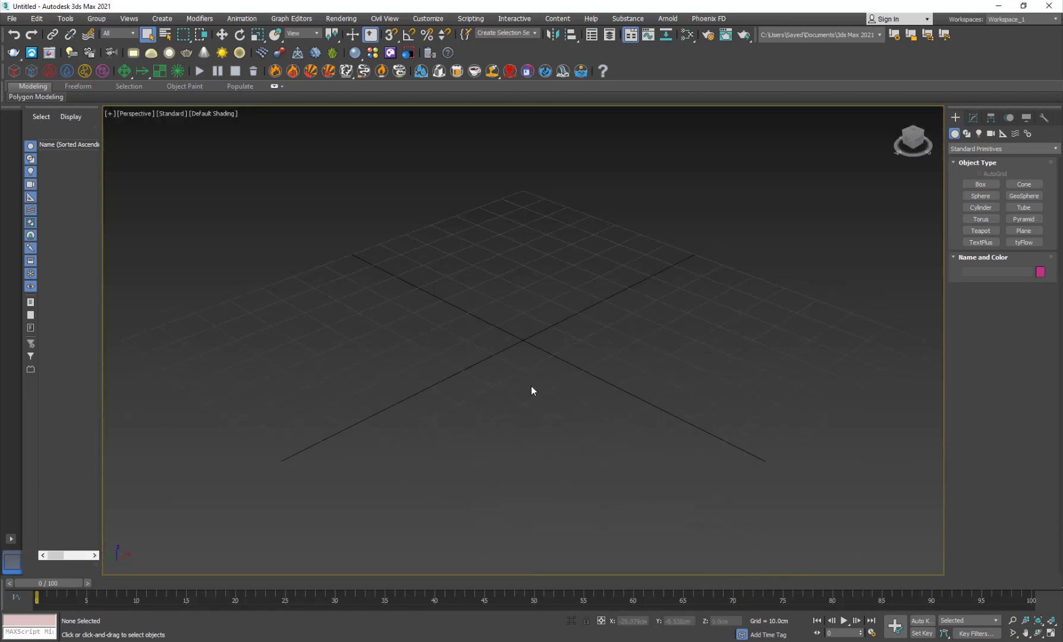
{"action": "middle_click_drag", "start_coordinate": [447, 420], "coordinate": [489, 379], "text": "alt"}
{"action": "key", "text": "w"}
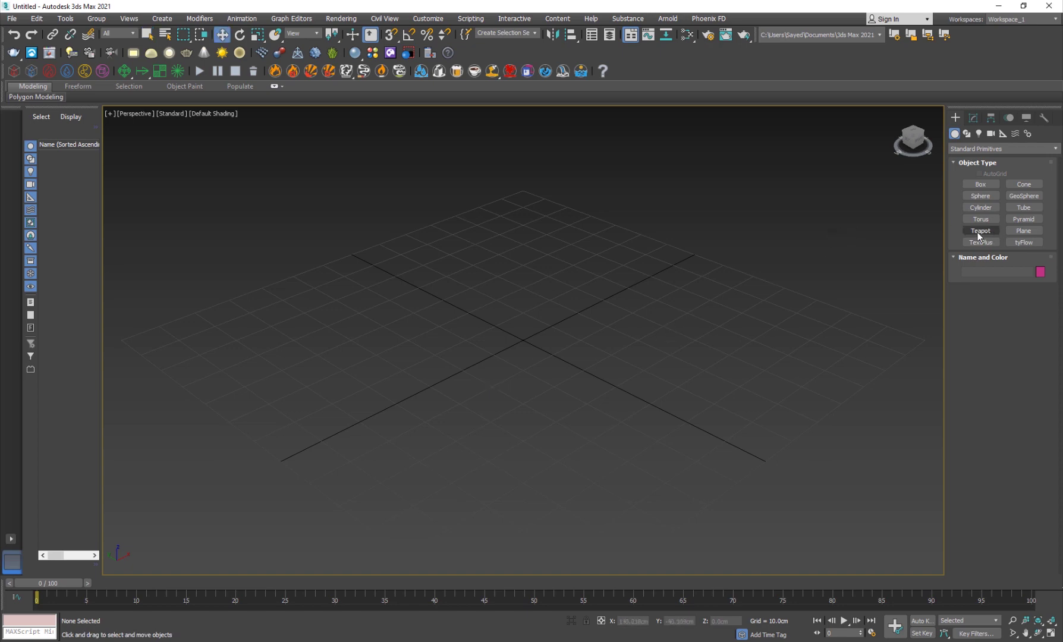
{"action": "left_click", "coordinate": [966, 134]}
{"action": "left_click", "coordinate": [980, 239]}
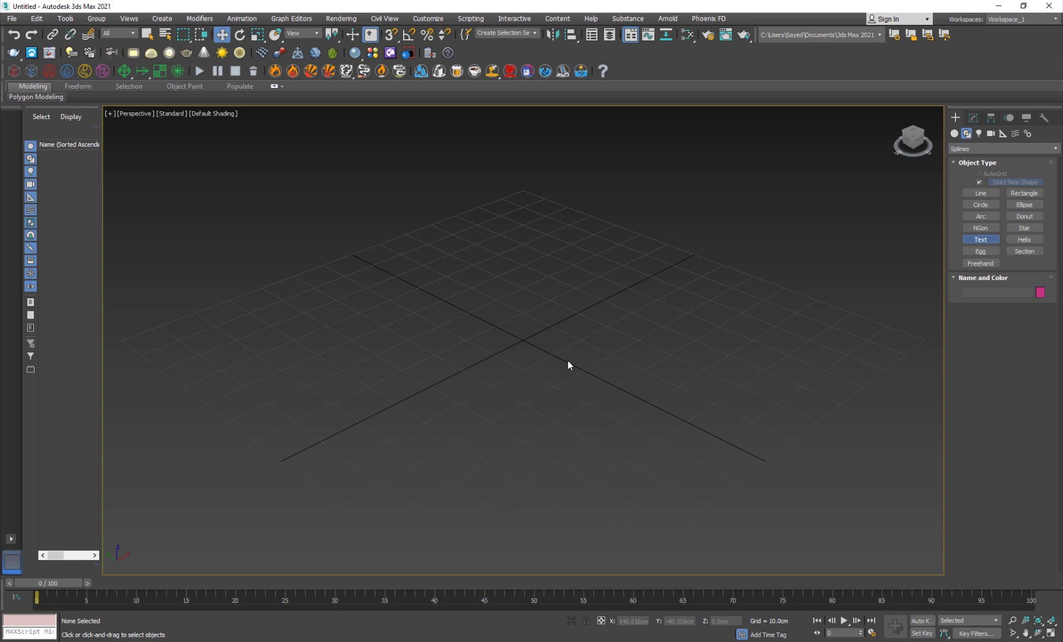
{"action": "left_click", "coordinate": [520, 349]}
{"action": "right_click", "coordinate": [747, 249]}
Set the text to WORD in Arial Black and scale it down.
{"action": "left_click", "coordinate": [973, 118]}
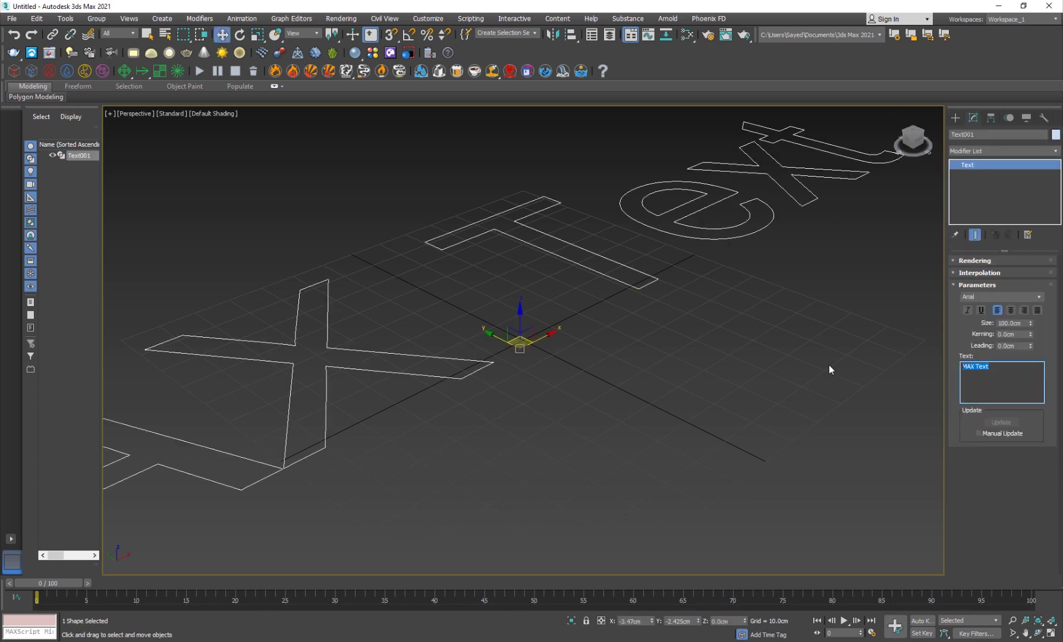
{"action": "type", "text": "WORD"}
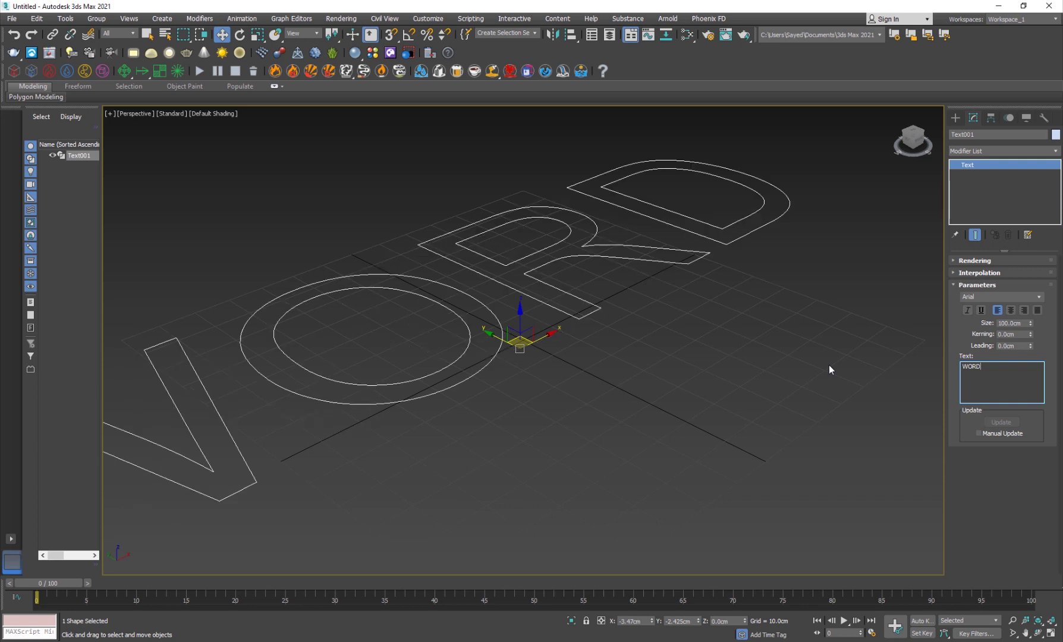
{"action": "left_click", "coordinate": [757, 359]}
{"action": "left_click_drag", "start_coordinate": [731, 249], "coordinate": [615, 348]}
{"action": "scroll", "coordinate": [487, 317], "scroll_direction": "down", "scroll_amount": 3}
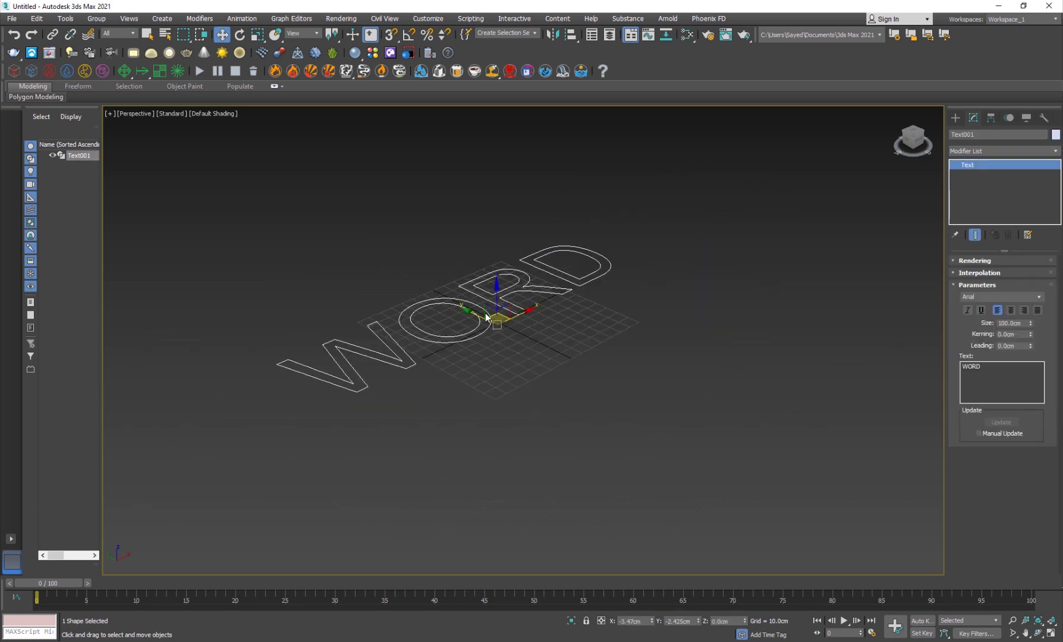
{"action": "left_click", "coordinate": [1038, 297]}
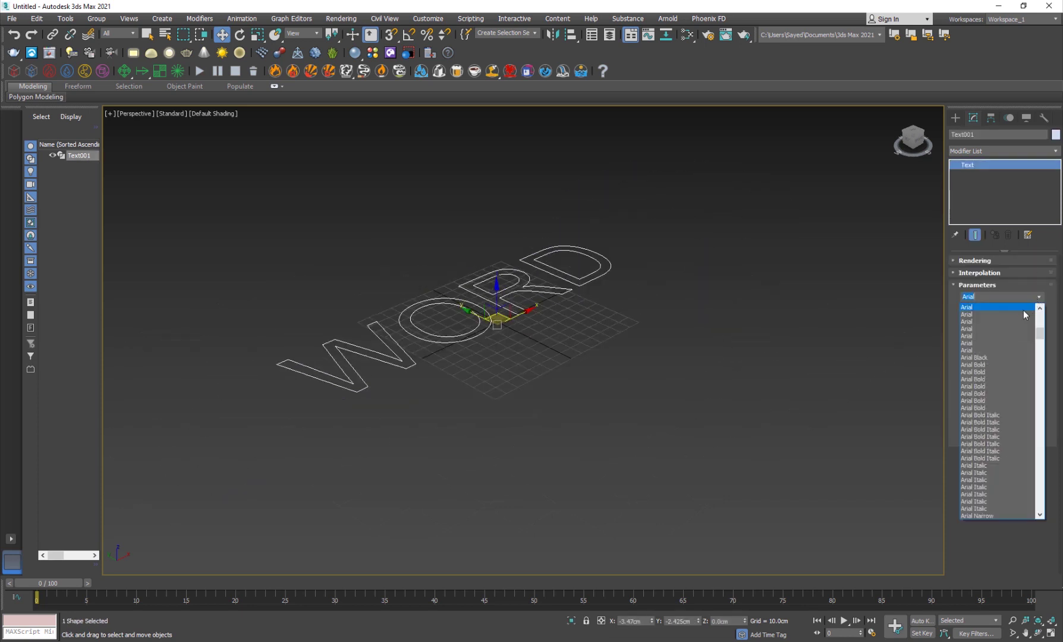
{"action": "left_click", "coordinate": [988, 359]}
{"action": "left_click", "coordinate": [619, 249]}
{"action": "mouse_move", "coordinate": [632, 241]}
{"action": "left_mouse_down"}
{"action": "mouse_move", "coordinate": [508, 319]}
{"action": "mouse_move", "coordinate": [315, 390]}
{"action": "left_mouse_up"}
{"action": "key", "text": "r"}
{"action": "key", "text": "w"}
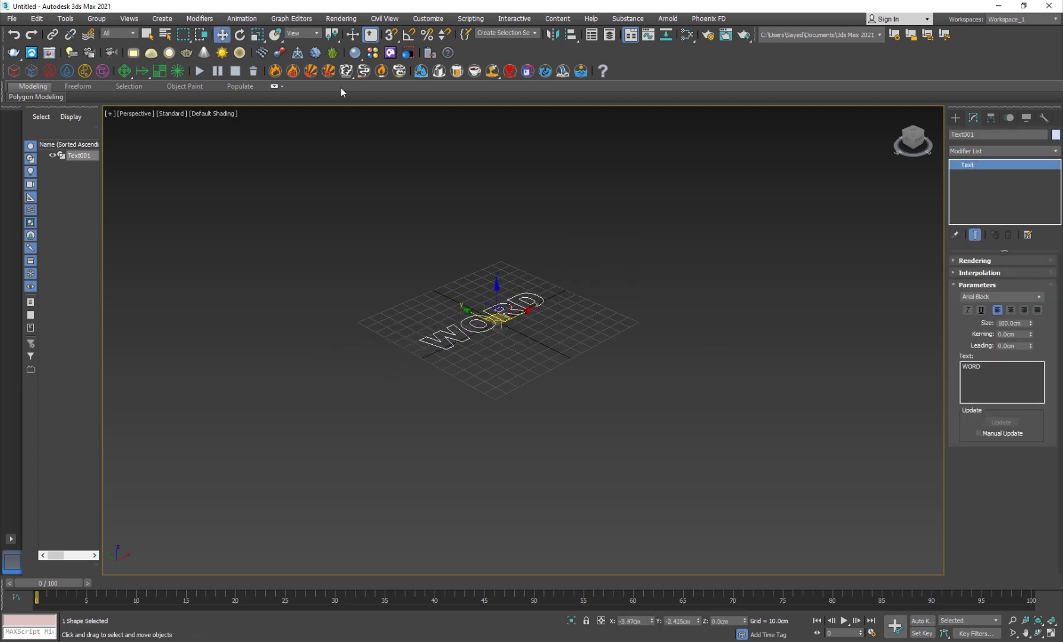
Confirm Units Setup uses a system unit scale of 1 Unit = 1.0 Centimeters.
{"action": "left_click", "coordinate": [427, 19]}
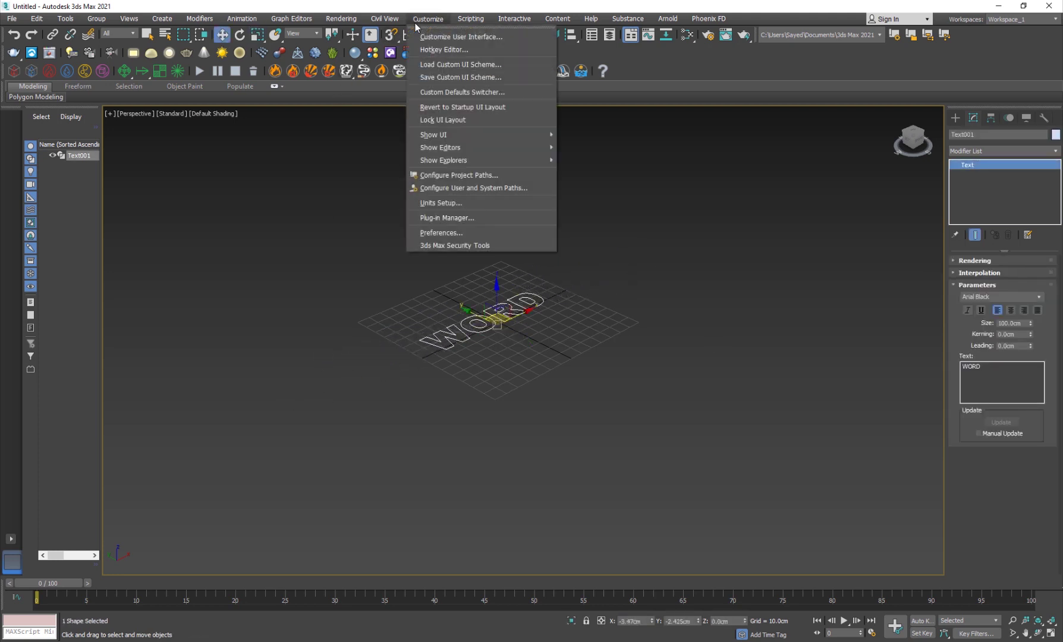
{"action": "left_click", "coordinate": [453, 202]}
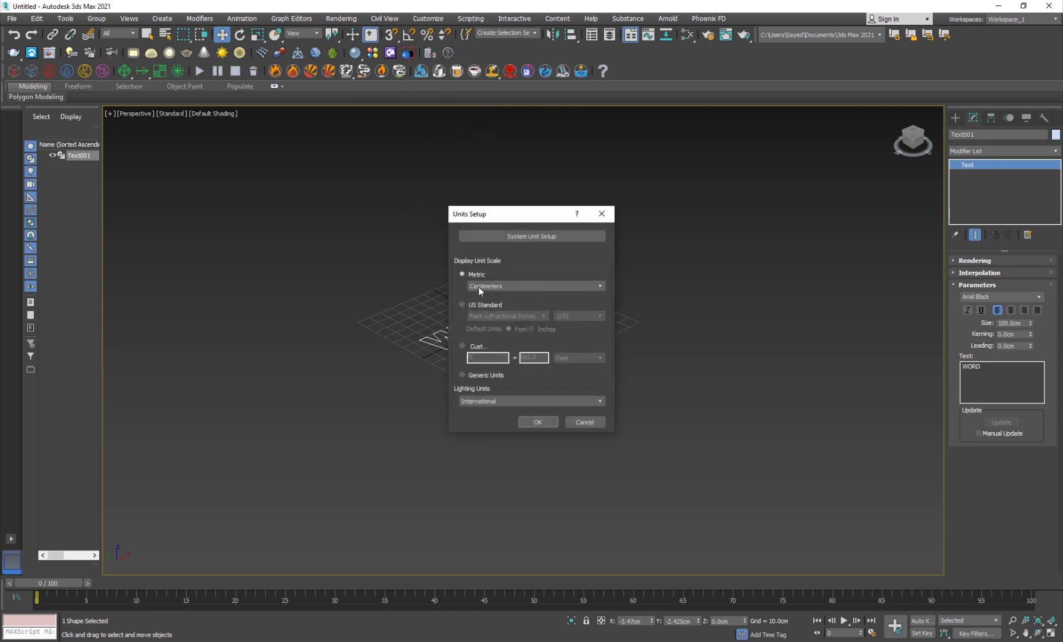
{"action": "left_click", "coordinate": [515, 235]}
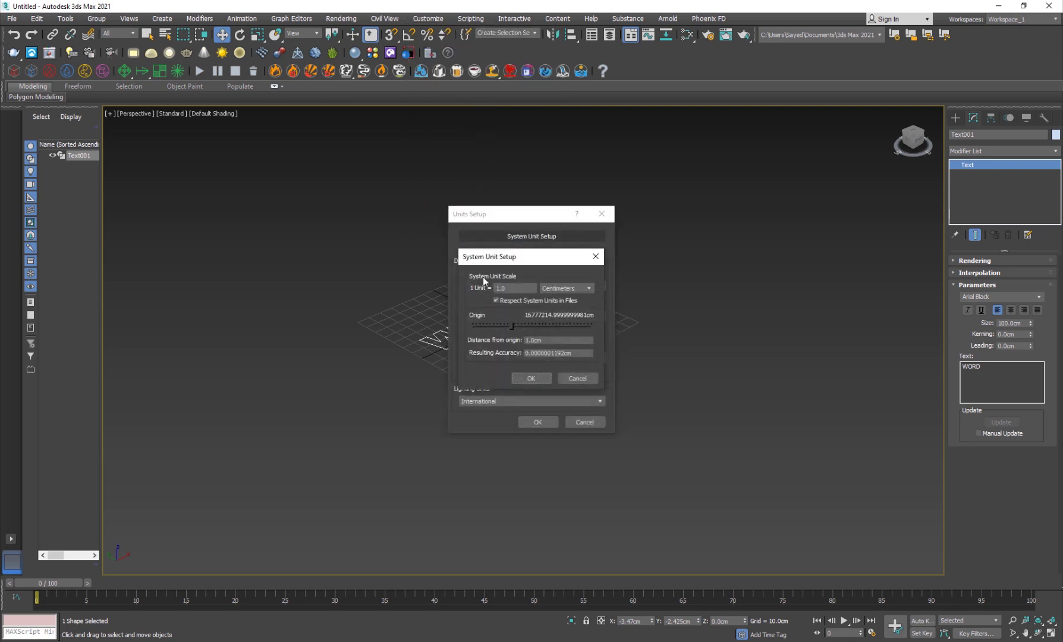
{"action": "left_click", "coordinate": [519, 288]}
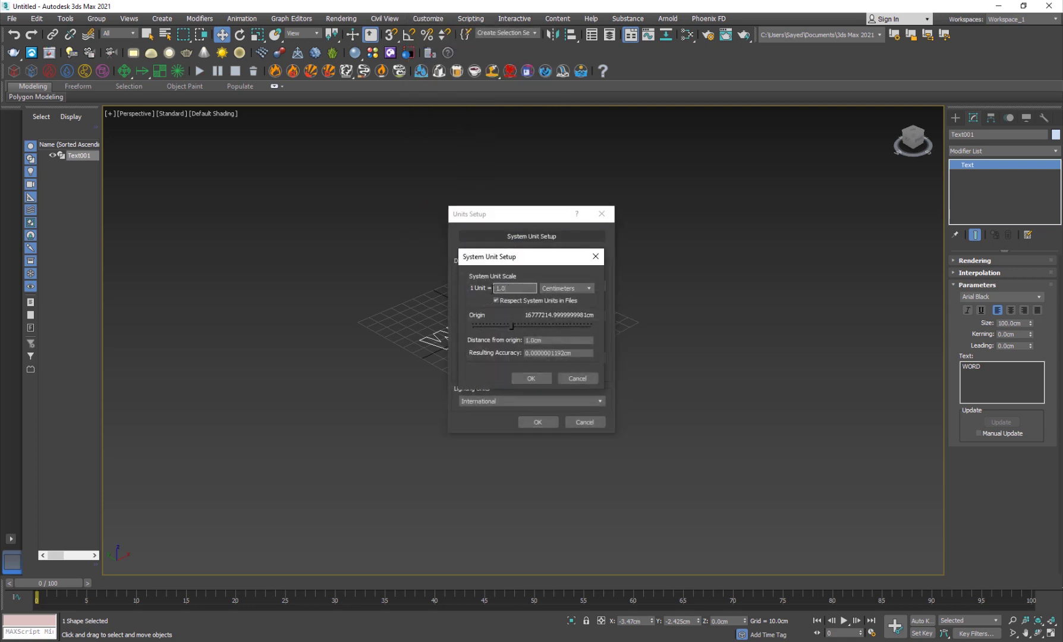
{"action": "left_click", "coordinate": [531, 378]}
{"action": "left_click", "coordinate": [537, 424]}
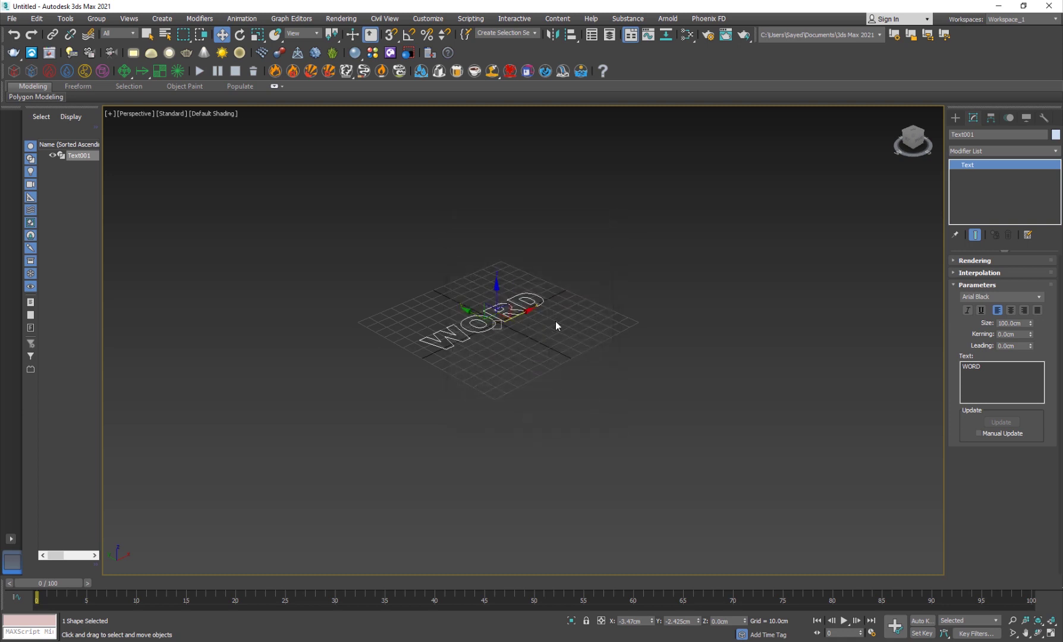
Reselect the WORD text and nudge it slightly across the grid.
{"action": "left_click", "coordinate": [559, 348]}
{"action": "left_click", "coordinate": [471, 341]}
{"action": "left_click_drag", "start_coordinate": [472, 342], "coordinate": [525, 309]}
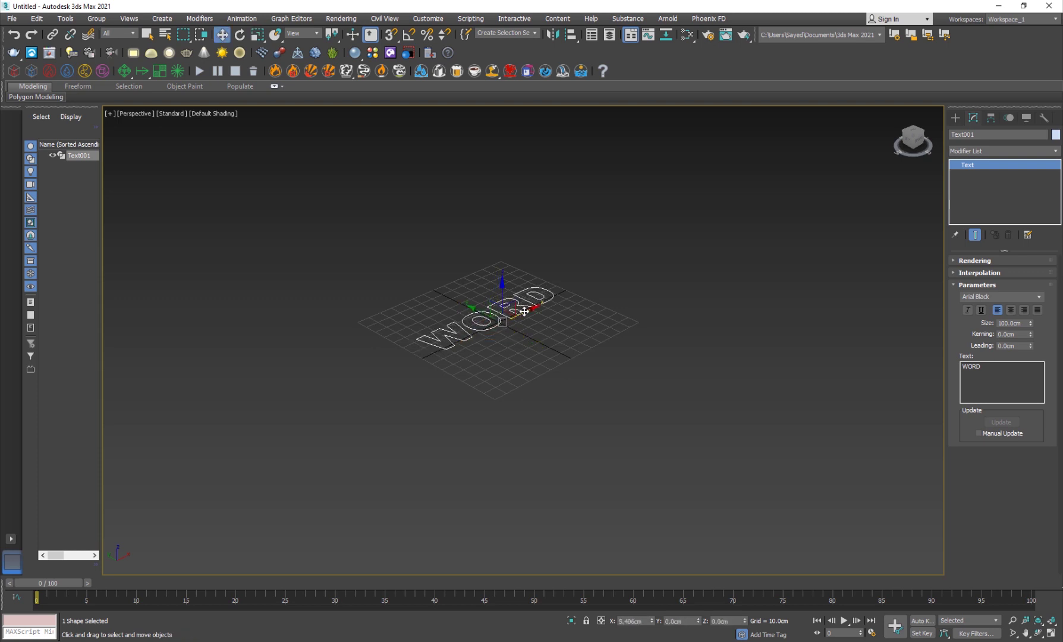
Add a Bevel with Level 1 Height 25 and Level 2 Height 1, Outline -1.
{"action": "left_click", "coordinate": [974, 150]}
{"action": "scroll", "coordinate": [989, 178], "scroll_direction": "down", "scroll_amount": 5}
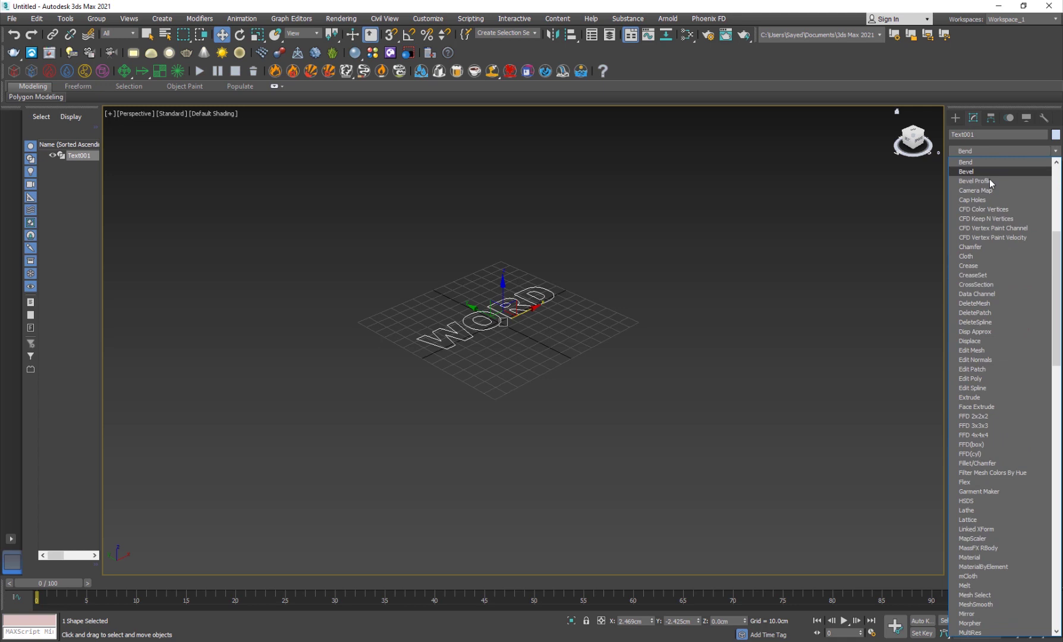
{"action": "left_click", "coordinate": [971, 168]}
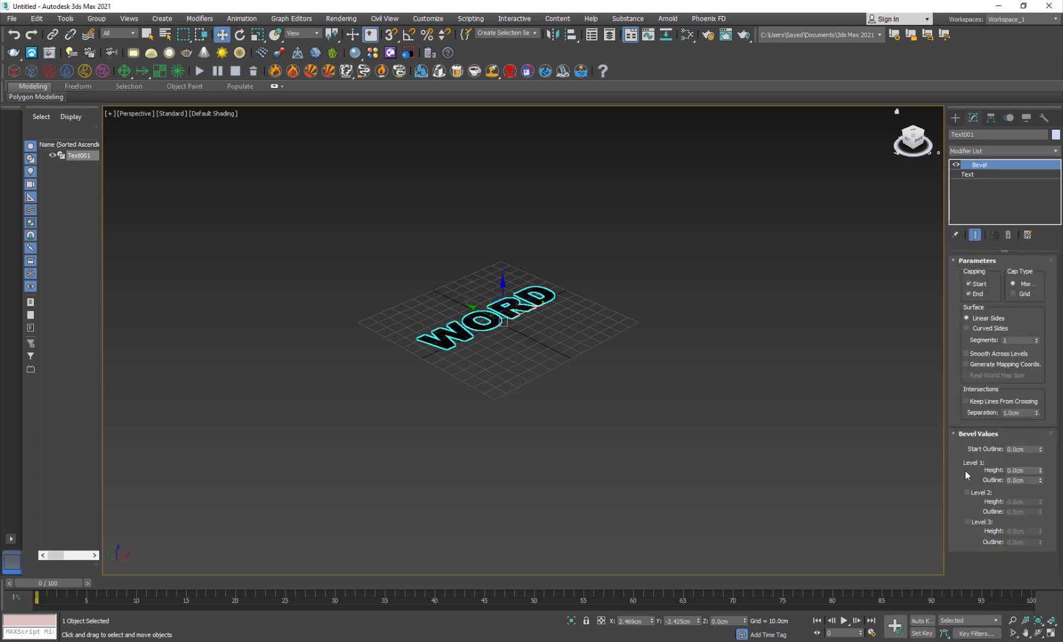
{"action": "left_click_drag", "start_coordinate": [1040, 470], "coordinate": [1037, 447]}
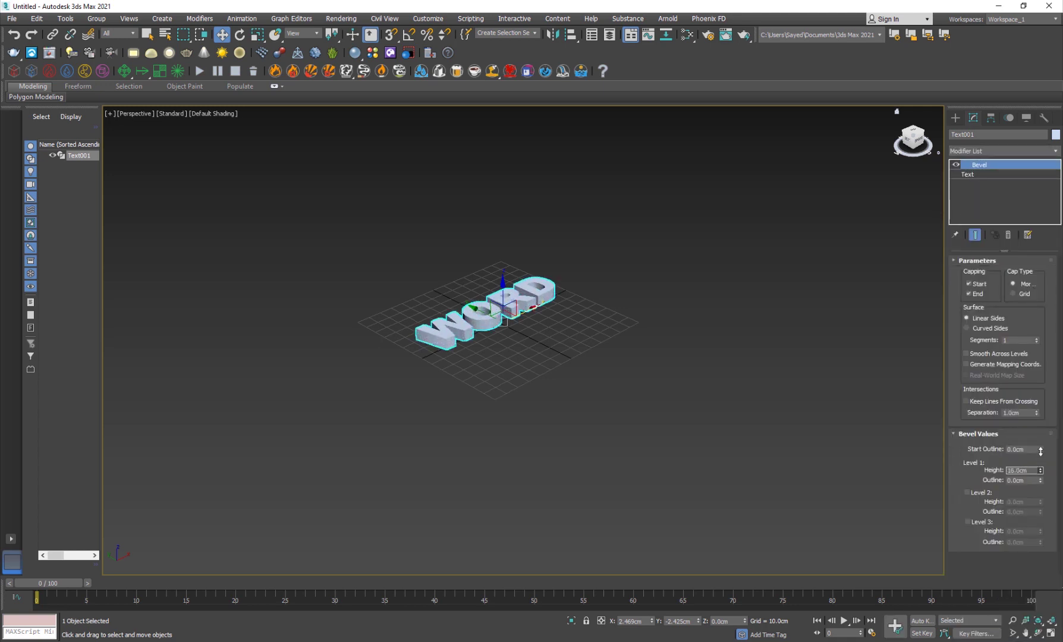
{"action": "type", "text": "17.5"}
{"action": "double_click", "coordinate": [1018, 470]}
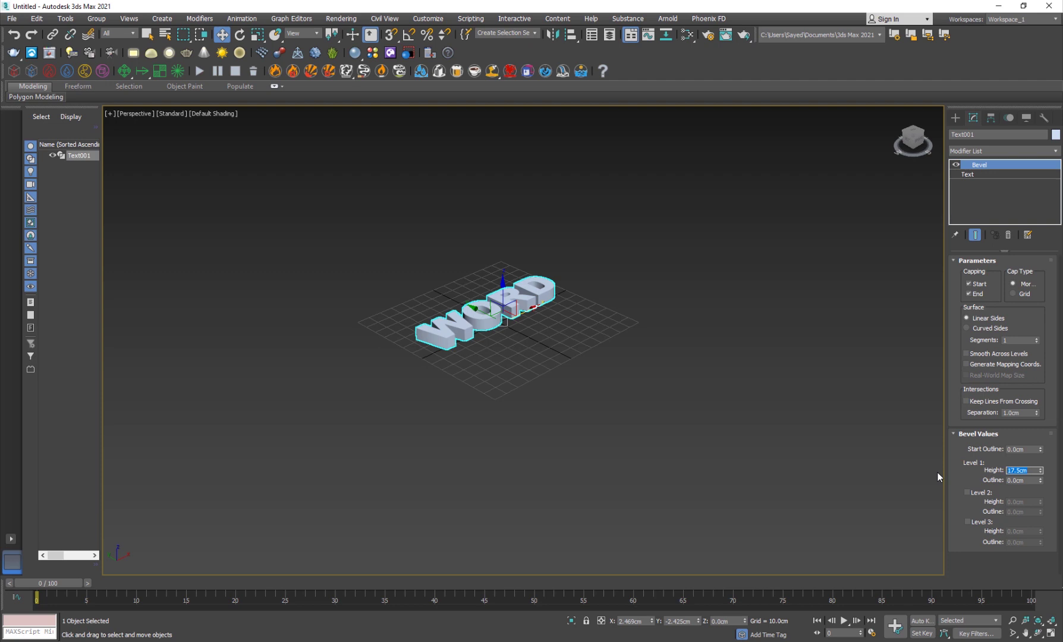
{"action": "type", "text": "255"}
{"action": "key", "text": "Return"}
{"action": "type", "text": "25"}
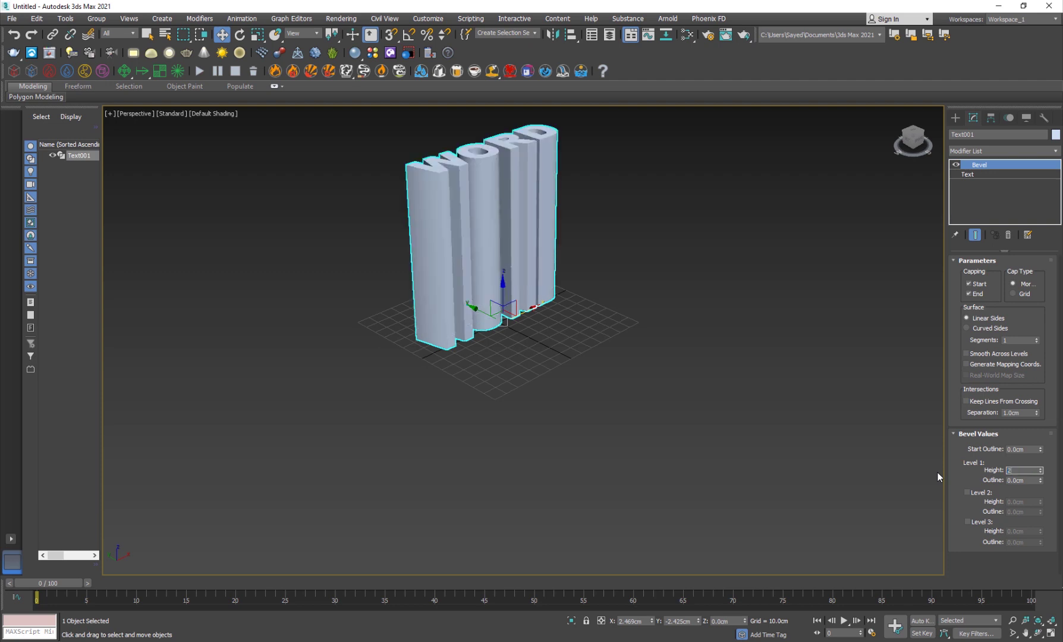
{"action": "type", "text": "5.0cm"}
{"action": "key", "text": "Return"}
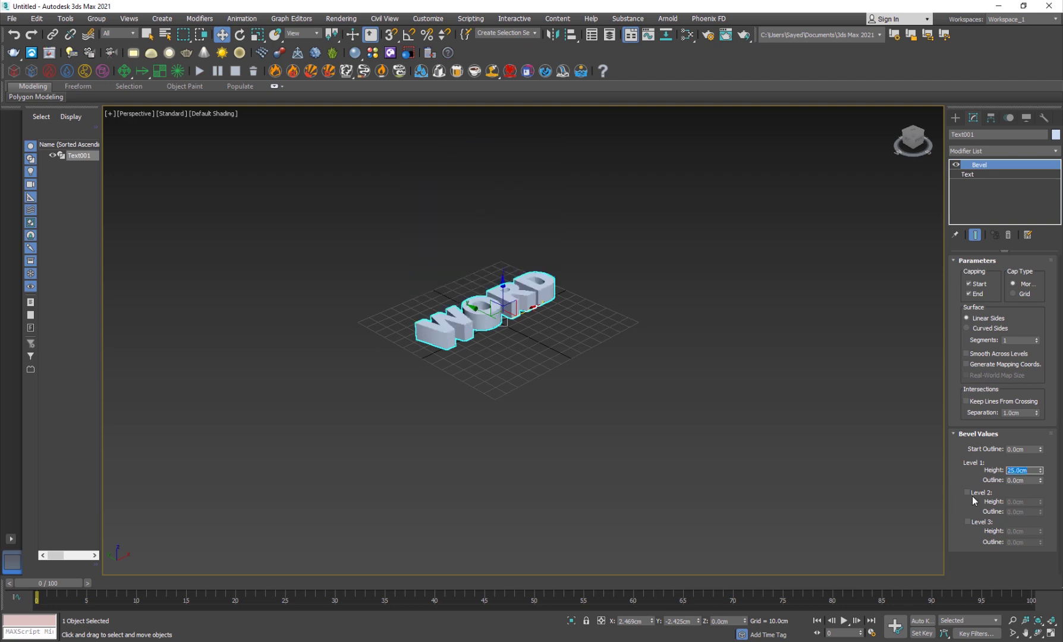
{"action": "left_click", "coordinate": [966, 492]}
{"action": "type", "text": "1"}
{"action": "key", "text": "Tab"}
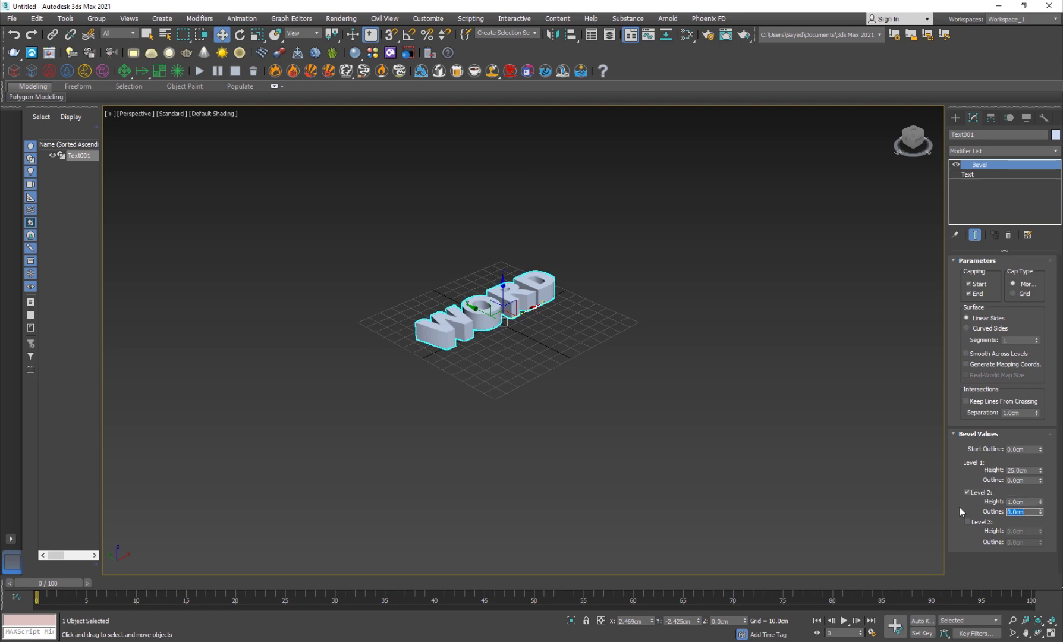
{"action": "type", "text": "-1"}
{"action": "key", "text": "Return"}
{"action": "left_click", "coordinate": [498, 315]}
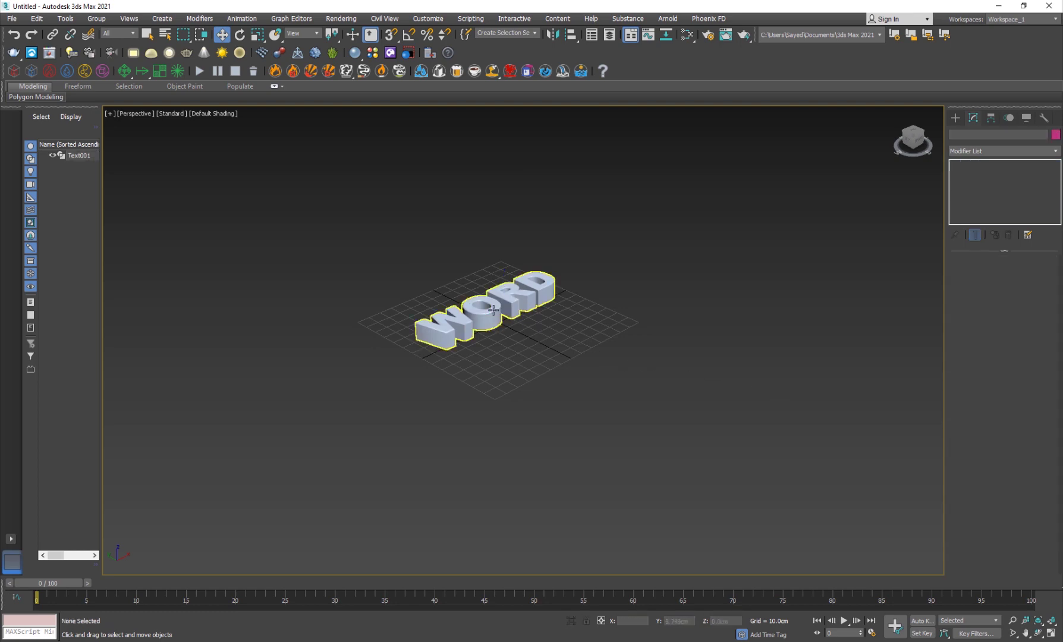
{"action": "scroll", "coordinate": [494, 298], "scroll_direction": "up", "scroll_amount": 8}
{"action": "scroll", "coordinate": [494, 298], "scroll_direction": "down", "scroll_amount": 8}
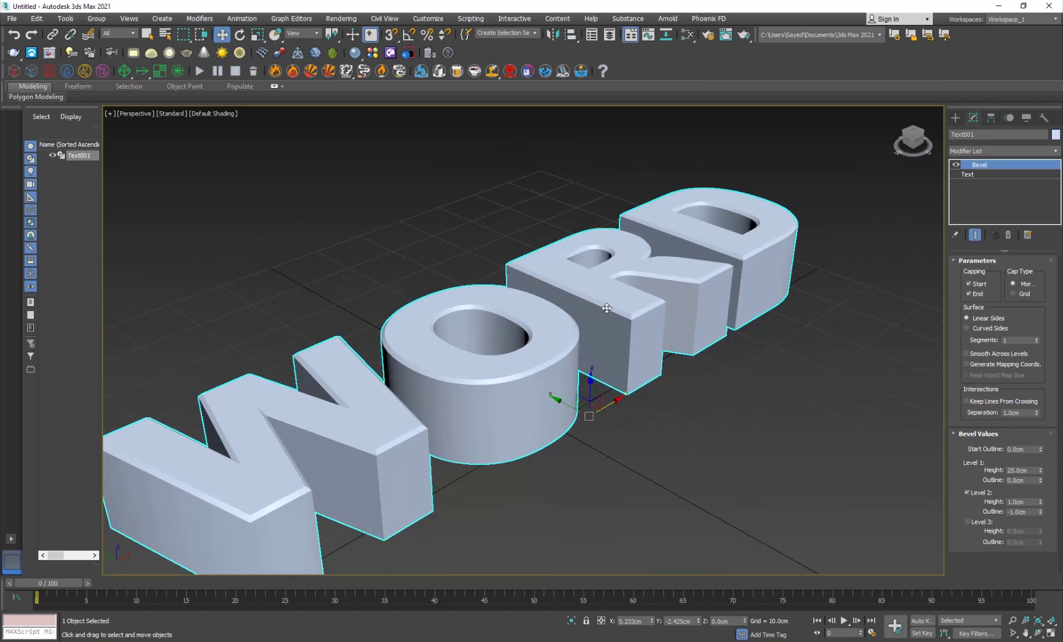
{"action": "scroll", "coordinate": [603, 310], "scroll_direction": "down", "scroll_amount": 4}
Rotate the WORD letters 90° on X so they stand upright.
{"action": "left_click", "coordinate": [498, 415]}
{"action": "left_click", "coordinate": [581, 331]}
{"action": "key", "text": "e"}
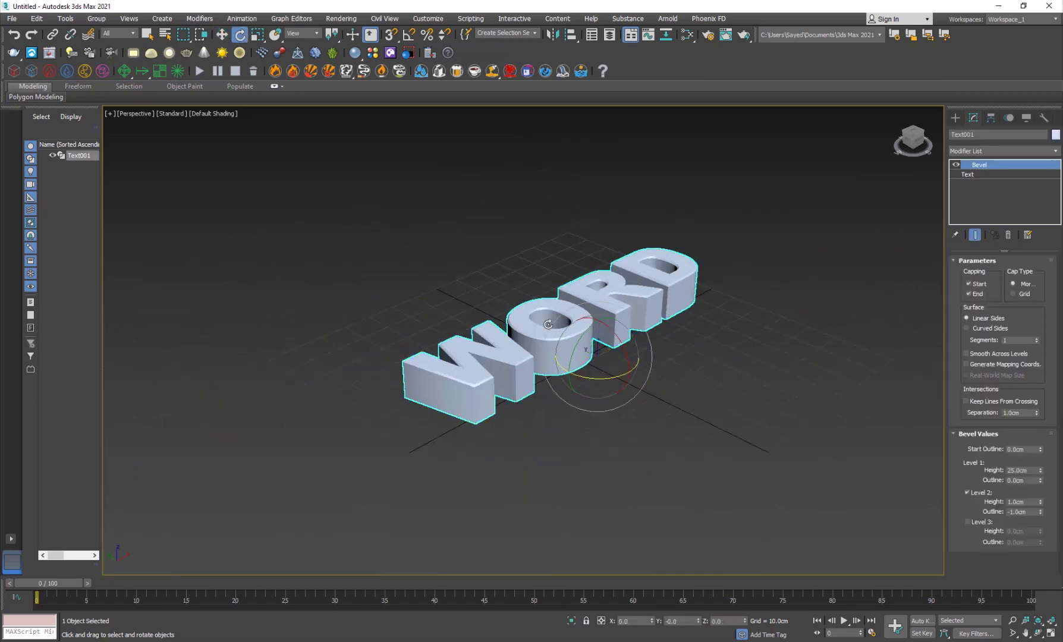
{"action": "left_click_drag", "start_coordinate": [612, 333], "coordinate": [634, 365]}
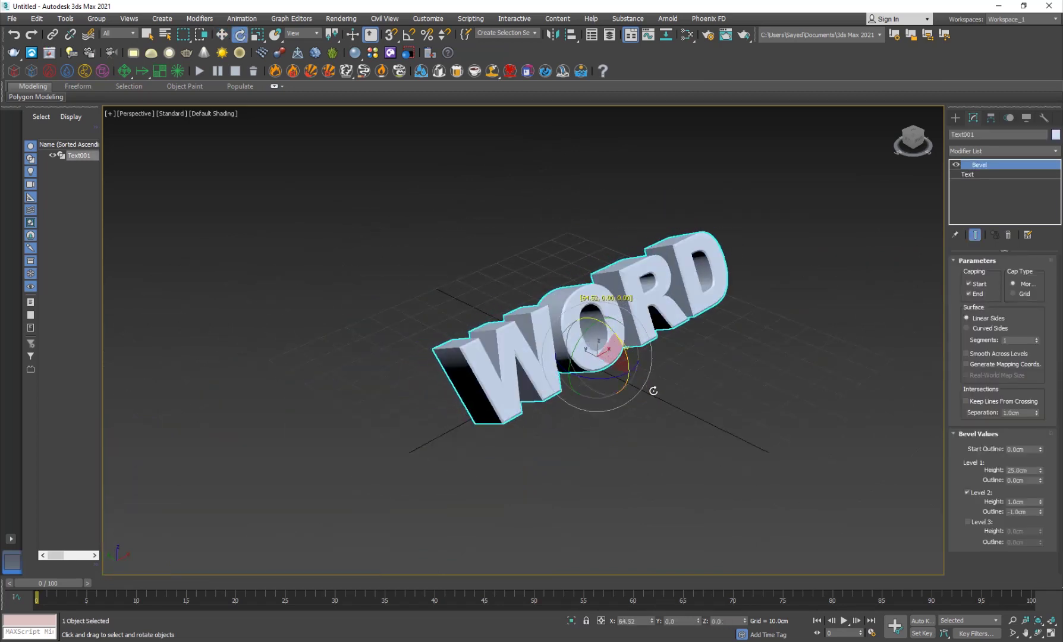
{"action": "left_click", "coordinate": [629, 367]}
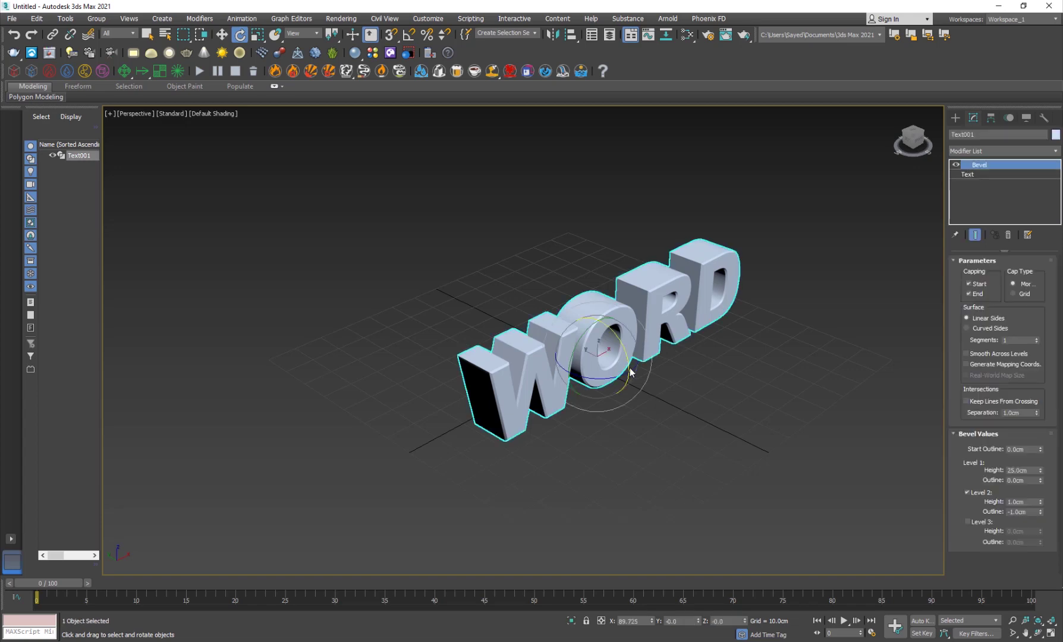
{"action": "key", "text": "ctrl+z"}
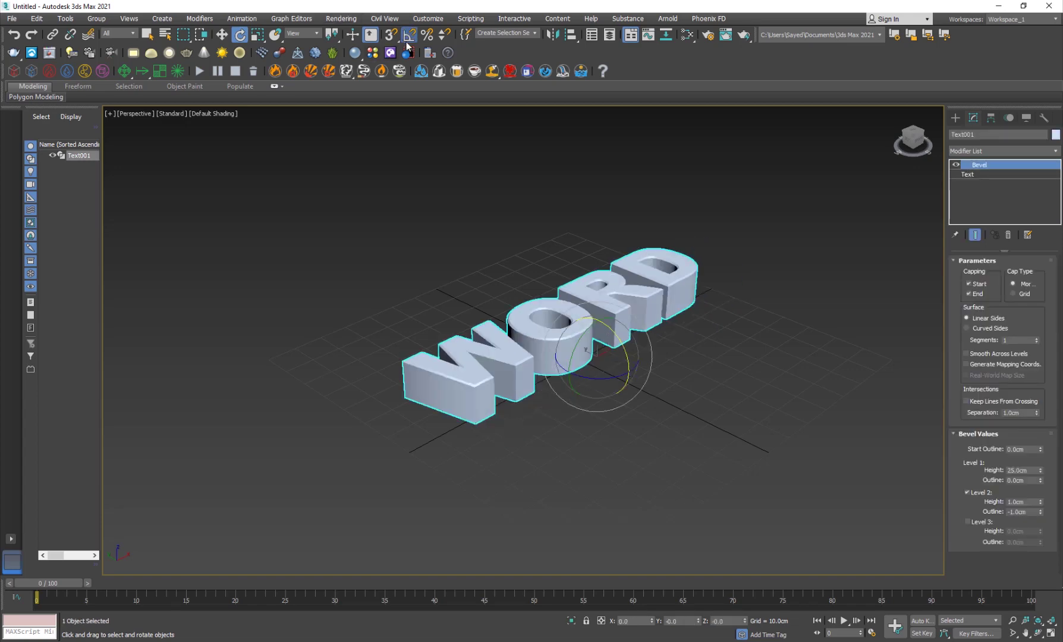
{"action": "left_click_drag", "start_coordinate": [616, 338], "coordinate": [638, 373]}
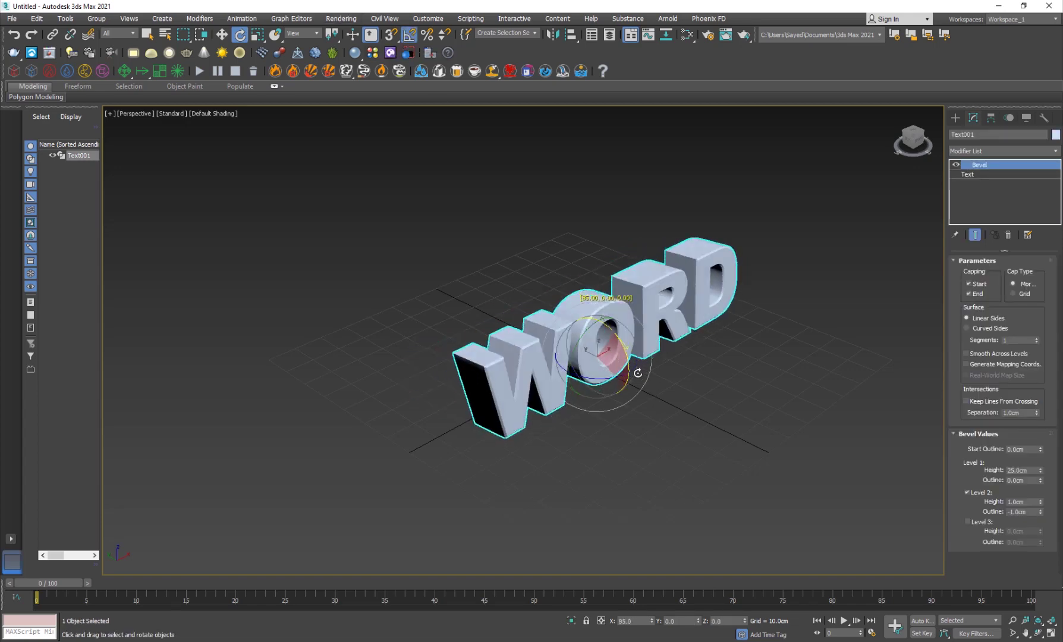
{"action": "left_click", "coordinate": [631, 389]}
{"action": "key", "text": "w"}
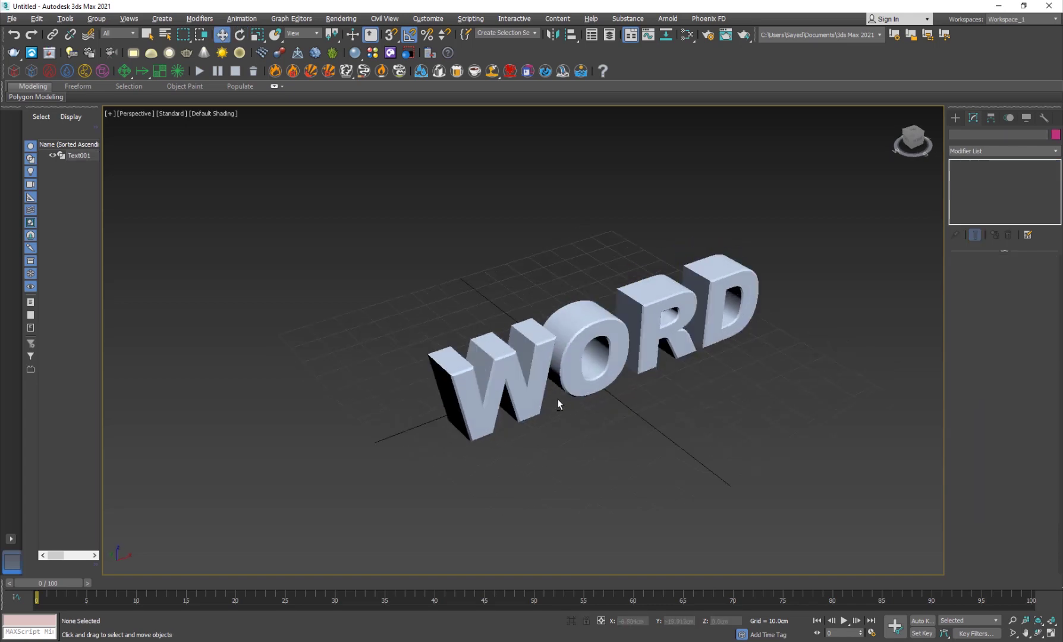
Scale the upright WORD letters down uniformly.
{"action": "middle_click_drag", "start_coordinate": [623, 357], "coordinate": [590, 380], "text": "alt"}
{"action": "left_click", "coordinate": [552, 348]}
{"action": "middle_click_drag", "start_coordinate": [540, 347], "coordinate": [557, 368], "text": "alt"}
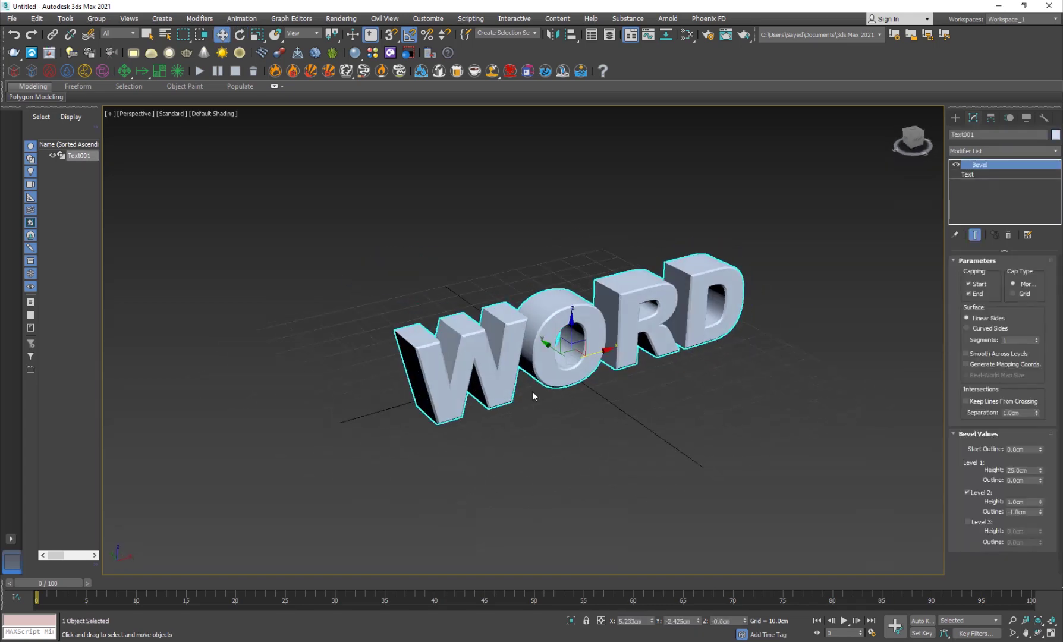
{"action": "key", "text": "r"}
{"action": "mouse_move", "coordinate": [574, 356]}
{"action": "left_mouse_down"}
{"action": "mouse_move", "coordinate": [564, 365]}
{"action": "mouse_move", "coordinate": [521, 343]}
{"action": "left_mouse_up"}
{"action": "key", "text": "w"}
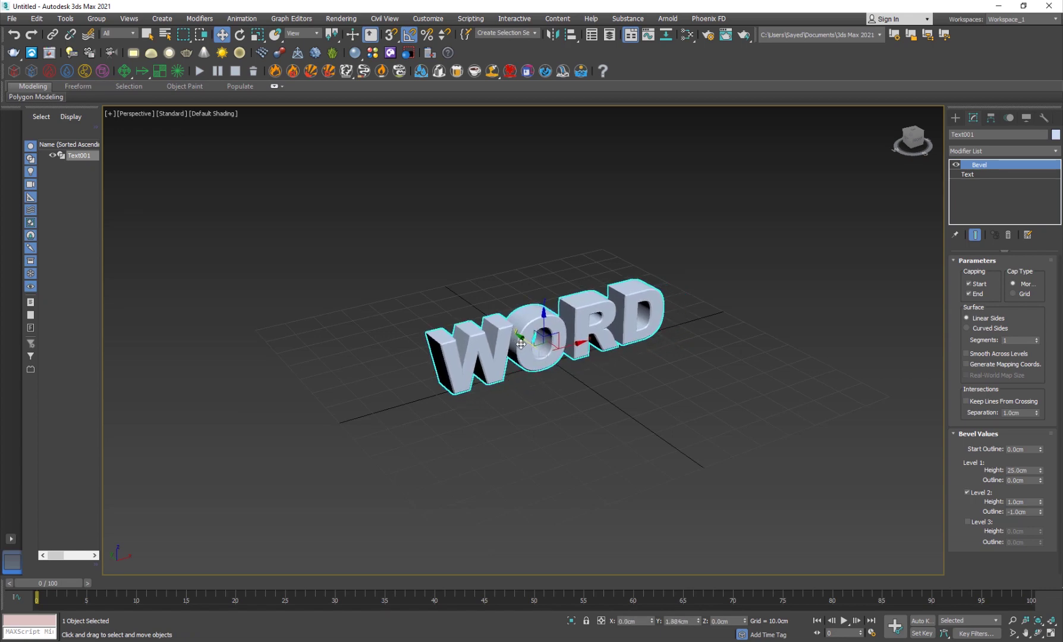
Convert WORD to Editable Poly and detach the letter D as Object001.
{"action": "right_click", "coordinate": [604, 341]}
{"action": "mouse_move", "coordinate": [650, 451]}
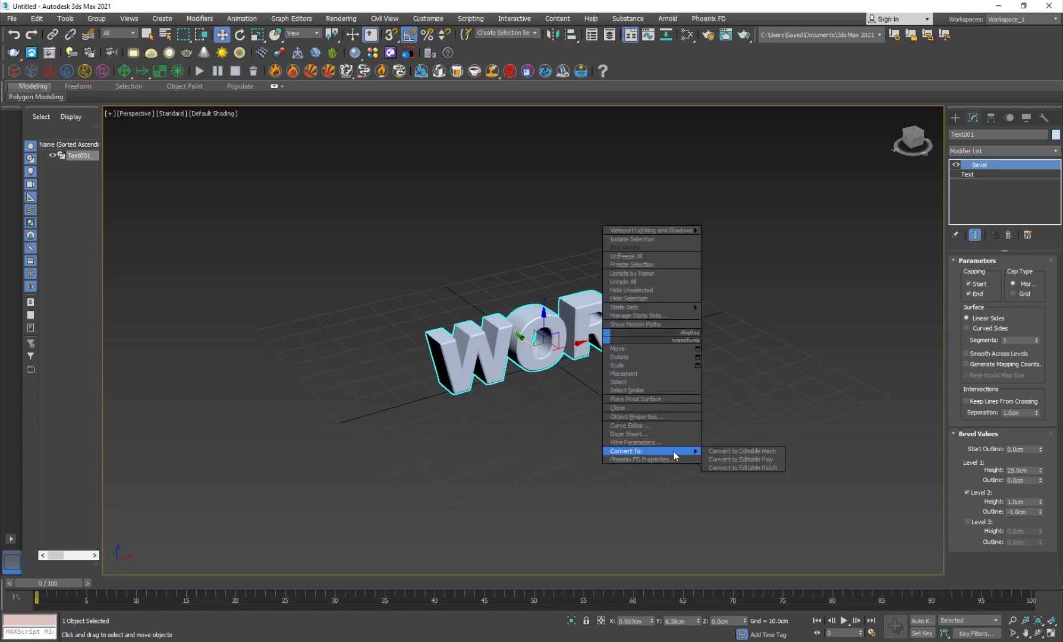
{"action": "left_click", "coordinate": [741, 461]}
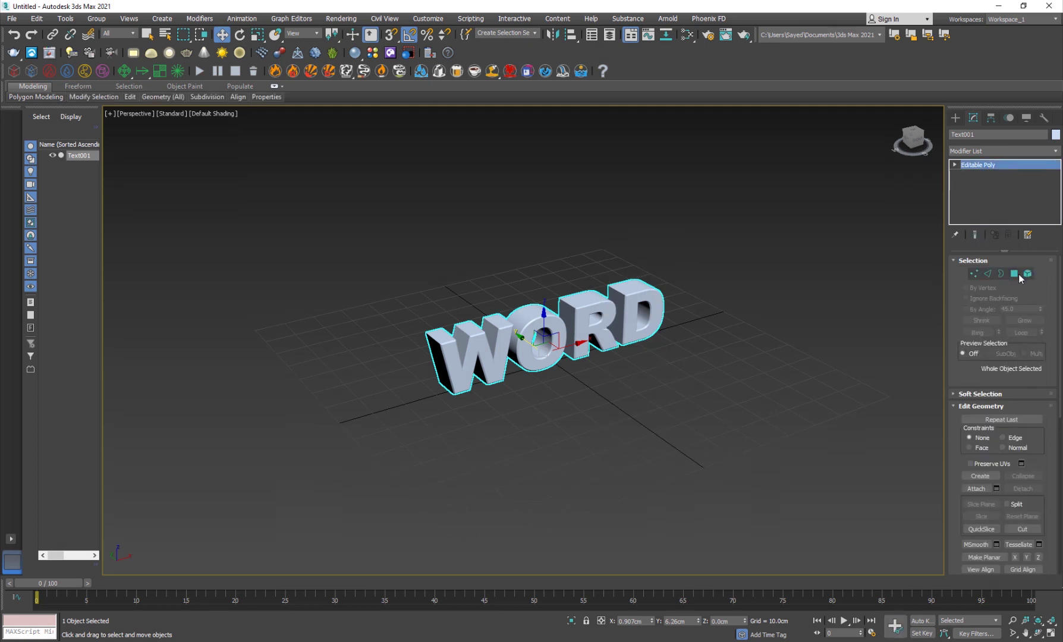
{"action": "key", "text": "5"}
{"action": "left_click", "coordinate": [643, 307]}
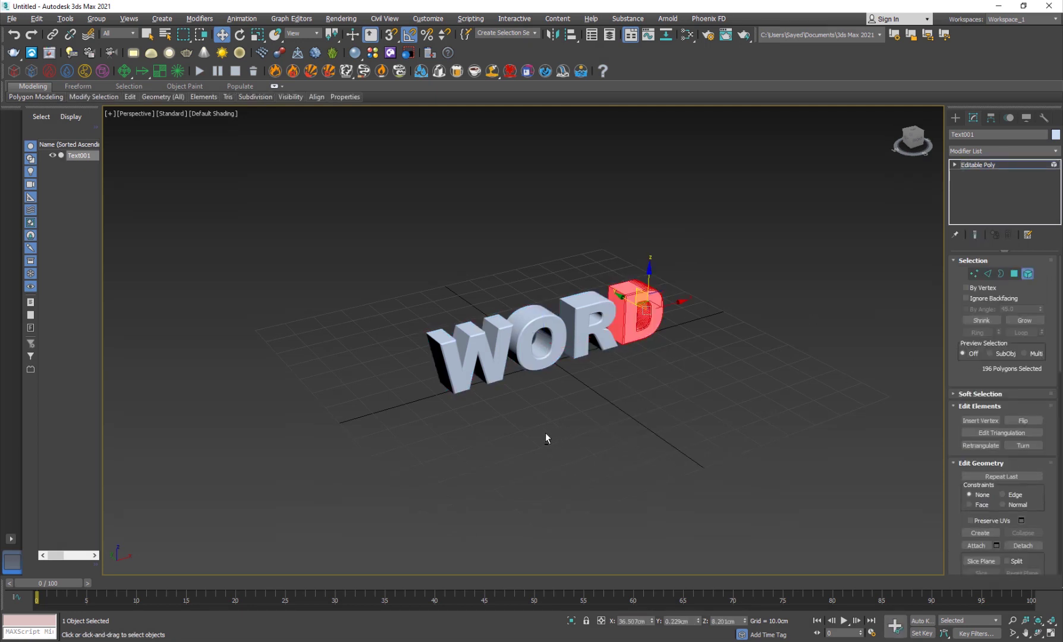
{"action": "middle_click_drag", "start_coordinate": [544, 432], "coordinate": [485, 434], "text": "alt"}
{"action": "scroll", "coordinate": [514, 415], "scroll_direction": "up", "scroll_amount": 2}
{"action": "scroll", "coordinate": [556, 400], "scroll_direction": "up", "scroll_amount": 2}
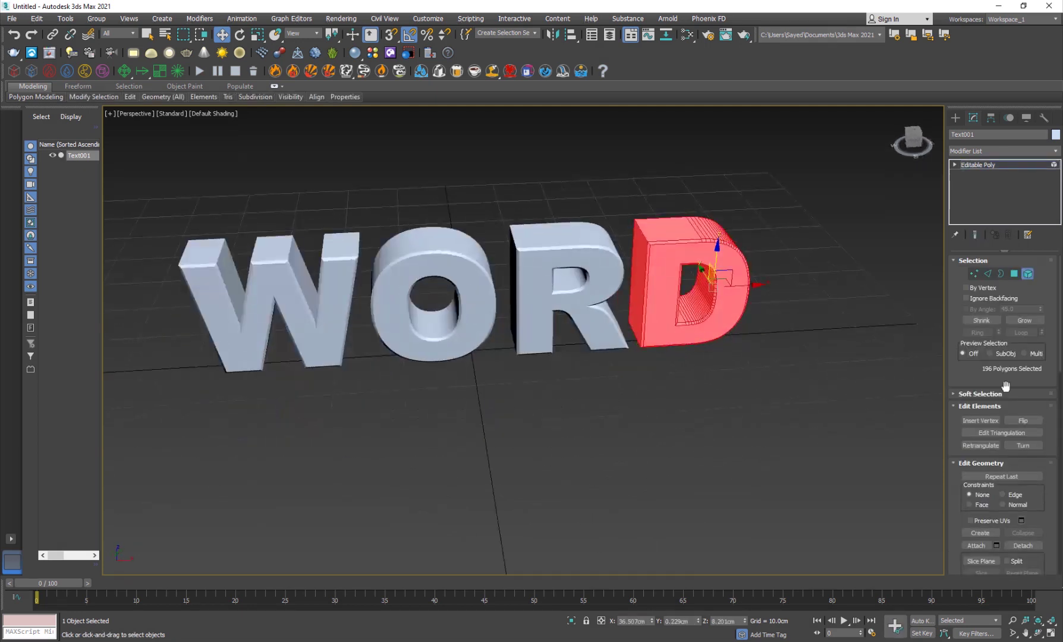
{"action": "scroll", "coordinate": [953, 523], "scroll_direction": "down", "scroll_amount": 3}
{"action": "left_click", "coordinate": [1022, 454]}
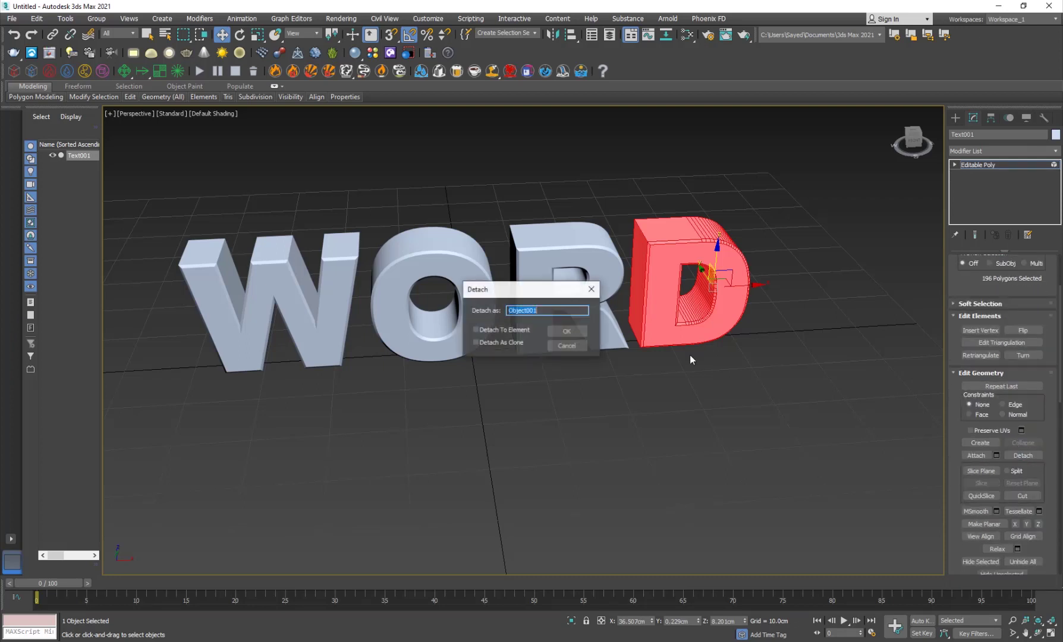
{"action": "left_click", "coordinate": [567, 331]}
Detach R and O as Object002 and Object003, then leave Element mode.
{"action": "left_click", "coordinate": [563, 273]}
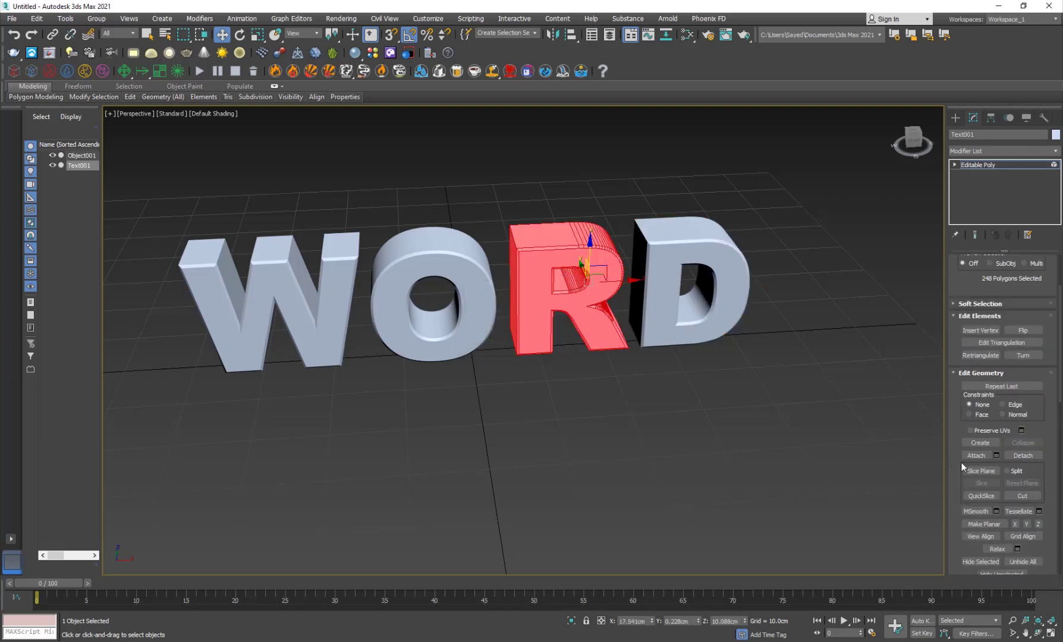
{"action": "left_click", "coordinate": [1022, 455]}
{"action": "left_click", "coordinate": [567, 331]}
{"action": "left_click", "coordinate": [432, 273]}
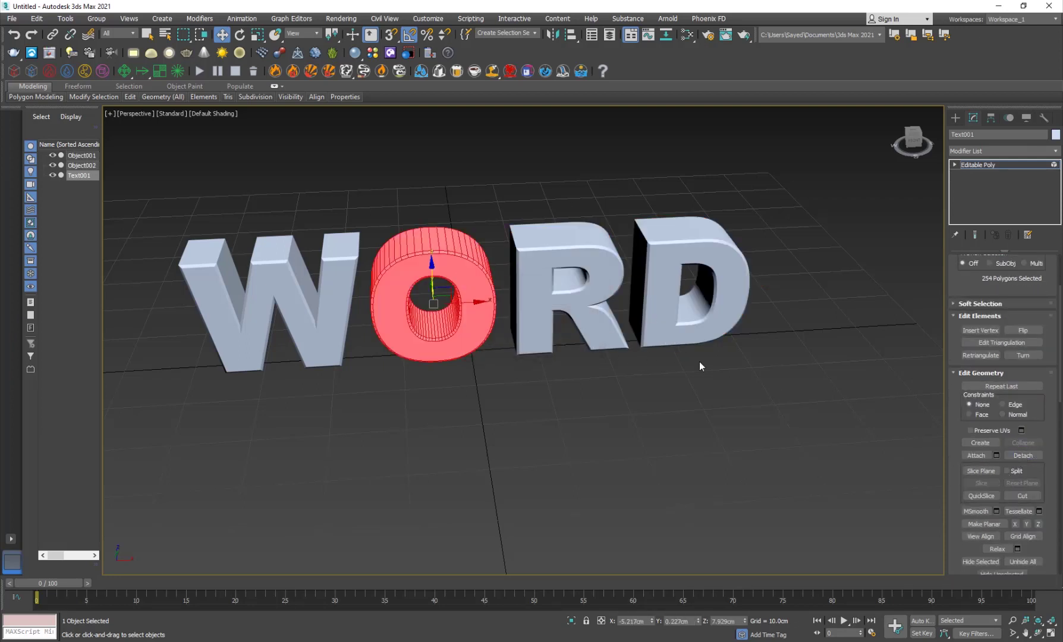
{"action": "left_click", "coordinate": [1015, 456]}
{"action": "left_click", "coordinate": [567, 331]}
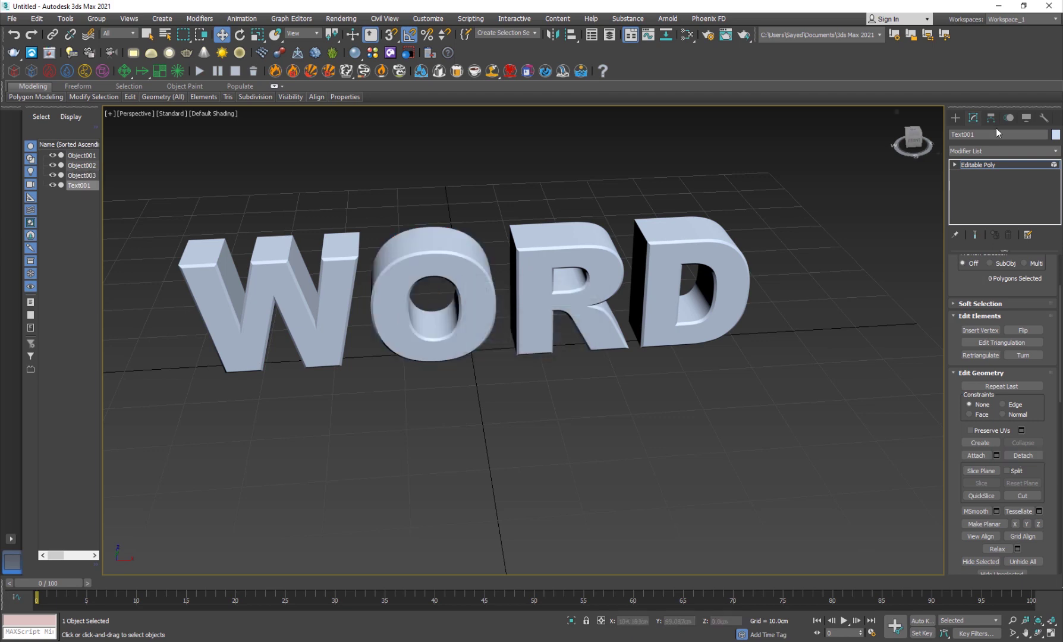
{"action": "left_click", "coordinate": [991, 165]}
Center all four letters' pivots to their objects with Affect Pivot Only.
{"action": "key", "text": "ctrl+a"}
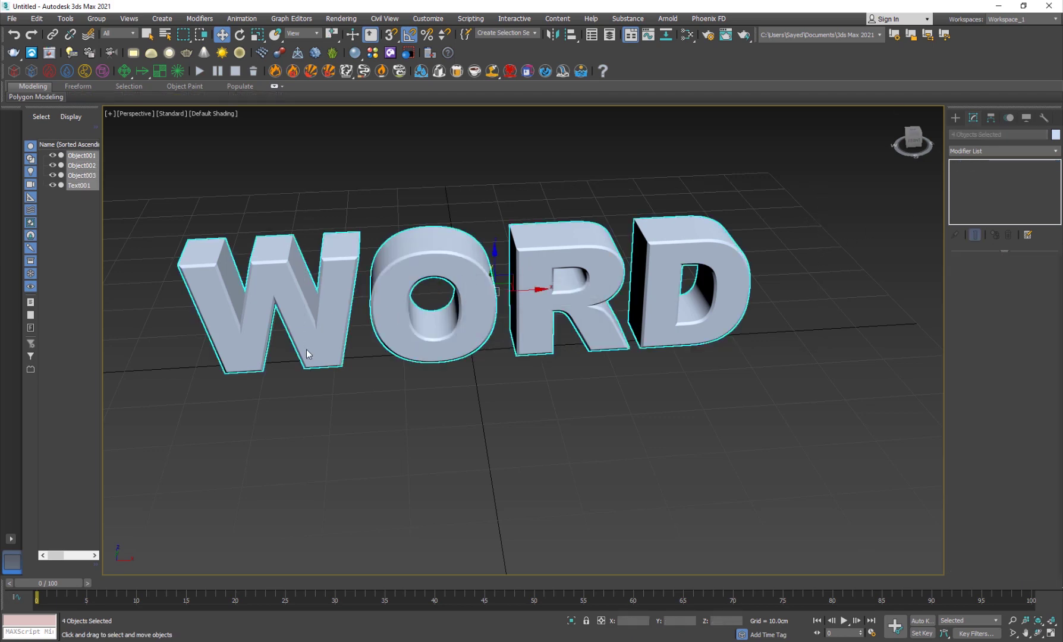
{"action": "middle_click_drag", "start_coordinate": [306, 348], "coordinate": [412, 394], "text": "alt"}
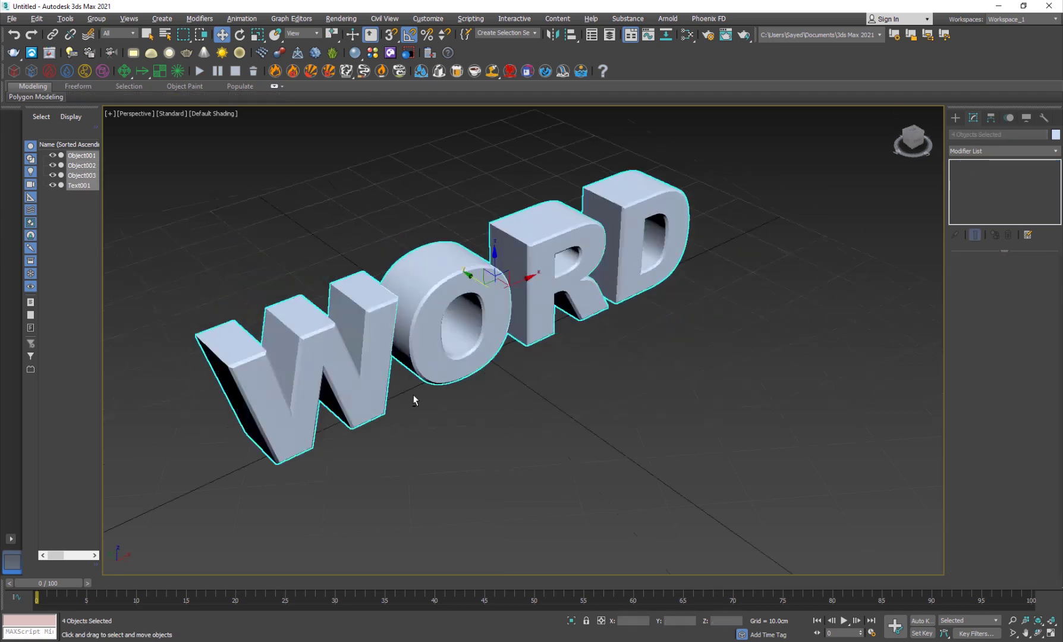
{"action": "left_click", "coordinate": [991, 118]}
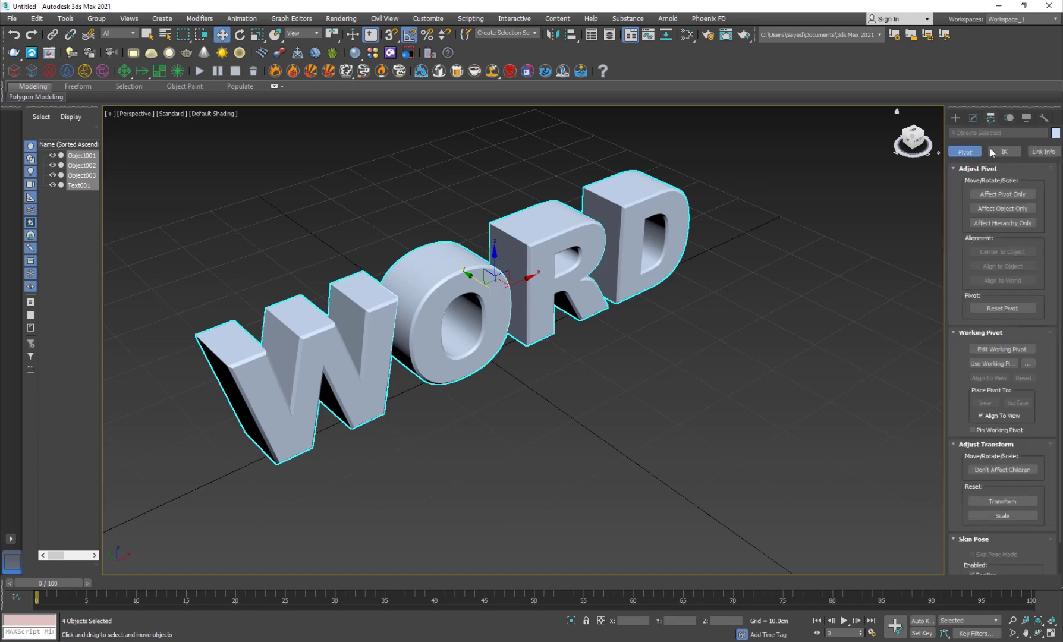
{"action": "left_click", "coordinate": [1011, 192]}
{"action": "left_click", "coordinate": [996, 250]}
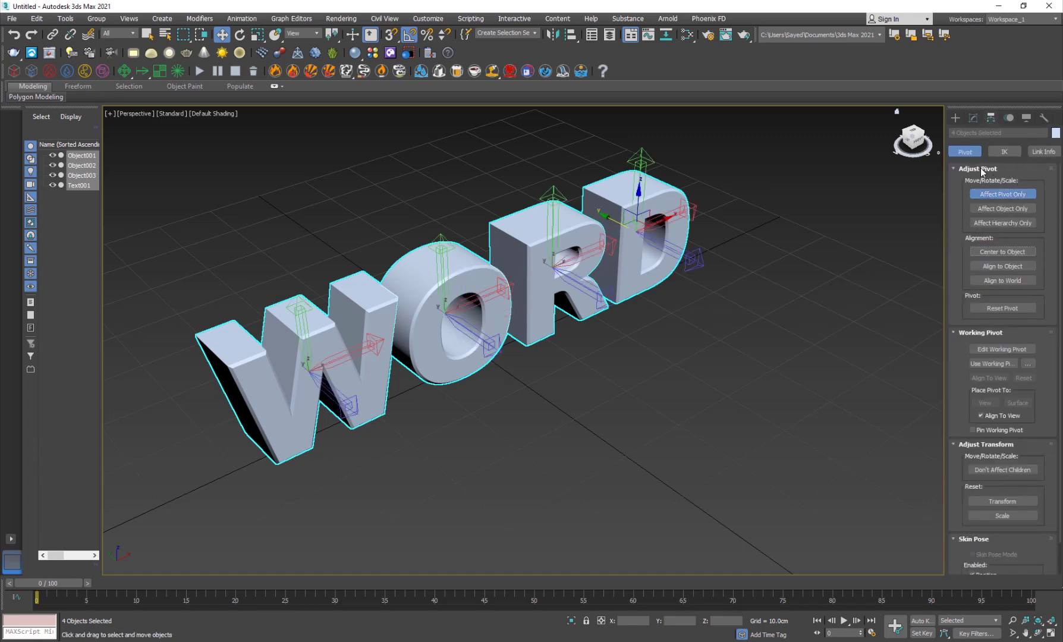
{"action": "left_click", "coordinate": [956, 117]}
{"action": "left_click", "coordinate": [719, 446]}
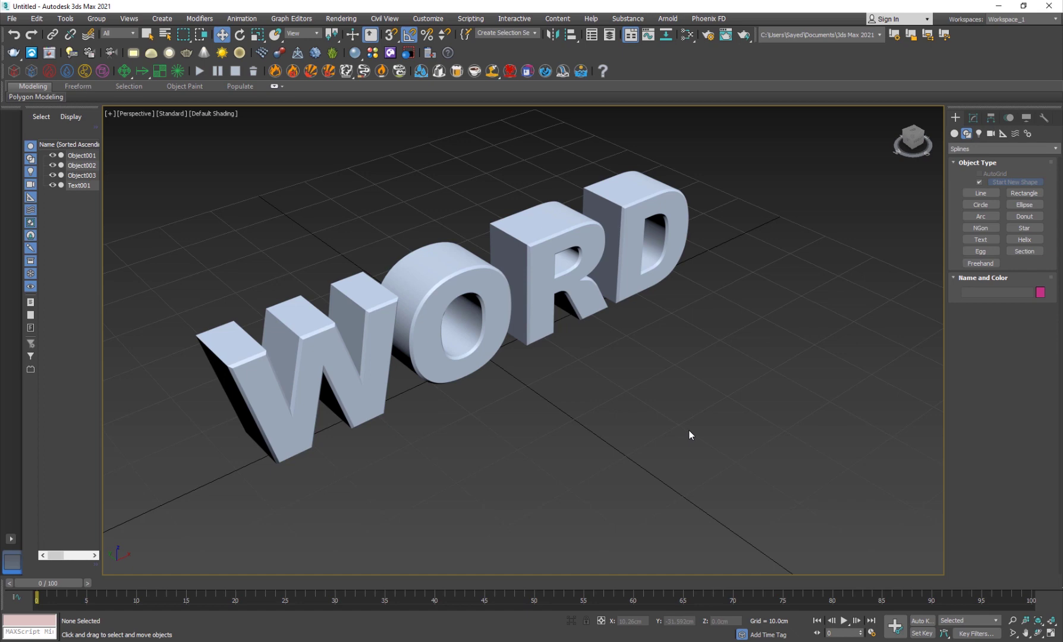
Orbit around the word to inspect it and reselect all four letters.
{"action": "middle_click_drag", "start_coordinate": [688, 430], "coordinate": [519, 403], "text": "alt"}
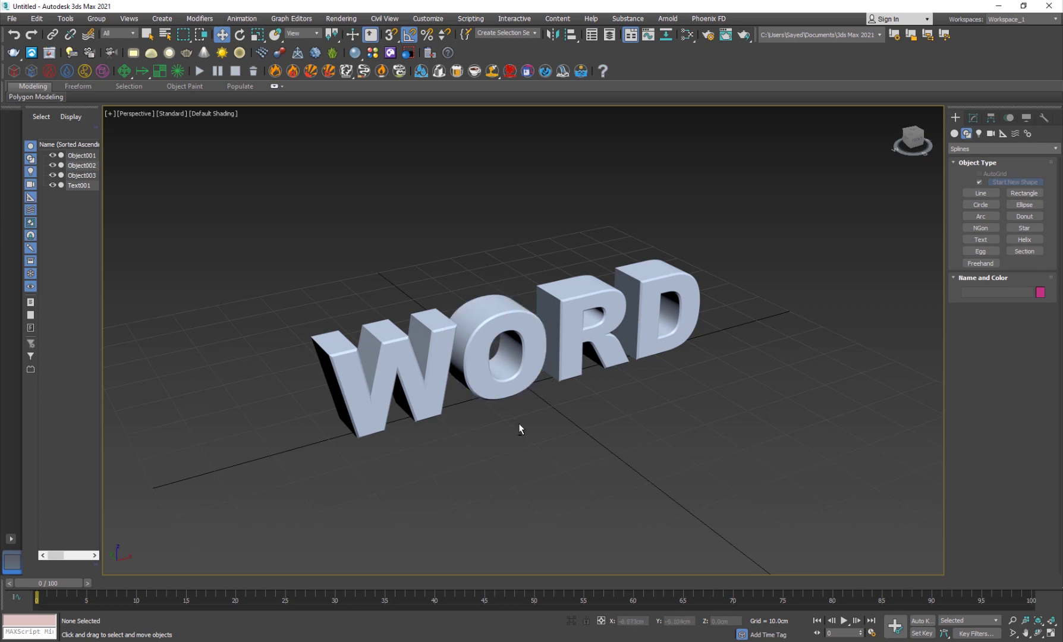
{"action": "middle_click_drag", "start_coordinate": [520, 428], "coordinate": [631, 308], "text": "alt"}
{"action": "left_click_drag", "start_coordinate": [668, 254], "coordinate": [381, 432]}
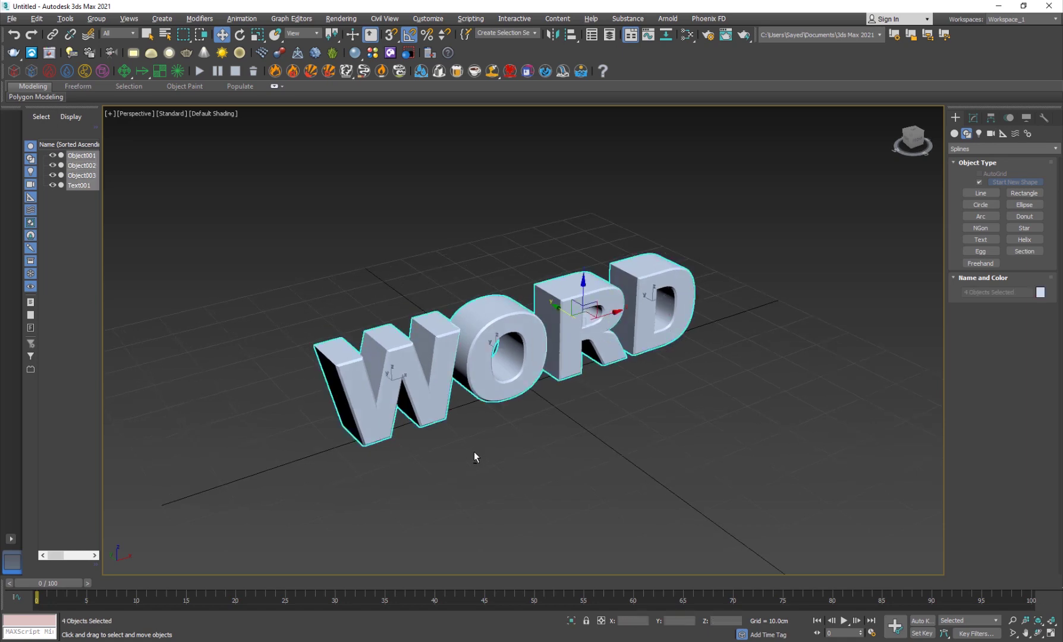
{"action": "mouse_move", "coordinate": [474, 450]}
{"action": "middle_mouse_down", "text": "alt"}
{"action": "mouse_move", "coordinate": [443, 452]}
{"action": "mouse_move", "coordinate": [492, 413]}
{"action": "middle_mouse_up", "text": "alt"}
{"action": "scroll", "coordinate": [492, 413], "scroll_direction": "down", "scroll_amount": 2}
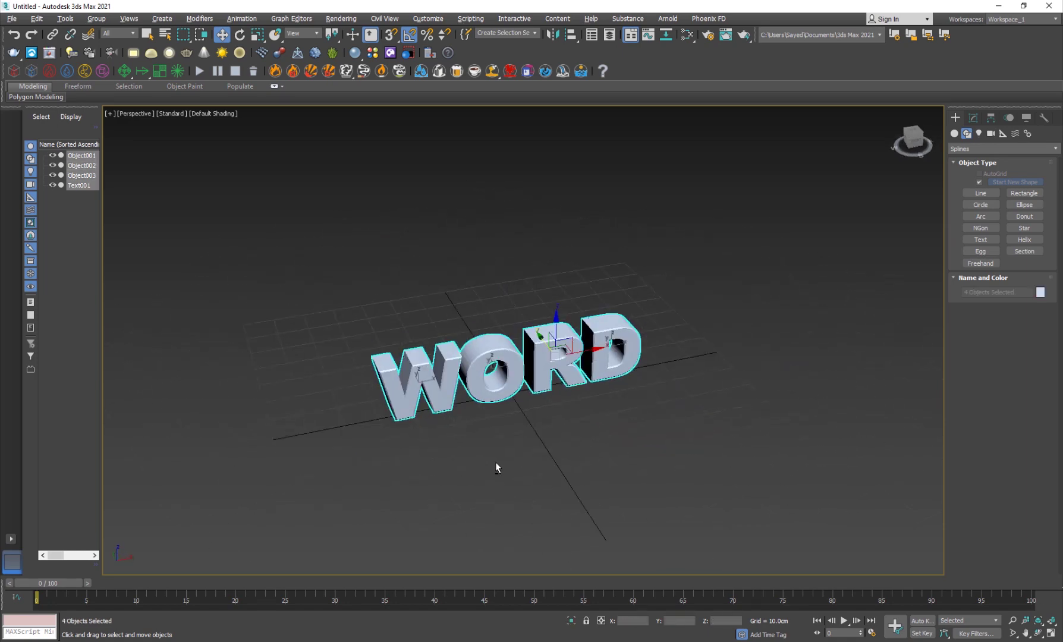
Create a tyFlow object to the right of the word and open its editor.
{"action": "mouse_move", "coordinate": [495, 461]}
{"action": "middle_mouse_down", "text": "alt"}
{"action": "mouse_move", "coordinate": [459, 396]}
{"action": "mouse_move", "coordinate": [557, 417]}
{"action": "middle_mouse_up", "text": "alt"}
{"action": "left_click", "coordinate": [557, 418]}
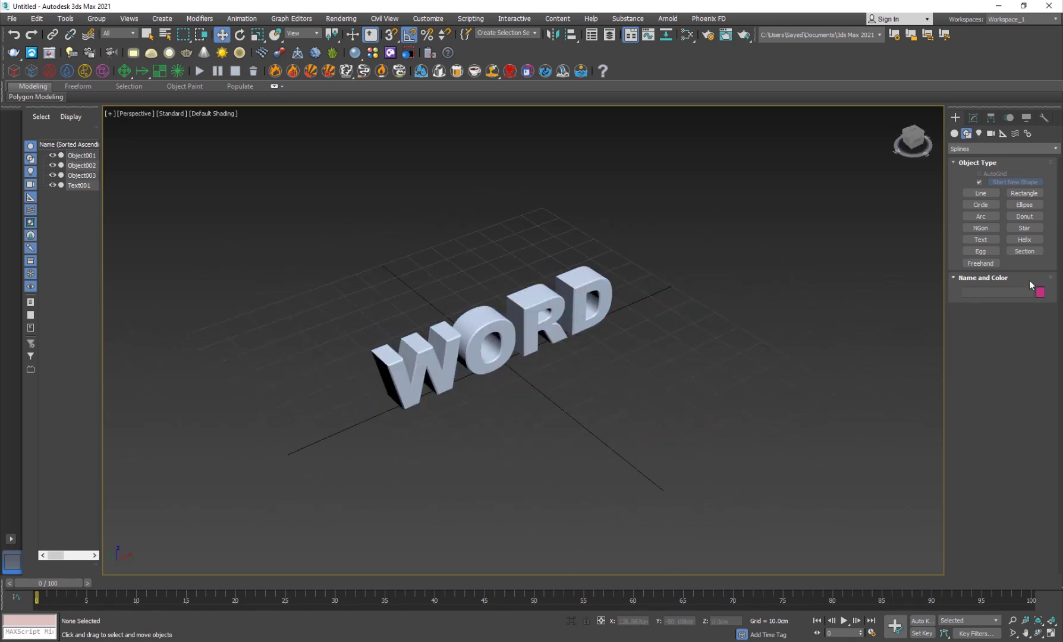
{"action": "left_click", "coordinate": [954, 133]}
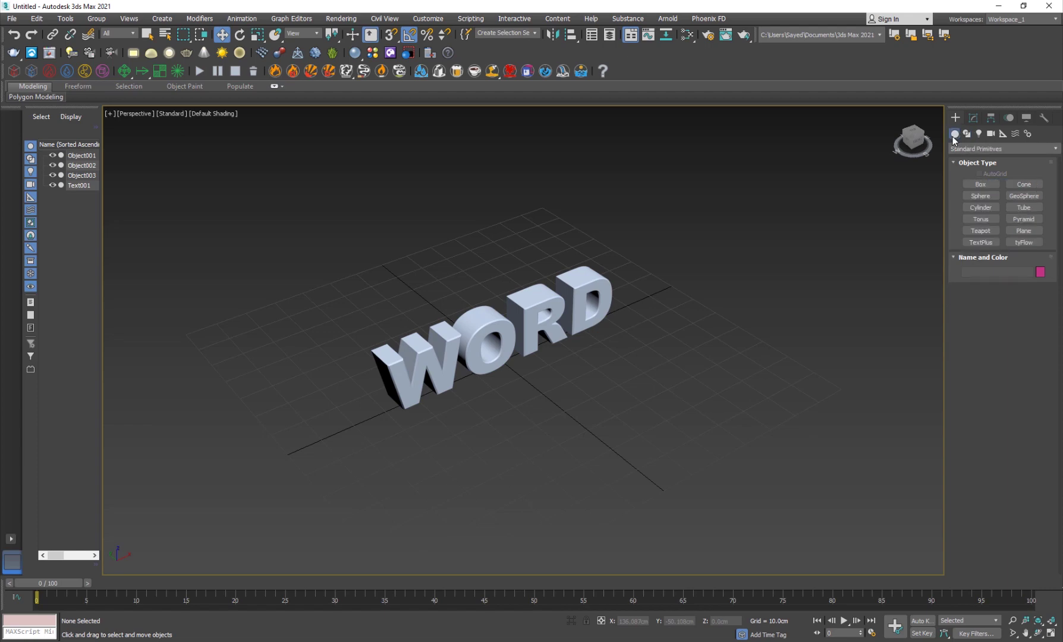
{"action": "left_click", "coordinate": [1023, 242]}
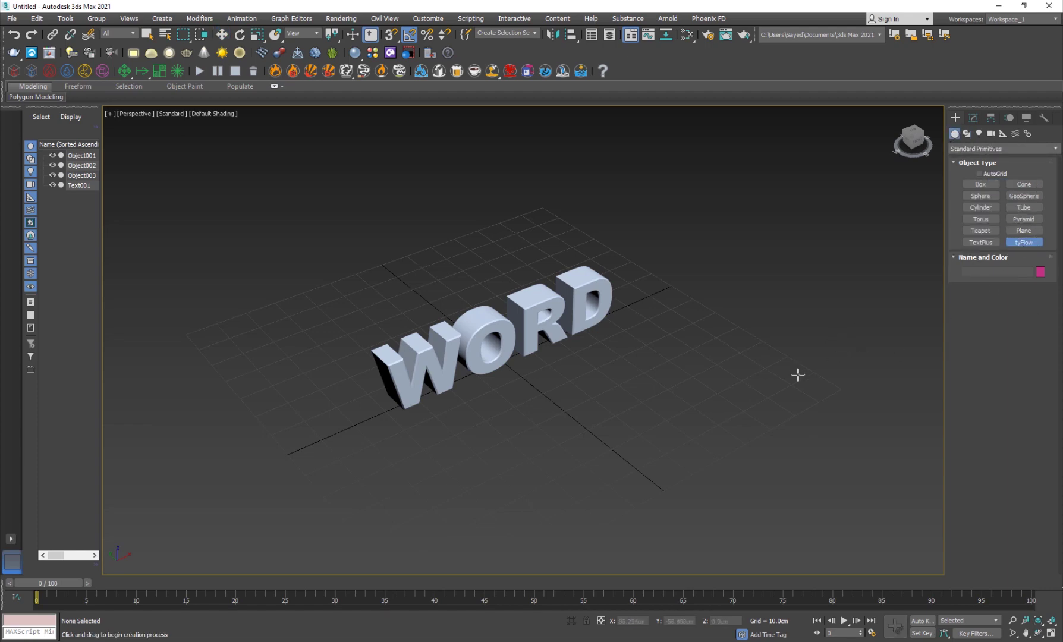
{"action": "left_click_drag", "start_coordinate": [797, 374], "coordinate": [835, 386]}
{"action": "right_click", "coordinate": [908, 269]}
{"action": "left_click", "coordinate": [973, 118]}
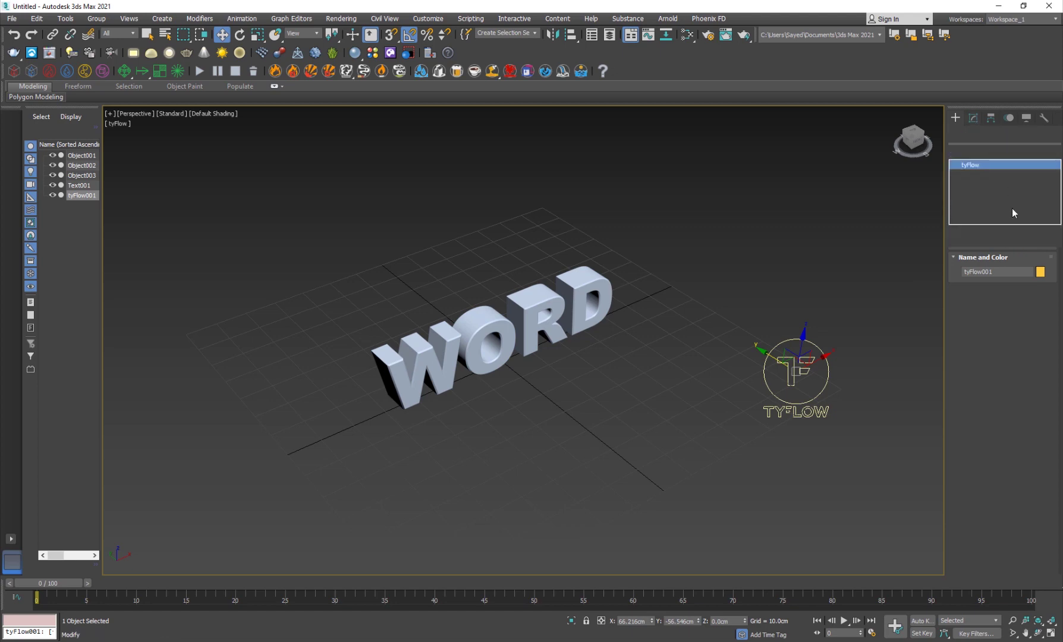
{"action": "left_click", "coordinate": [994, 286]}
{"action": "left_click_drag", "start_coordinate": [368, 123], "coordinate": [742, 125]}
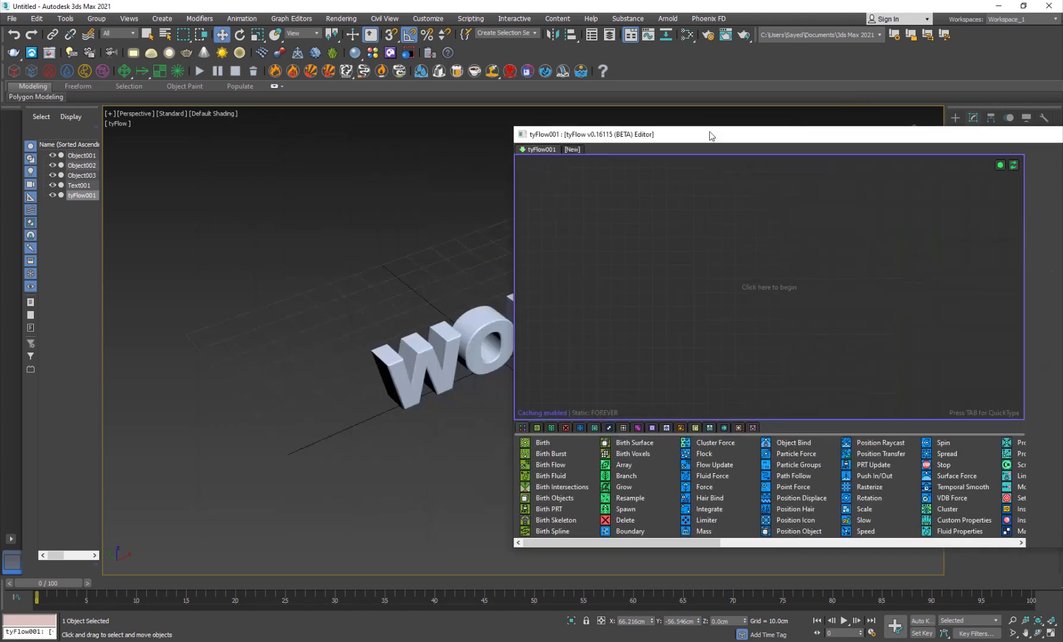
{"action": "mouse_move", "coordinate": [353, 459]}
{"action": "middle_mouse_down"}
{"action": "mouse_move", "coordinate": [303, 400]}
{"action": "mouse_move", "coordinate": [238, 229]}
{"action": "middle_mouse_up"}
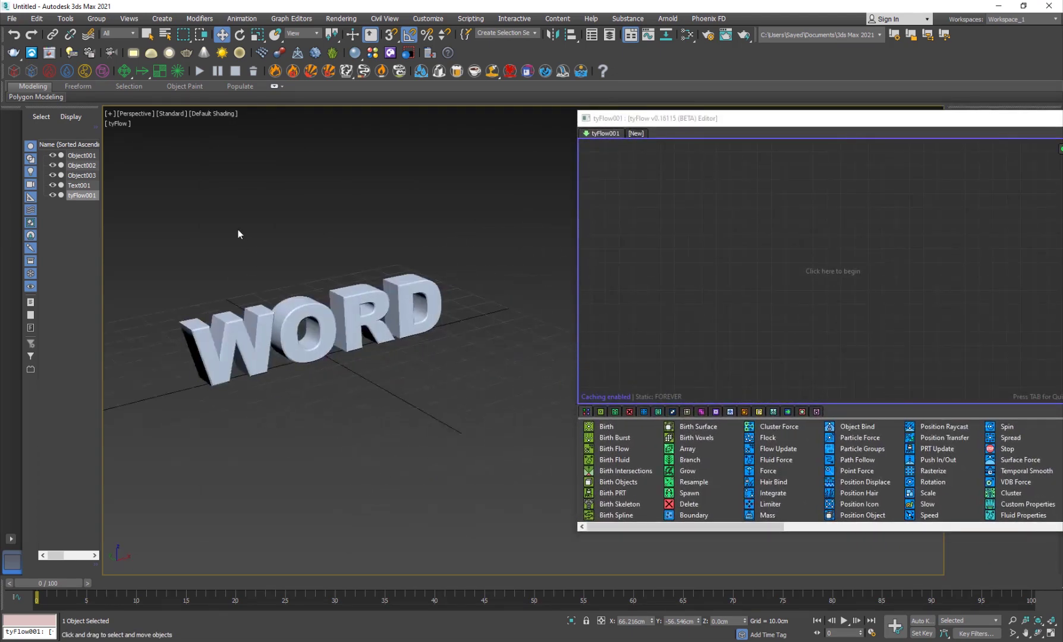
Raise the four letters above the grid and rotate W, O, R, D about 90° each.
{"action": "left_click_drag", "start_coordinate": [237, 229], "coordinate": [380, 350]}
{"action": "scroll", "coordinate": [460, 401], "scroll_direction": "up", "scroll_amount": 2}
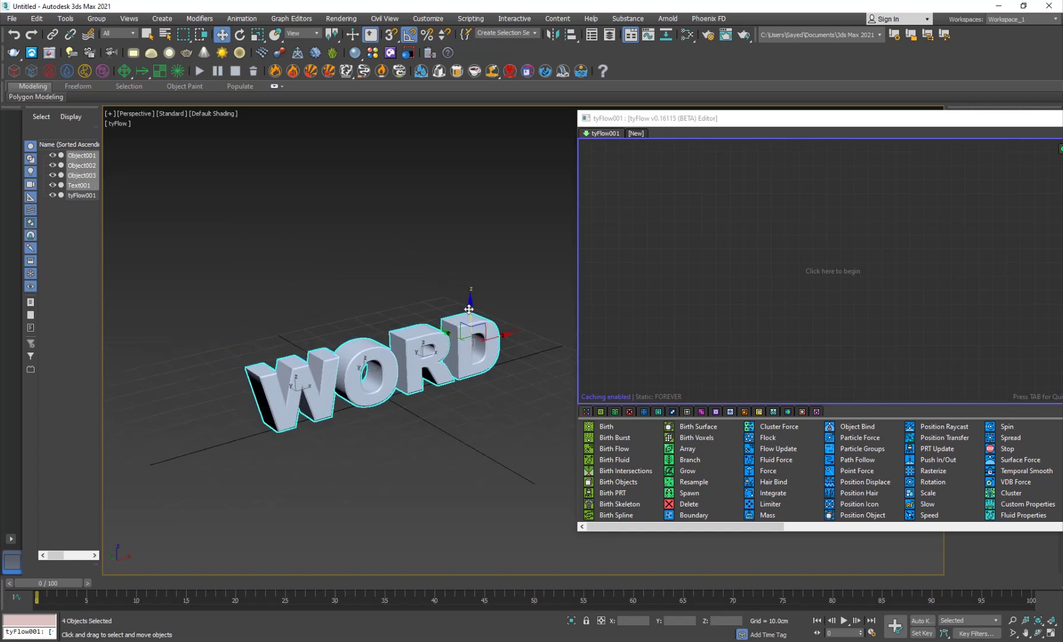
{"action": "left_click_drag", "start_coordinate": [466, 325], "coordinate": [466, 176]}
{"action": "left_click", "coordinate": [273, 235]}
{"action": "key", "text": "e"}
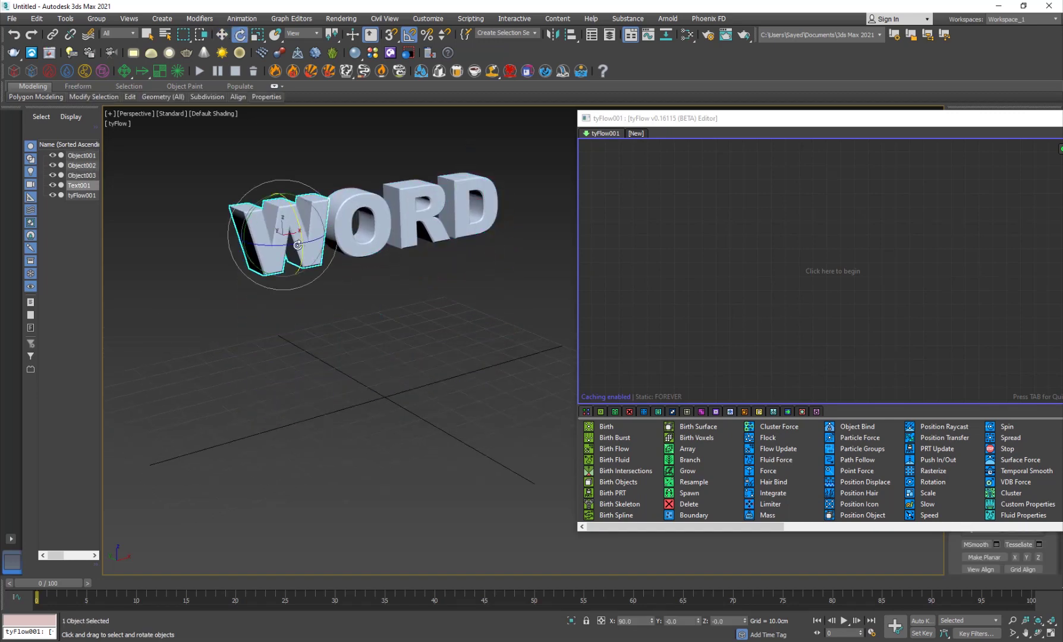
{"action": "mouse_move", "coordinate": [279, 224]}
{"action": "left_mouse_down"}
{"action": "mouse_move", "coordinate": [309, 234]}
{"action": "mouse_move", "coordinate": [349, 222]}
{"action": "left_mouse_up"}
{"action": "left_click", "coordinate": [369, 247]}
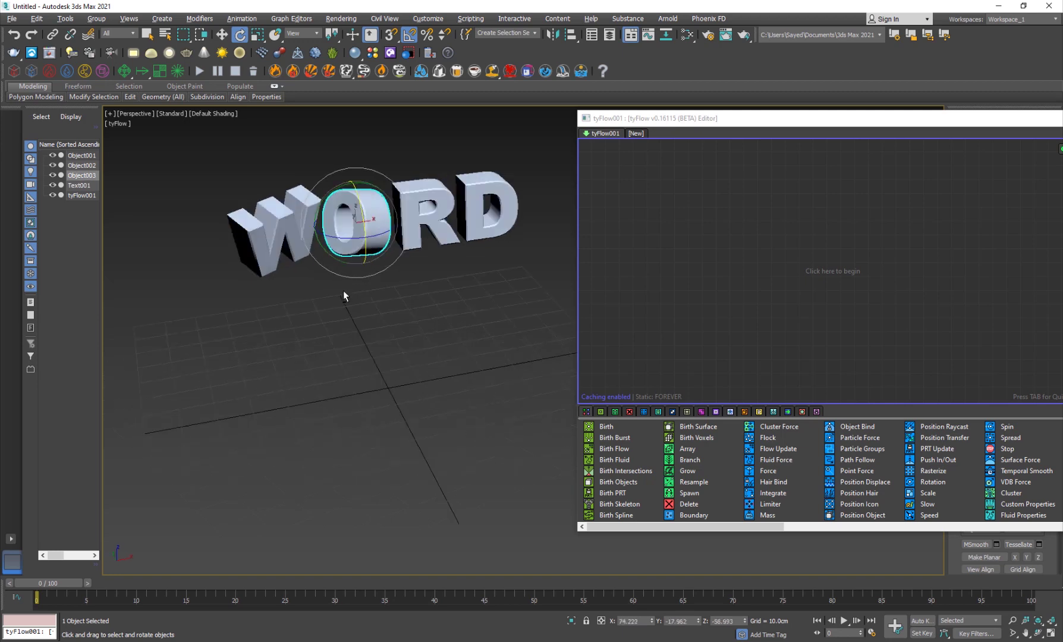
{"action": "left_click", "coordinate": [423, 211]}
{"action": "left_click_drag", "start_coordinate": [436, 210], "coordinate": [430, 199]}
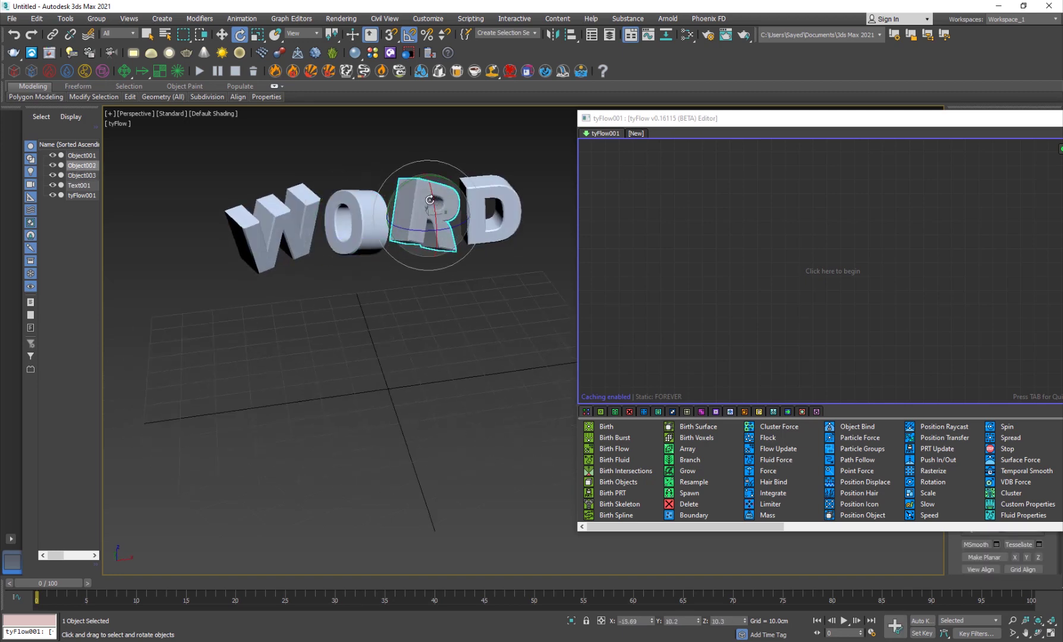
{"action": "left_click", "coordinate": [489, 207]}
{"action": "left_click_drag", "start_coordinate": [494, 207], "coordinate": [475, 202]}
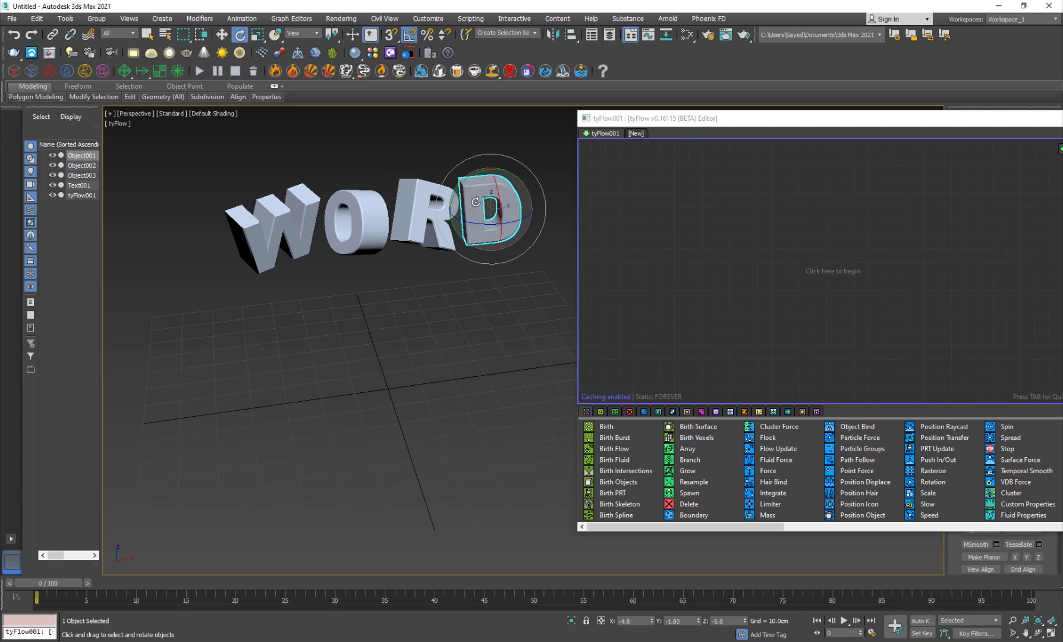
{"action": "left_click", "coordinate": [368, 335]}
{"action": "middle_click_drag", "start_coordinate": [305, 340], "coordinate": [364, 307], "text": "alt"}
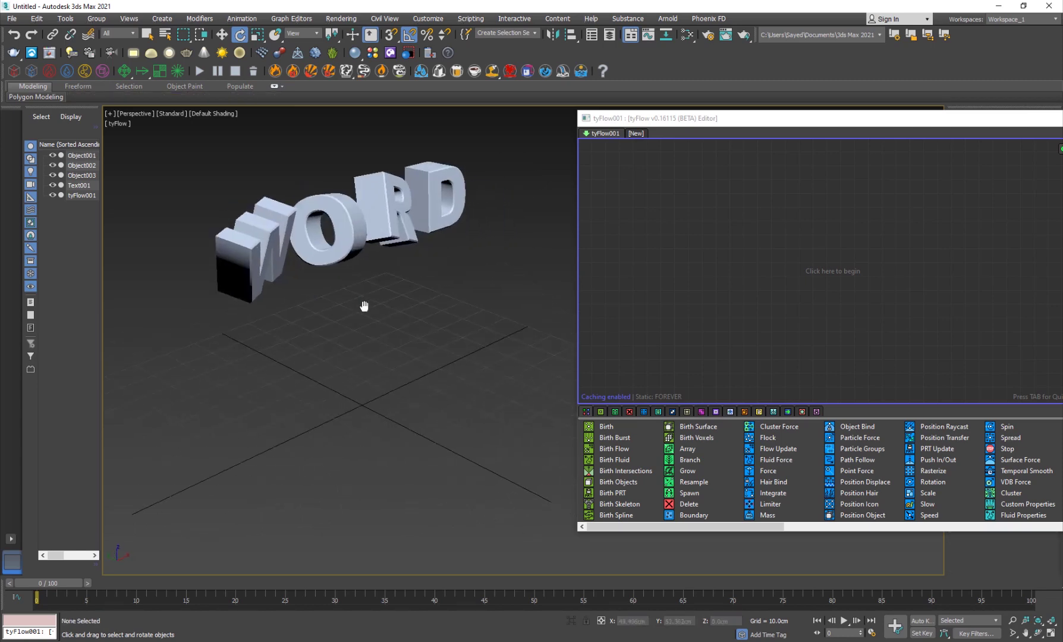
Add a Birth Objects operator emitting the four letters, and hide the original letter objects.
{"action": "mouse_move", "coordinate": [603, 120]}
{"action": "left_mouse_down"}
{"action": "mouse_move", "coordinate": [514, 107]}
{"action": "mouse_move", "coordinate": [588, 94]}
{"action": "left_mouse_up"}
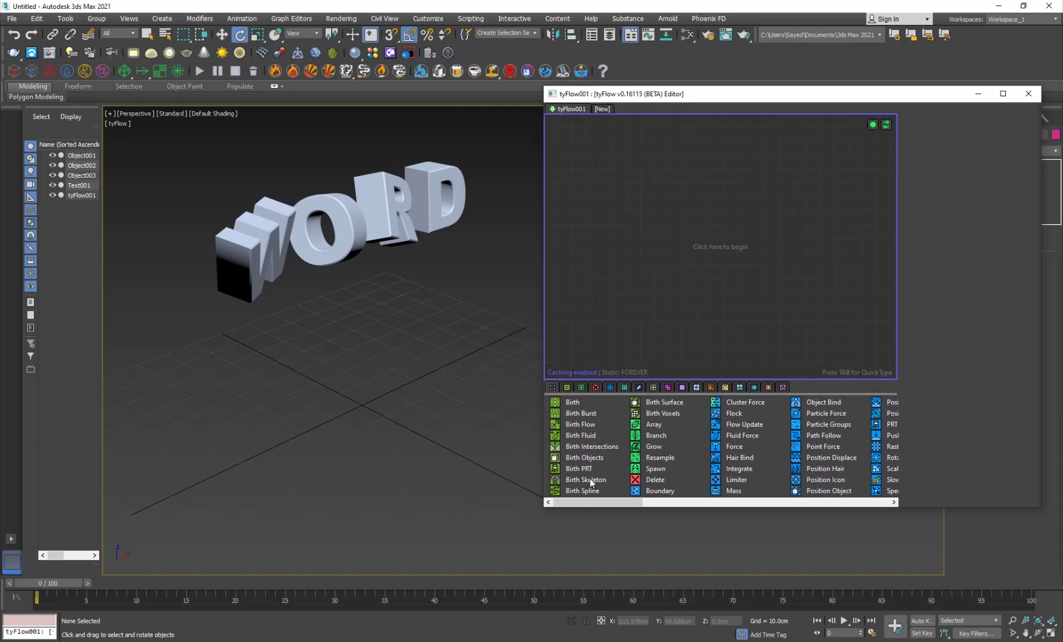
{"action": "left_click_drag", "start_coordinate": [577, 459], "coordinate": [690, 240]}
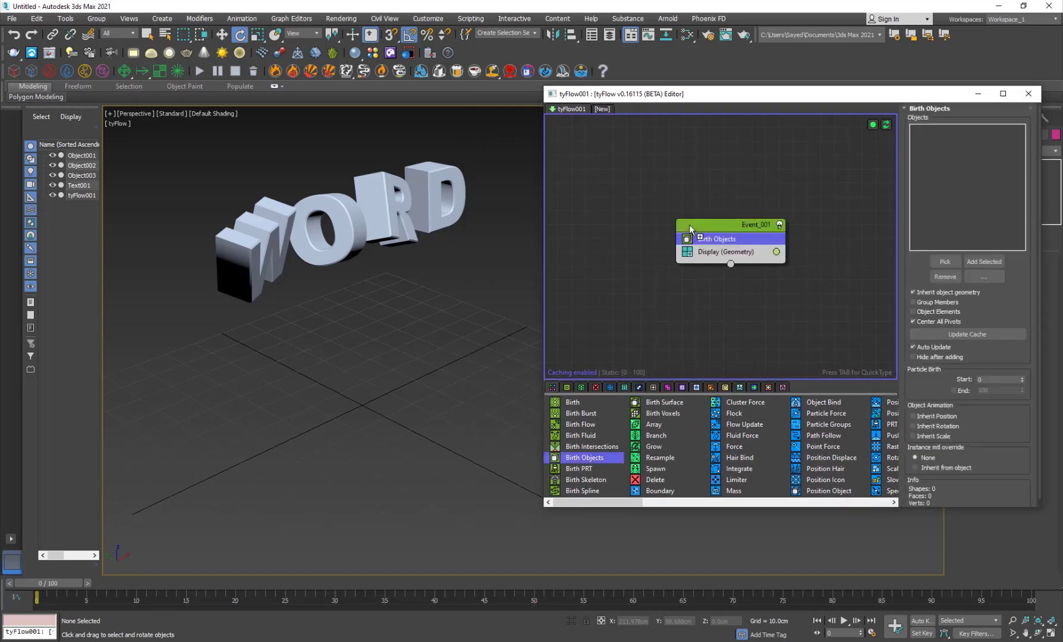
{"action": "left_click_drag", "start_coordinate": [459, 174], "coordinate": [258, 326]}
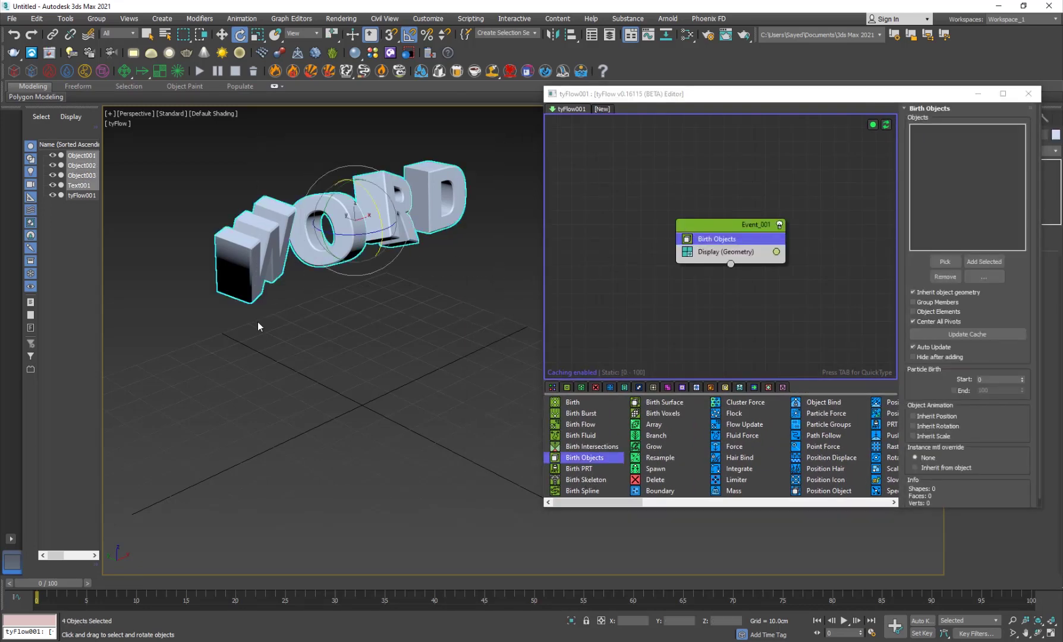
{"action": "left_click", "coordinate": [983, 261]}
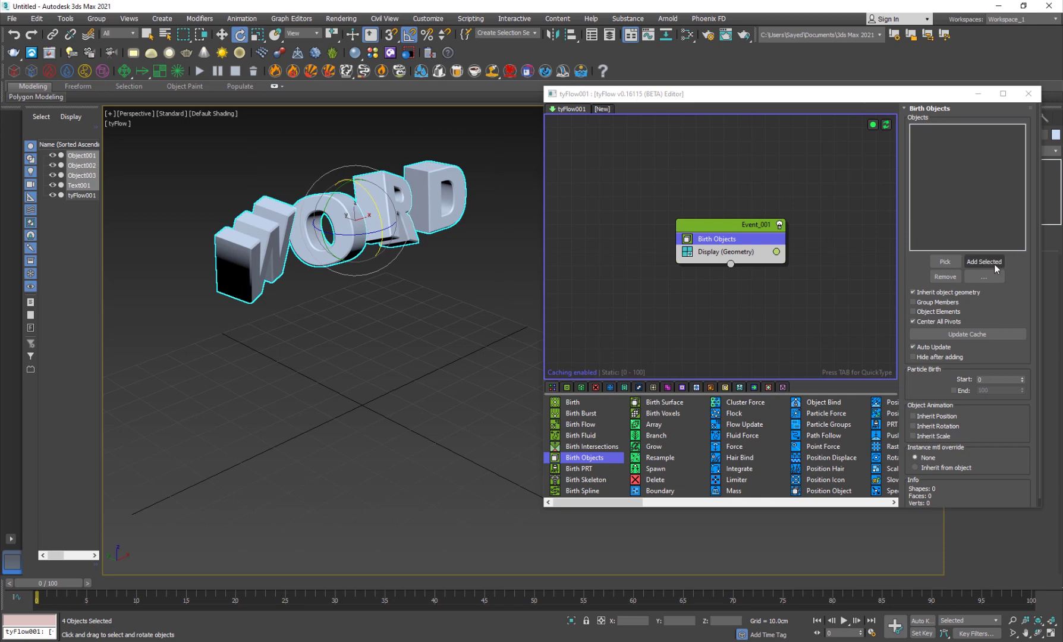
{"action": "right_click", "coordinate": [430, 189]}
{"action": "left_click", "coordinate": [452, 153]}
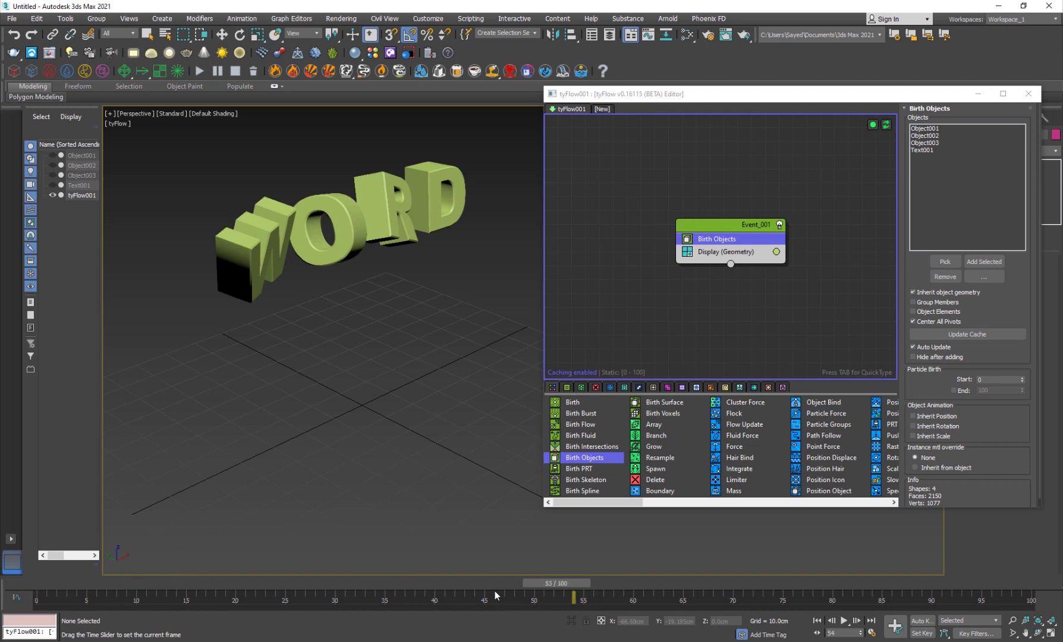
{"action": "mouse_move", "coordinate": [320, 274]}
{"action": "middle_mouse_down", "text": "alt"}
{"action": "mouse_move", "coordinate": [265, 277]}
{"action": "mouse_move", "coordinate": [295, 265]}
{"action": "mouse_move", "coordinate": [372, 283]}
{"action": "middle_mouse_up", "text": "alt"}
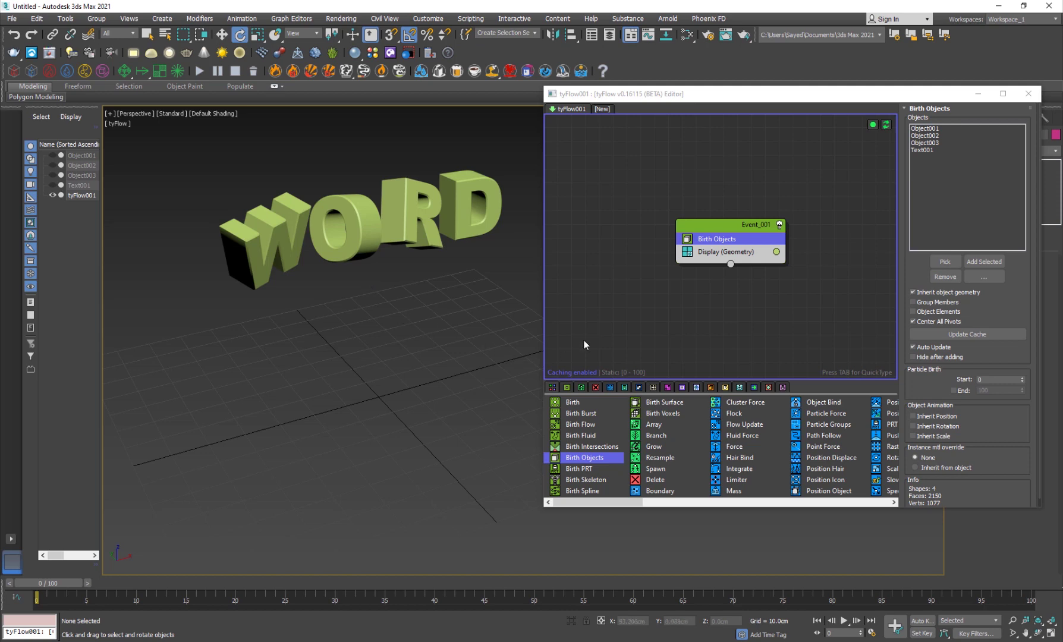
Rearrange the event nodes and add a PhysX Shape (Convex Hull) operator to Event_001.
{"action": "left_click", "coordinate": [853, 296]}
{"action": "left_click_drag", "start_coordinate": [752, 225], "coordinate": [702, 210]}
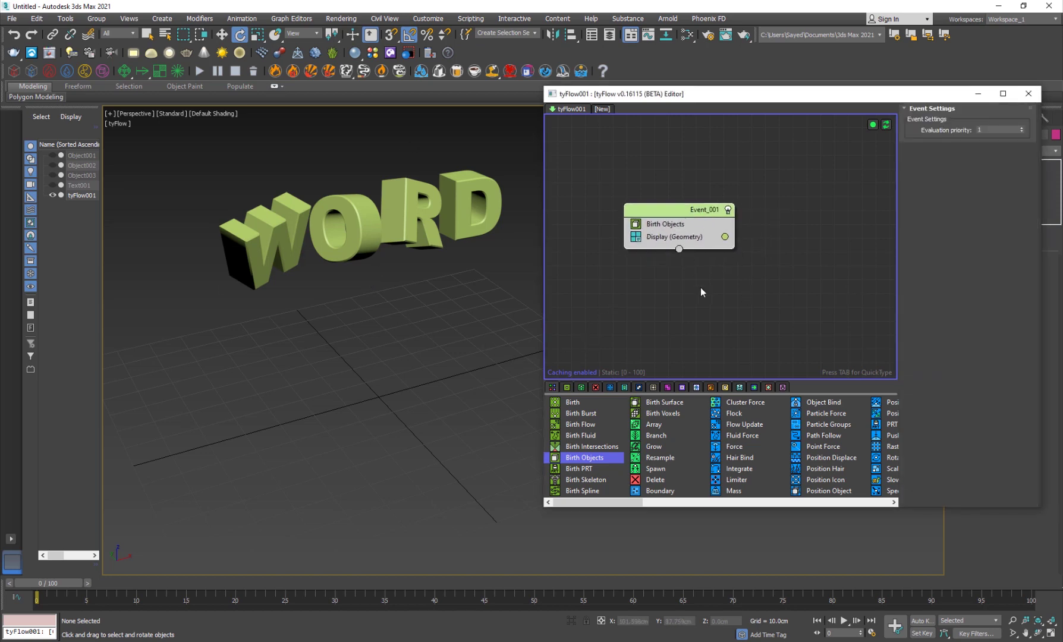
{"action": "left_click", "coordinate": [684, 210]}
{"action": "key", "text": "Tab"}
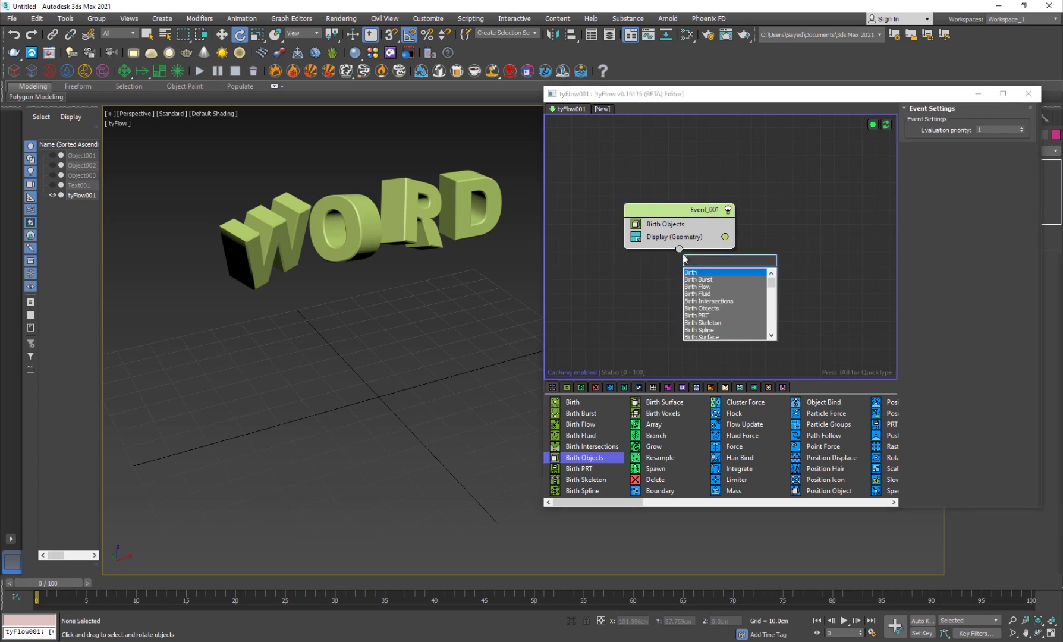
{"action": "type", "text": "phys"}
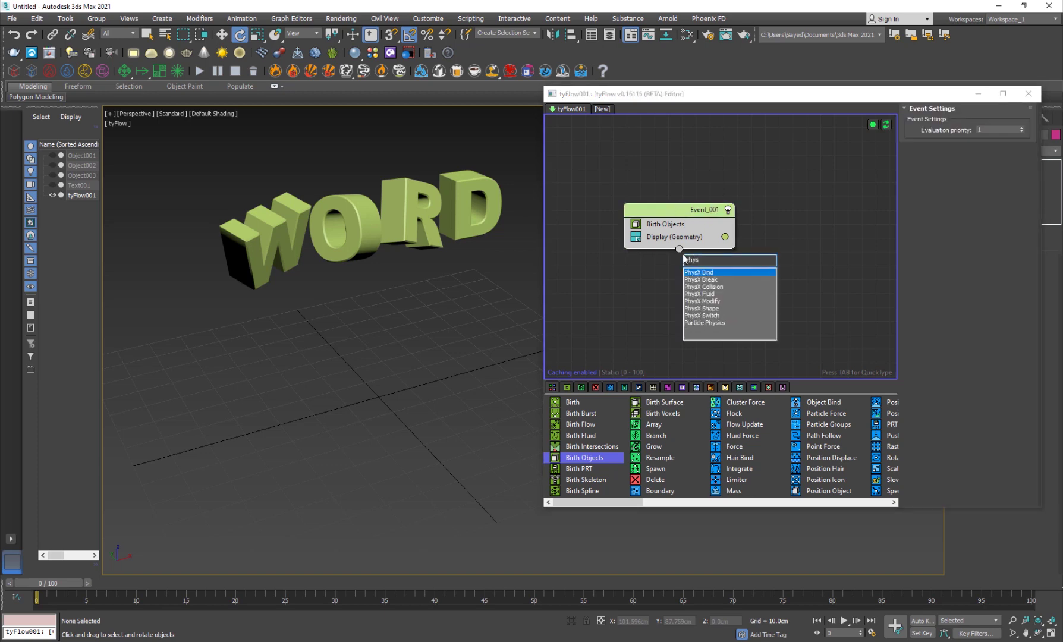
{"action": "key", "text": "Down"}
{"action": "key", "text": "Down"}
{"action": "key", "text": "Down"}
{"action": "key", "text": "Down"}
{"action": "key", "text": "Down"}
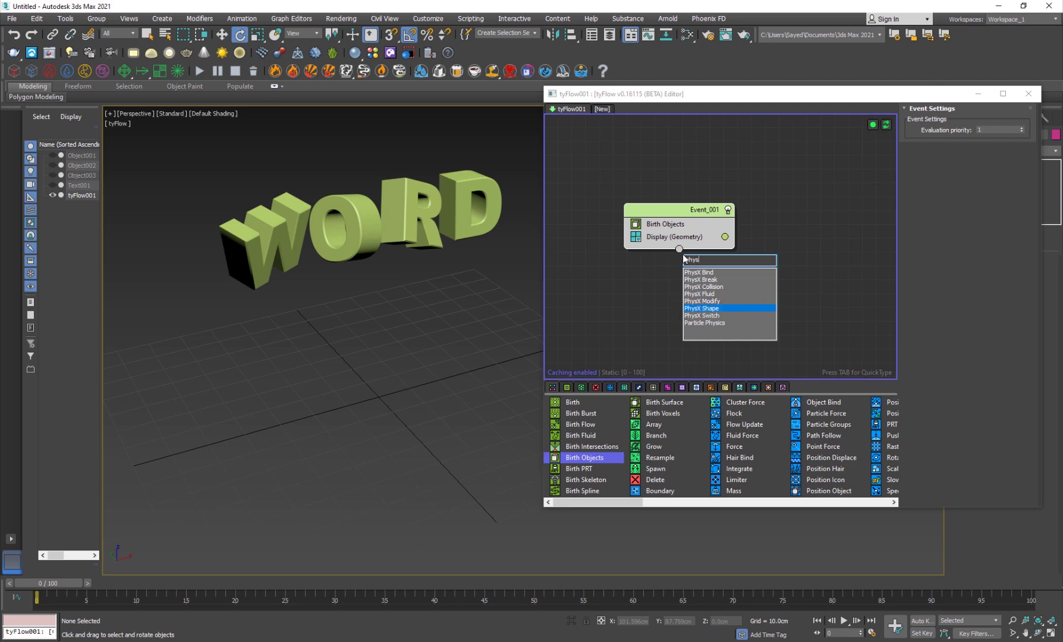
{"action": "key", "text": "Return"}
Delete the extra Event_002 node and play the simulation to preview the falling letters.
{"action": "mouse_move", "coordinate": [719, 256]}
{"action": "left_mouse_down"}
{"action": "mouse_move", "coordinate": [705, 300]}
{"action": "mouse_move", "coordinate": [679, 238]}
{"action": "left_mouse_up"}
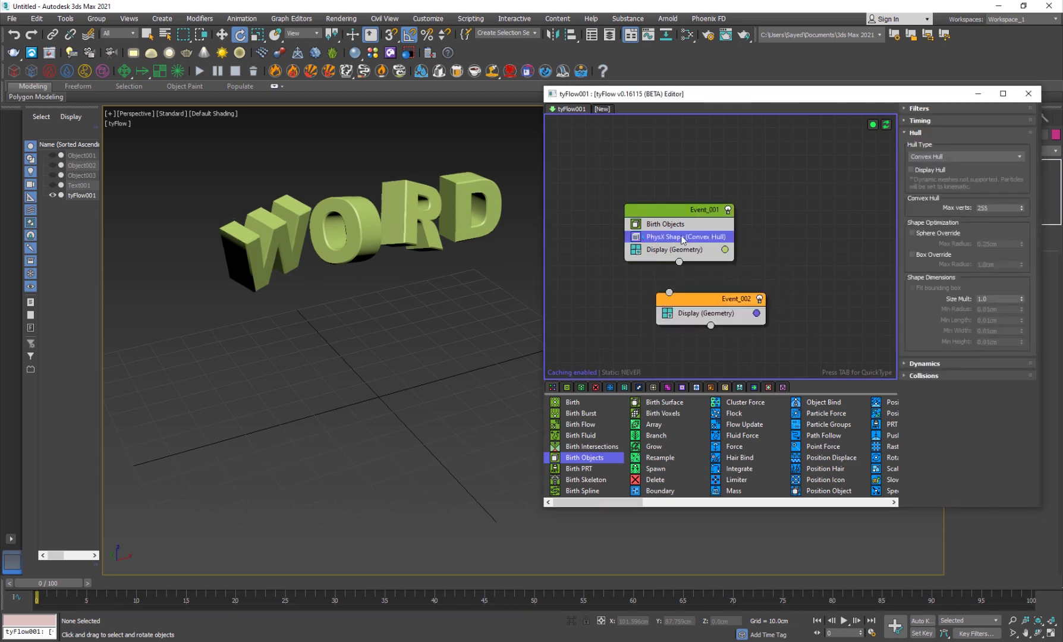
{"action": "left_click", "coordinate": [733, 300]}
{"action": "key", "text": "Delete"}
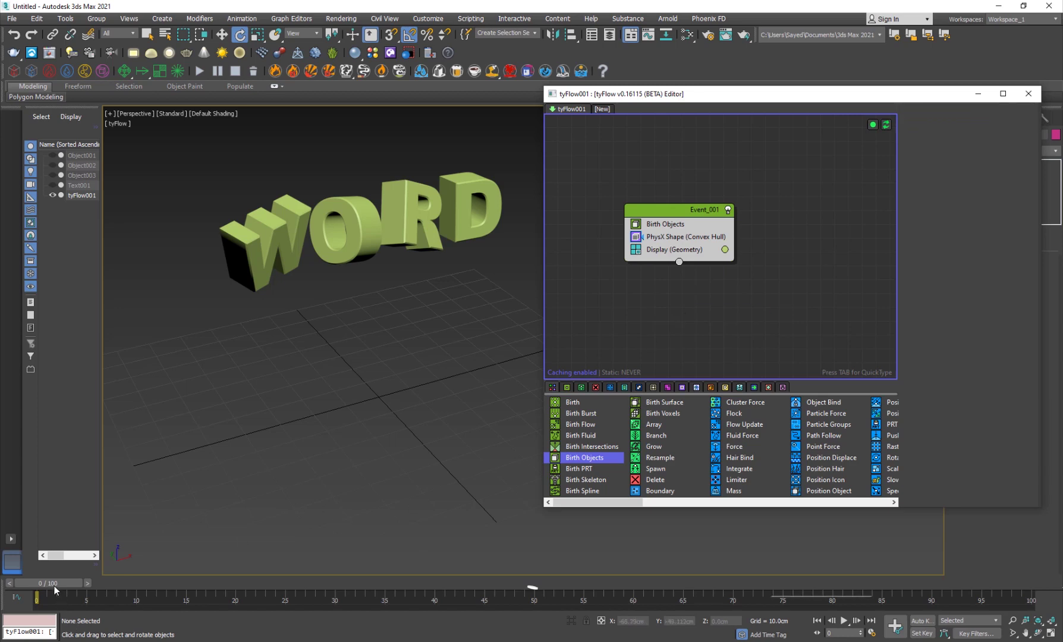
{"action": "left_click_drag", "start_coordinate": [38, 597], "coordinate": [336, 577]}
{"action": "key", "text": "slash"}
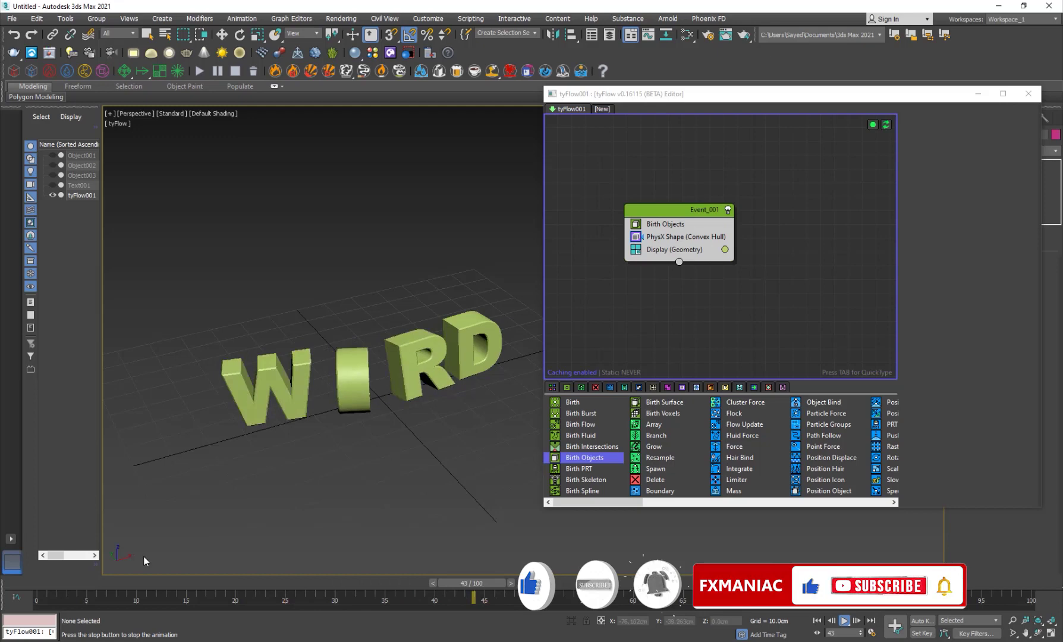
{"action": "key", "text": "Escape"}
{"action": "mouse_move", "coordinate": [265, 583]}
{"action": "left_mouse_down"}
{"action": "mouse_move", "coordinate": [96, 587]}
{"action": "mouse_move", "coordinate": [278, 597]}
{"action": "mouse_move", "coordinate": [179, 588]}
{"action": "left_mouse_up"}
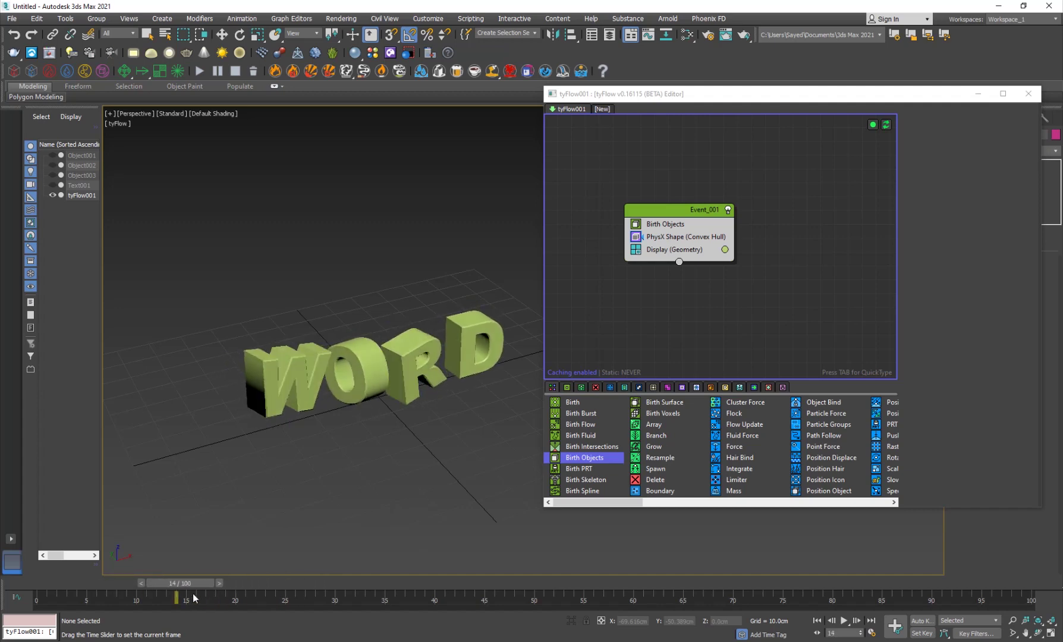
Add an Export Particles operator, export the letters as Objects, and close the tyFlow editor.
{"action": "key", "text": "Tab"}
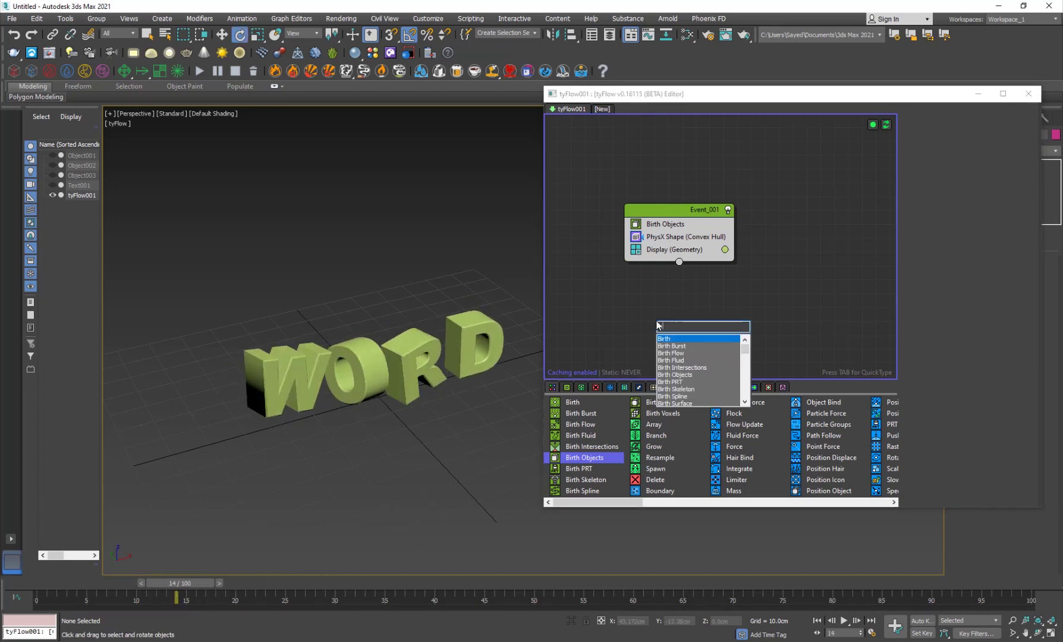
{"action": "type", "text": "expo"}
{"action": "key", "text": "Return"}
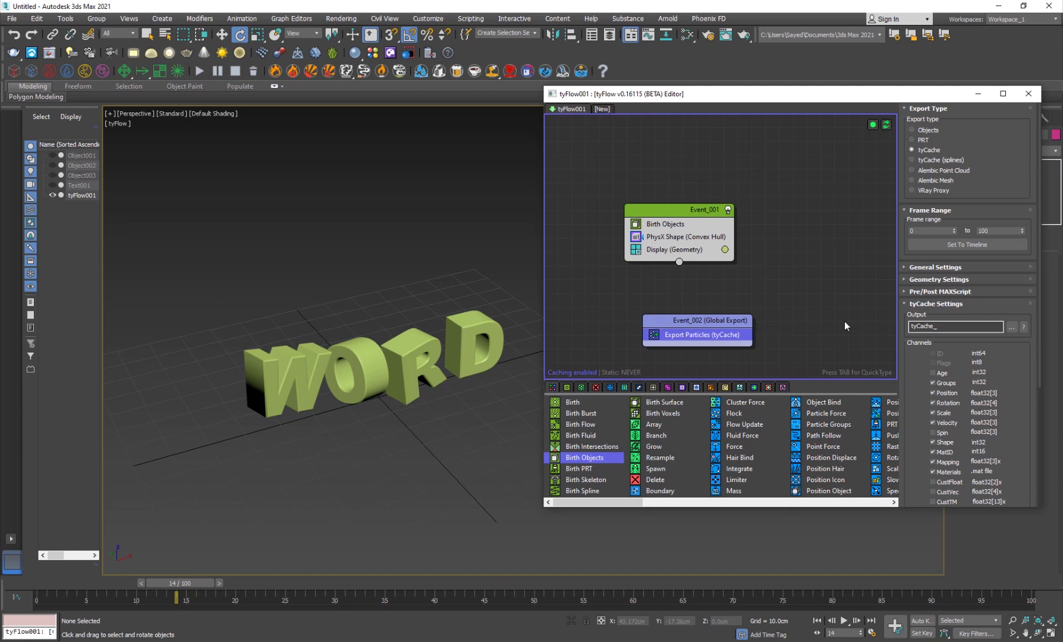
{"action": "scroll", "coordinate": [914, 373], "scroll_direction": "down", "scroll_amount": 4}
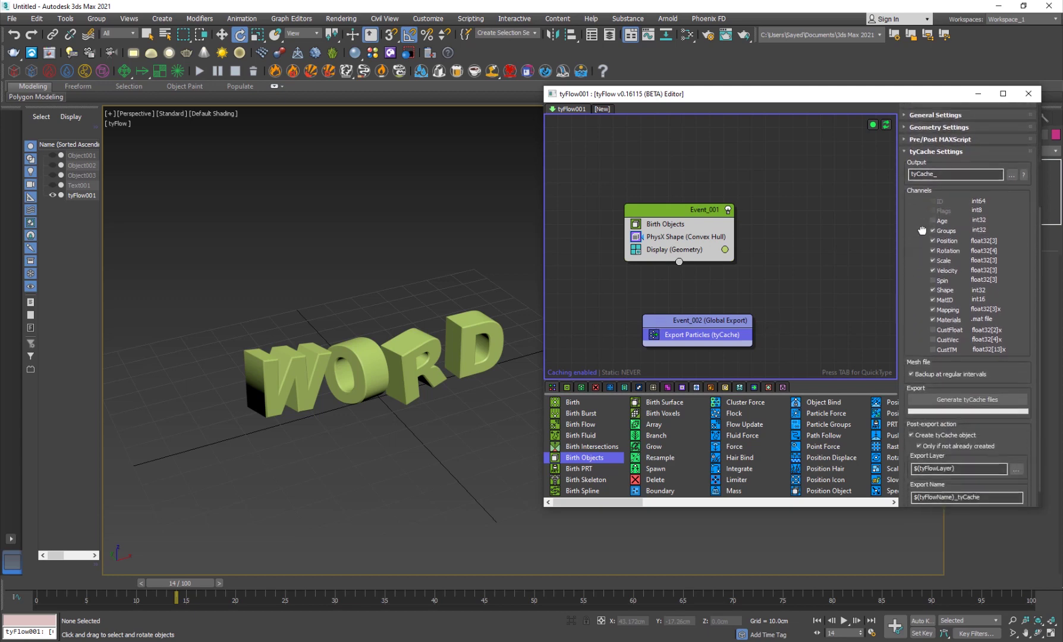
{"action": "scroll", "coordinate": [922, 230], "scroll_direction": "up", "scroll_amount": 4}
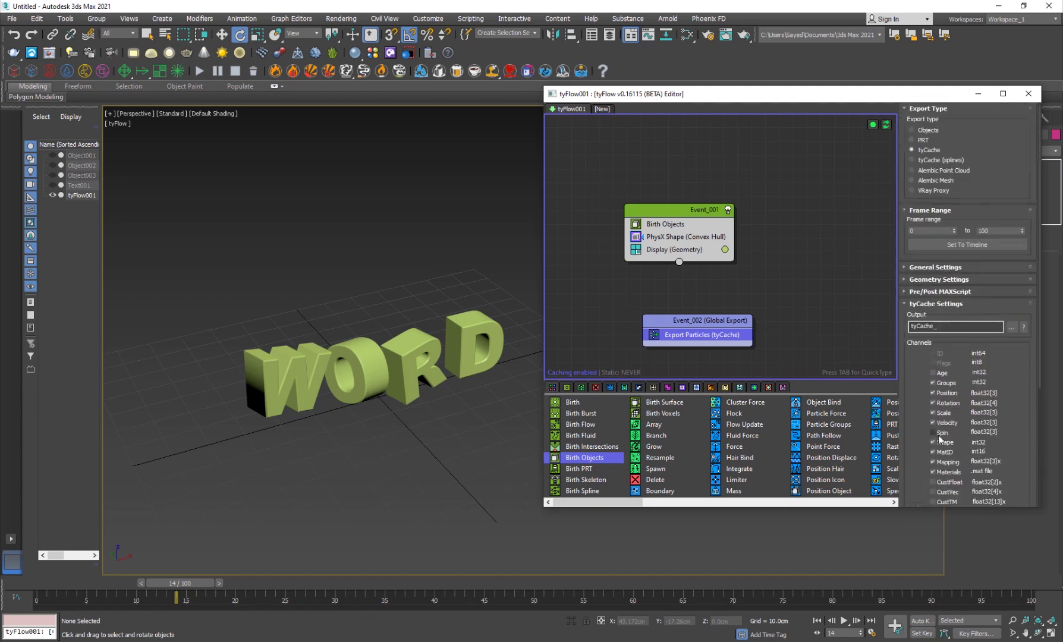
{"action": "left_click", "coordinate": [933, 130]}
{"action": "scroll", "coordinate": [920, 367], "scroll_direction": "down", "scroll_amount": 5}
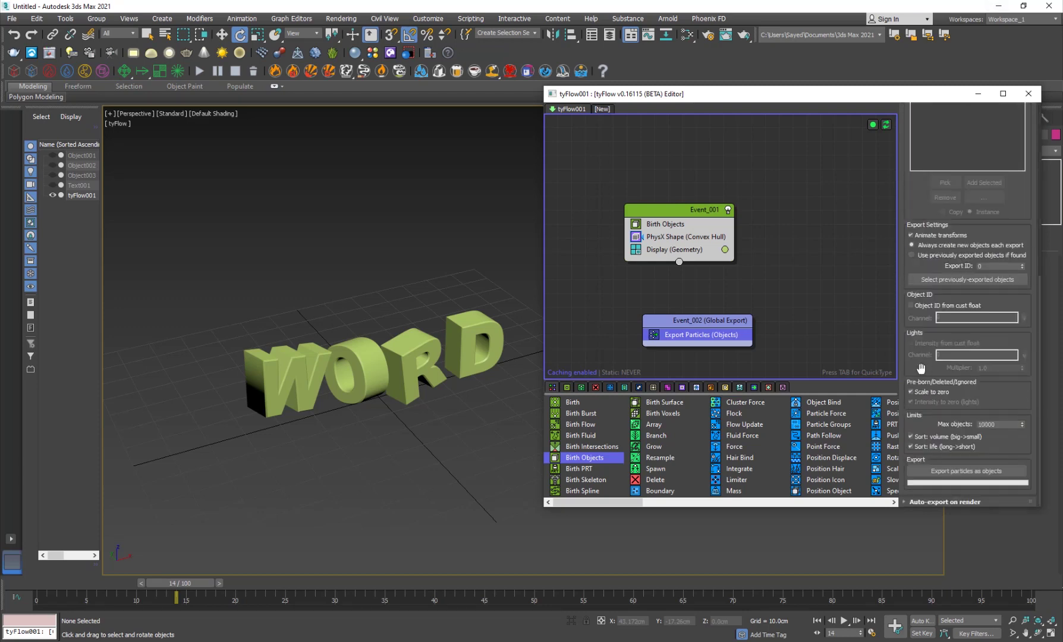
{"action": "left_click", "coordinate": [966, 471]}
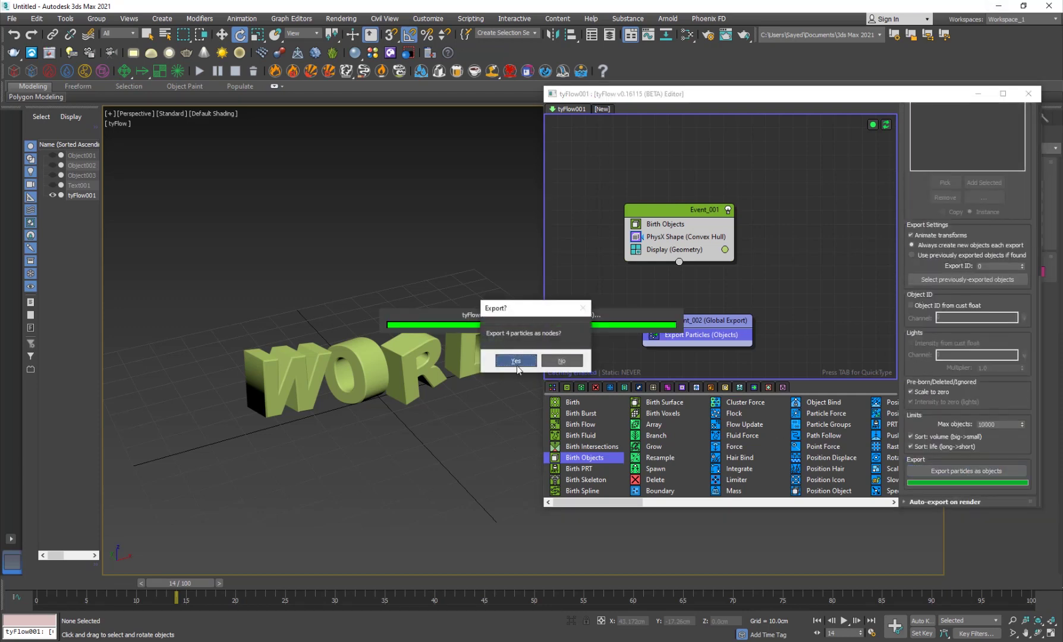
{"action": "left_click", "coordinate": [517, 363]}
{"action": "left_click", "coordinate": [548, 361]}
{"action": "left_click", "coordinate": [1028, 94]}
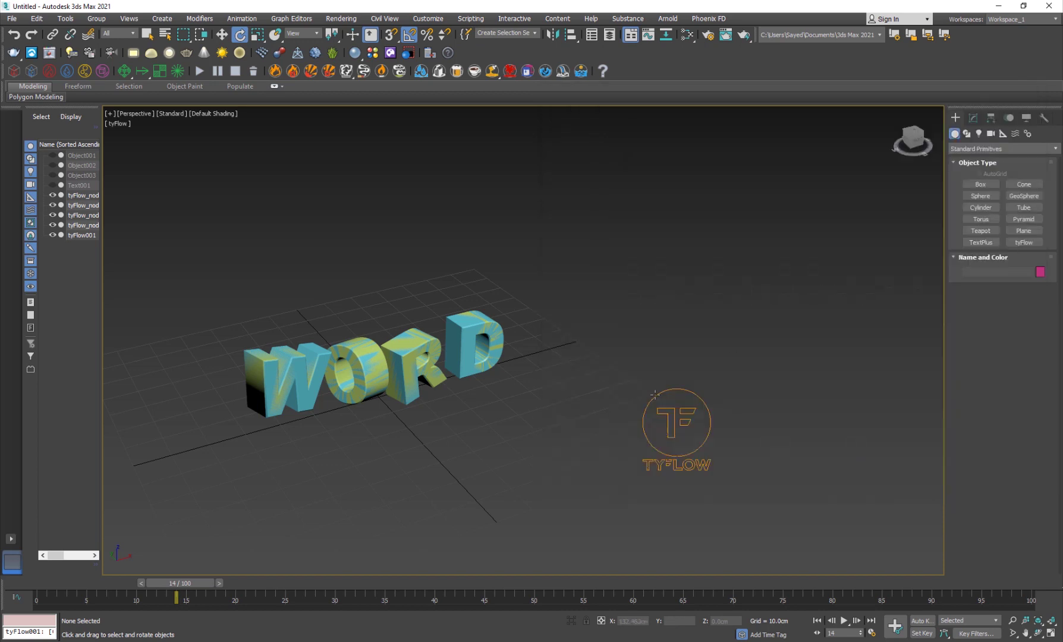
Delete tyFlow001 and scrub the timeline to watch the letters animate apart.
{"action": "left_click", "coordinate": [671, 411]}
{"action": "key", "text": "Delete"}
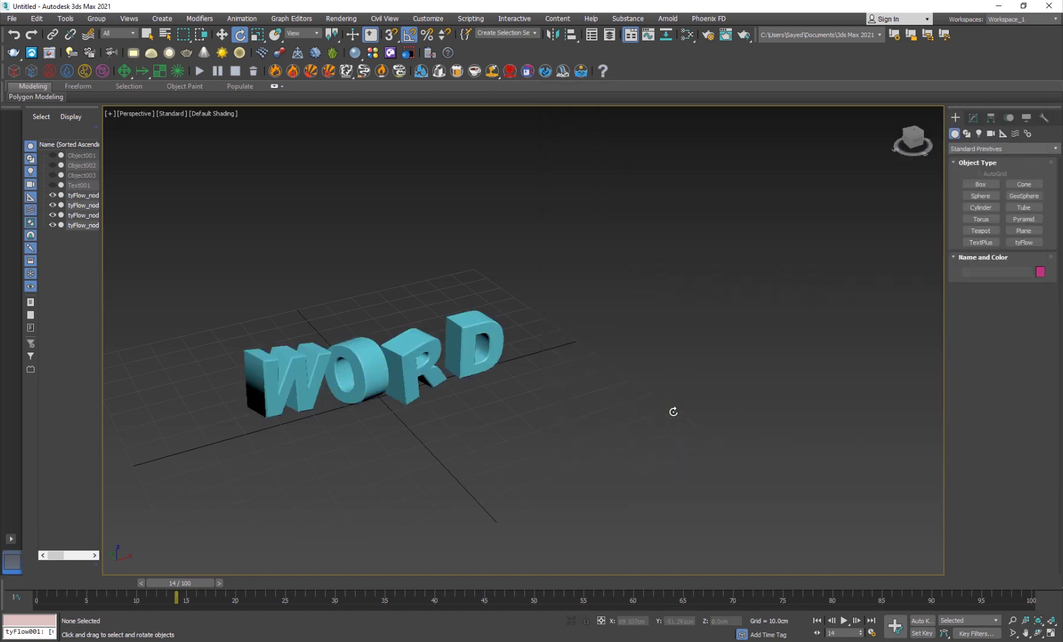
{"action": "left_click", "coordinate": [353, 373]}
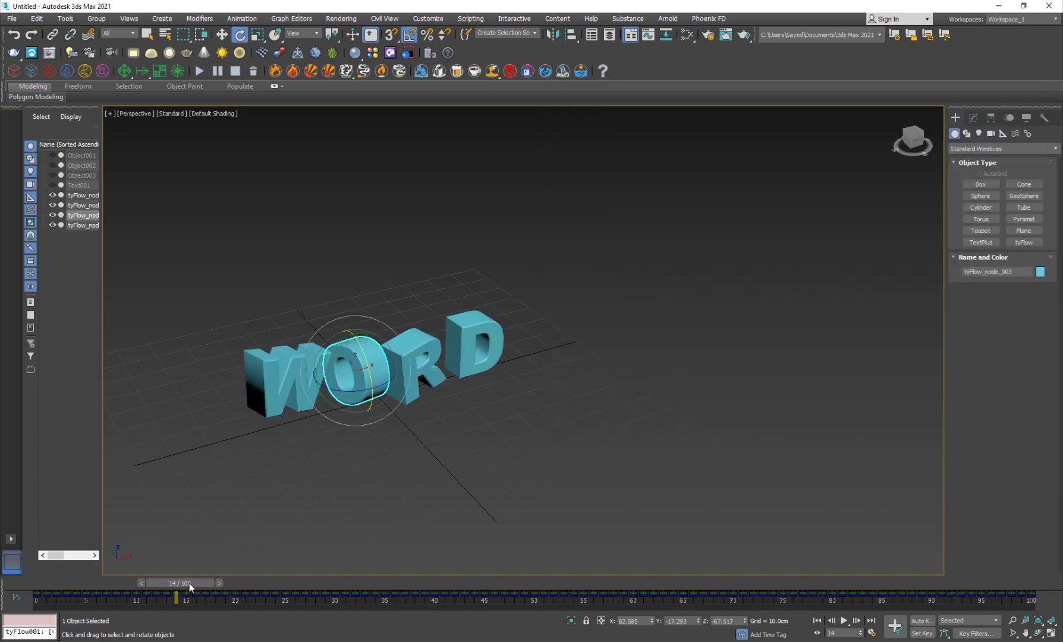
{"action": "mouse_move", "coordinate": [178, 583]}
{"action": "left_mouse_down"}
{"action": "mouse_move", "coordinate": [540, 589]}
{"action": "mouse_move", "coordinate": [38, 593]}
{"action": "left_mouse_up"}
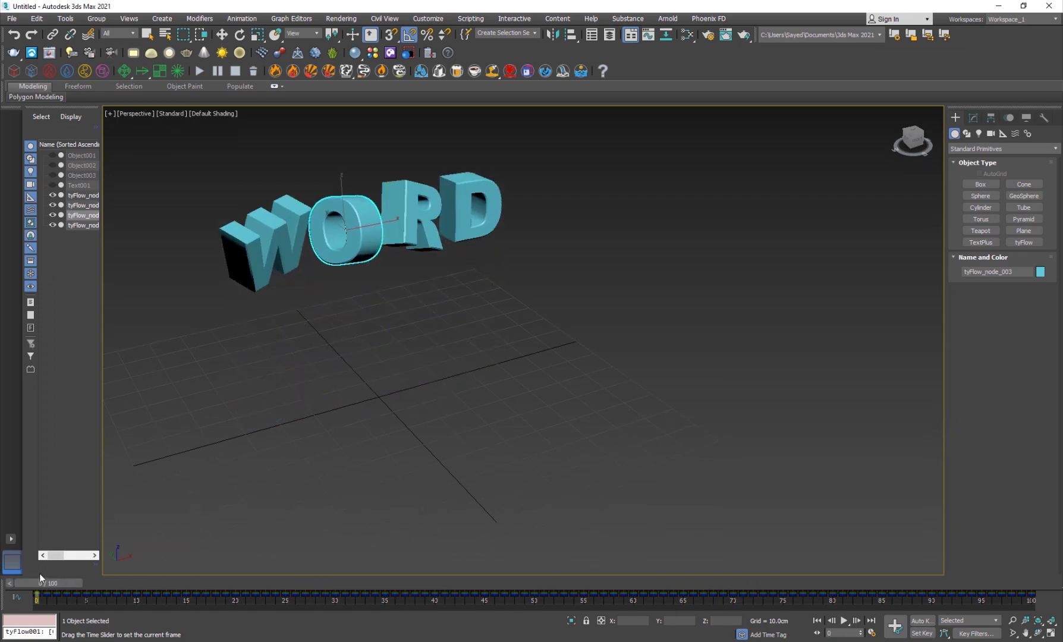
{"action": "mouse_move", "coordinate": [501, 416]}
{"action": "middle_mouse_down", "text": "alt"}
{"action": "mouse_move", "coordinate": [421, 424]}
{"action": "mouse_move", "coordinate": [511, 422]}
{"action": "mouse_move", "coordinate": [393, 429]}
{"action": "mouse_move", "coordinate": [398, 417]}
{"action": "middle_mouse_up", "text": "alt"}
Clear the selection and reframe the view around the letters.
{"action": "key", "text": "w"}
{"action": "left_click", "coordinate": [511, 422]}
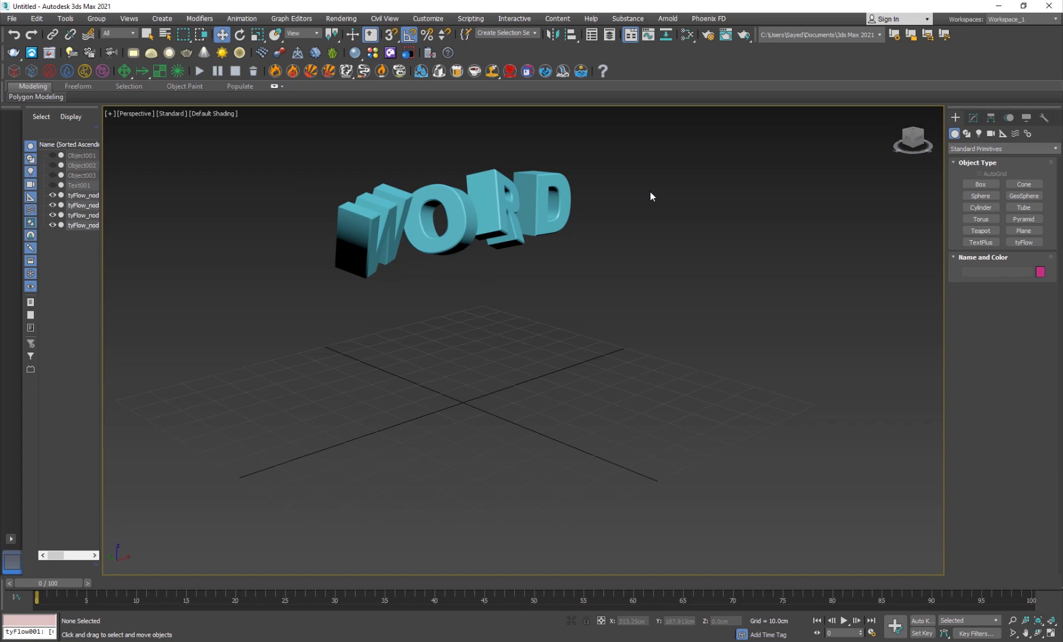
{"action": "middle_click_drag", "start_coordinate": [532, 332], "coordinate": [516, 347]}
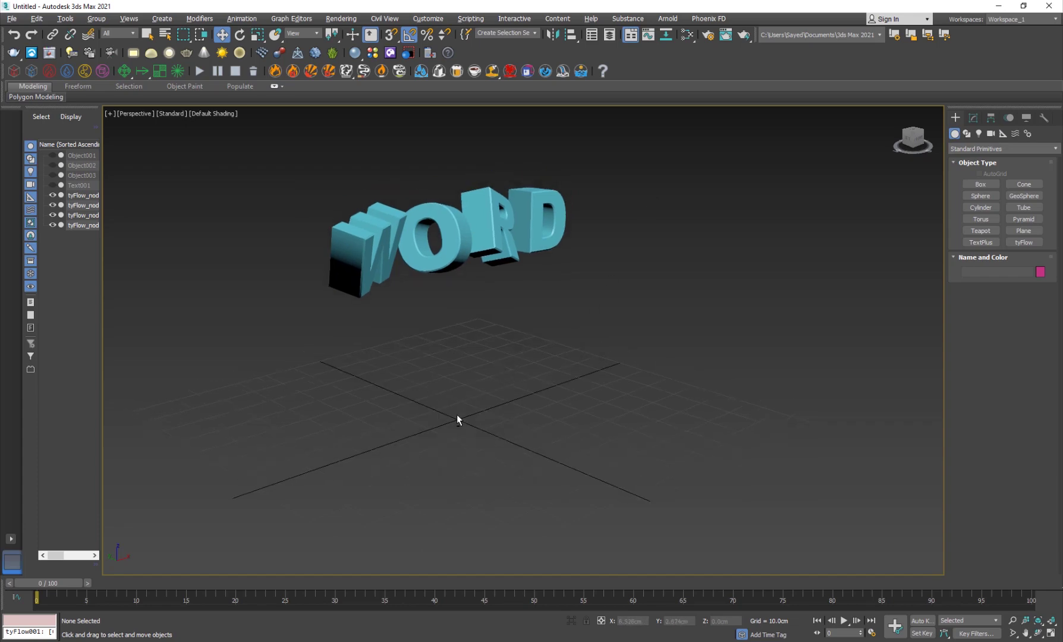
{"action": "mouse_move", "coordinate": [456, 414]}
{"action": "middle_mouse_down", "text": "alt"}
{"action": "mouse_move", "coordinate": [424, 376]}
{"action": "mouse_move", "coordinate": [388, 416]}
{"action": "mouse_move", "coordinate": [439, 409]}
{"action": "middle_mouse_up", "text": "alt"}
{"action": "scroll", "coordinate": [544, 370], "scroll_direction": "down", "scroll_amount": 3}
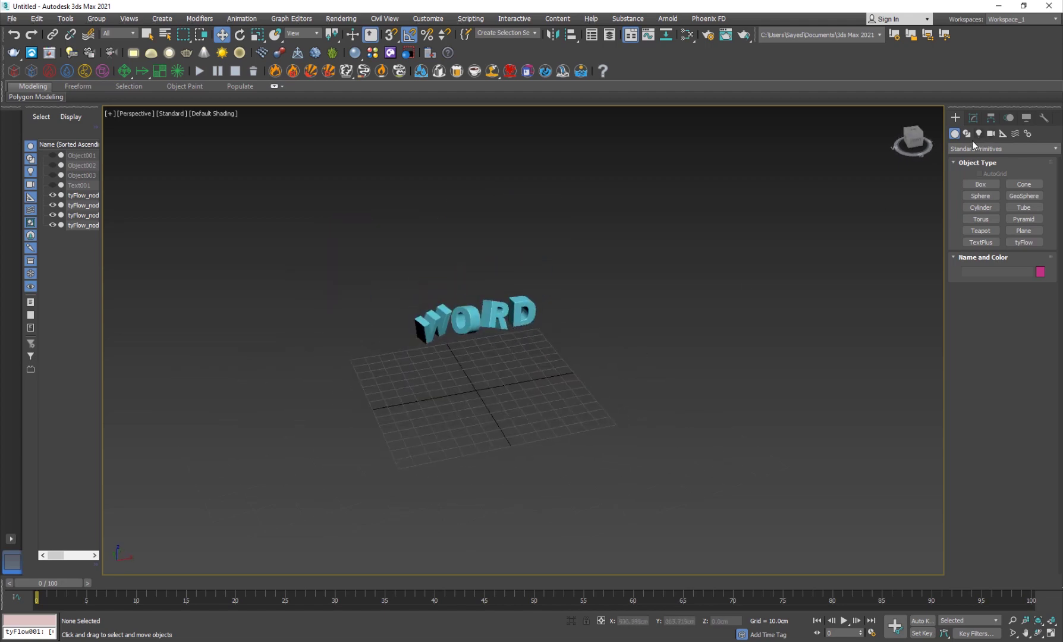
Draw a PhoenixFD LiquidSim container around the WORD letters as they land at frame 55.
{"action": "left_click", "coordinate": [996, 149]}
{"action": "left_click", "coordinate": [983, 310]}
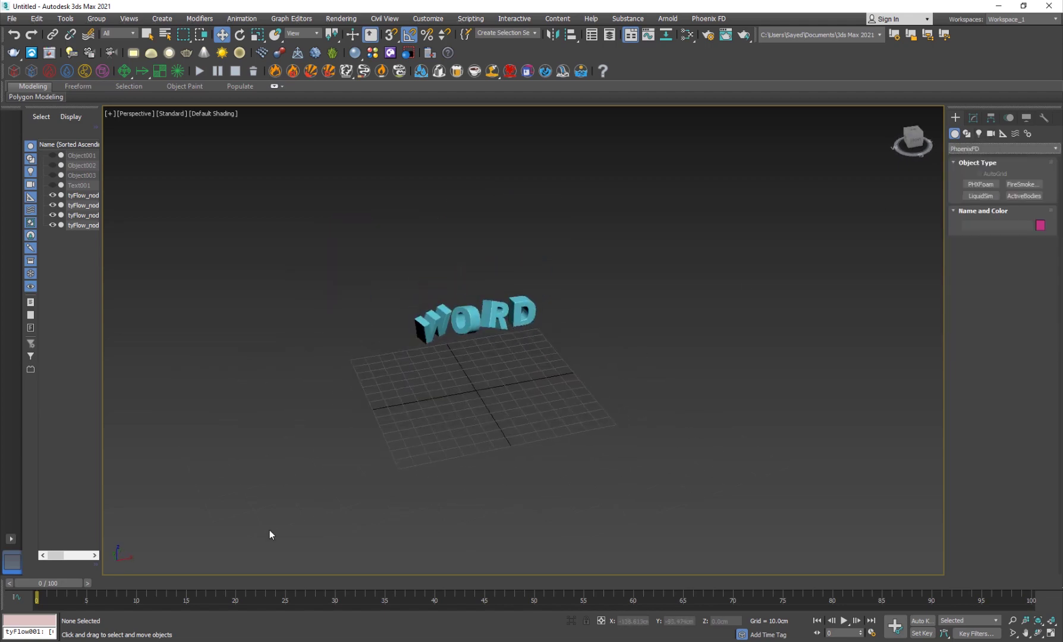
{"action": "left_click_drag", "start_coordinate": [62, 582], "coordinate": [599, 580]}
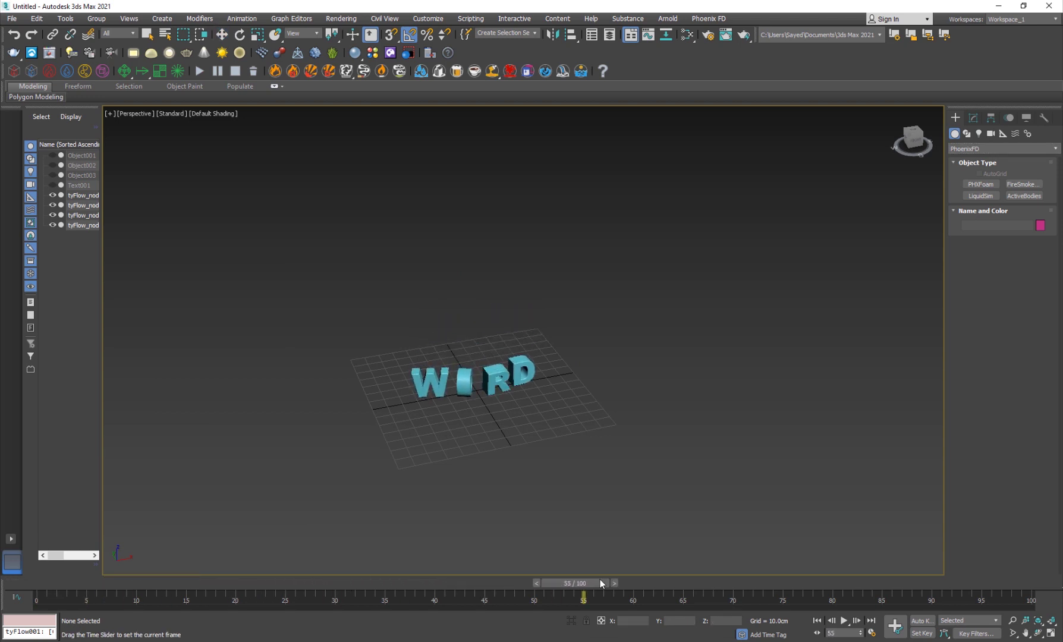
{"action": "left_click", "coordinate": [981, 196]}
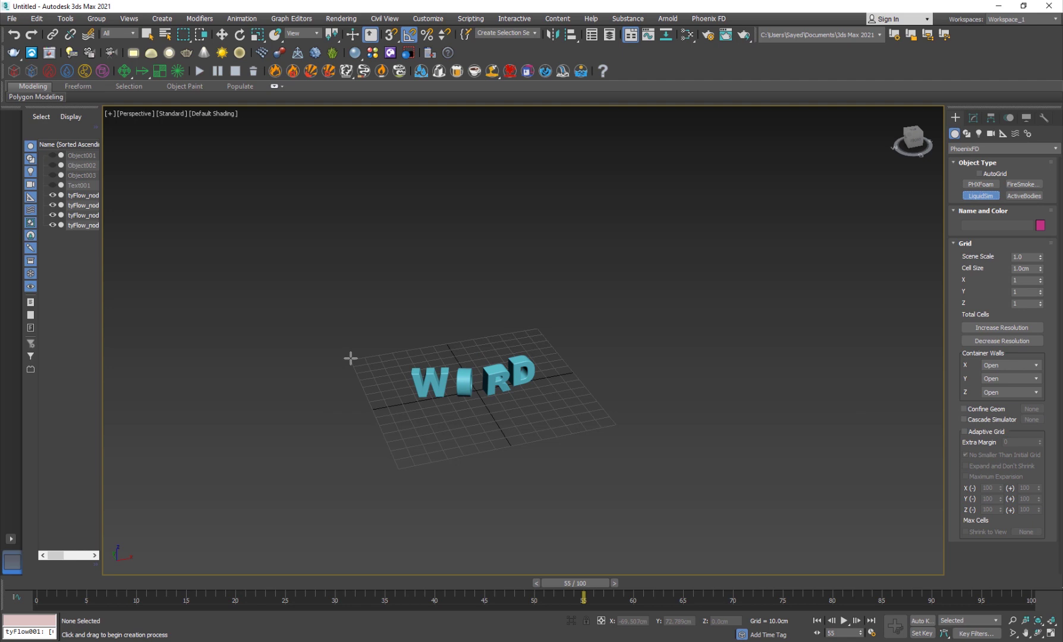
{"action": "left_click_drag", "start_coordinate": [350, 359], "coordinate": [615, 425]}
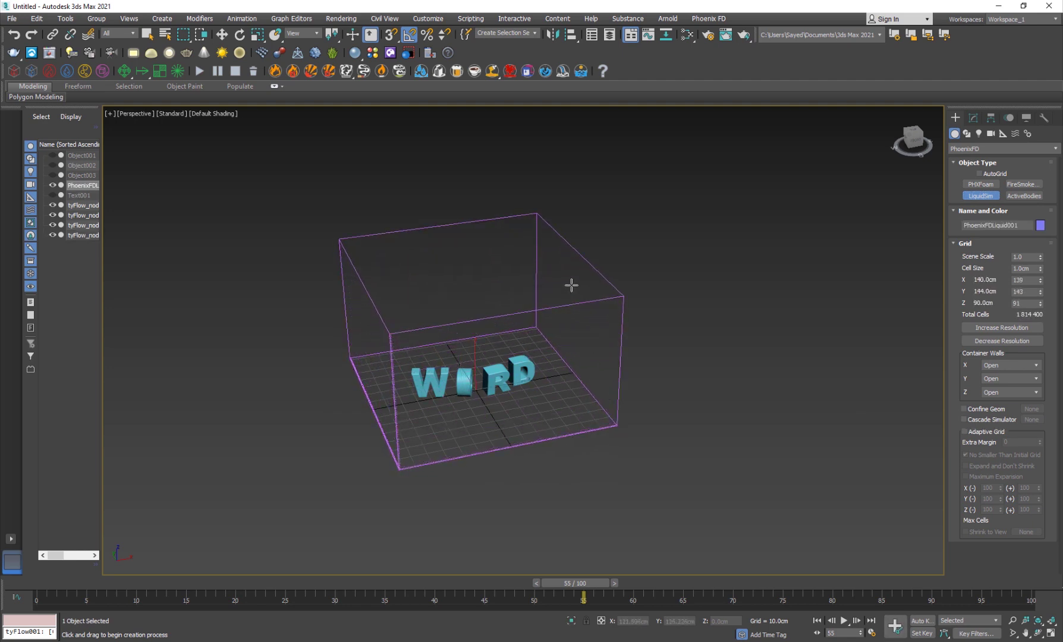
{"action": "left_click_drag", "start_coordinate": [59, 595], "coordinate": [36, 596]}
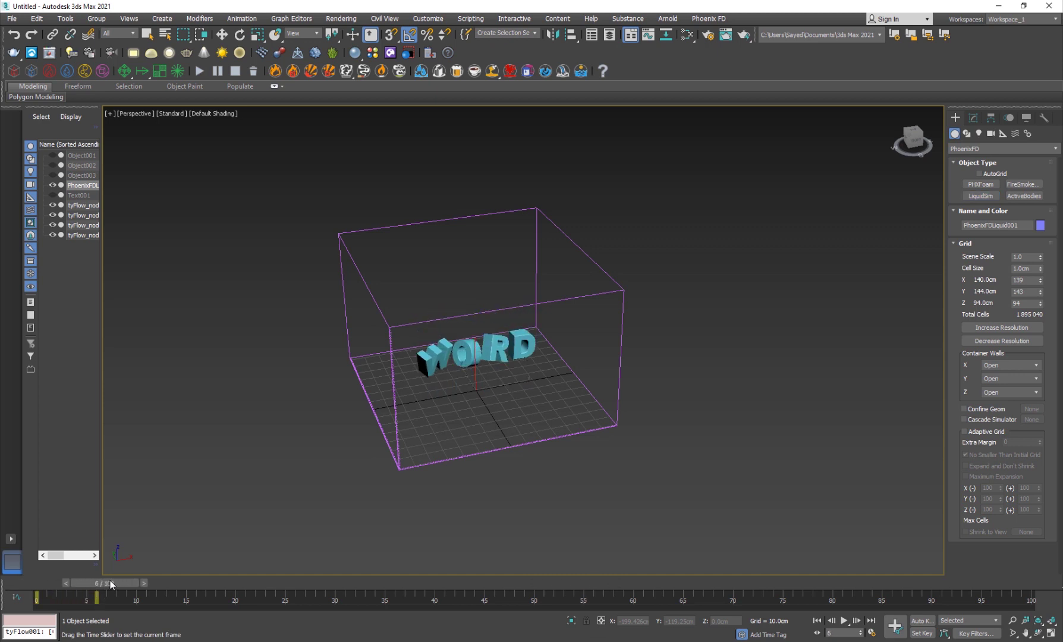
{"action": "mouse_move", "coordinate": [465, 390]}
{"action": "middle_mouse_down", "text": "alt"}
{"action": "mouse_move", "coordinate": [447, 405]}
{"action": "mouse_move", "coordinate": [452, 382]}
{"action": "middle_mouse_up", "text": "alt"}
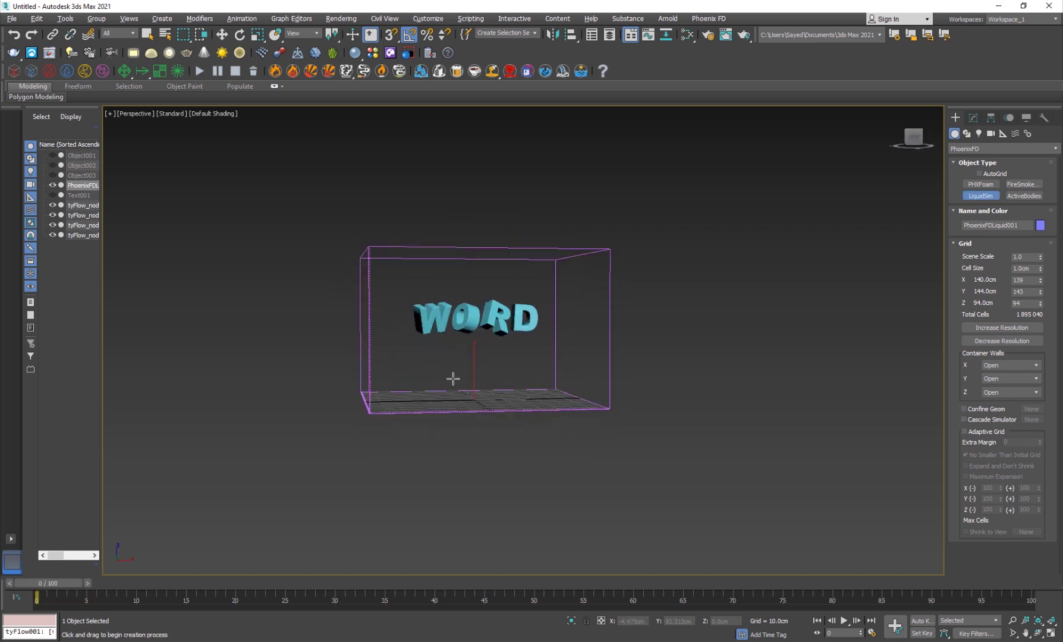
{"action": "scroll", "coordinate": [451, 381], "scroll_direction": "up", "scroll_amount": 1}
Lower the simulator grid's Z size from 94 cm to 74 cm.
{"action": "key", "text": "w"}
{"action": "middle_click_drag", "start_coordinate": [487, 228], "coordinate": [462, 254], "text": "alt"}
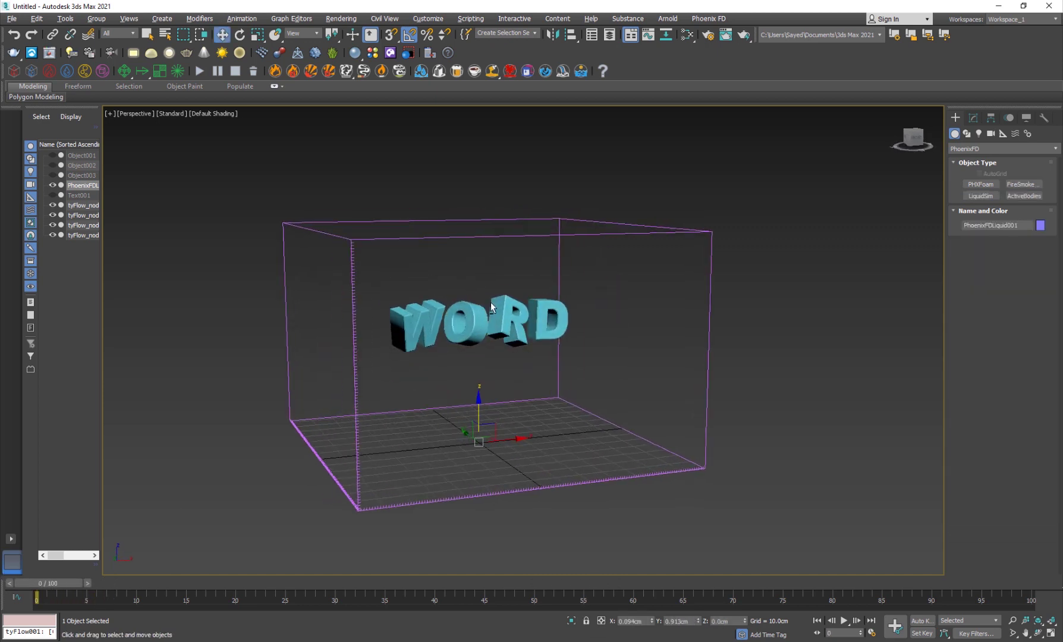
{"action": "left_click", "coordinate": [973, 118]}
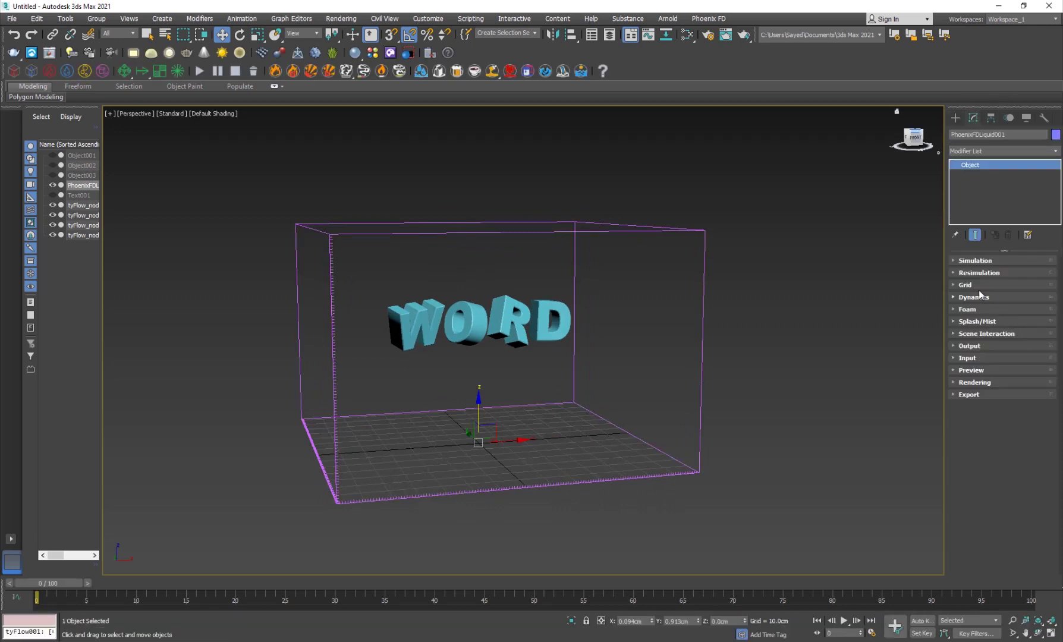
{"action": "left_click", "coordinate": [965, 285]}
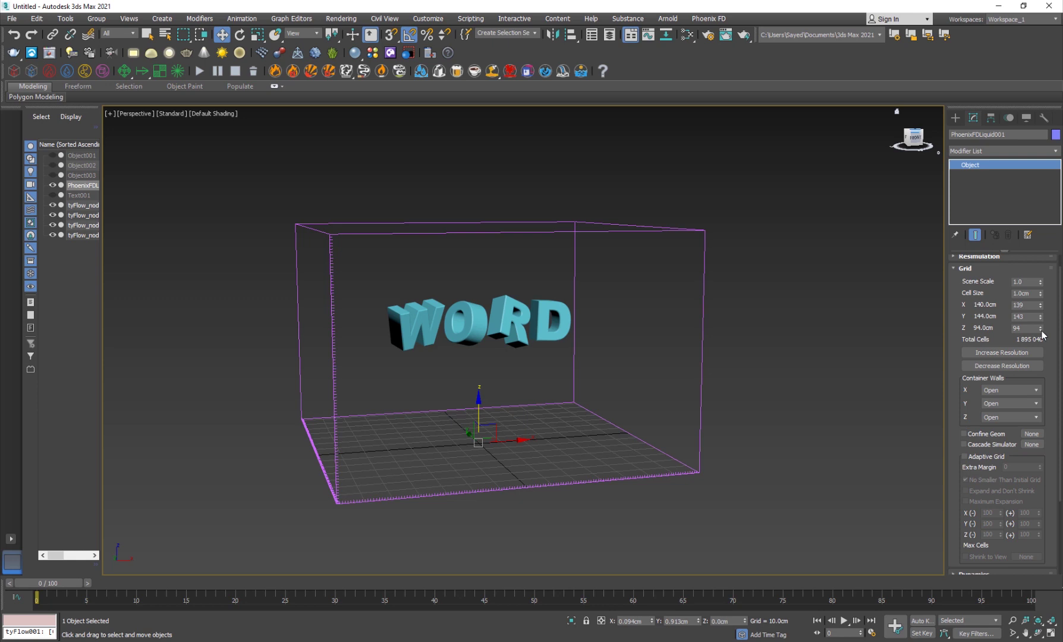
{"action": "left_click_drag", "start_coordinate": [1041, 329], "coordinate": [1040, 346]}
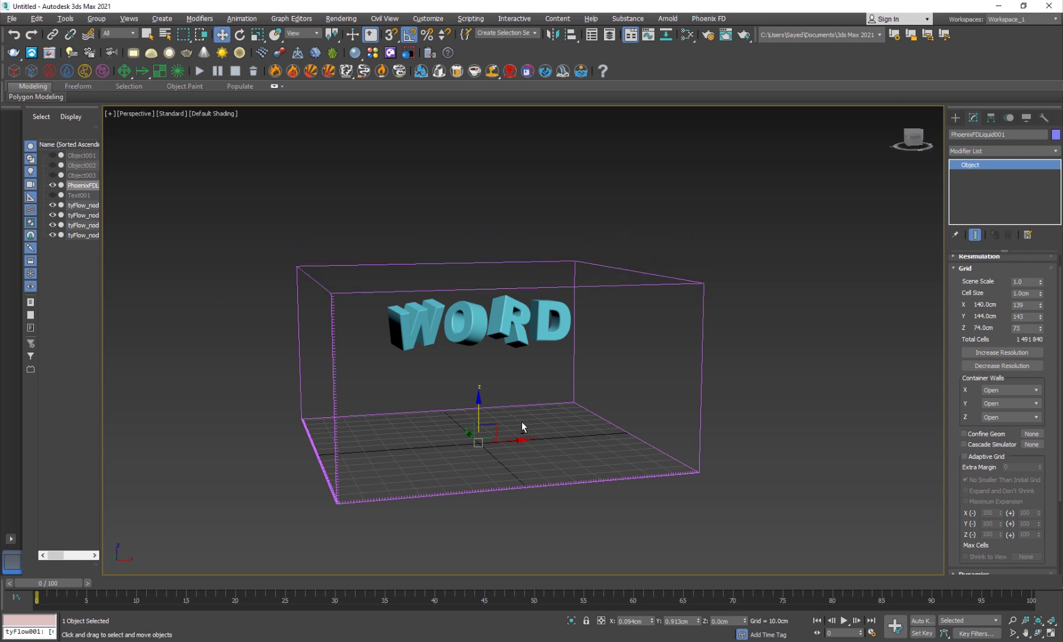
{"action": "middle_click_drag", "start_coordinate": [521, 426], "coordinate": [443, 498], "text": "alt"}
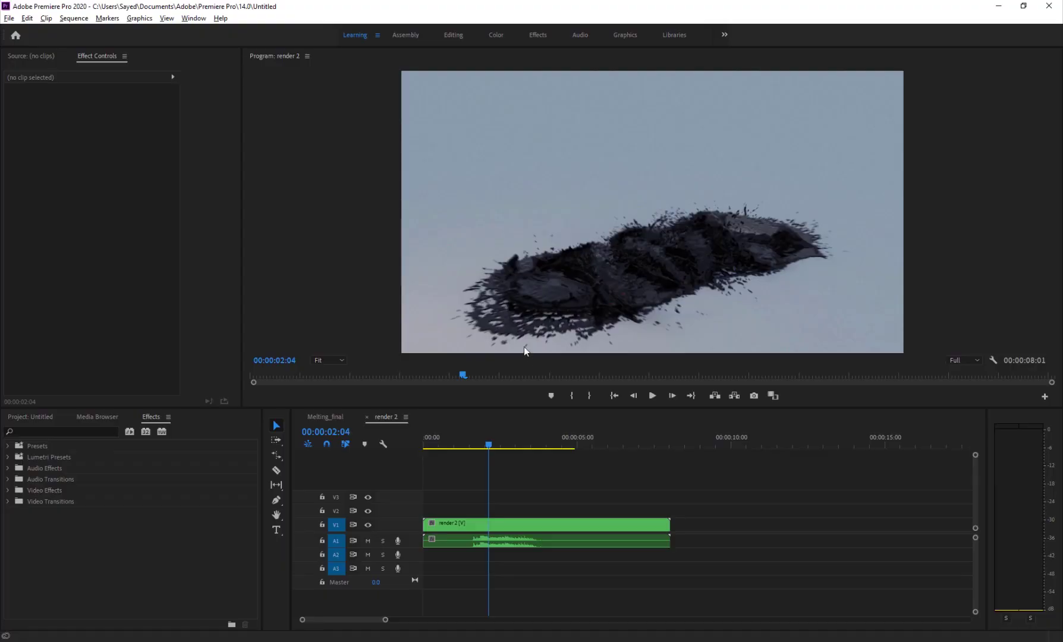
Scrub and play the render 2 clip of letters melting into dark liquid.
{"action": "mouse_move", "coordinate": [473, 448]}
{"action": "left_mouse_down"}
{"action": "mouse_move", "coordinate": [515, 456]}
{"action": "mouse_move", "coordinate": [498, 446]}
{"action": "left_mouse_up"}
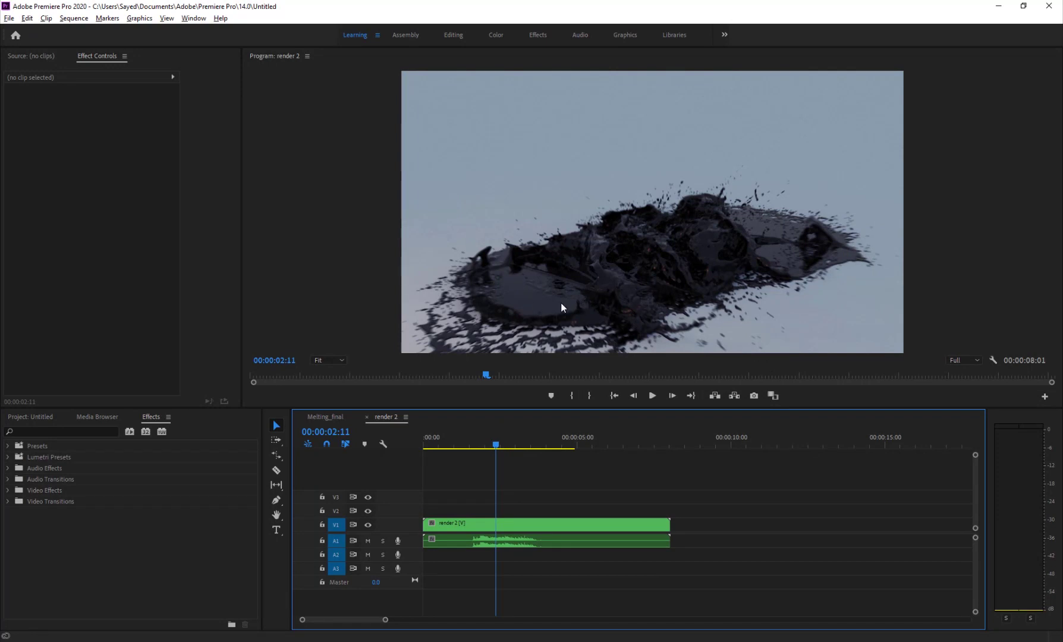
{"action": "key", "text": "space"}
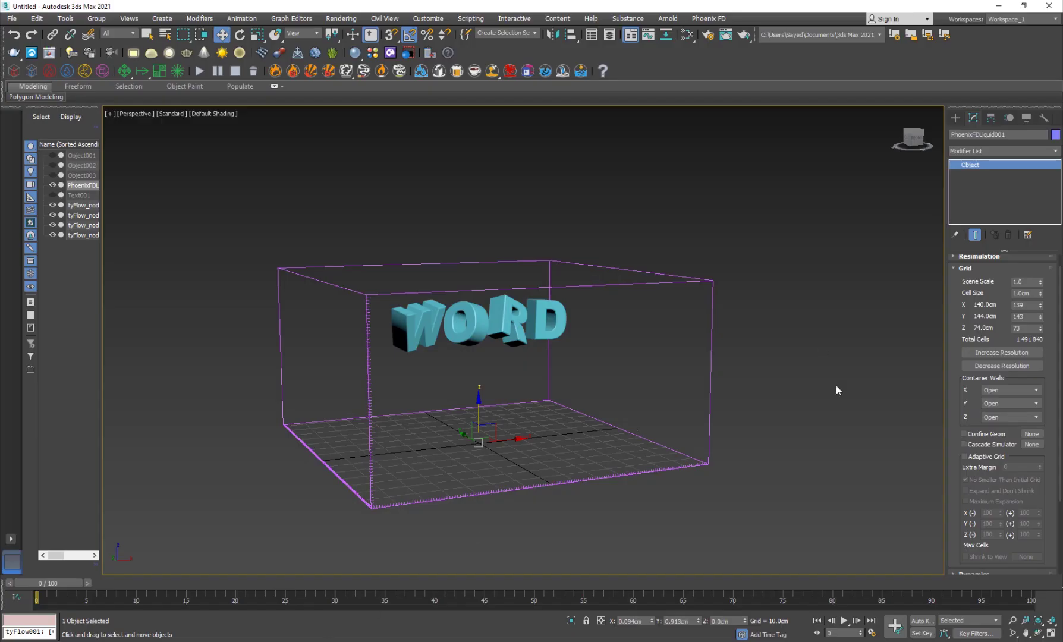
Check the container's Z wall options while orbiting, then rewind render 2 to about 00:00:03:28.
{"action": "middle_click_drag", "start_coordinate": [523, 384], "coordinate": [498, 373], "text": "alt"}
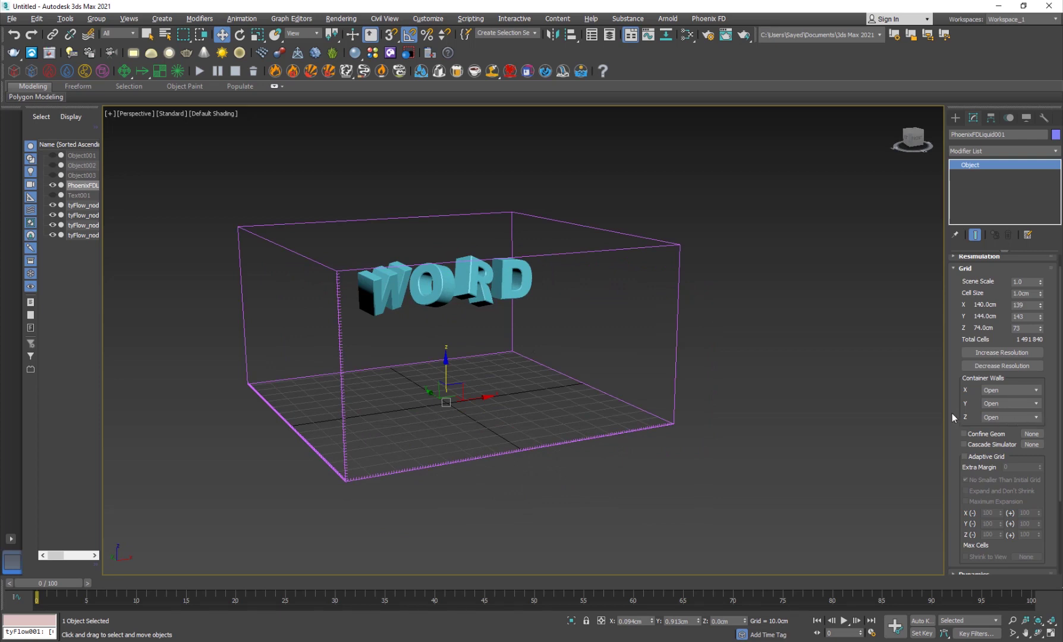
{"action": "scroll", "coordinate": [952, 413], "scroll_direction": "down", "scroll_amount": 2}
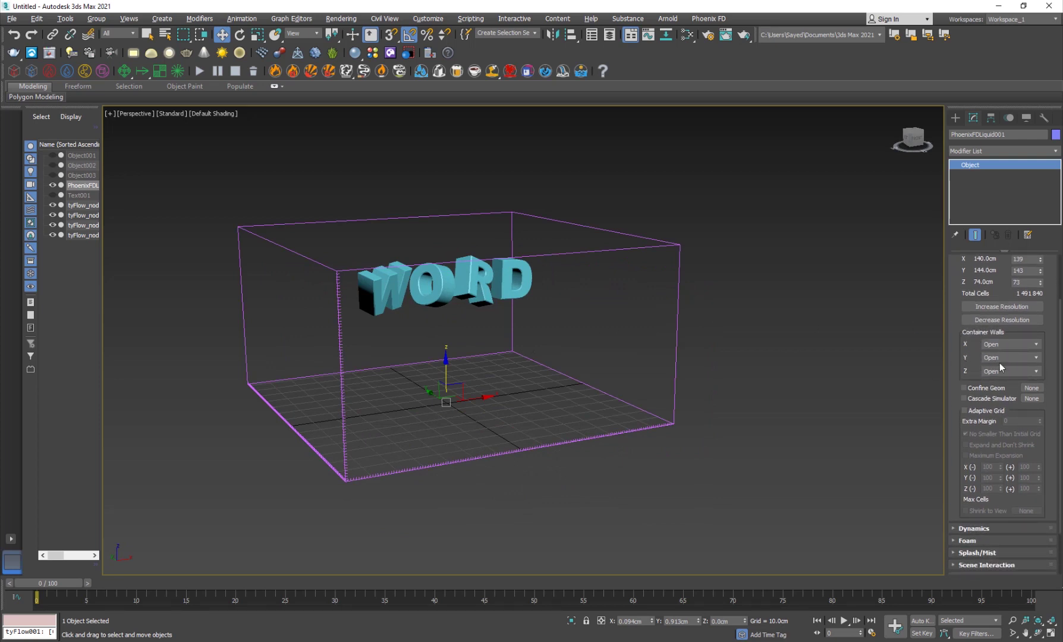
{"action": "left_click", "coordinate": [1006, 371]}
{"action": "middle_click_drag", "start_coordinate": [563, 365], "coordinate": [533, 368], "text": "alt"}
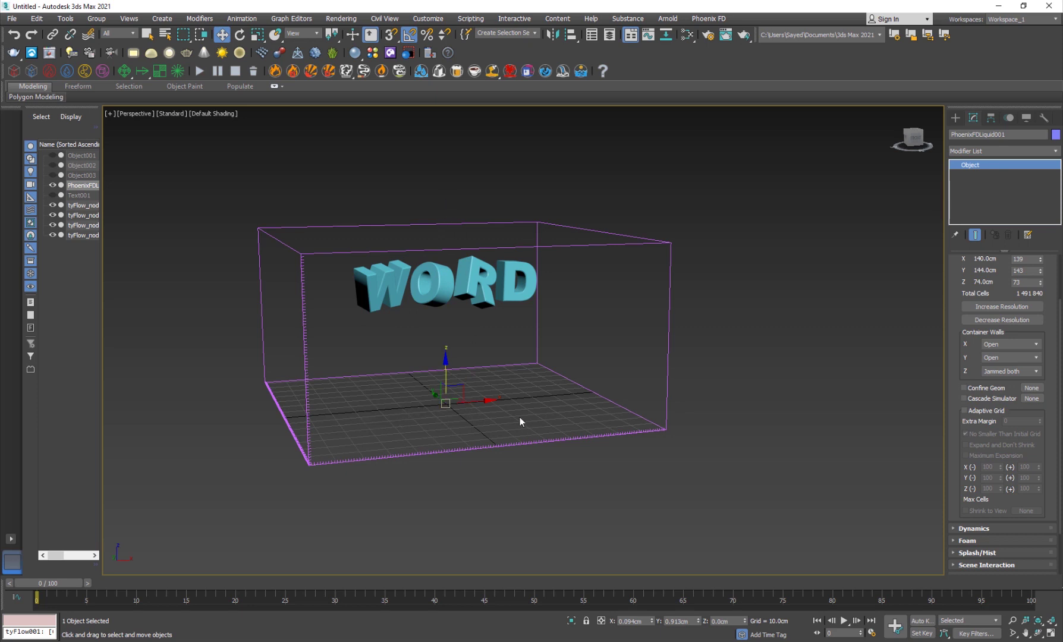
{"action": "middle_click_drag", "start_coordinate": [481, 382], "coordinate": [448, 358], "text": "alt"}
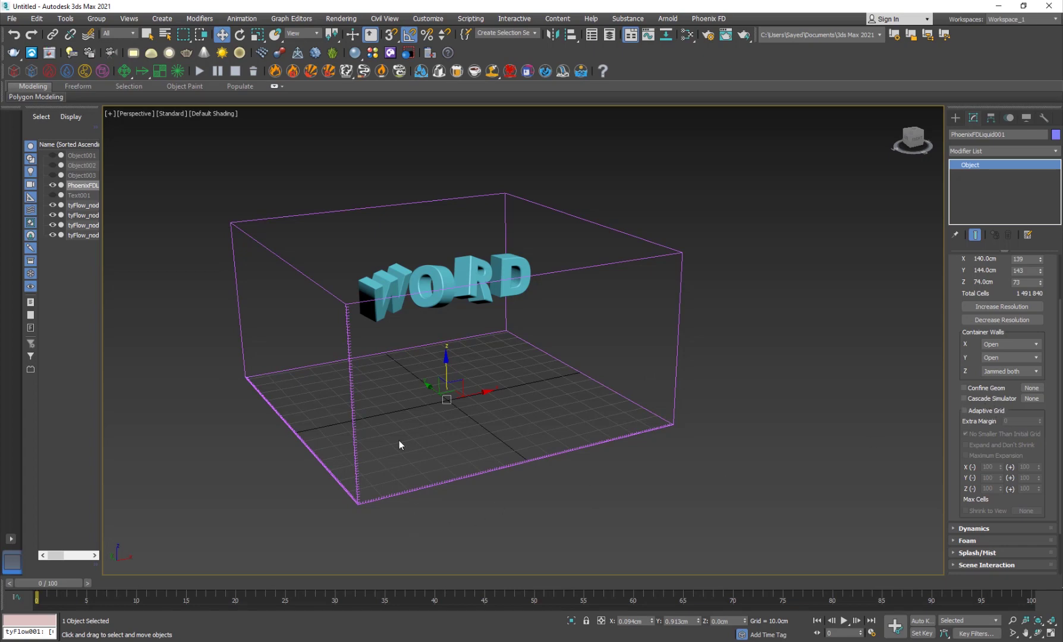
{"action": "middle_click_drag", "start_coordinate": [534, 389], "coordinate": [510, 371], "text": "alt"}
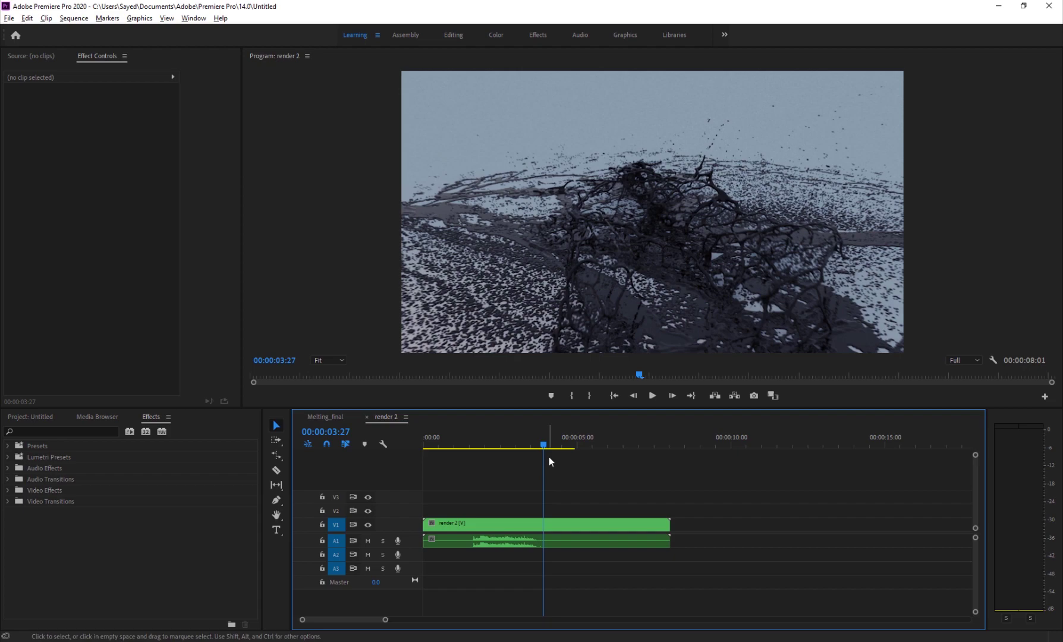
{"action": "left_click_drag", "start_coordinate": [579, 448], "coordinate": [519, 447]}
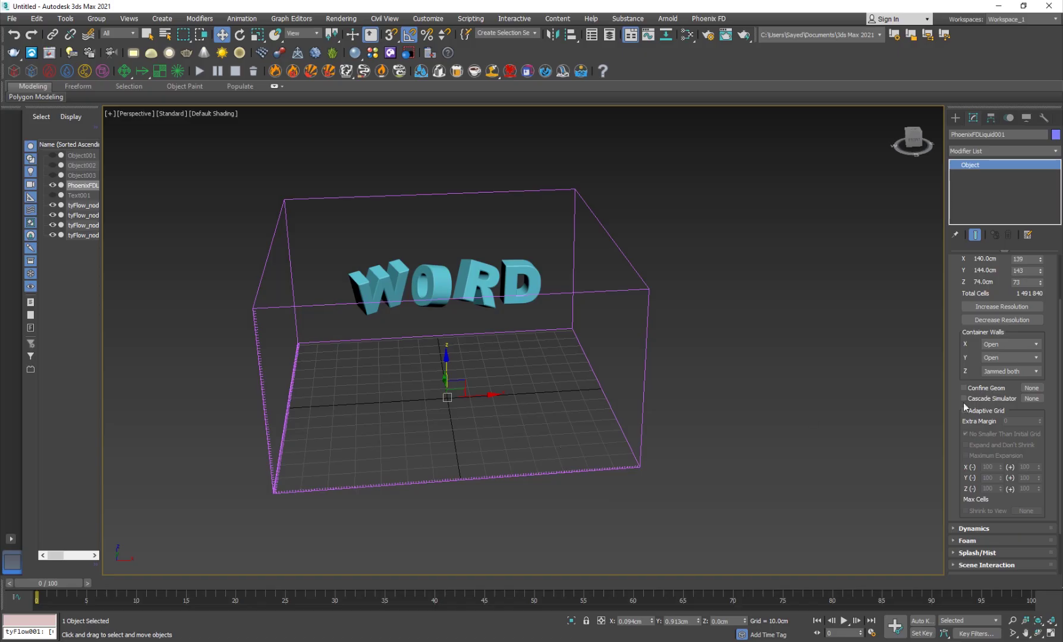
{"action": "scroll", "coordinate": [969, 363], "scroll_direction": "down", "scroll_amount": 1}
Tick Adaptive Grid on PhoenixFDLiquid001 and orbit the Perspective view.
{"action": "left_click", "coordinate": [964, 382]}
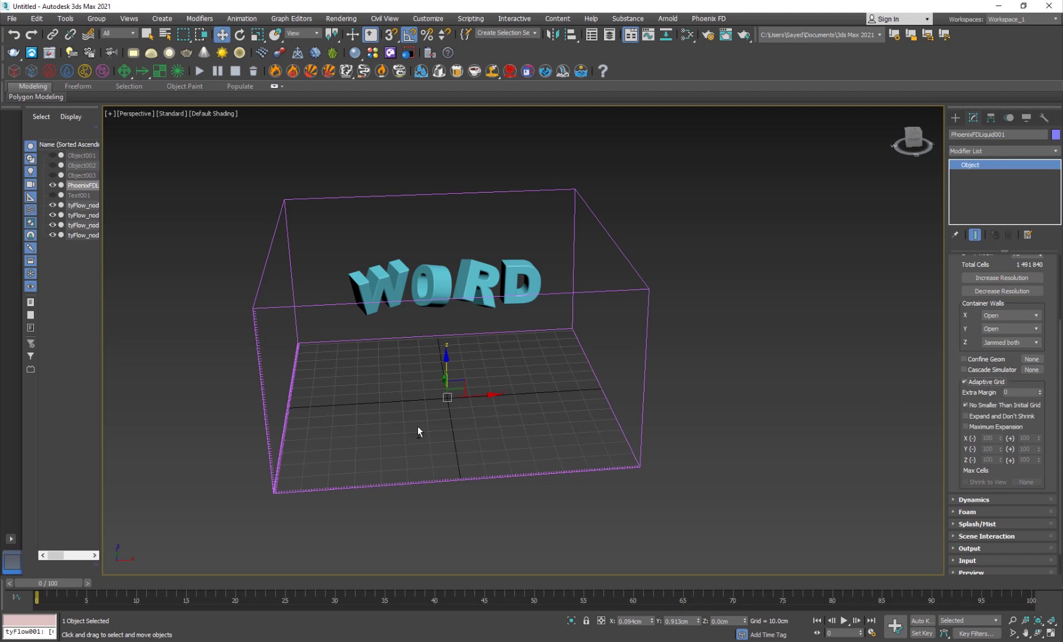
{"action": "middle_click_drag", "start_coordinate": [418, 426], "coordinate": [366, 432], "text": "alt"}
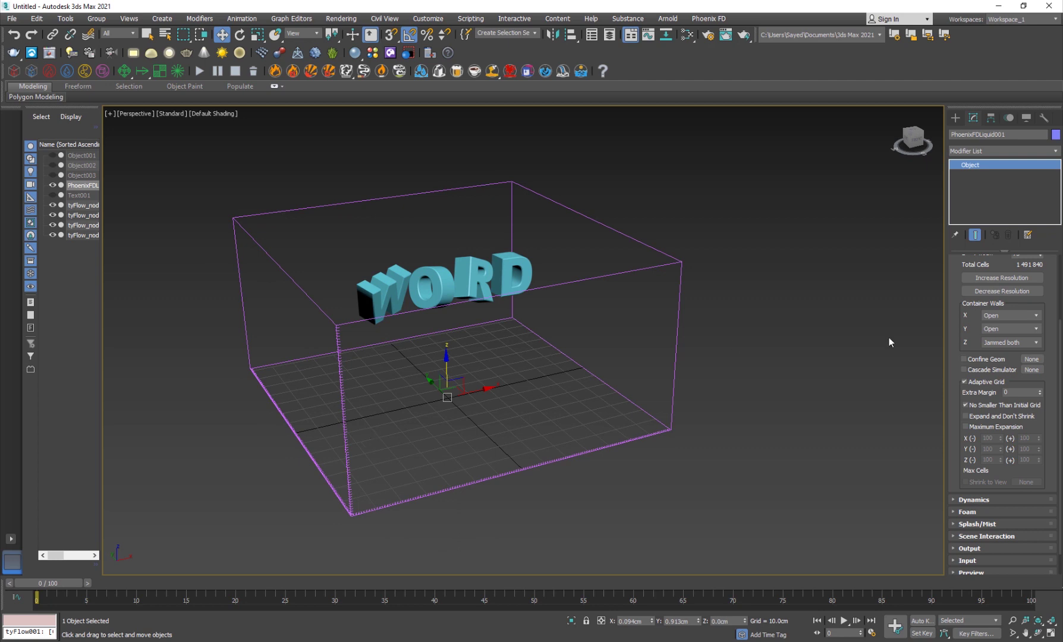
{"action": "scroll", "coordinate": [953, 415], "scroll_direction": "down", "scroll_amount": 1}
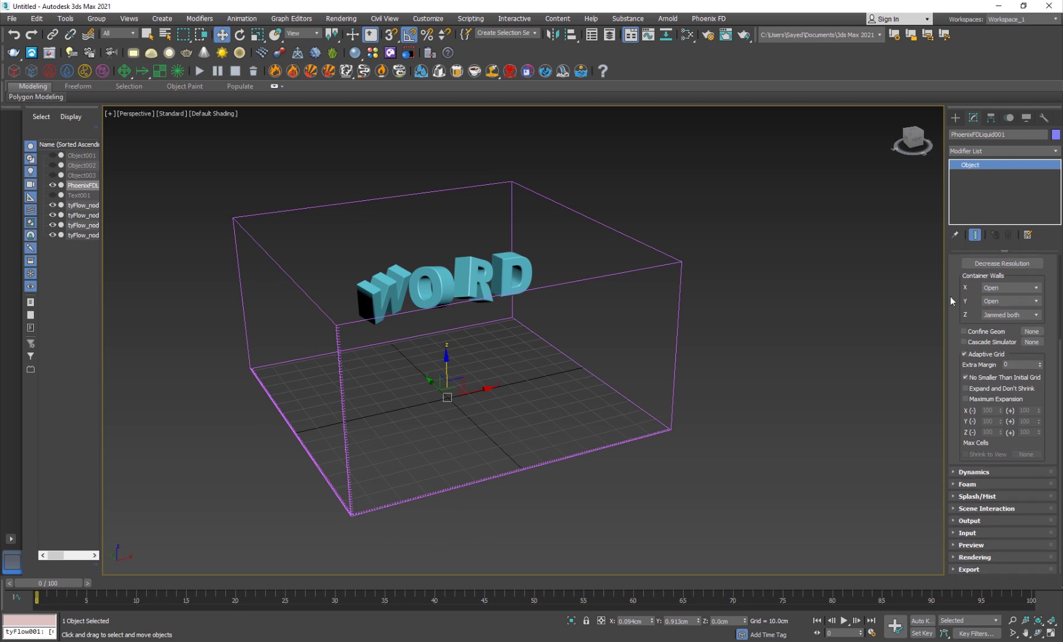
Switch the Create panel to Helpers with the PhoenixFD category showing.
{"action": "left_click", "coordinate": [955, 117]}
{"action": "middle_click_drag", "start_coordinate": [644, 397], "coordinate": [650, 339]}
{"action": "left_click", "coordinate": [1002, 133]}
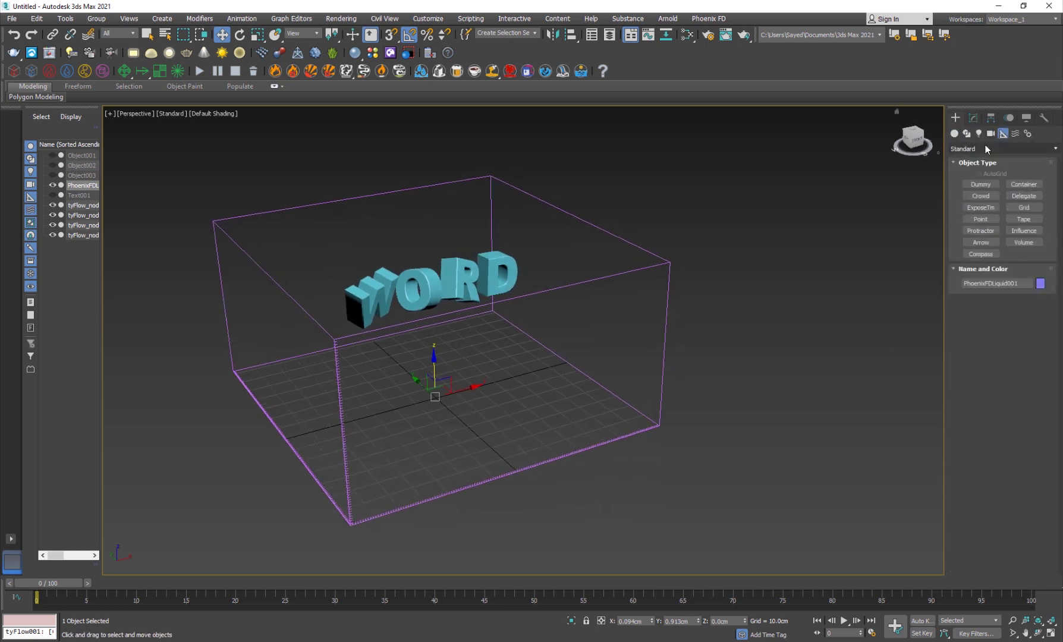
{"action": "left_click", "coordinate": [985, 149]}
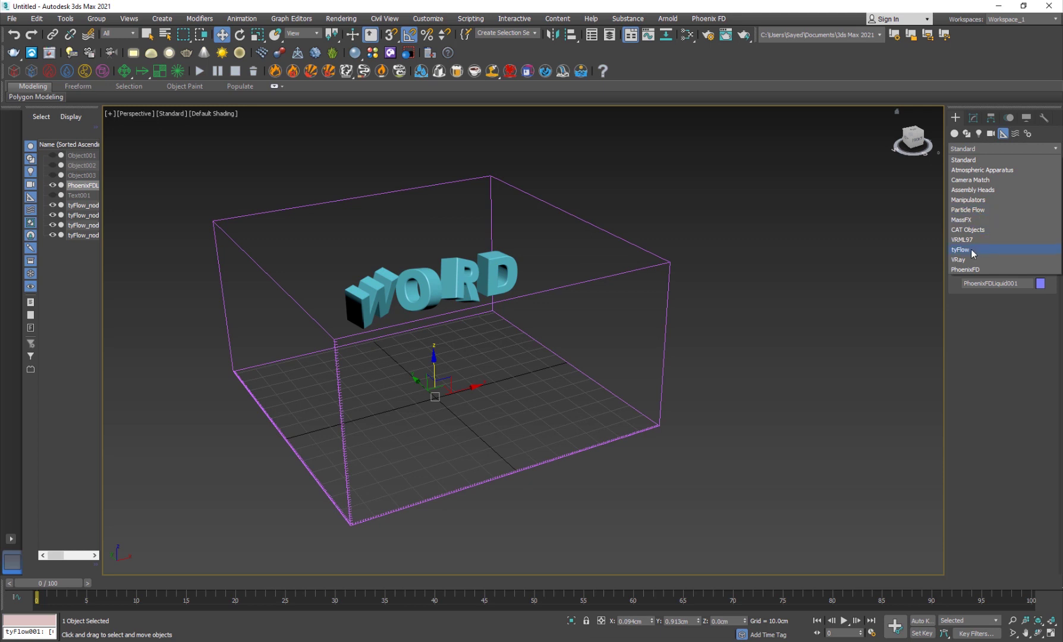
{"action": "left_click", "coordinate": [973, 268]}
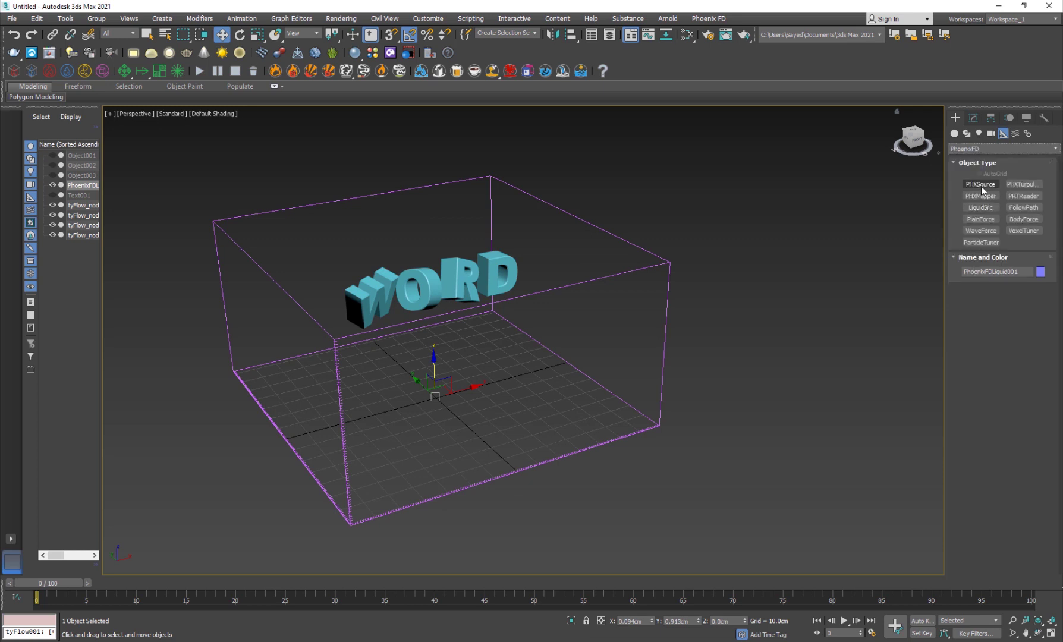
Create LiquidSrc001 beside the simulator and open its settings.
{"action": "left_click", "coordinate": [980, 208]}
{"action": "left_click", "coordinate": [692, 431]}
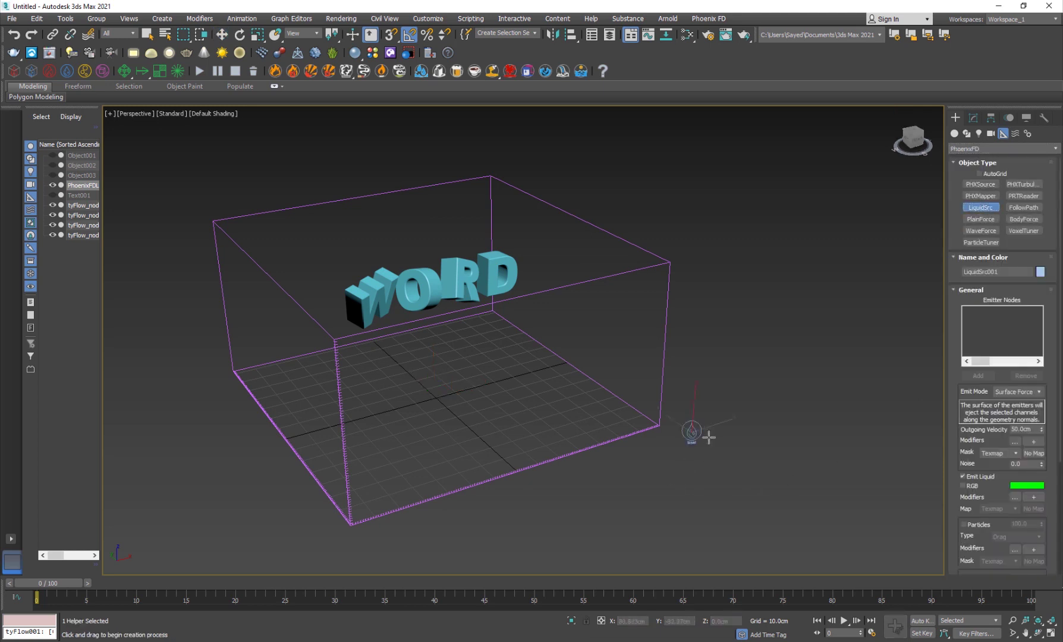
{"action": "left_click_drag", "start_coordinate": [692, 432], "coordinate": [730, 444]}
{"action": "right_click", "coordinate": [797, 356]}
{"action": "left_click", "coordinate": [973, 117]}
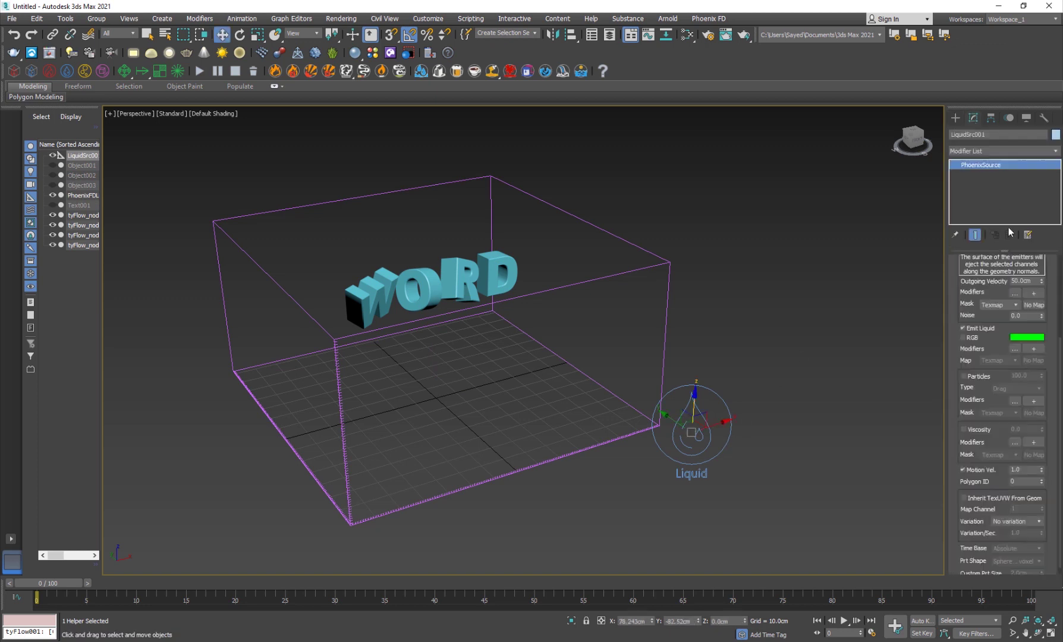
{"action": "scroll", "coordinate": [996, 331], "scroll_direction": "up", "scroll_amount": 2}
Add all four tyFlow letter nodes as LiquidSrc001's emitters.
{"action": "left_click", "coordinate": [978, 346]}
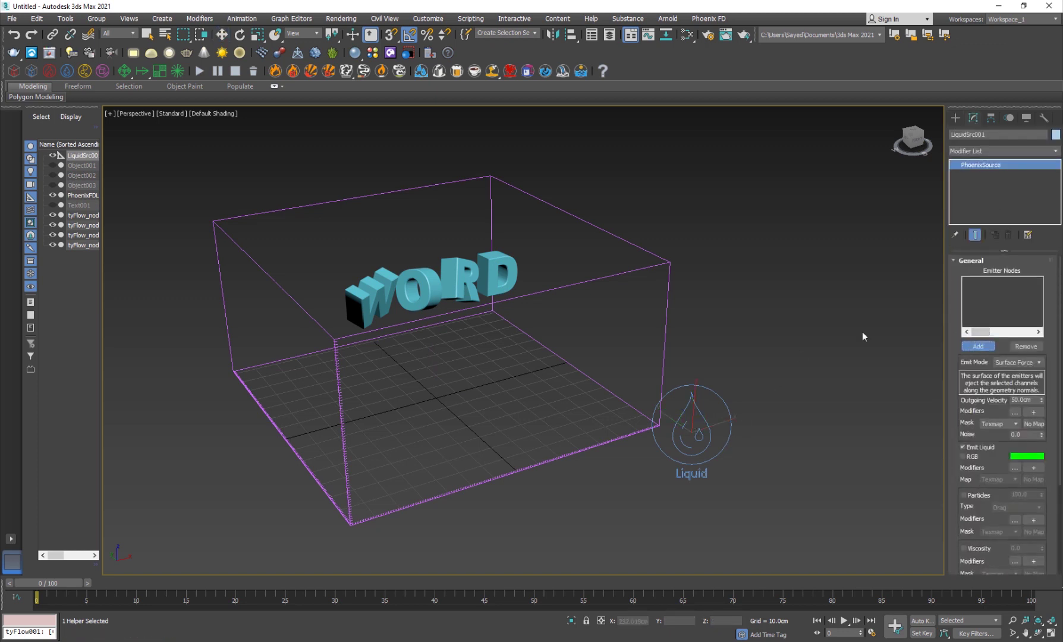
{"action": "left_click", "coordinate": [498, 273]}
{"action": "left_click", "coordinate": [977, 346]}
{"action": "left_click", "coordinate": [475, 277]}
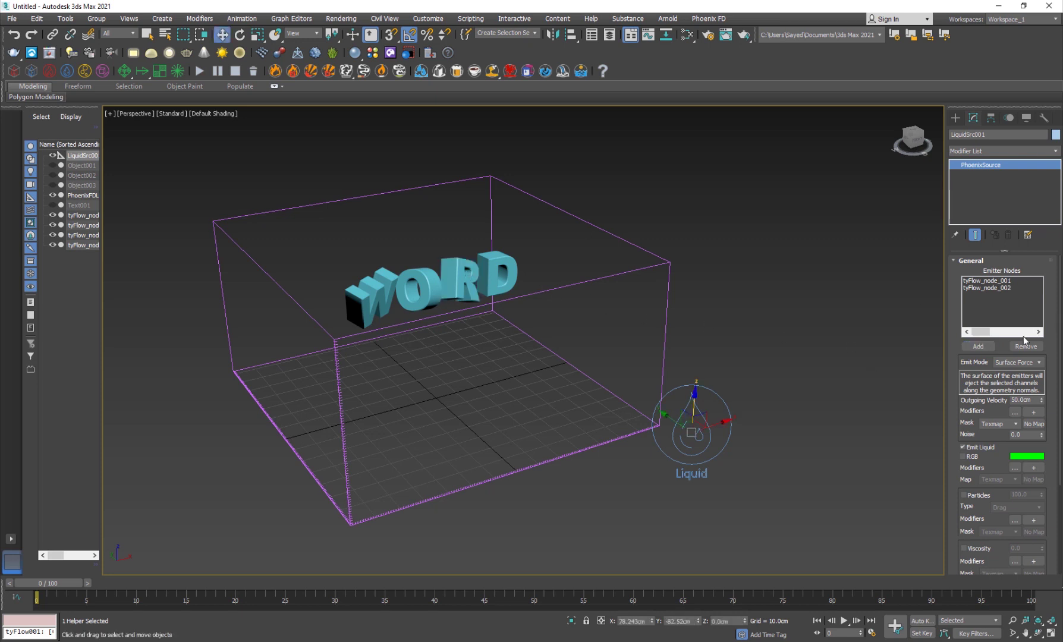
{"action": "left_click", "coordinate": [978, 346]}
{"action": "left_click", "coordinate": [368, 306]}
{"action": "left_click", "coordinate": [979, 346]}
{"action": "left_click", "coordinate": [349, 307]}
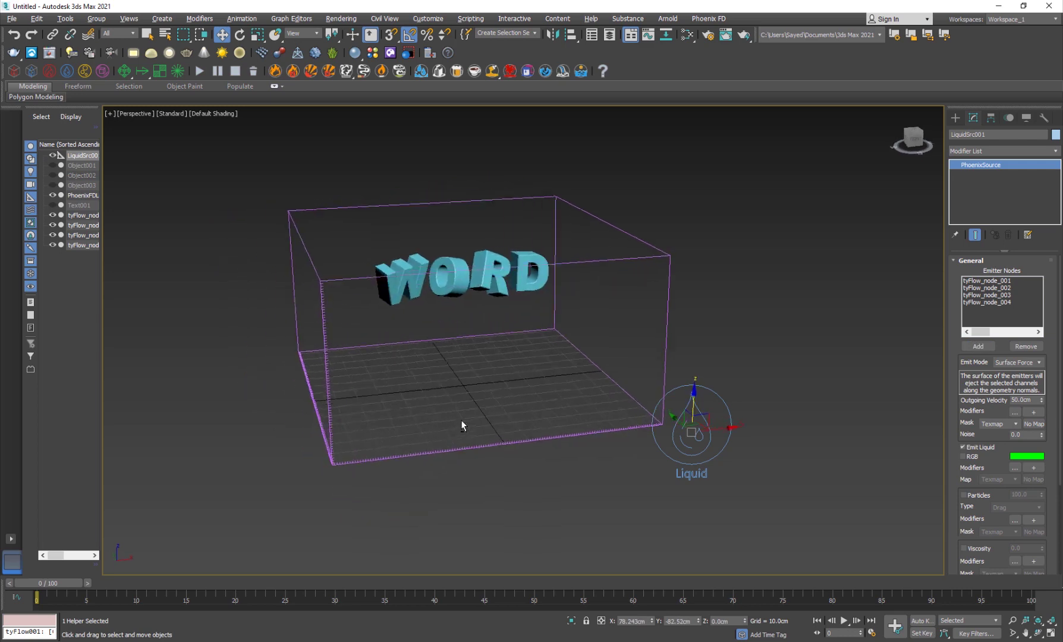
{"action": "middle_click_drag", "start_coordinate": [539, 431], "coordinate": [496, 373], "text": "alt"}
Set LiquidSrc001's Emit Mode to Volume Brush, accepting conversion of emitters to Non-Solids.
{"action": "left_click", "coordinate": [1017, 363]}
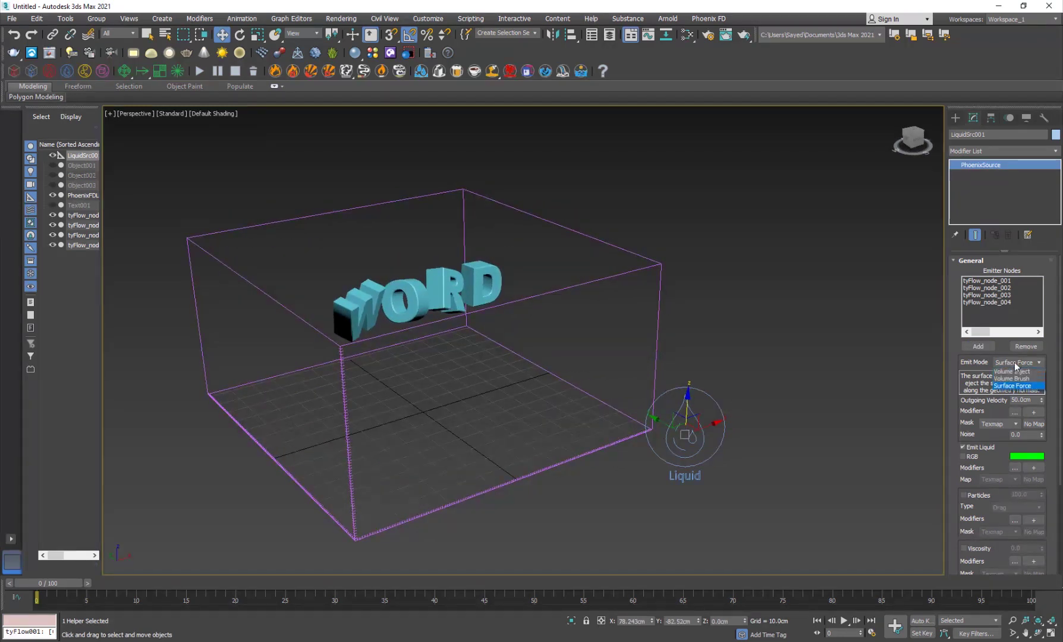
{"action": "left_click", "coordinate": [1014, 380]}
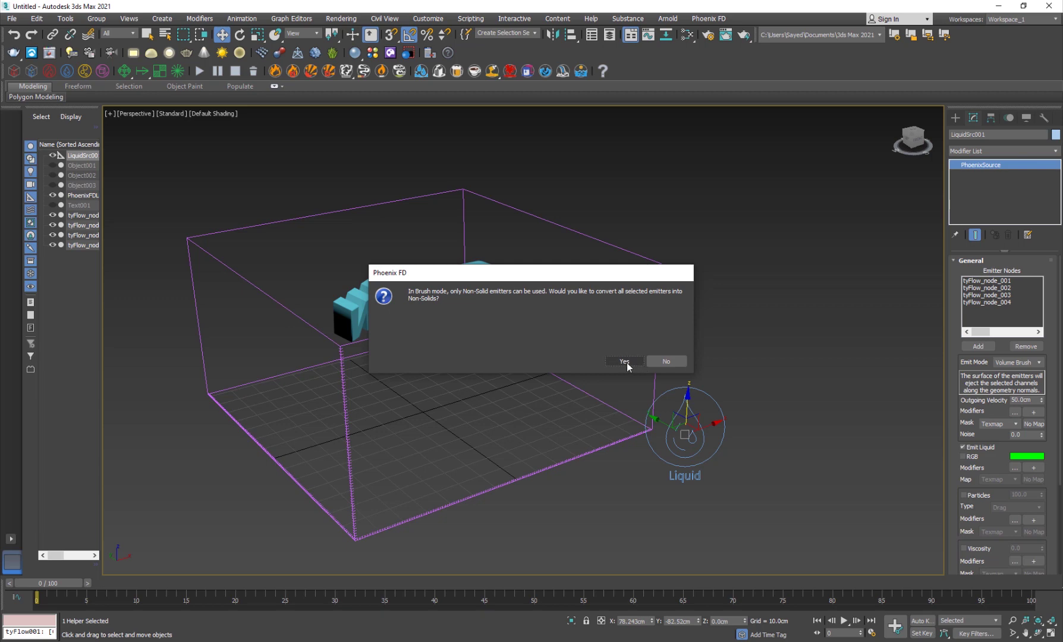
{"action": "left_click_drag", "start_coordinate": [494, 273], "coordinate": [489, 378]}
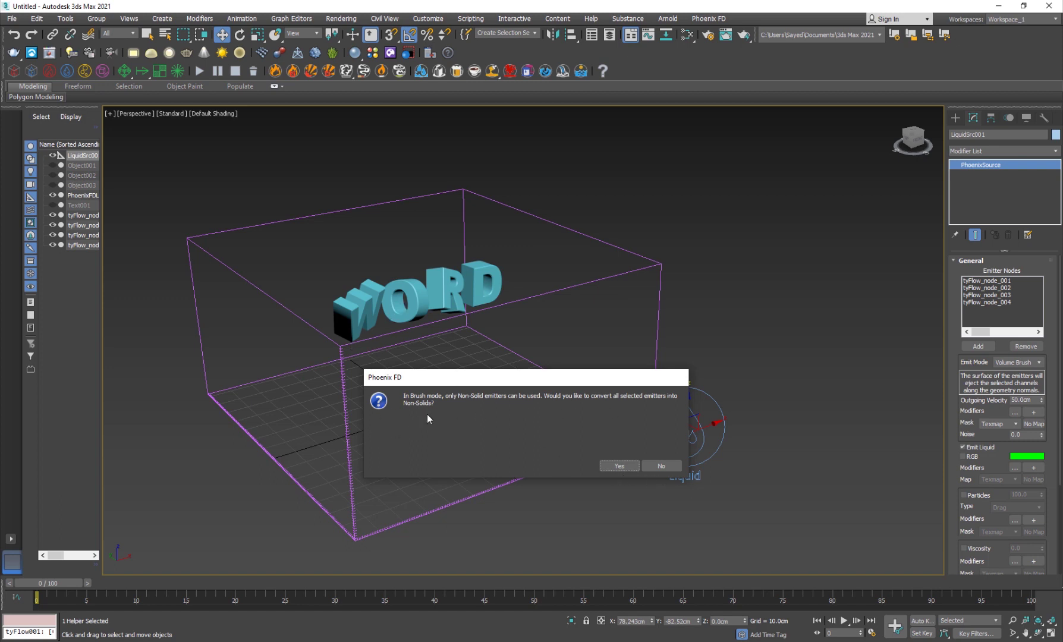
{"action": "left_click", "coordinate": [619, 466]}
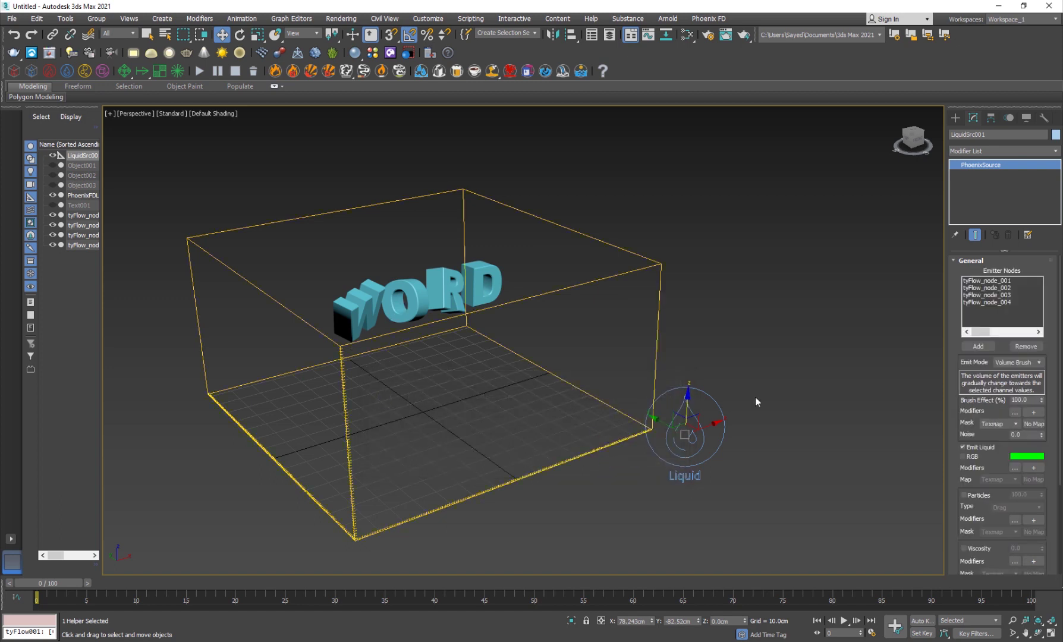
{"action": "scroll", "coordinate": [961, 414], "scroll_direction": "down", "scroll_amount": 1}
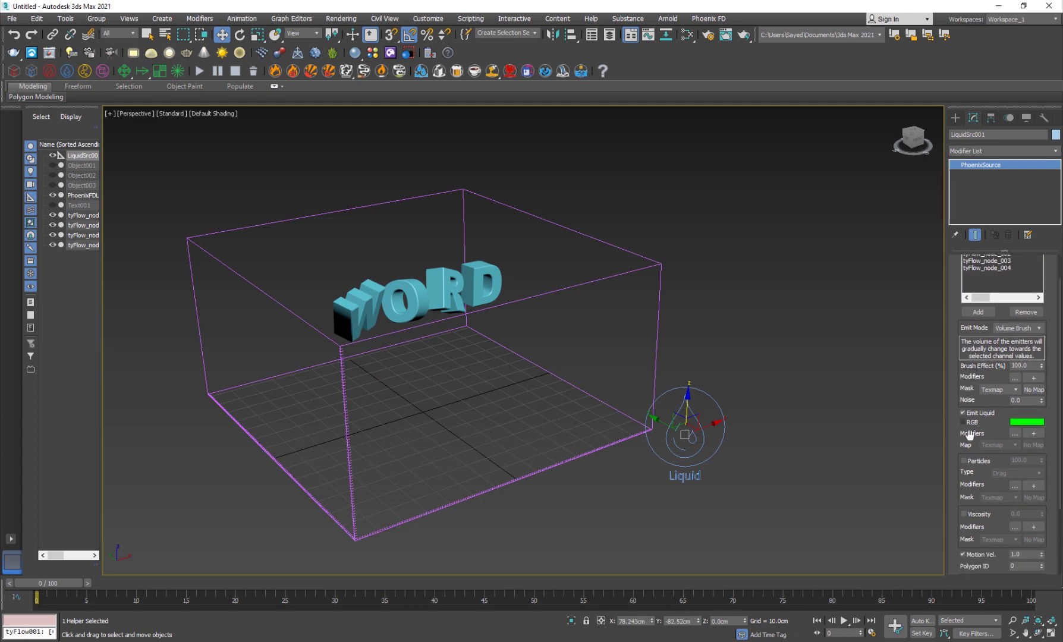
Tick Viscosity on LiquidSrc001 and Auto Key Brush Effect: 100 at frame 0, 0 at frame 1.
{"action": "left_click", "coordinate": [963, 513]}
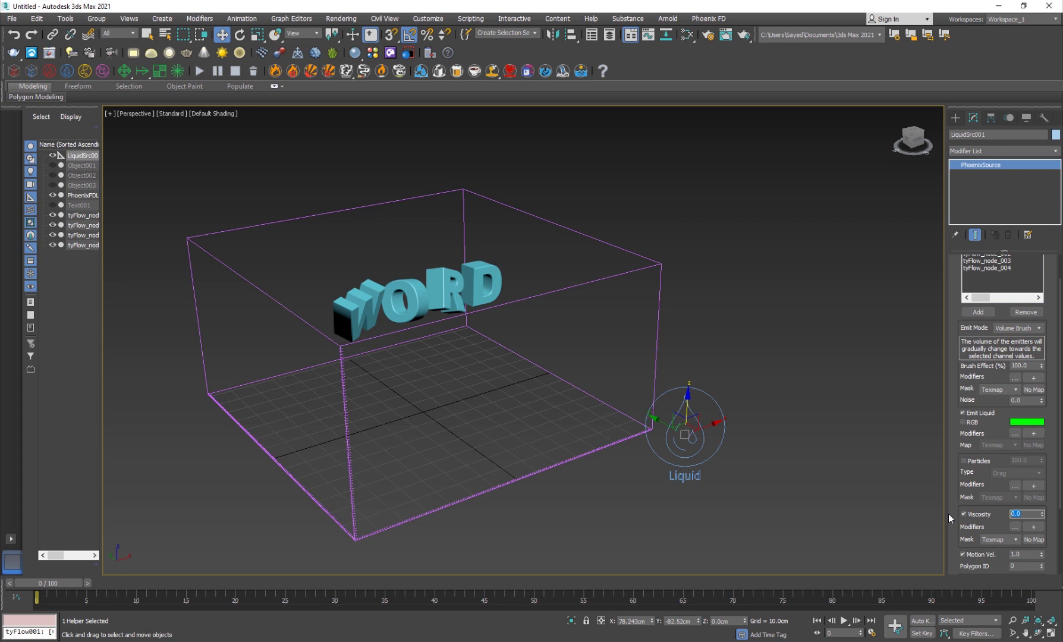
{"action": "left_click", "coordinate": [1026, 514]}
{"action": "type", "text": "1"}
{"action": "left_click_drag", "start_coordinate": [966, 377], "coordinate": [963, 388]}
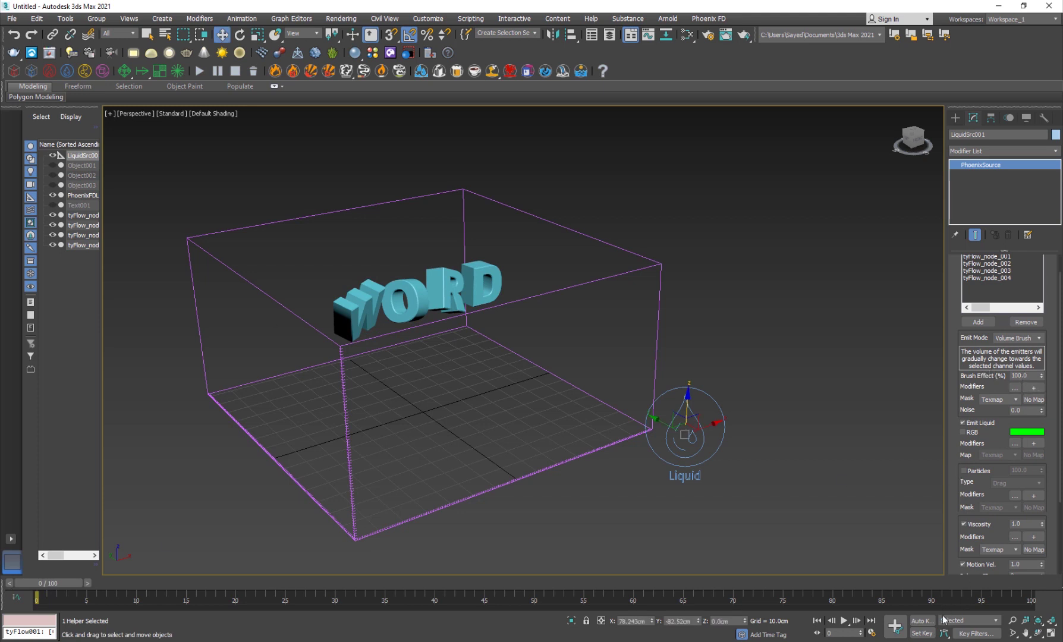
{"action": "left_click", "coordinate": [922, 620]}
{"action": "left_click", "coordinate": [1023, 375]}
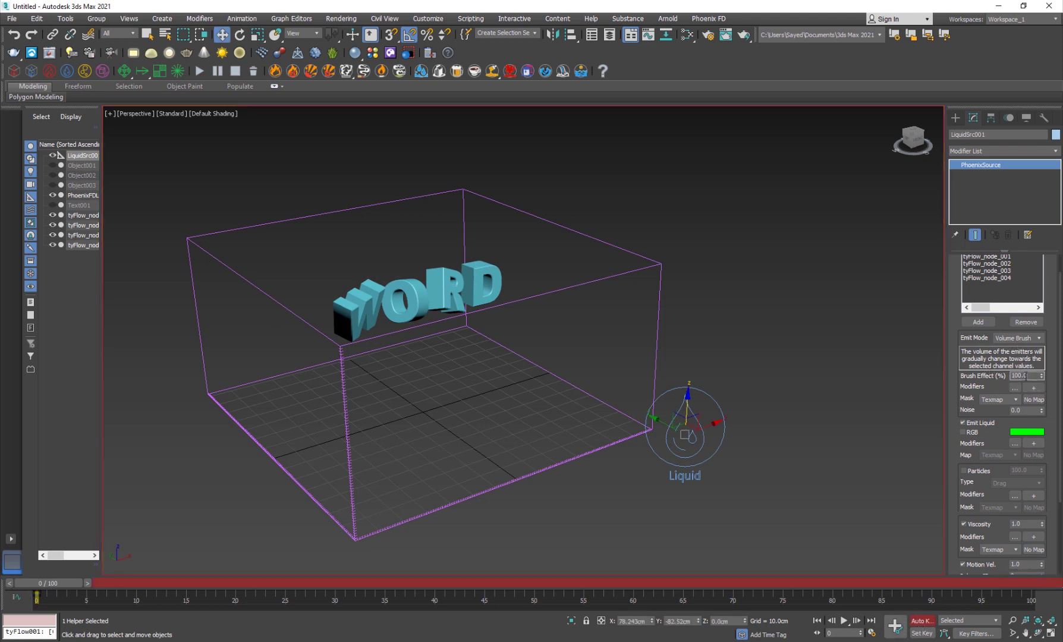
{"action": "type", "text": "10"}
{"action": "left_click_drag", "start_coordinate": [86, 583], "coordinate": [97, 584]}
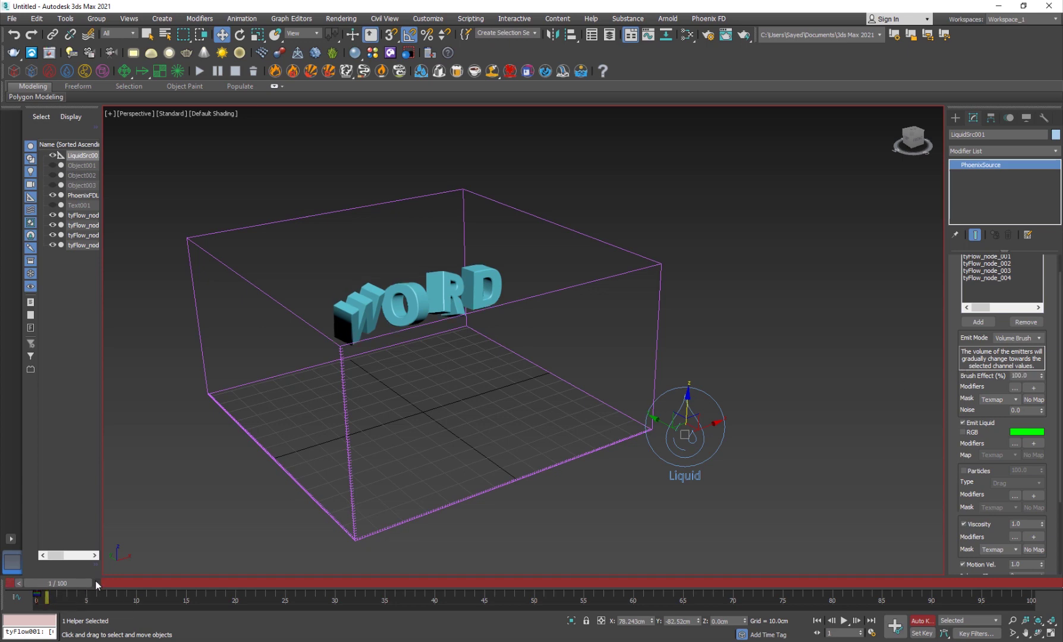
{"action": "double_click", "coordinate": [1020, 375]}
{"action": "type", "text": "0"}
{"action": "left_click_drag", "start_coordinate": [56, 591], "coordinate": [40, 594]}
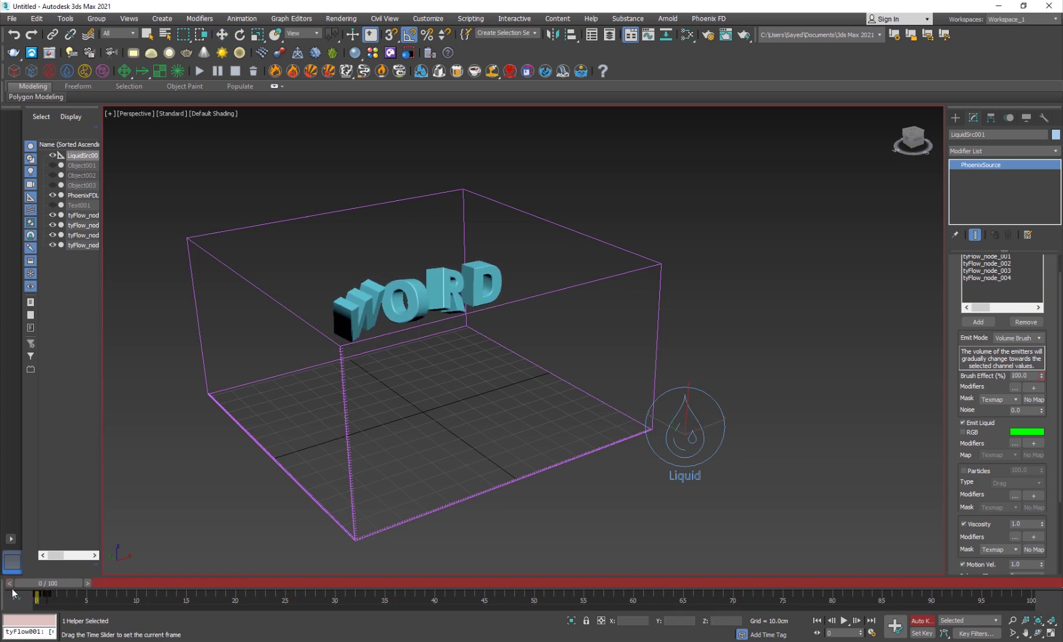
{"action": "left_click", "coordinate": [921, 621]}
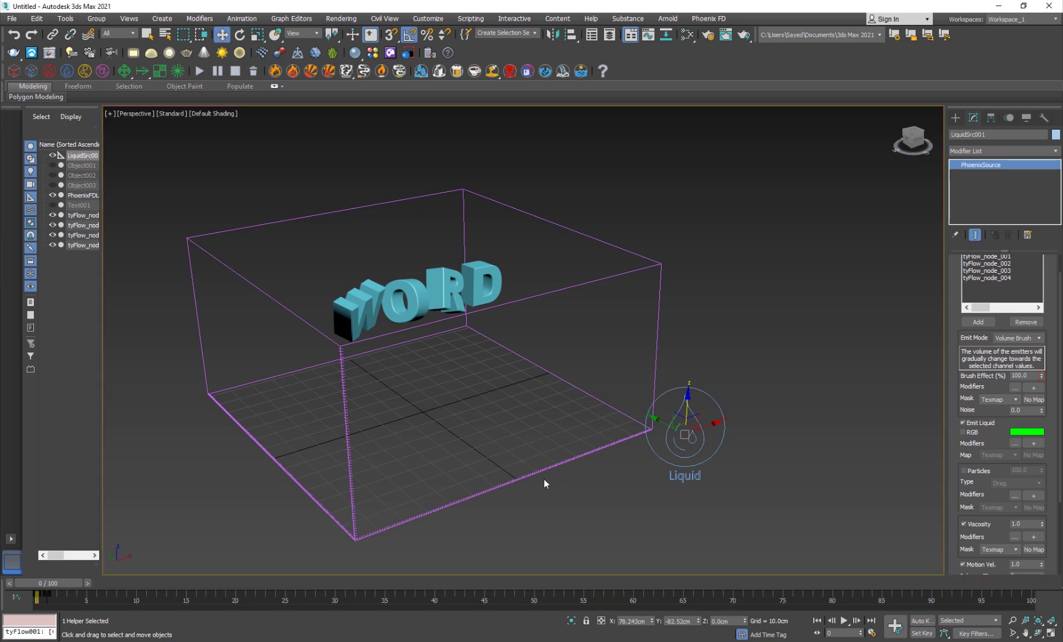
{"action": "middle_click_drag", "start_coordinate": [510, 452], "coordinate": [439, 404], "text": "alt"}
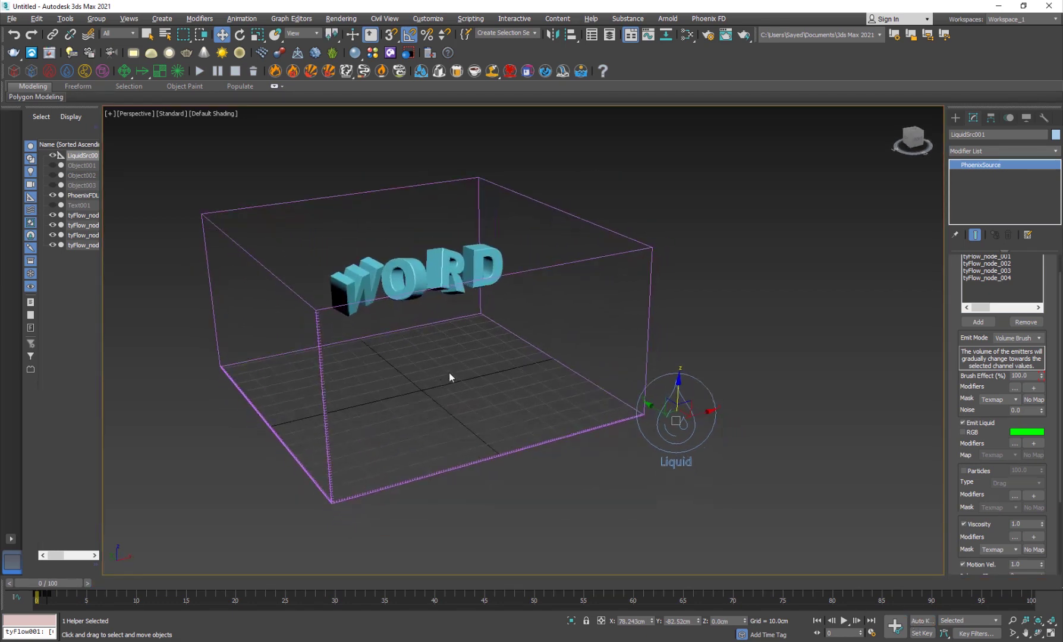
Select PhoenixFDLiquid001 and point its cache save path to Desktop\Simulation.
{"action": "middle_click_drag", "start_coordinate": [447, 415], "coordinate": [557, 246], "text": "alt"}
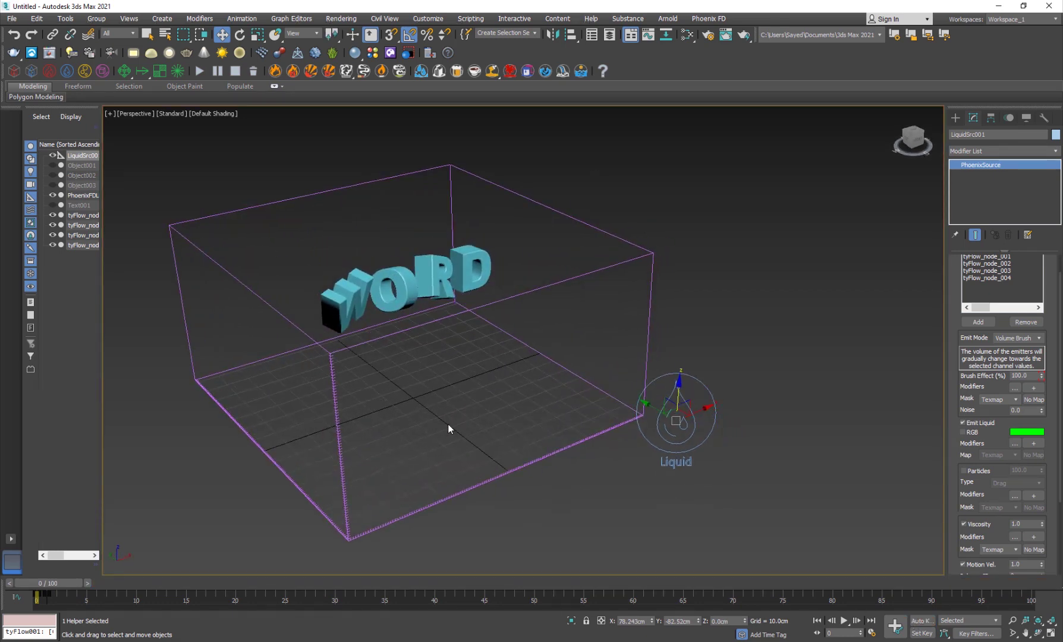
{"action": "left_click", "coordinate": [564, 268]}
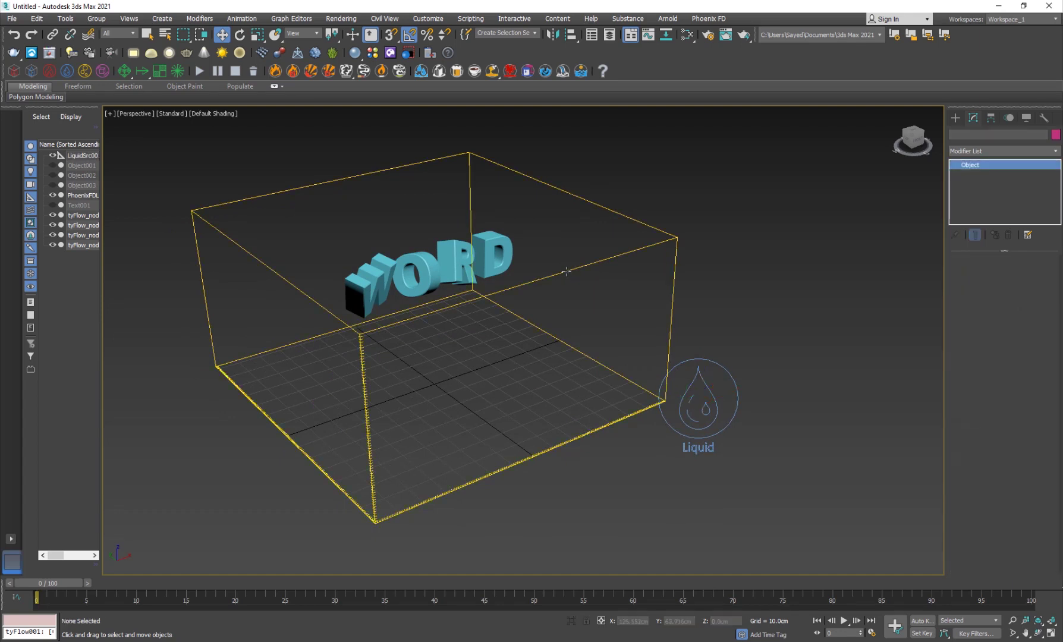
{"action": "left_click", "coordinate": [565, 271]}
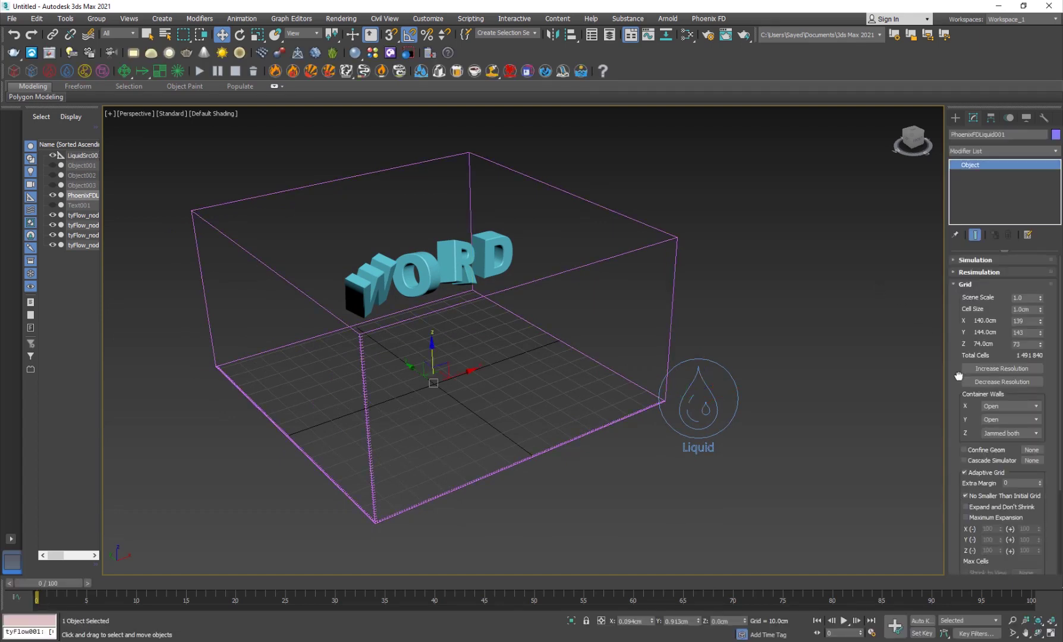
{"action": "scroll", "coordinate": [958, 375], "scroll_direction": "down", "scroll_amount": 3}
{"action": "left_click", "coordinate": [973, 522]}
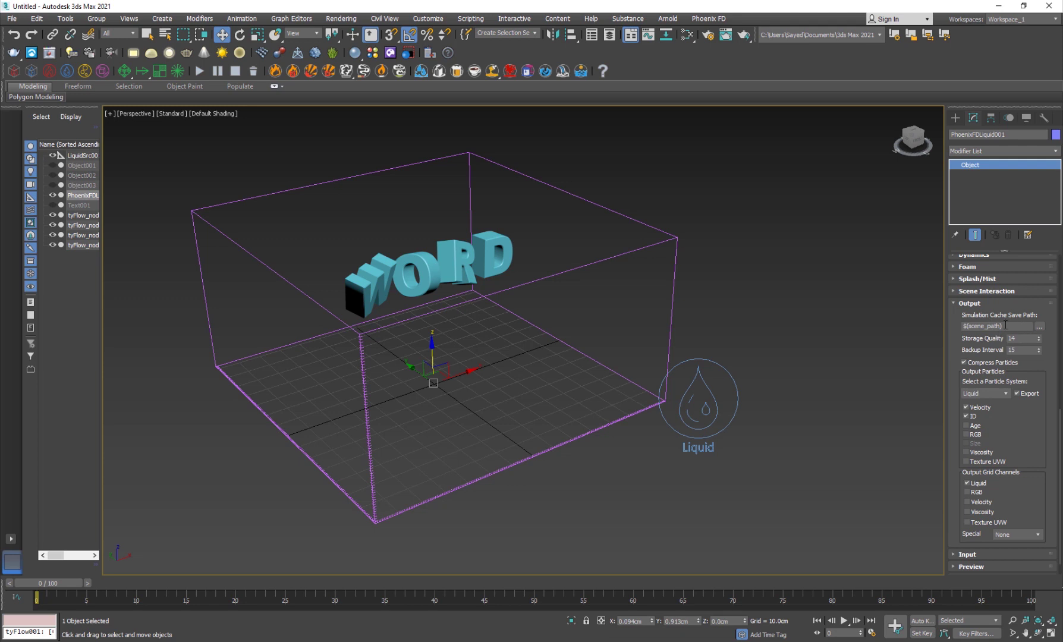
{"action": "left_click", "coordinate": [1042, 327]}
{"action": "type", "text": "splas"}
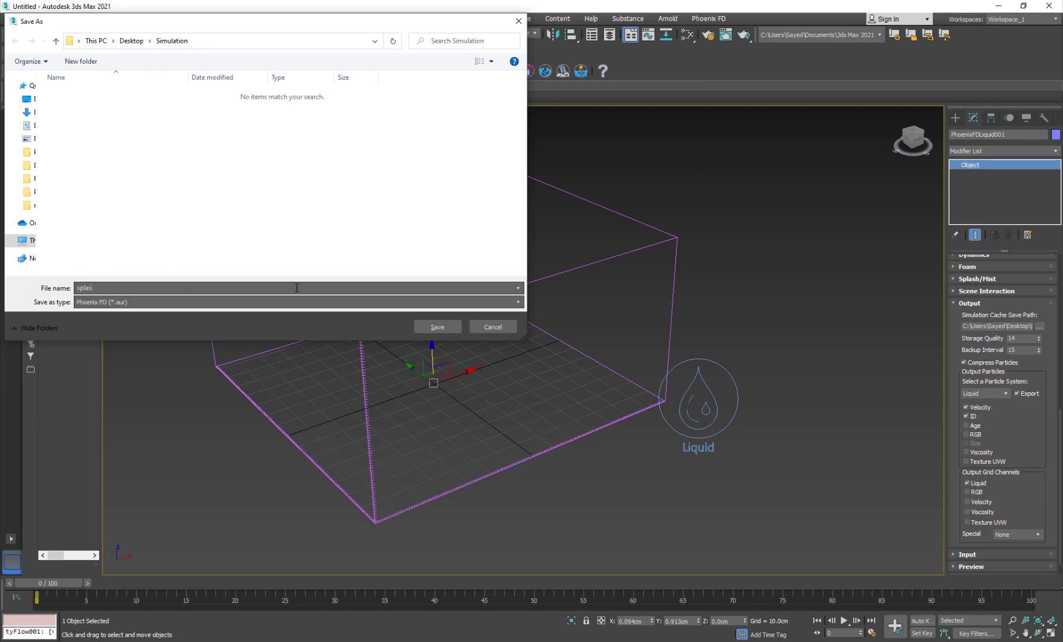
{"action": "key", "text": "Return"}
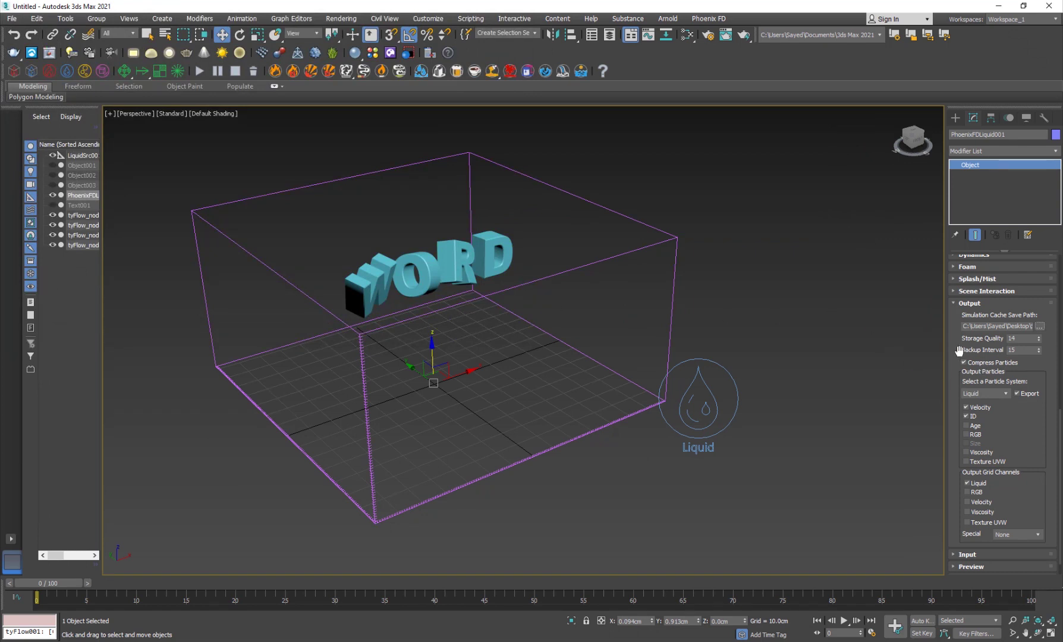
{"action": "scroll", "coordinate": [962, 352], "scroll_direction": "down", "scroll_amount": 1}
{"action": "scroll", "coordinate": [961, 352], "scroll_direction": "down", "scroll_amount": 1}
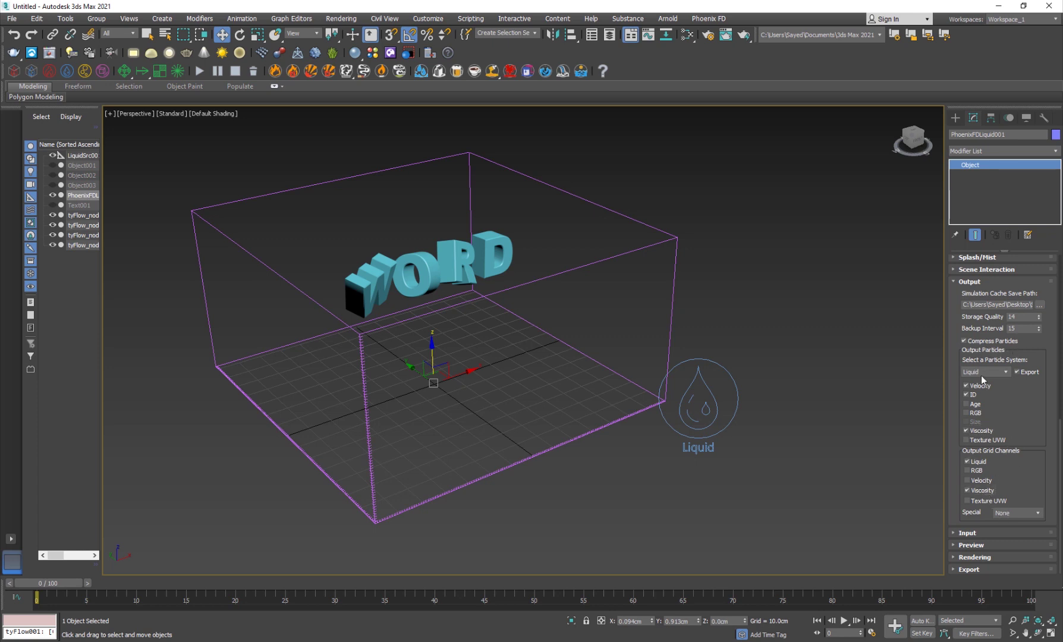
Switch the particle output to WetMap and enable its Viscosity export.
{"action": "left_click", "coordinate": [983, 372]}
{"action": "left_click", "coordinate": [979, 411]}
{"action": "left_click", "coordinate": [966, 430]}
{"action": "scroll", "coordinate": [959, 323], "scroll_direction": "up", "scroll_amount": 4}
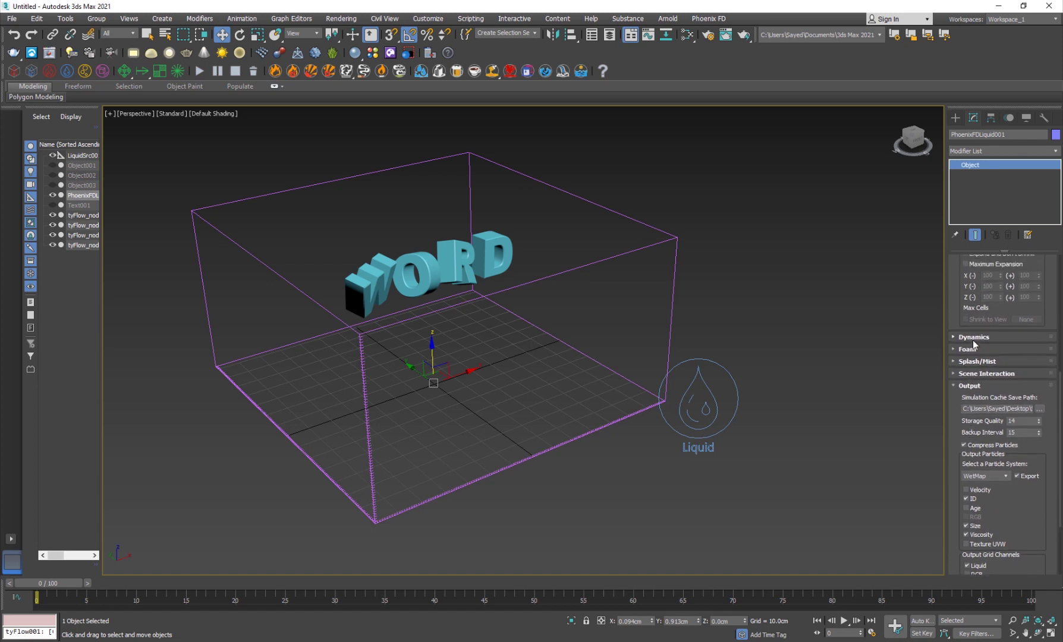
Set PhoenixFDLiquid001 Steps per Frame to 2 and view the Liquid Dynamics docs.
{"action": "left_click", "coordinate": [973, 337]}
{"action": "scroll", "coordinate": [964, 406], "scroll_direction": "down", "scroll_amount": 2}
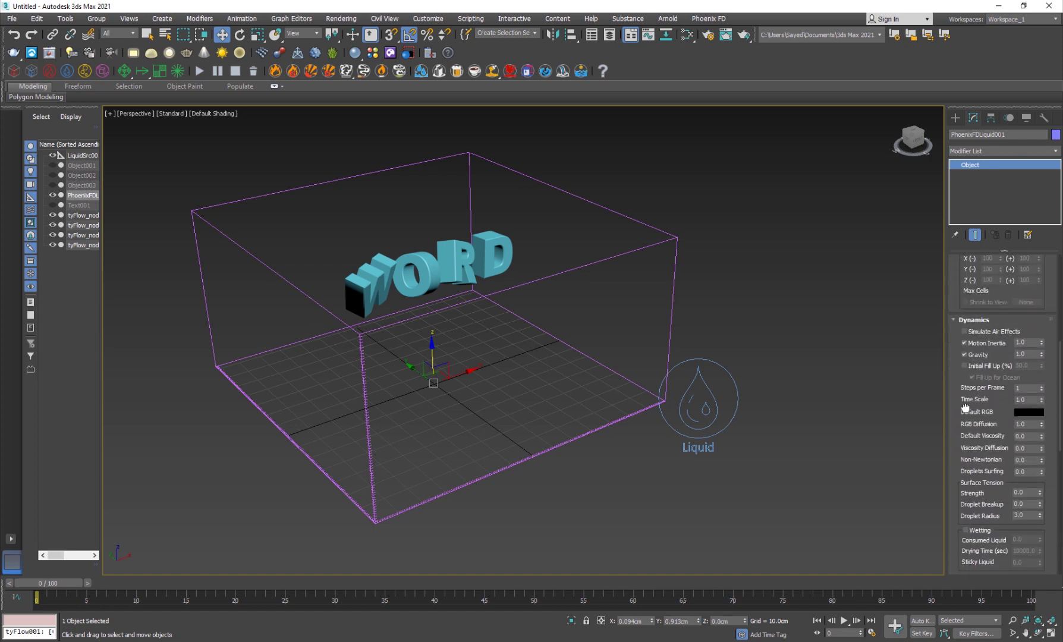
{"action": "scroll", "coordinate": [971, 402], "scroll_direction": "down", "scroll_amount": 1}
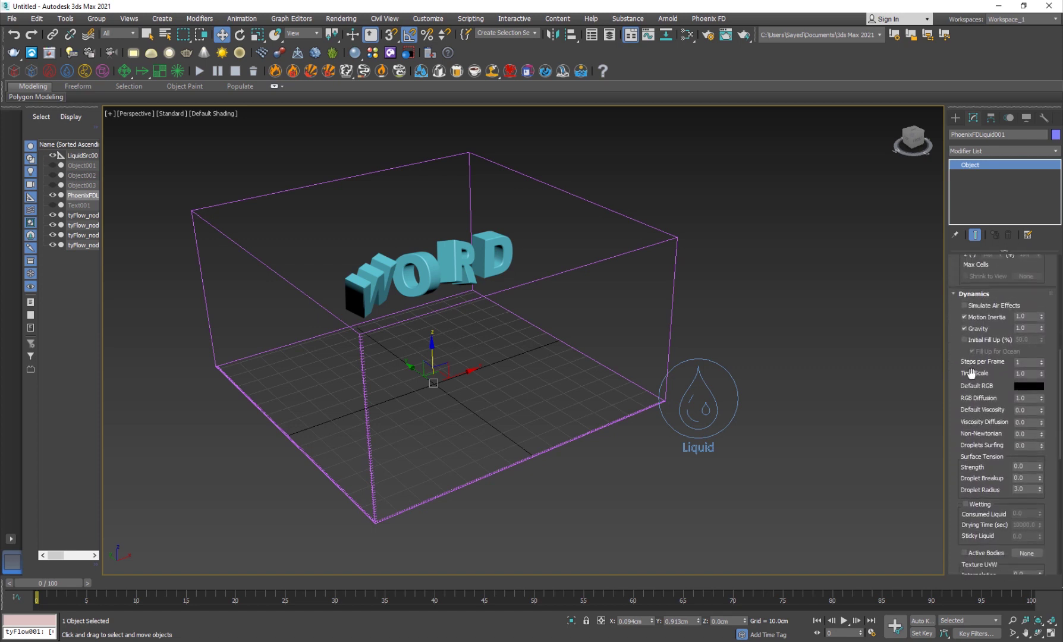
{"action": "double_click", "coordinate": [1032, 361]}
{"action": "key", "text": "alt+Tab"}
{"action": "left_click", "coordinate": [324, 8]}
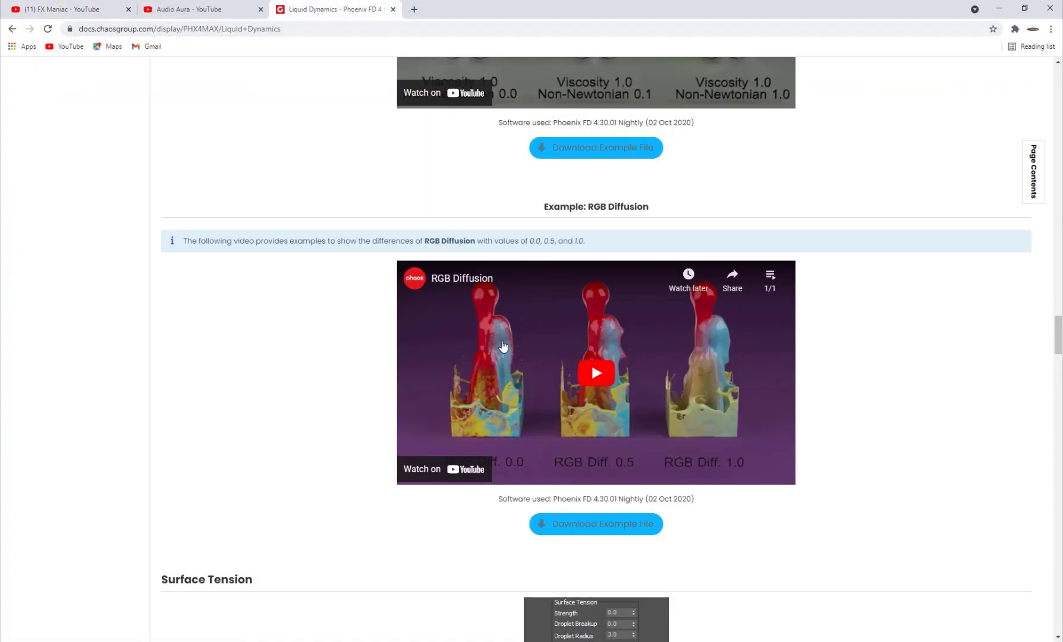
{"action": "scroll", "coordinate": [506, 349], "scroll_direction": "up", "scroll_amount": 5}
{"action": "scroll", "coordinate": [507, 349], "scroll_direction": "up", "scroll_amount": 5}
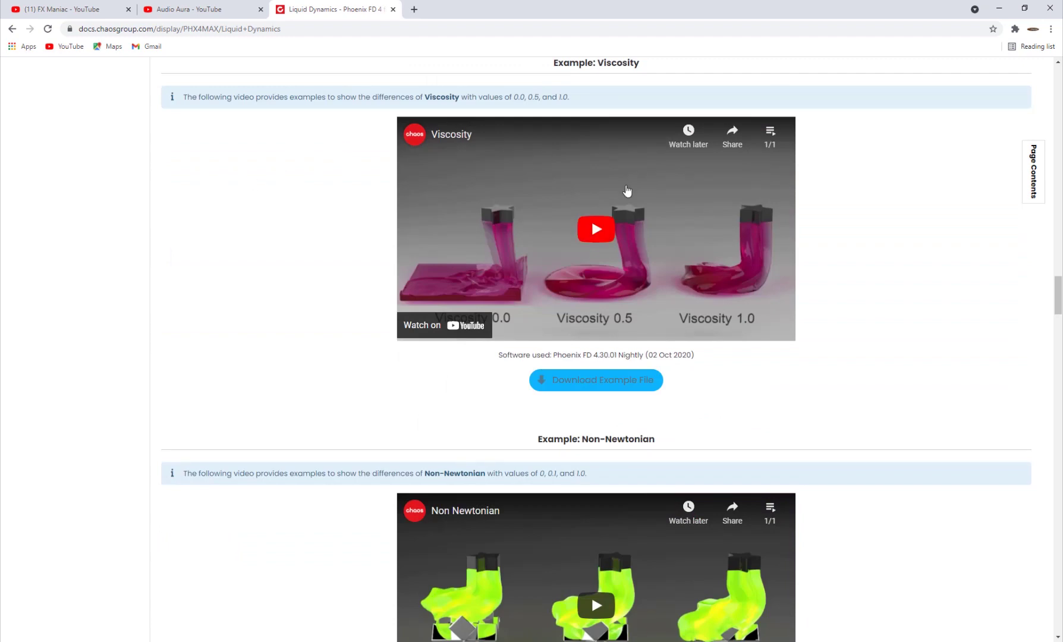
{"action": "scroll", "coordinate": [591, 220], "scroll_direction": "up", "scroll_amount": 3}
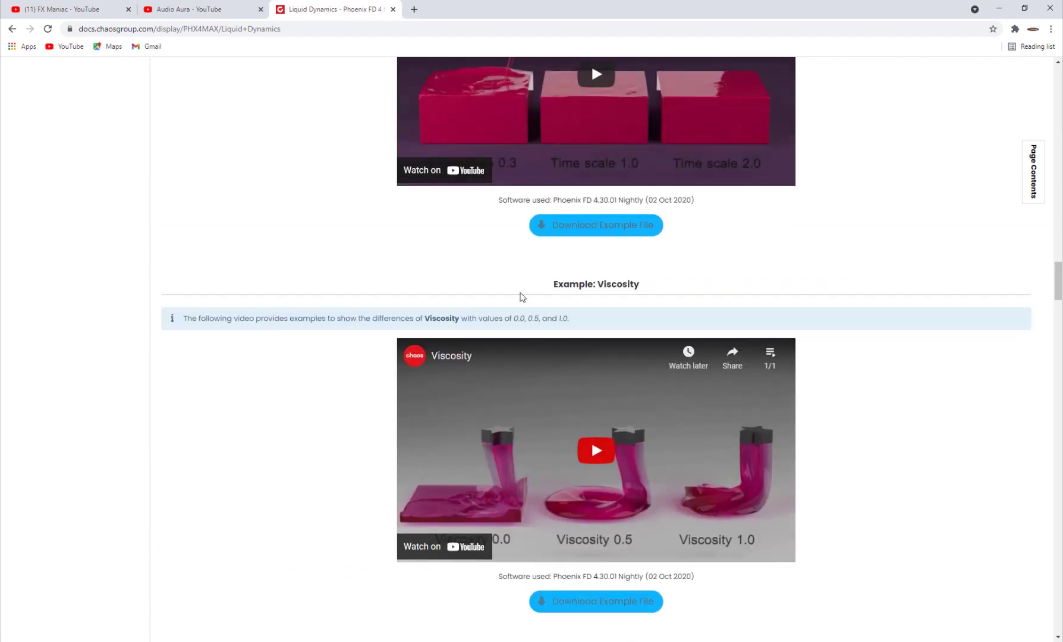
{"action": "scroll", "coordinate": [591, 165], "scroll_direction": "up", "scroll_amount": 2}
{"action": "scroll", "coordinate": [542, 294], "scroll_direction": "up", "scroll_amount": 3}
{"action": "scroll", "coordinate": [542, 294], "scroll_direction": "up", "scroll_amount": 3}
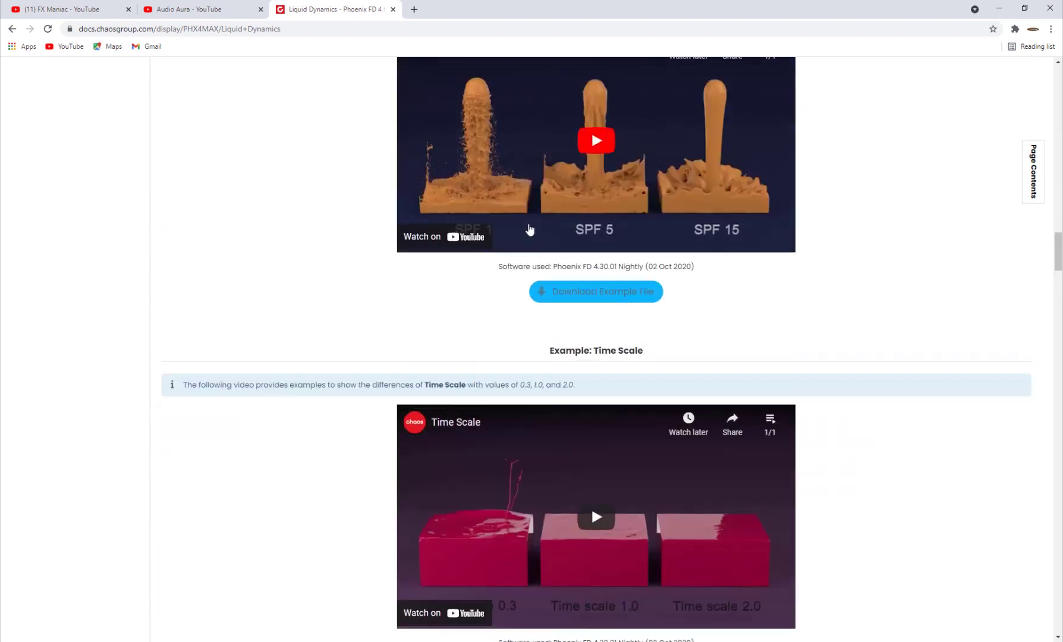
{"action": "scroll", "coordinate": [520, 256], "scroll_direction": "down", "scroll_amount": 3}
{"action": "scroll", "coordinate": [521, 256], "scroll_direction": "up", "scroll_amount": 6}
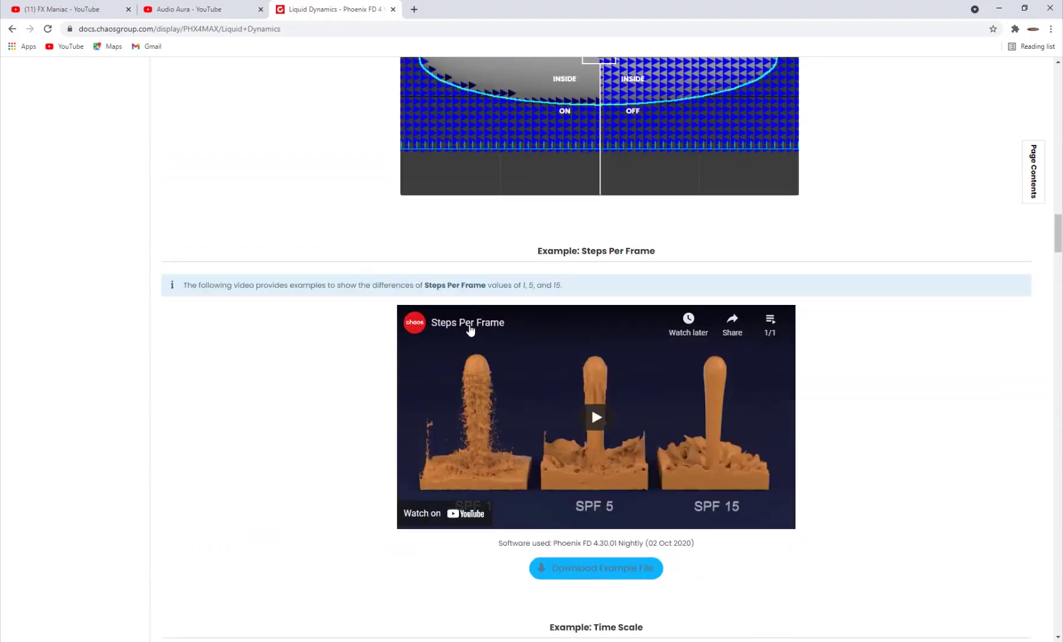
{"action": "scroll", "coordinate": [628, 350], "scroll_direction": "down", "scroll_amount": 1}
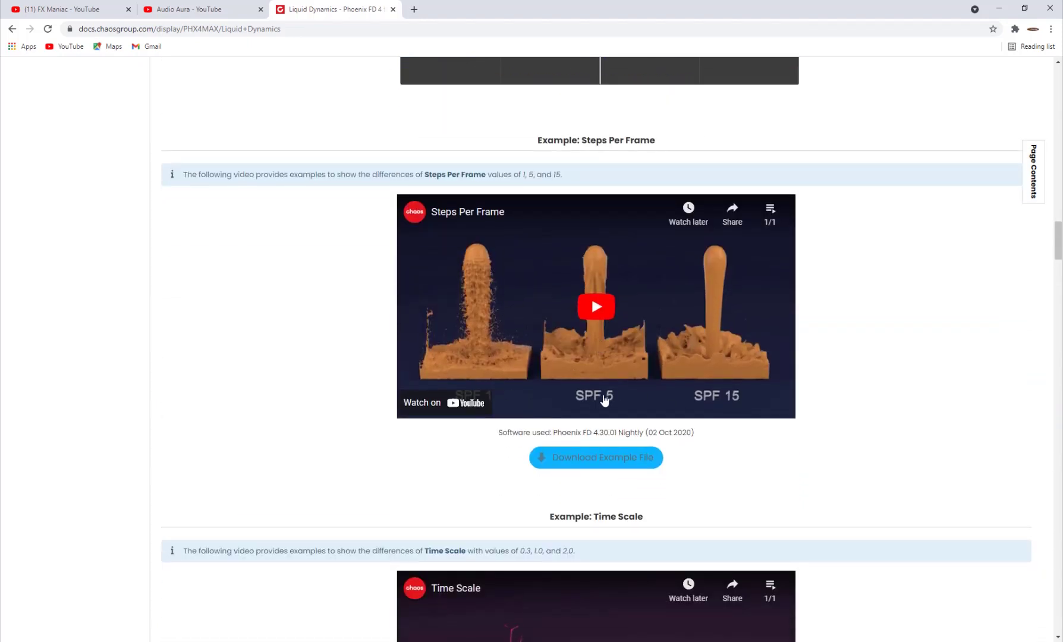
{"action": "scroll", "coordinate": [602, 401], "scroll_direction": "down", "scroll_amount": 5}
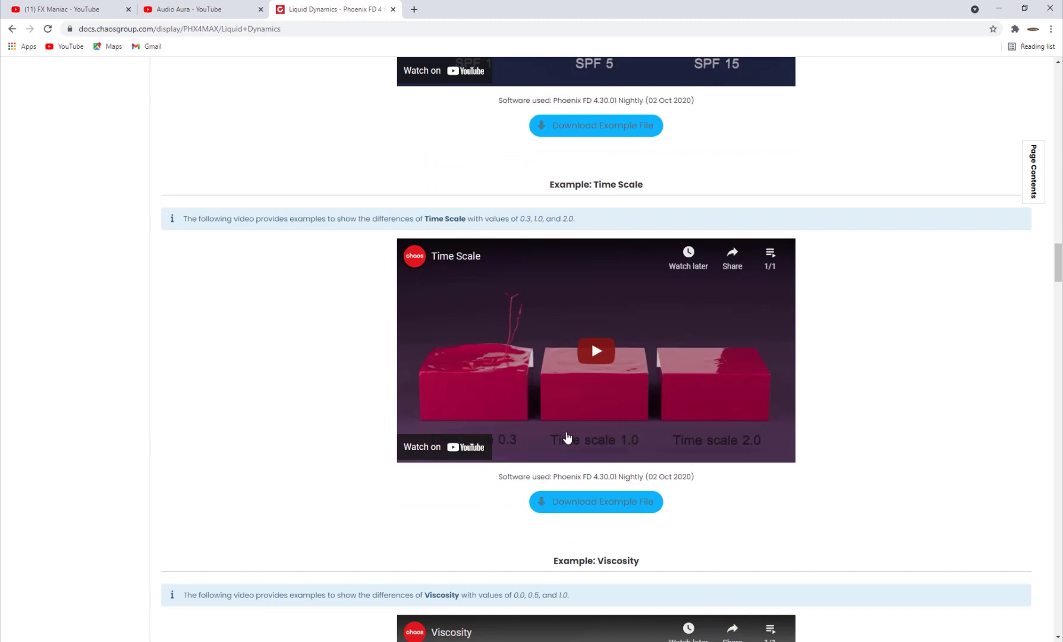
{"action": "scroll", "coordinate": [582, 415], "scroll_direction": "down", "scroll_amount": 5}
{"action": "scroll", "coordinate": [567, 419], "scroll_direction": "down", "scroll_amount": 4}
{"action": "scroll", "coordinate": [567, 419], "scroll_direction": "down", "scroll_amount": 4}
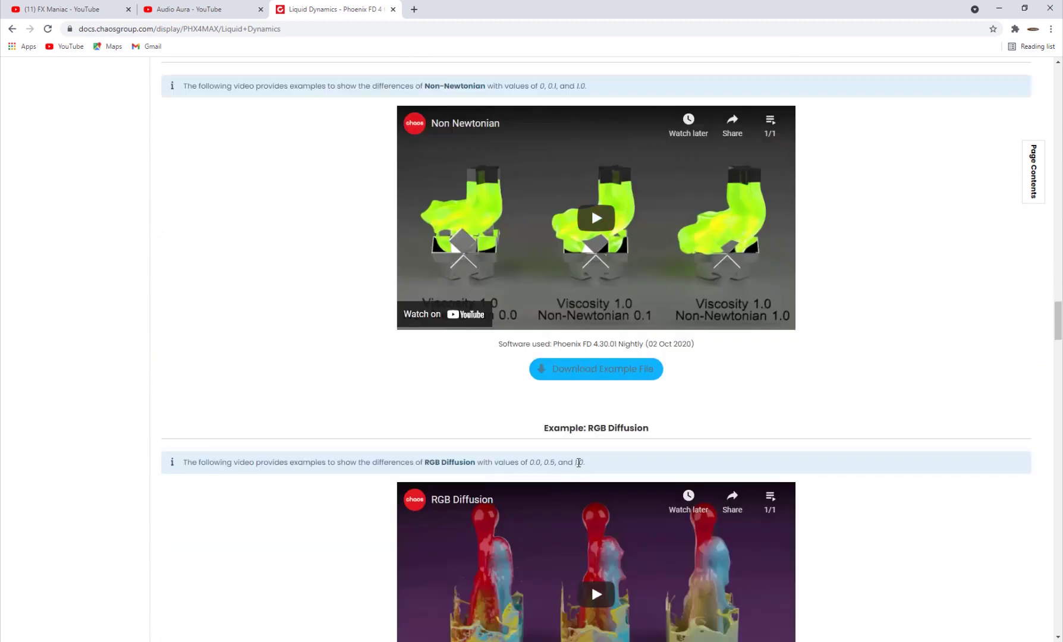
{"action": "scroll", "coordinate": [556, 410], "scroll_direction": "down", "scroll_amount": 4}
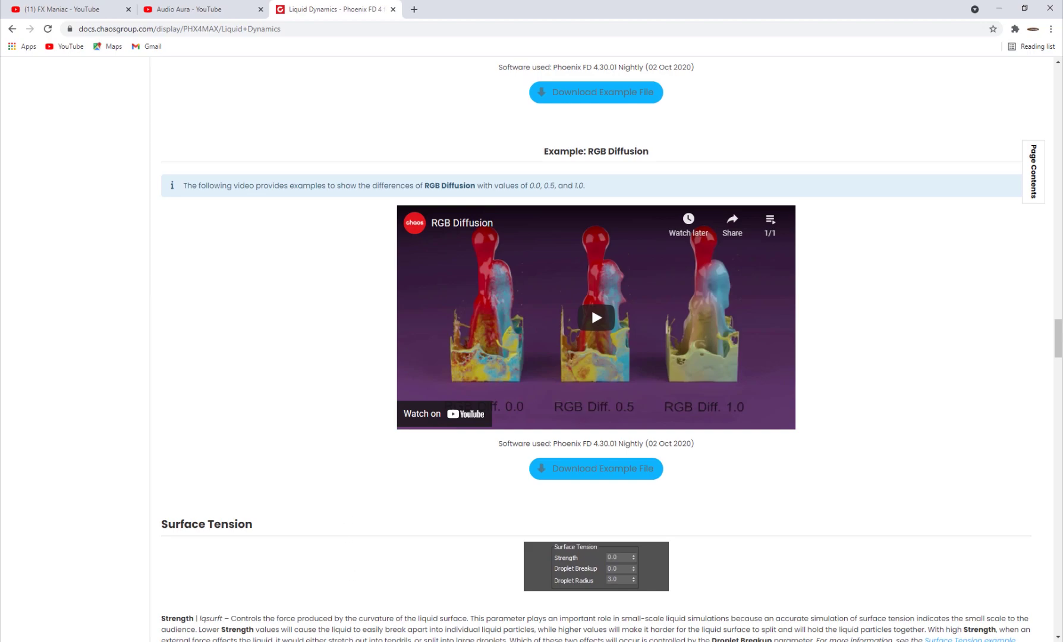
Return from the Liquid Dynamics docs to the simulator's Dynamics settings in 3ds Max.
{"action": "key", "text": "alt+Tab"}
{"action": "scroll", "coordinate": [967, 371], "scroll_direction": "down", "scroll_amount": 1}
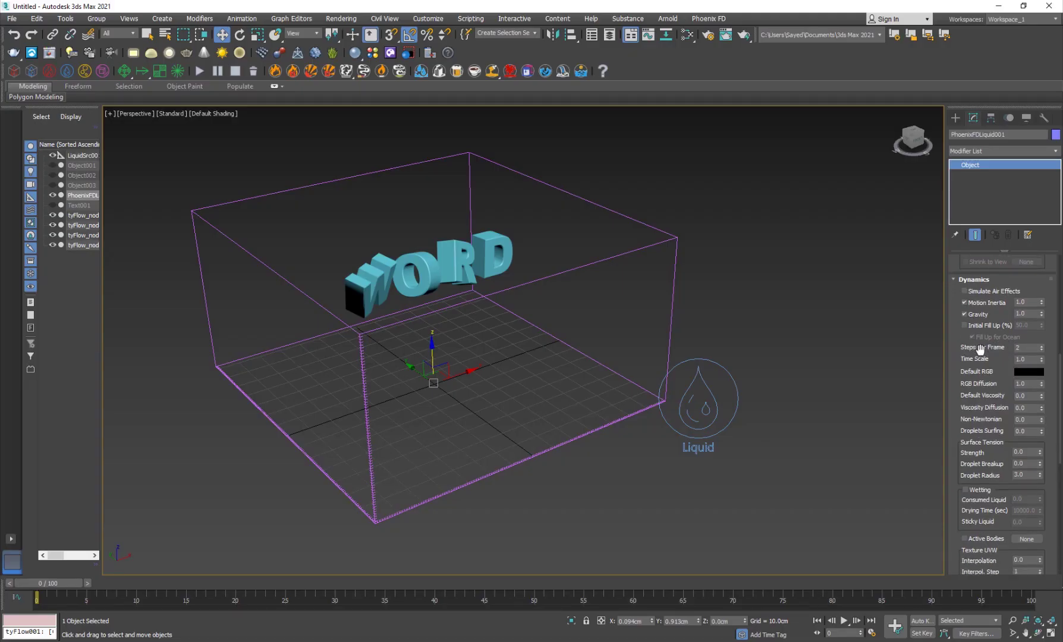
Set the simulator's Time Scale to 0.6 and enable Wetting.
{"action": "left_click_drag", "start_coordinate": [1027, 359], "coordinate": [975, 358]}
{"action": "scroll", "coordinate": [1011, 389], "scroll_direction": "down", "scroll_amount": 3}
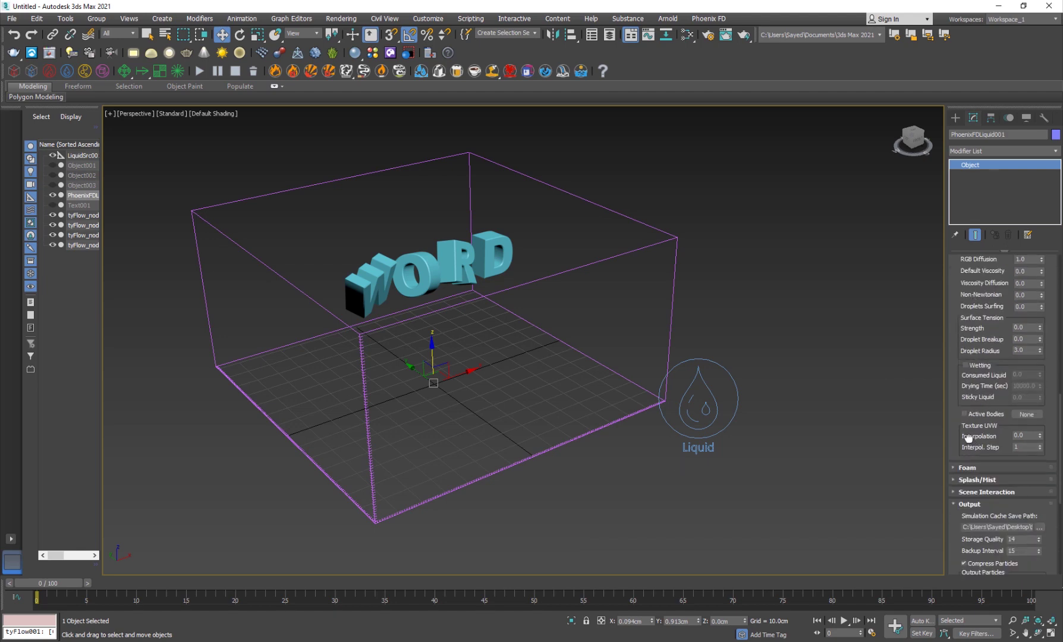
{"action": "scroll", "coordinate": [975, 432], "scroll_direction": "down", "scroll_amount": 2}
{"action": "left_click", "coordinate": [966, 363]}
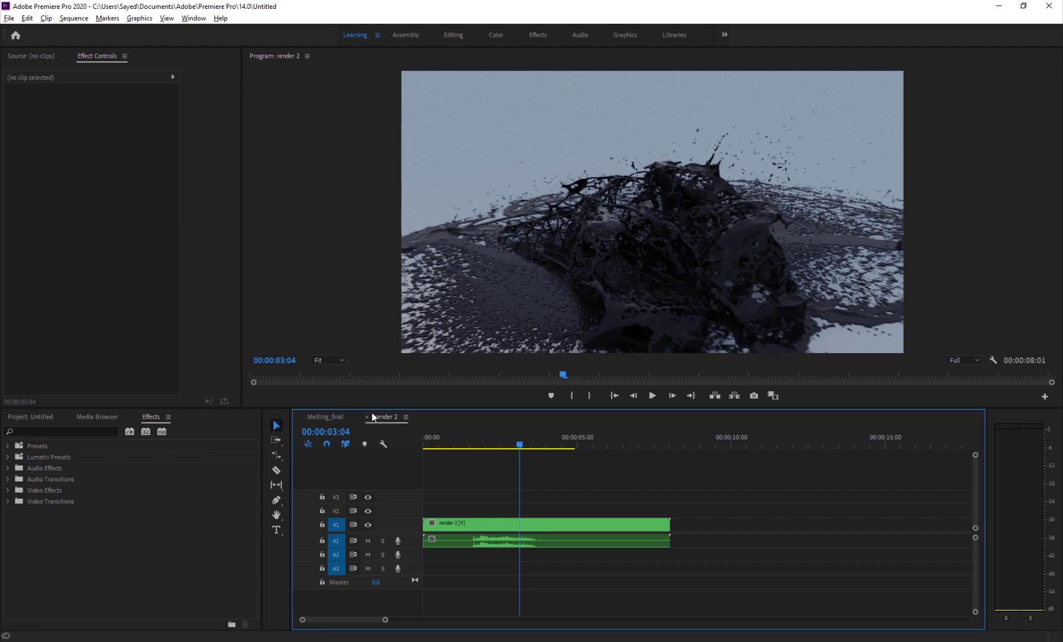
Scrub the Melting_final and render 2 sequences to compare the melt splash.
{"action": "mouse_move", "coordinate": [489, 447]}
{"action": "left_mouse_down"}
{"action": "mouse_move", "coordinate": [449, 448]}
{"action": "mouse_move", "coordinate": [557, 451]}
{"action": "mouse_move", "coordinate": [518, 451]}
{"action": "left_mouse_up"}
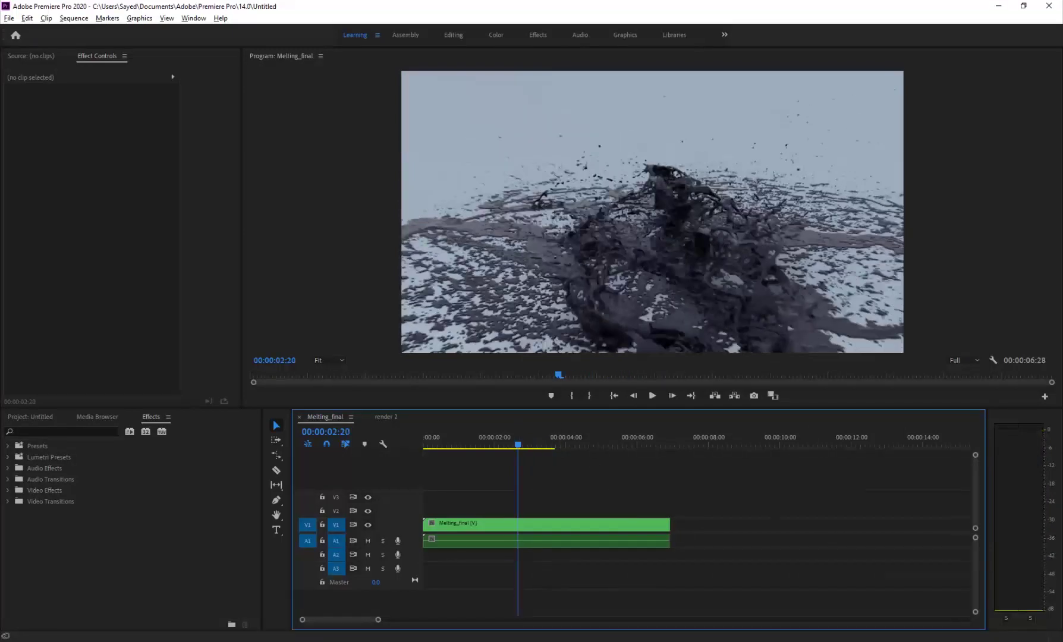
{"action": "key", "text": "XF86AudioLowerVolume"}
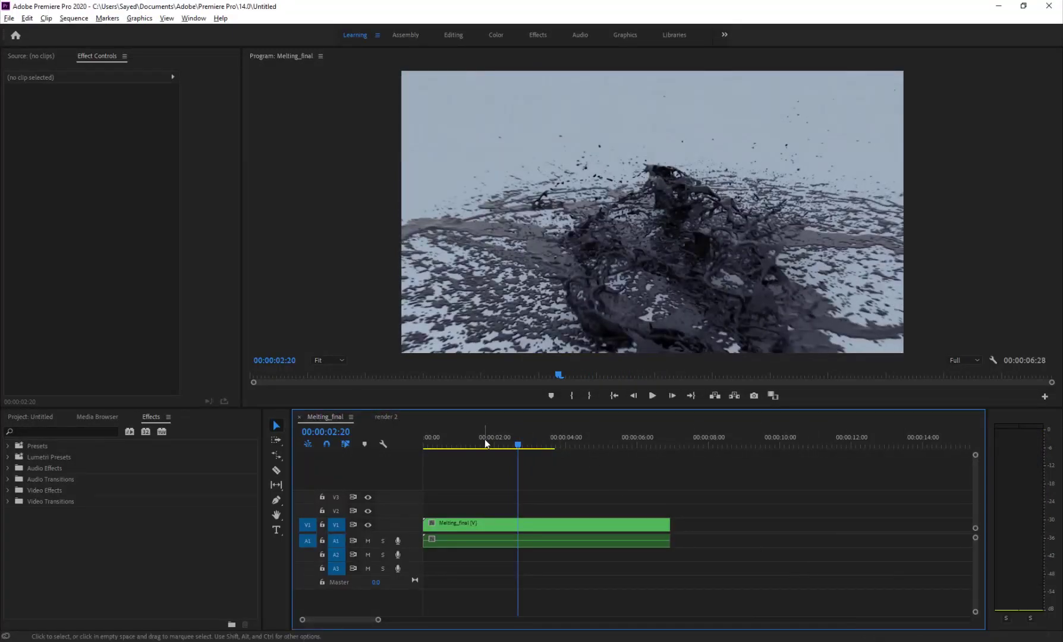
{"action": "left_click_drag", "start_coordinate": [517, 446], "coordinate": [499, 445]}
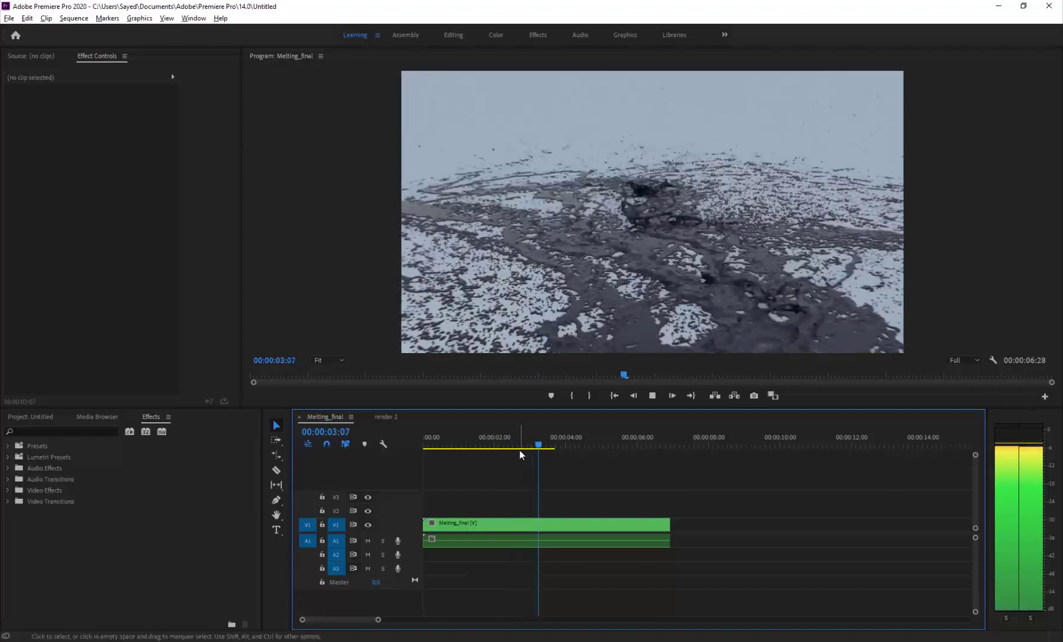
{"action": "left_click", "coordinate": [493, 448]}
{"action": "left_click_drag", "start_coordinate": [494, 448], "coordinate": [563, 469]}
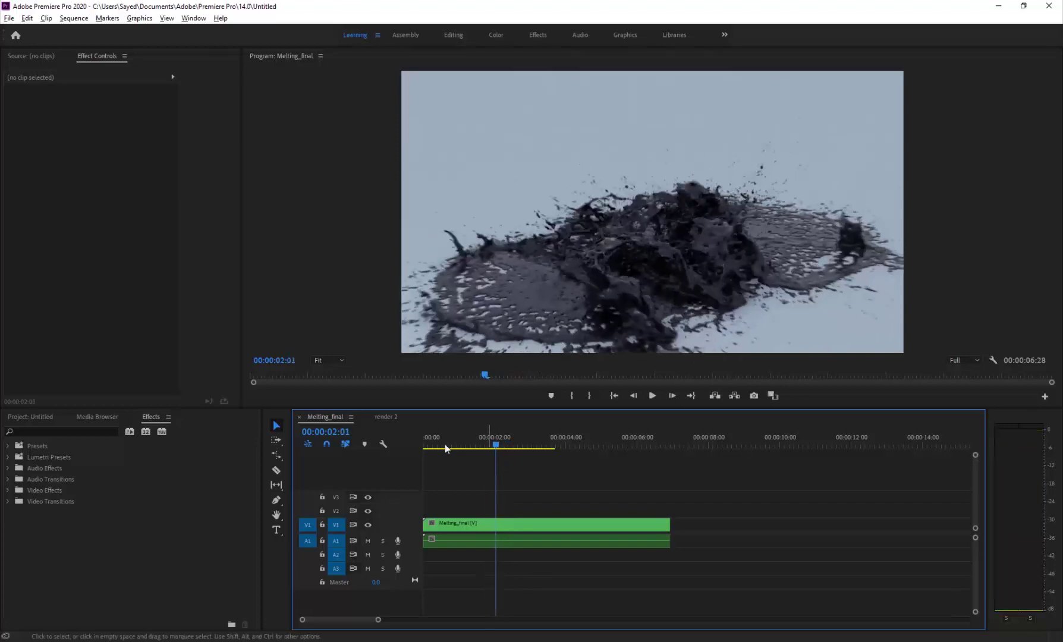
{"action": "left_click", "coordinate": [387, 416]}
{"action": "mouse_move", "coordinate": [519, 448]}
{"action": "left_mouse_down"}
{"action": "mouse_move", "coordinate": [573, 449]}
{"action": "mouse_move", "coordinate": [497, 451]}
{"action": "mouse_move", "coordinate": [527, 458]}
{"action": "mouse_move", "coordinate": [531, 448]}
{"action": "left_mouse_up"}
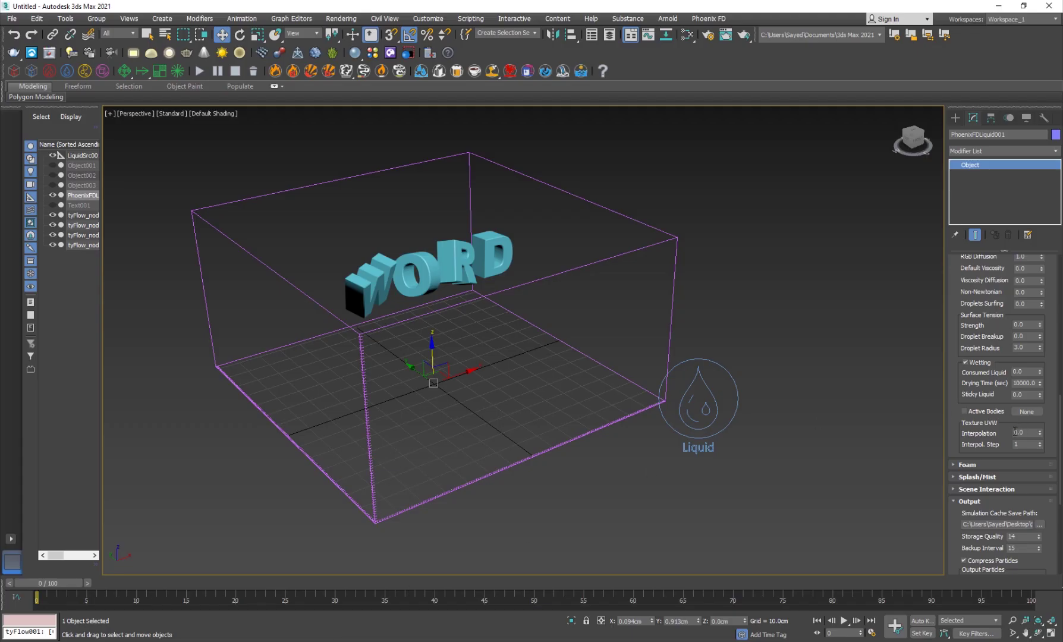
{"action": "scroll", "coordinate": [994, 393], "scroll_direction": "down", "scroll_amount": 1}
Set Sticky Liquid to 0.4, then switch to the Phoenix FD Surface Tension docs.
{"action": "left_click", "coordinate": [1021, 390]}
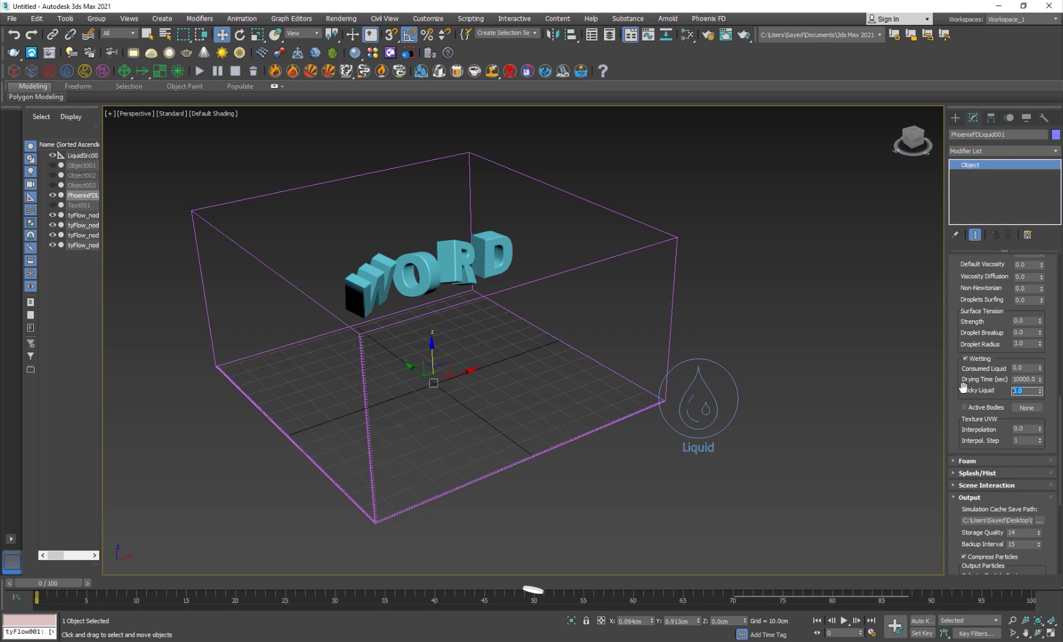
{"action": "type", "text": "-4"}
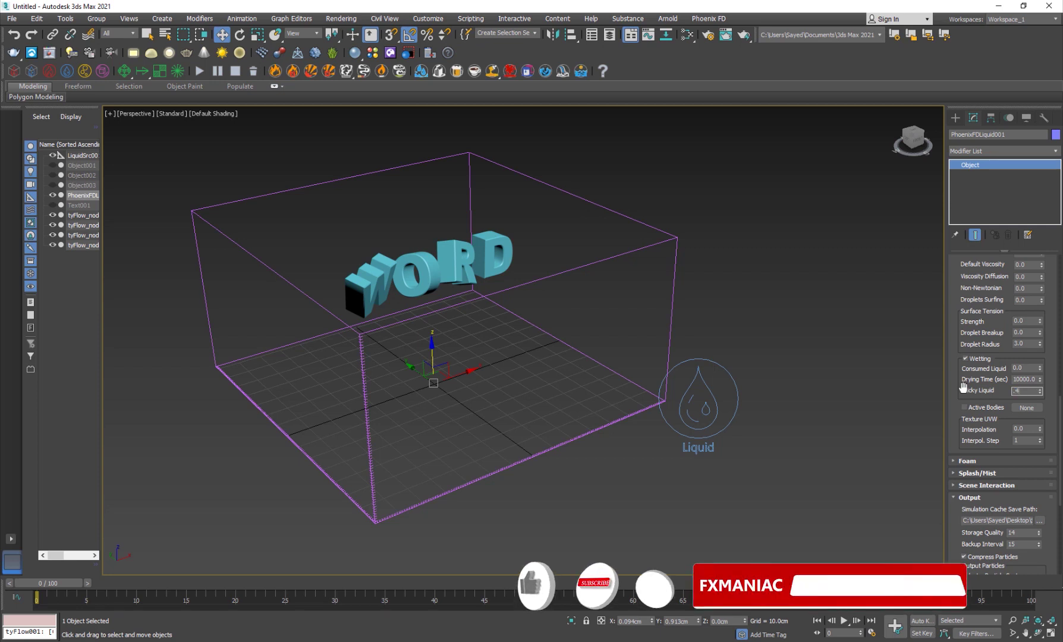
{"action": "key", "text": "Return"}
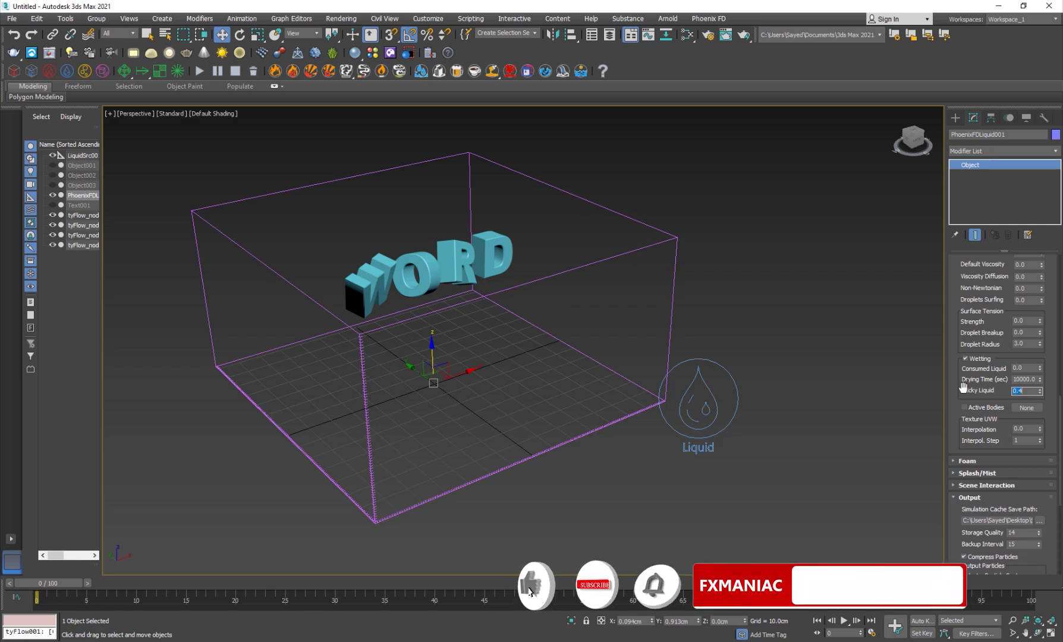
{"action": "scroll", "coordinate": [996, 346], "scroll_direction": "up", "scroll_amount": 2}
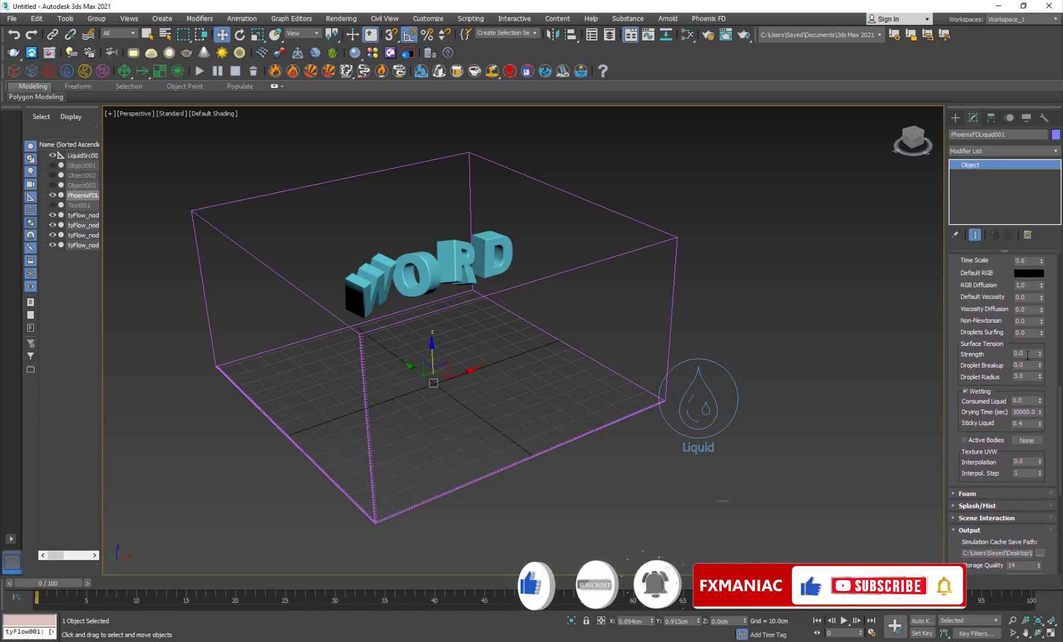
{"action": "left_click", "coordinate": [1027, 353]}
{"action": "type", "text": "3"}
{"action": "left_click", "coordinate": [1021, 353]}
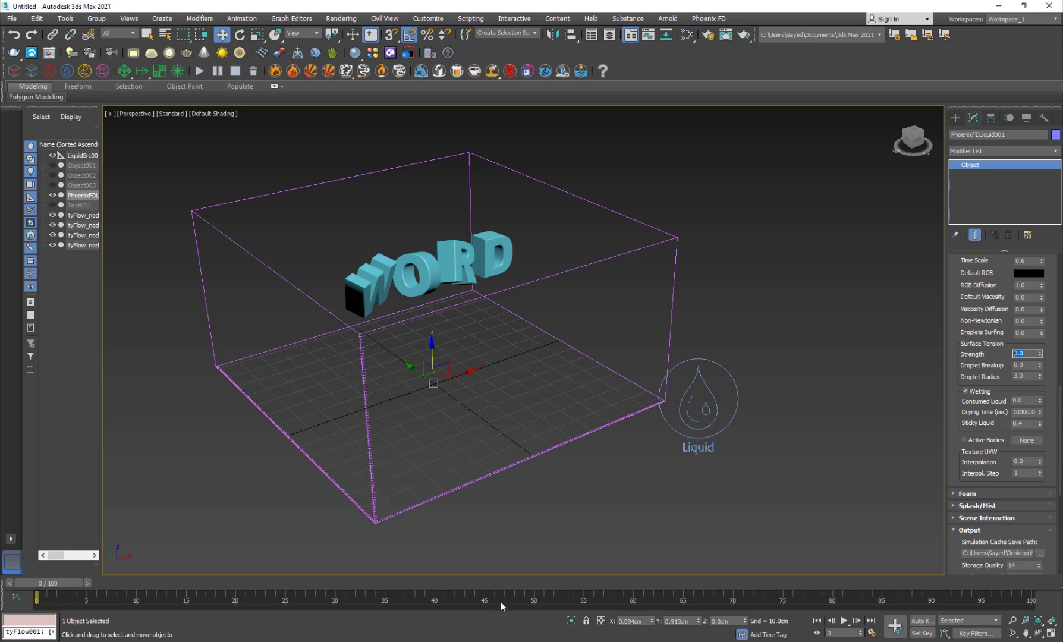
{"action": "key", "text": "alt+Tab"}
{"action": "scroll", "coordinate": [412, 323], "scroll_direction": "down", "scroll_amount": 4}
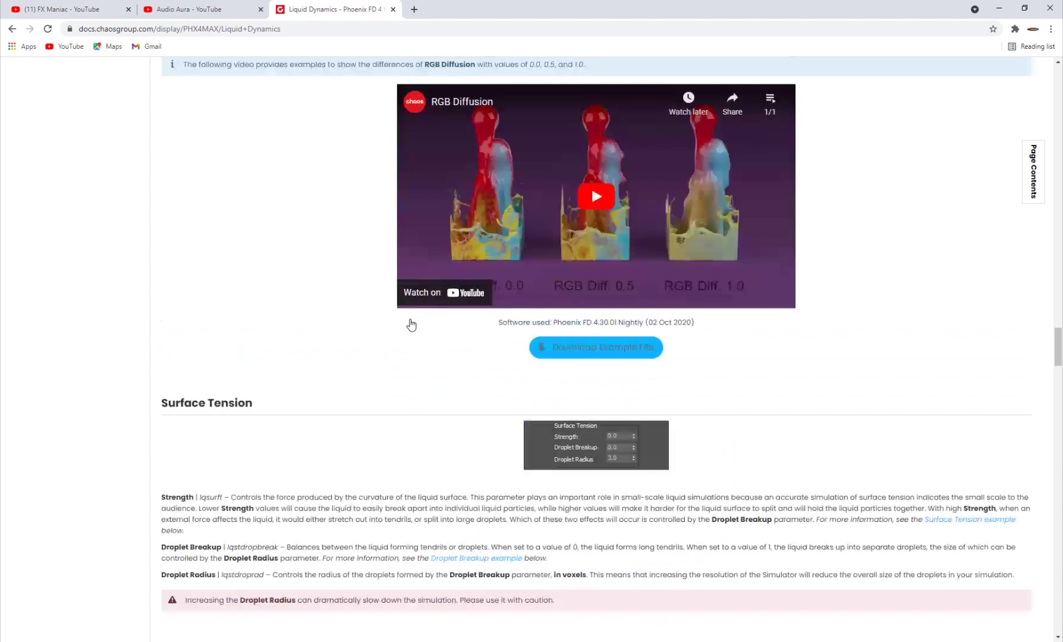
{"action": "scroll", "coordinate": [518, 332], "scroll_direction": "down", "scroll_amount": 4}
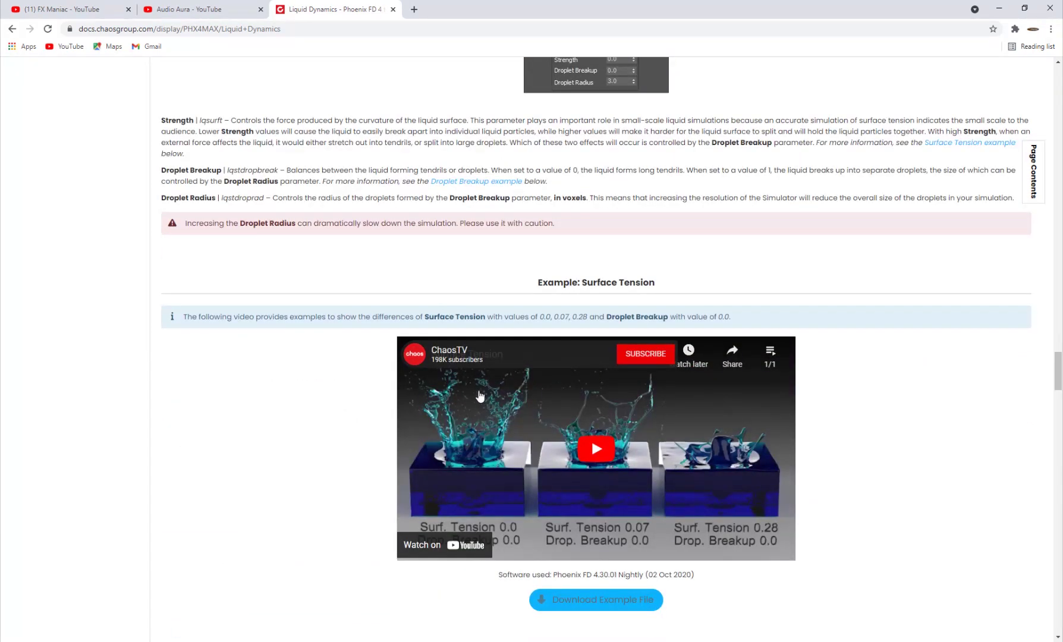
{"action": "scroll", "coordinate": [531, 407], "scroll_direction": "down", "scroll_amount": 1}
{"action": "scroll", "coordinate": [532, 407], "scroll_direction": "down", "scroll_amount": 1}
{"action": "scroll", "coordinate": [592, 327], "scroll_direction": "down", "scroll_amount": 4}
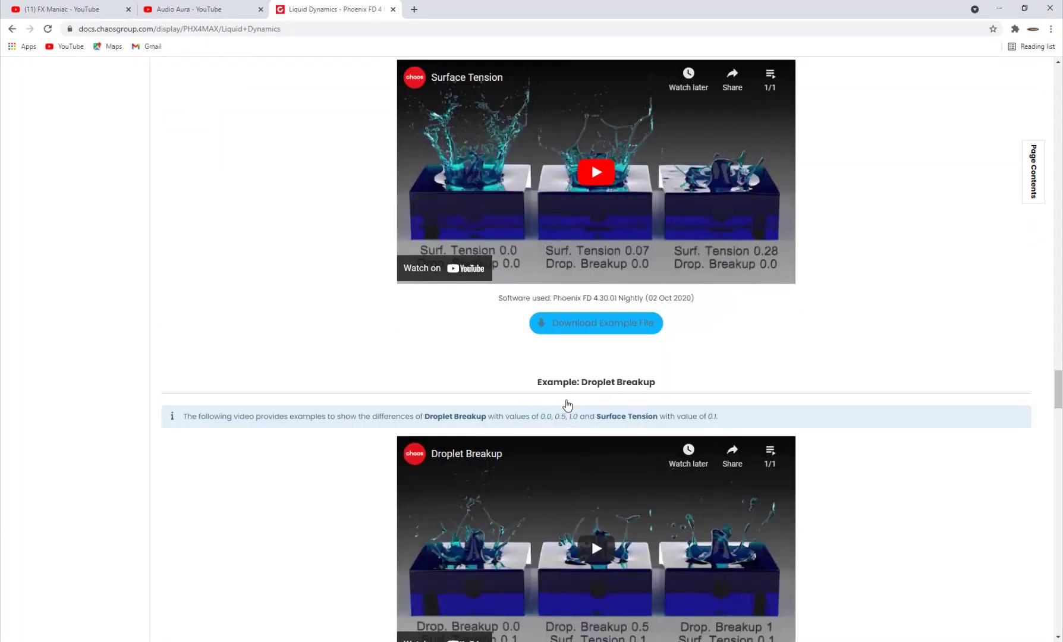
{"action": "scroll", "coordinate": [591, 327], "scroll_direction": "down", "scroll_amount": 2}
{"action": "scroll", "coordinate": [592, 327], "scroll_direction": "down", "scroll_amount": 1}
{"action": "scroll", "coordinate": [579, 178], "scroll_direction": "up", "scroll_amount": 2}
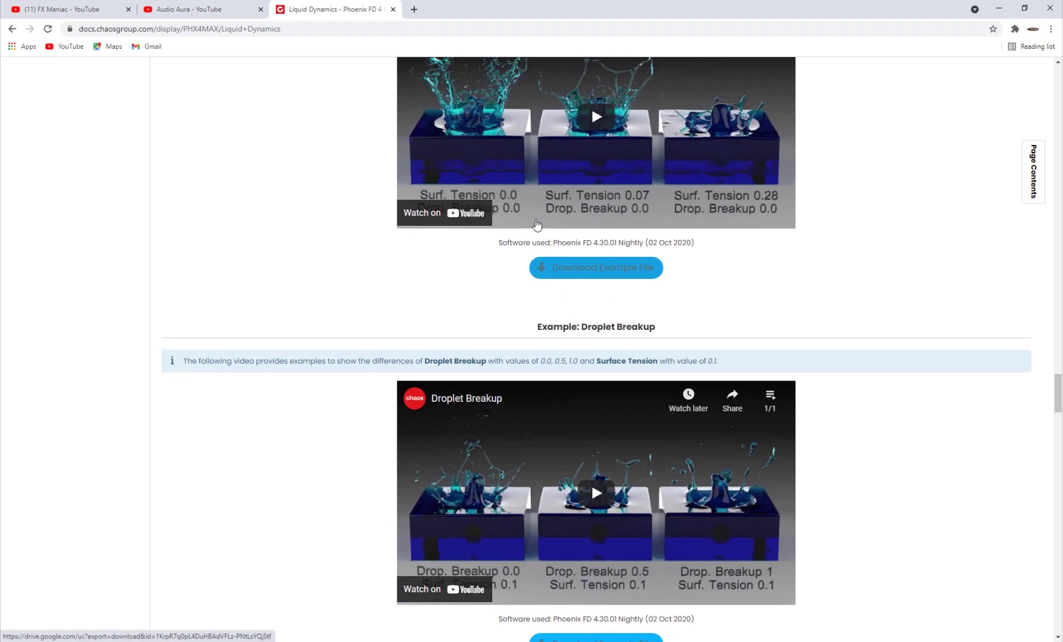
{"action": "scroll", "coordinate": [570, 182], "scroll_direction": "up", "scroll_amount": 2}
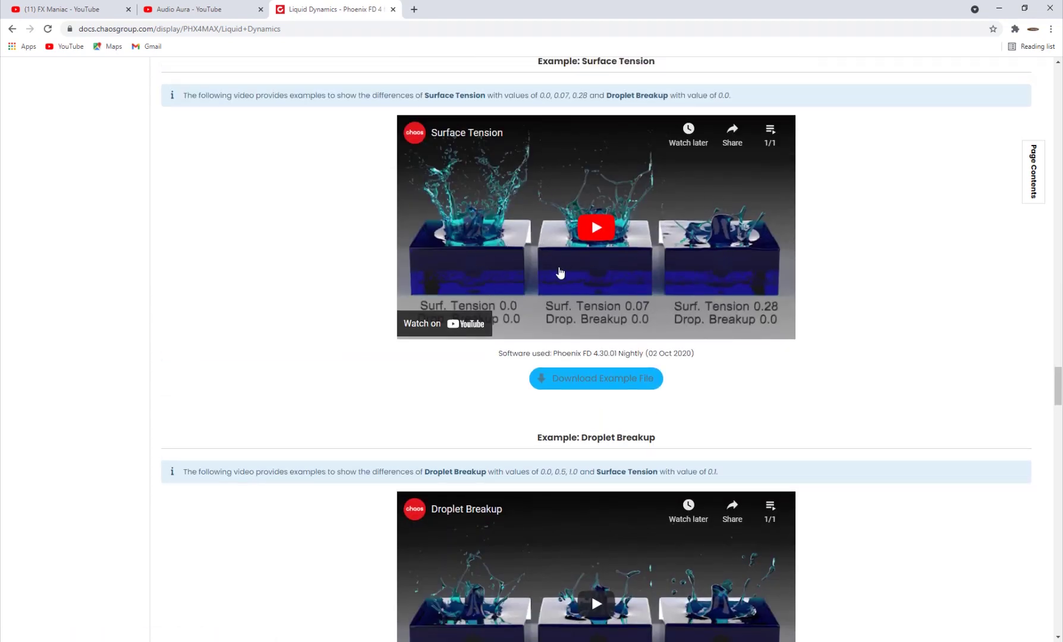
Set Surface Tension Strength to 0.5, then deselect and view the WORD letters.
{"action": "key", "text": "alt+Tab"}
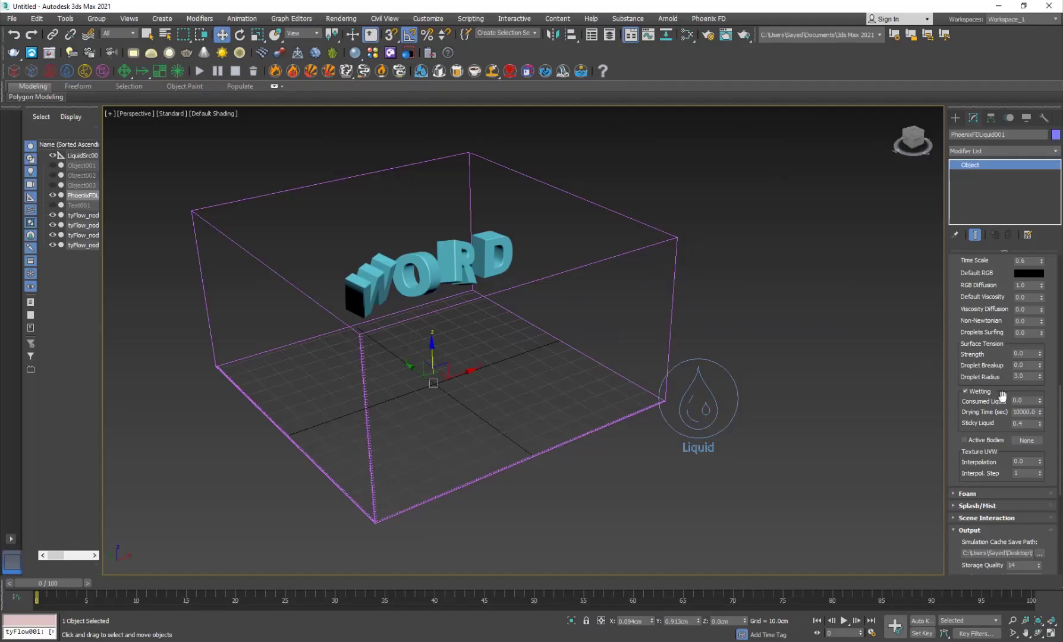
{"action": "double_click", "coordinate": [1027, 354]}
{"action": "type", "text": "0.5"}
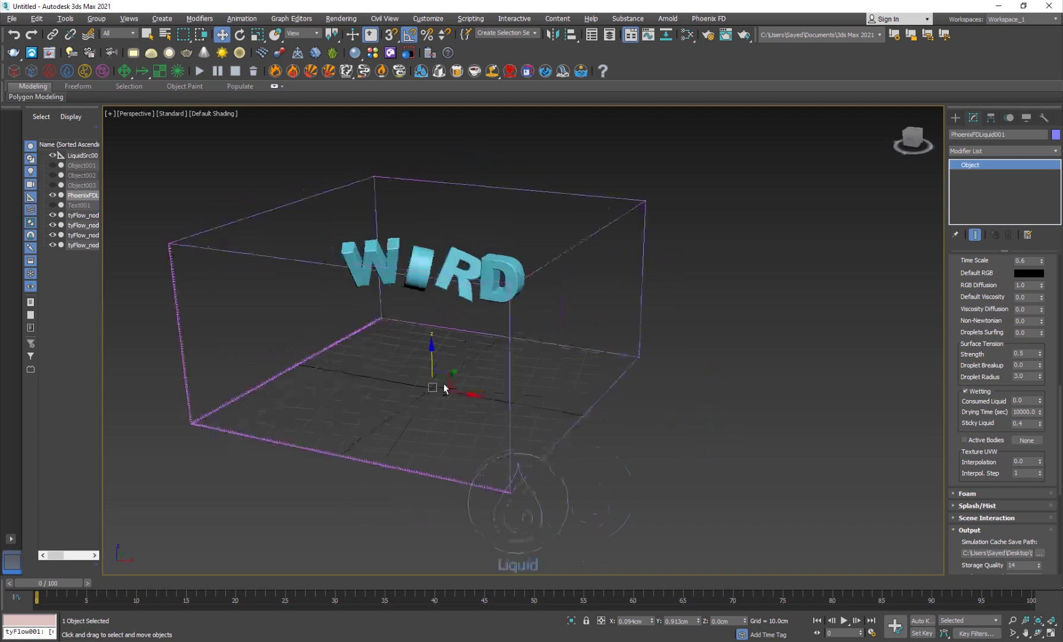
{"action": "mouse_move", "coordinate": [549, 368]}
{"action": "middle_mouse_down", "text": "alt"}
{"action": "mouse_move", "coordinate": [497, 382]}
{"action": "mouse_move", "coordinate": [390, 382]}
{"action": "mouse_move", "coordinate": [413, 393]}
{"action": "middle_mouse_up", "text": "alt"}
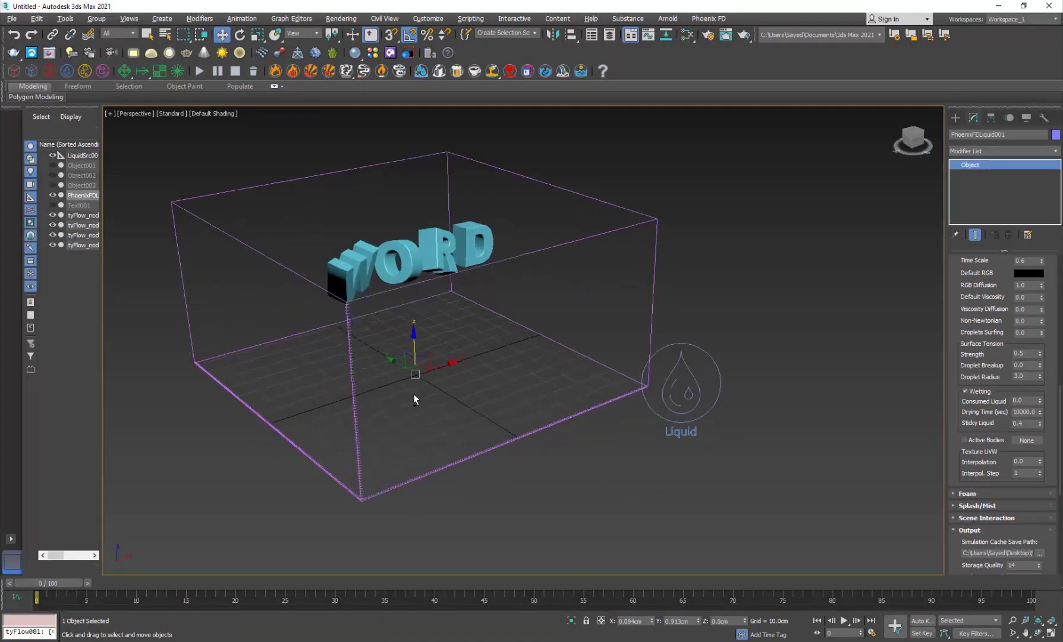
{"action": "middle_click_drag", "start_coordinate": [491, 343], "coordinate": [482, 356], "text": "alt"}
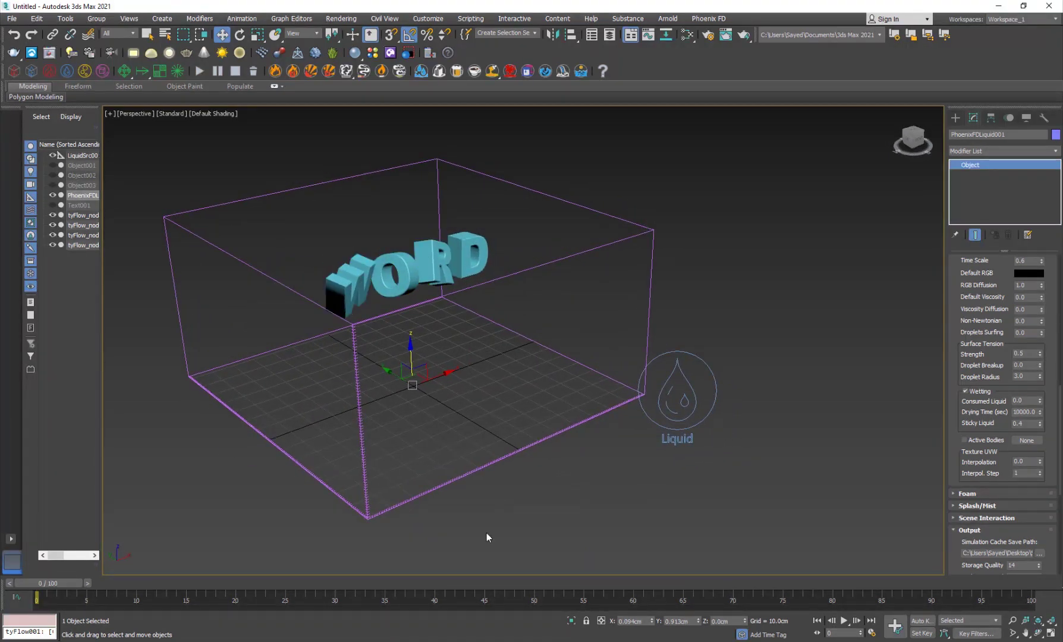
{"action": "left_click", "coordinate": [573, 504]}
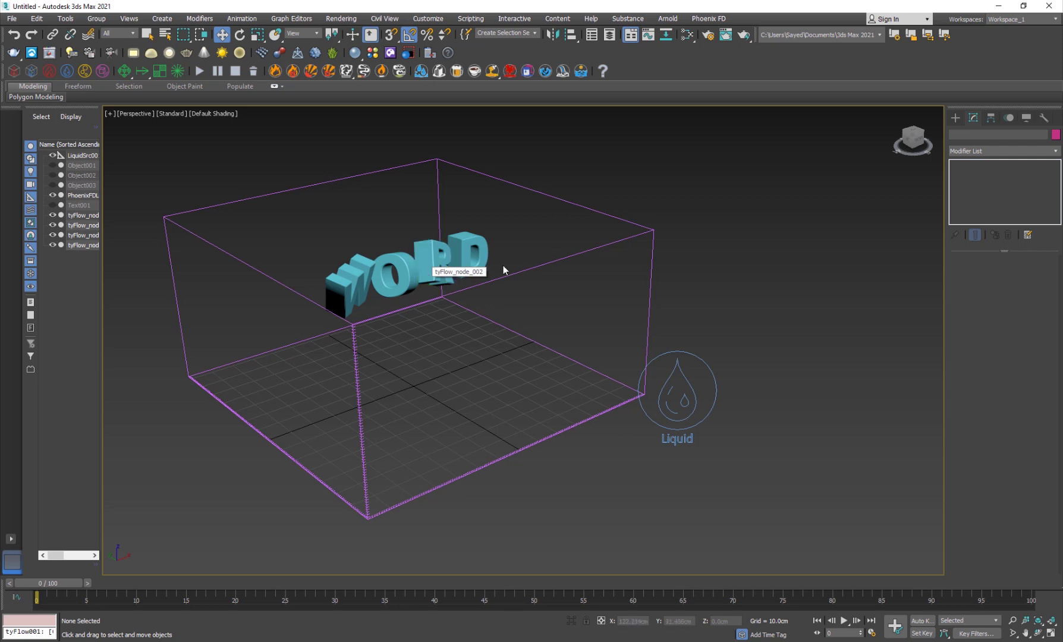
{"action": "mouse_move", "coordinate": [746, 283]}
{"action": "middle_mouse_down", "text": "alt"}
{"action": "mouse_move", "coordinate": [379, 365]}
{"action": "mouse_move", "coordinate": [440, 364]}
{"action": "mouse_move", "coordinate": [438, 341]}
{"action": "middle_mouse_up", "text": "alt"}
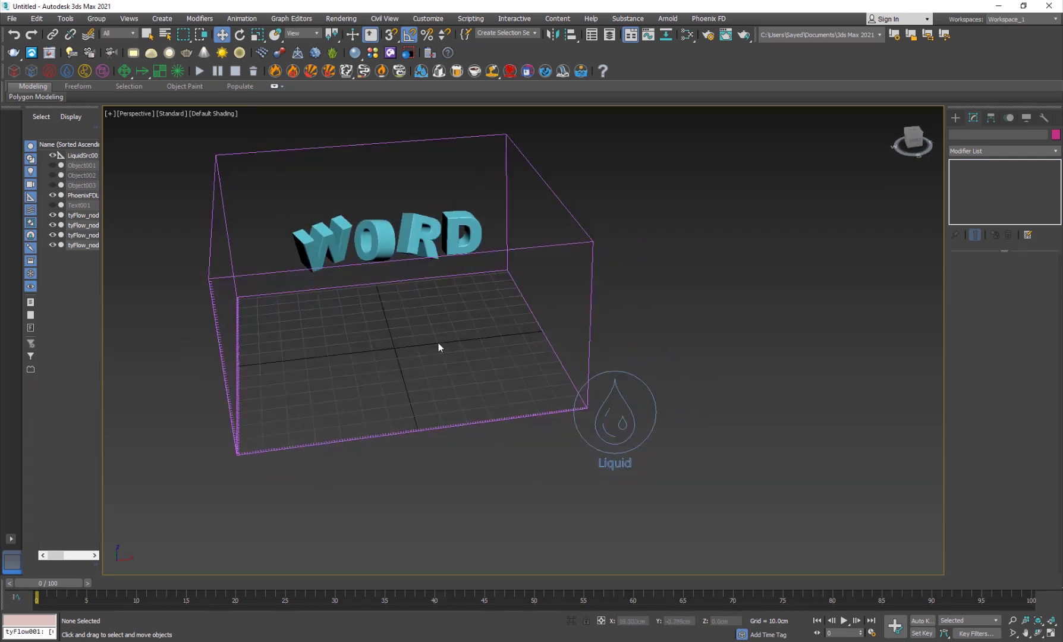
Set the production renderer to V-Ray 5 in Render Setup.
{"action": "left_click", "coordinate": [341, 18]}
{"action": "left_click", "coordinate": [366, 75]}
{"action": "left_click", "coordinate": [452, 84]}
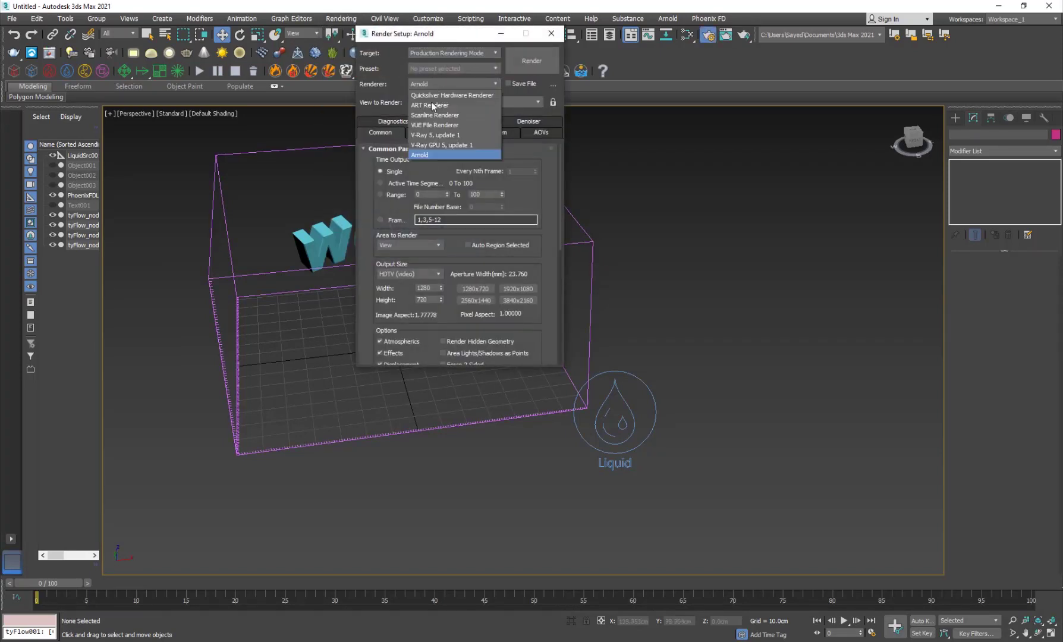
{"action": "left_click", "coordinate": [435, 135]}
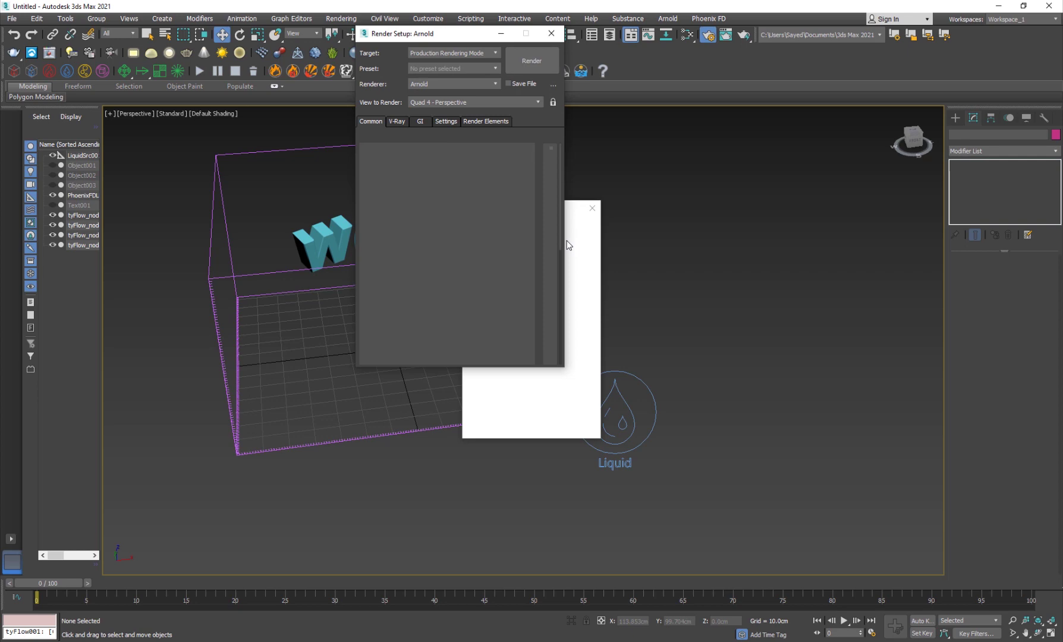
{"action": "left_click", "coordinate": [550, 33]}
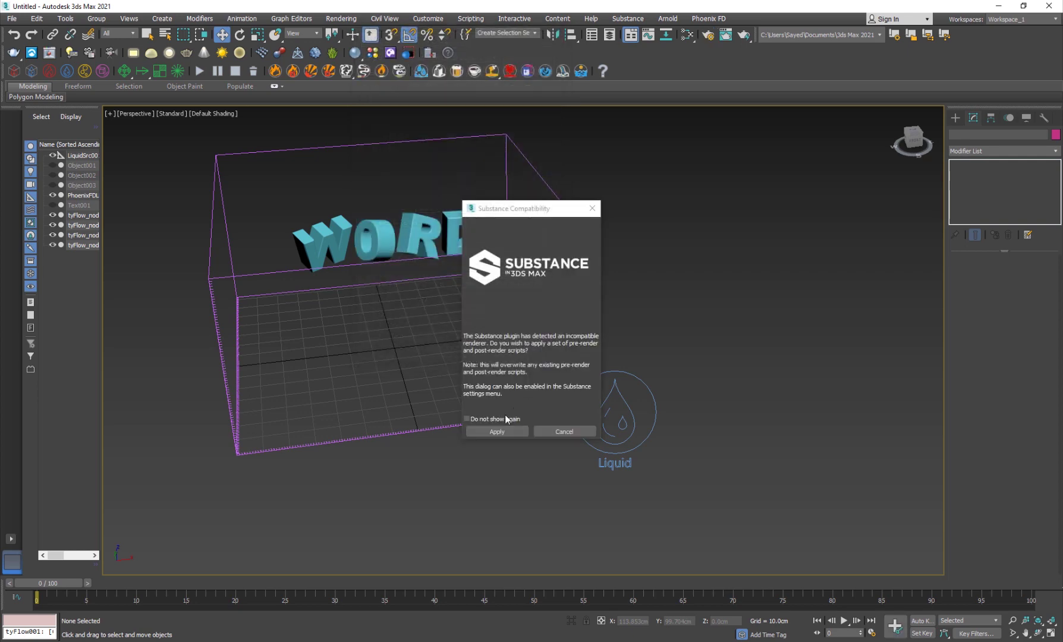
Permanently dismiss the Substance notice and apply its render scripts.
{"action": "left_click", "coordinate": [490, 419]}
{"action": "left_click", "coordinate": [496, 432]}
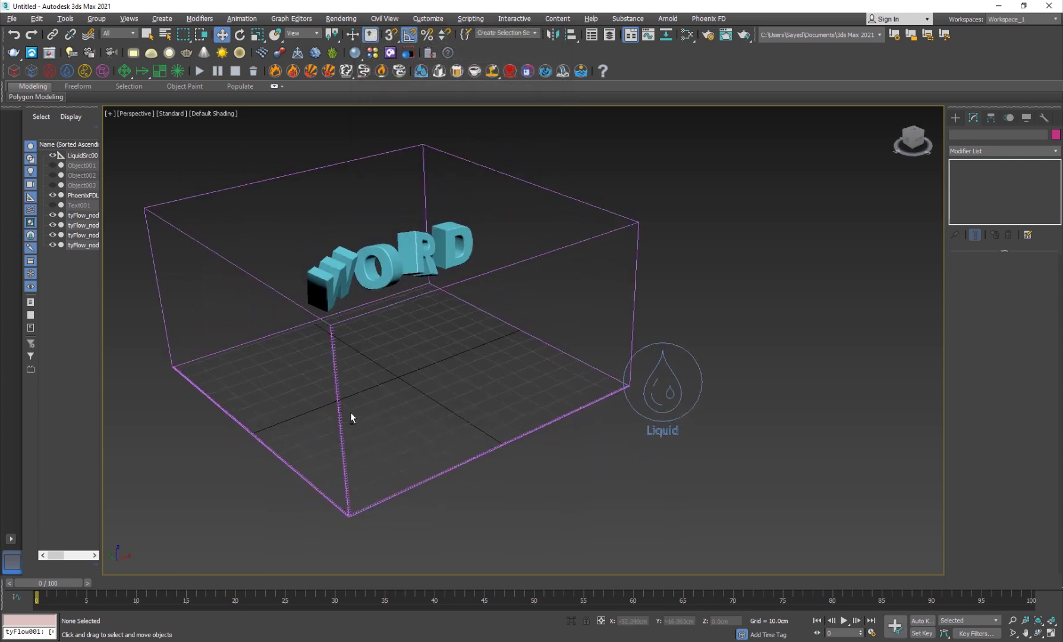
{"action": "middle_click_drag", "start_coordinate": [510, 463], "coordinate": [392, 359], "text": "alt"}
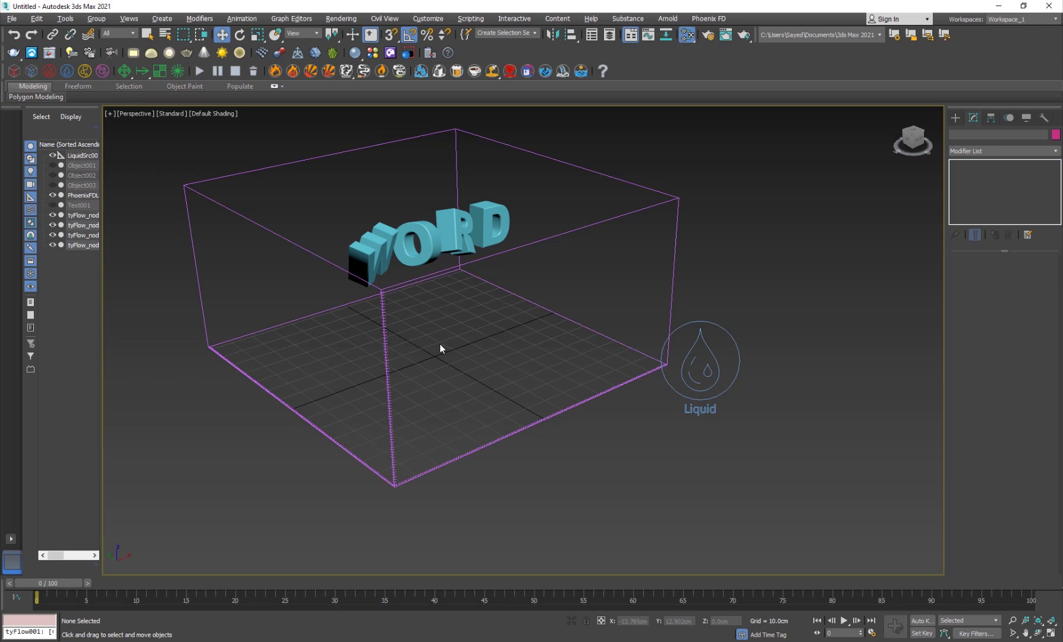
Add a new VRayMtl node in the Slate Material Editor and show its parameters.
{"action": "key", "text": "m"}
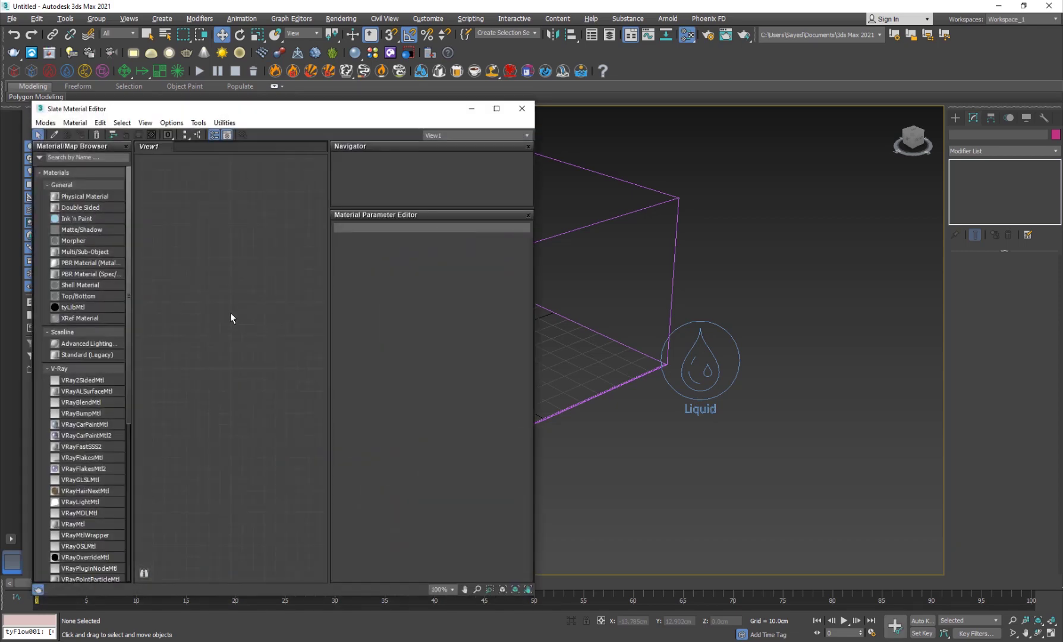
{"action": "scroll", "coordinate": [125, 432], "scroll_direction": "down", "scroll_amount": 5}
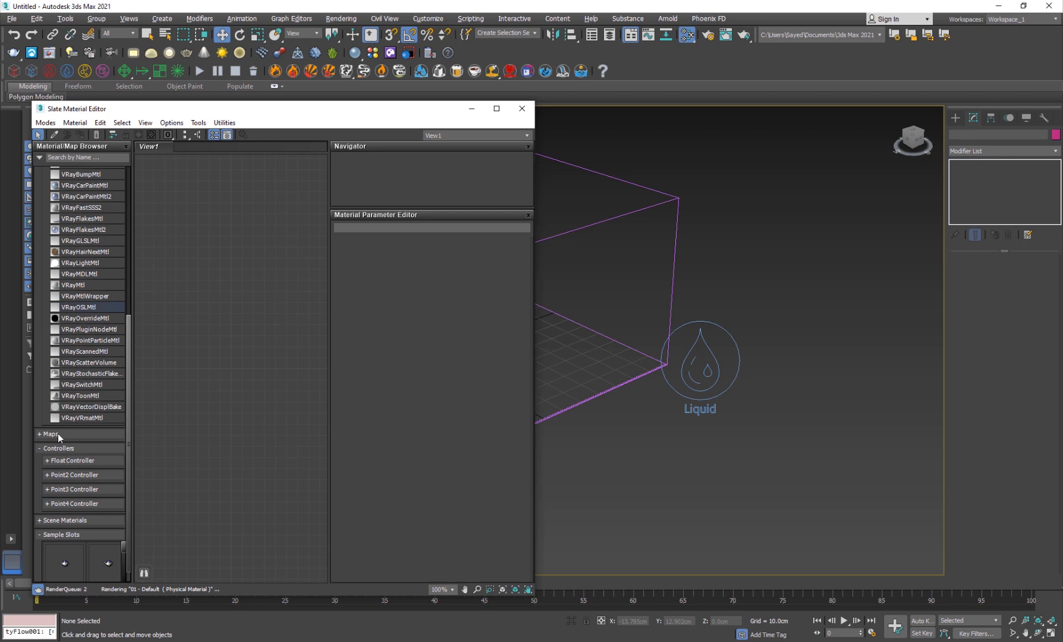
{"action": "scroll", "coordinate": [57, 432], "scroll_direction": "up", "scroll_amount": 8}
{"action": "scroll", "coordinate": [57, 432], "scroll_direction": "down", "scroll_amount": 8}
{"action": "scroll", "coordinate": [72, 399], "scroll_direction": "down", "scroll_amount": 1}
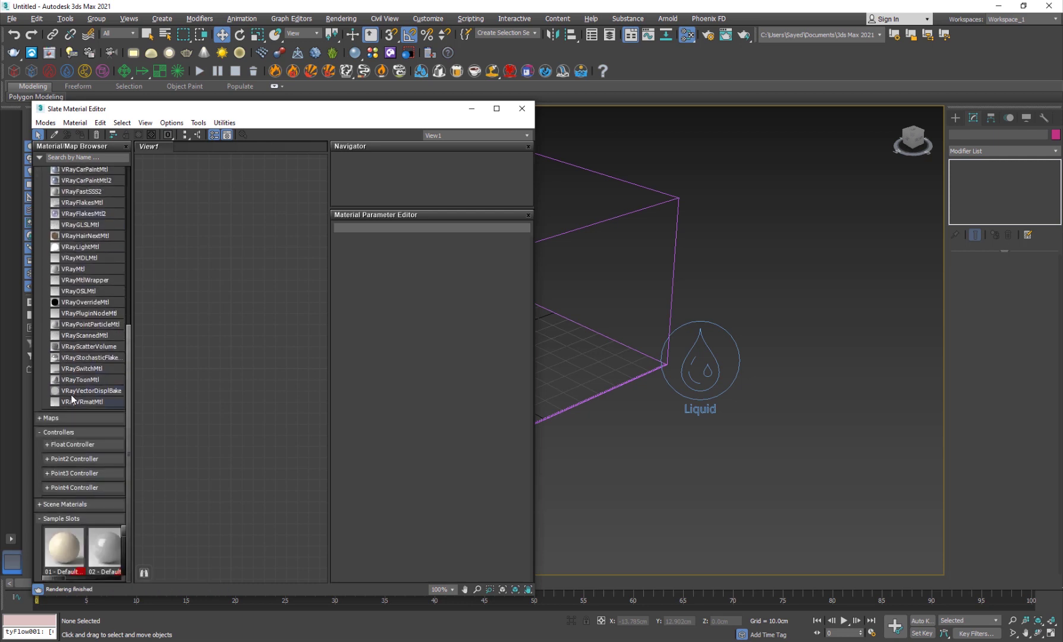
{"action": "left_click", "coordinate": [50, 417]}
{"action": "scroll", "coordinate": [75, 390], "scroll_direction": "down", "scroll_amount": 3}
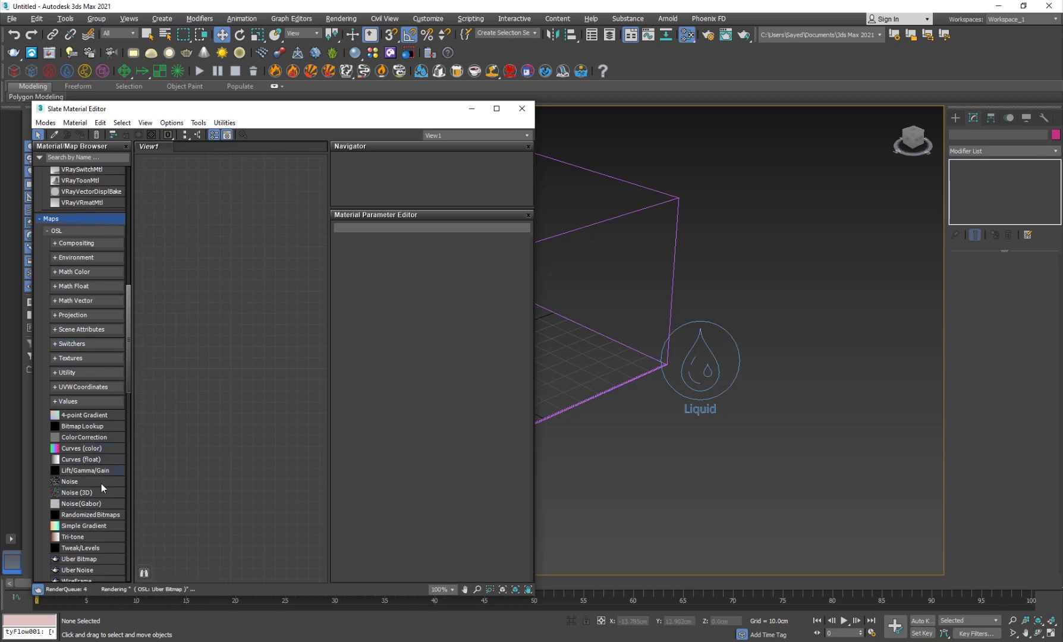
{"action": "scroll", "coordinate": [103, 488], "scroll_direction": "up", "scroll_amount": 8}
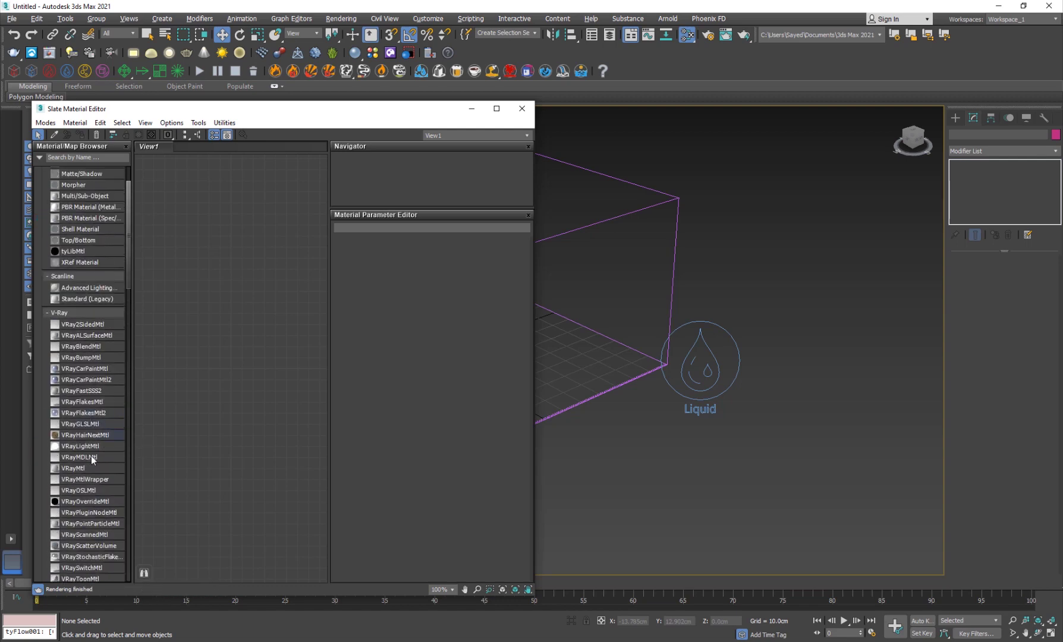
{"action": "double_click", "coordinate": [77, 468]}
{"action": "double_click", "coordinate": [160, 419]}
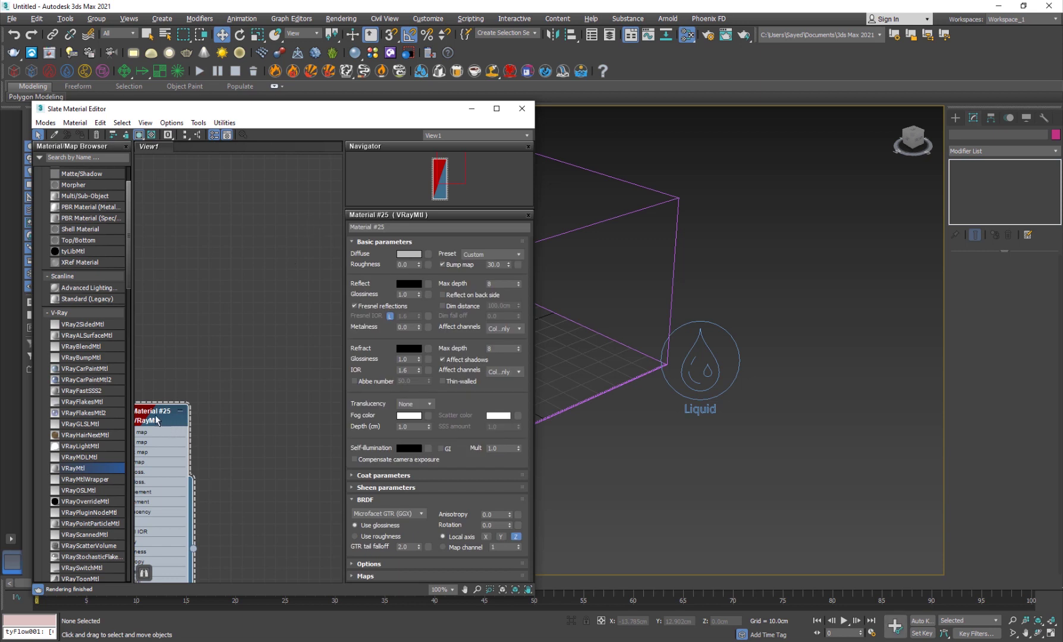
Connect a Fractal Noise map to the VRayMtl's Diffuse and close the editor.
{"action": "mouse_move", "coordinate": [158, 415]}
{"action": "left_mouse_down"}
{"action": "mouse_move", "coordinate": [282, 269]}
{"action": "mouse_move", "coordinate": [207, 298]}
{"action": "left_mouse_up"}
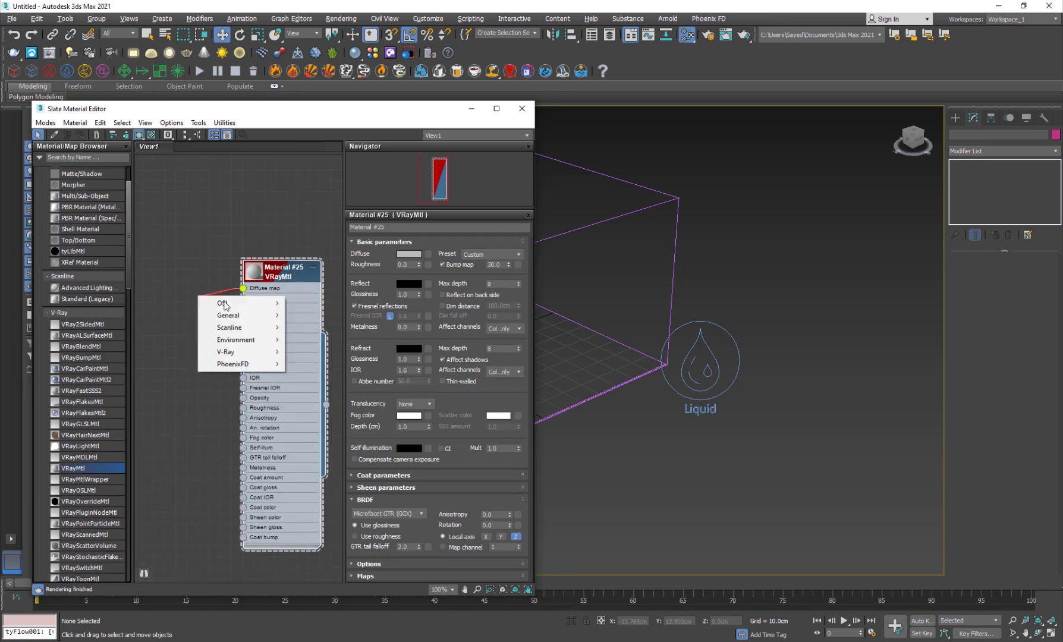
{"action": "mouse_move", "coordinate": [230, 314]}
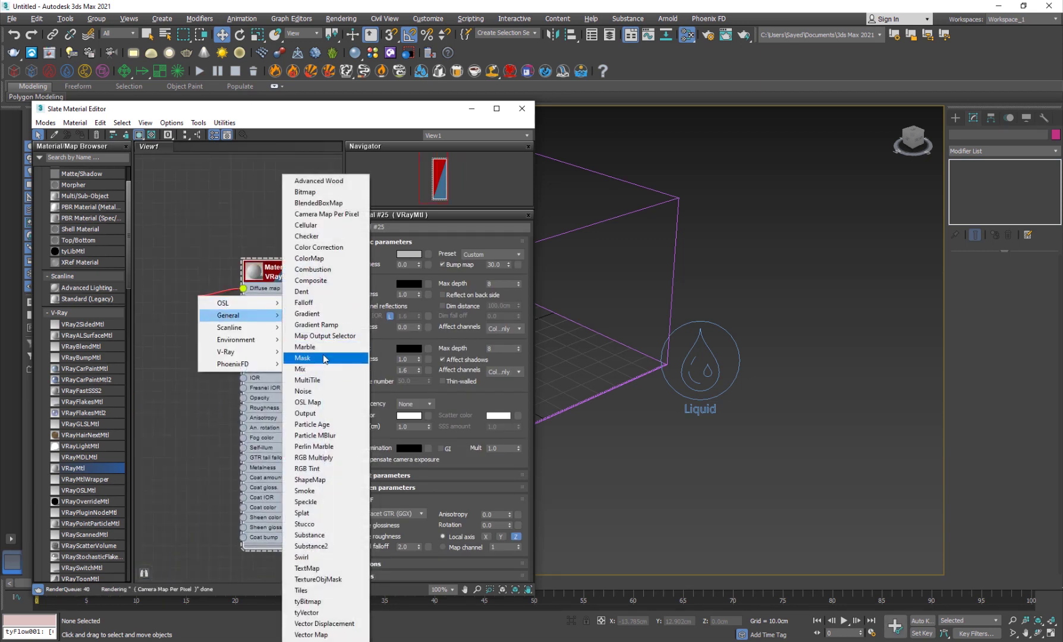
{"action": "left_click", "coordinate": [307, 391]}
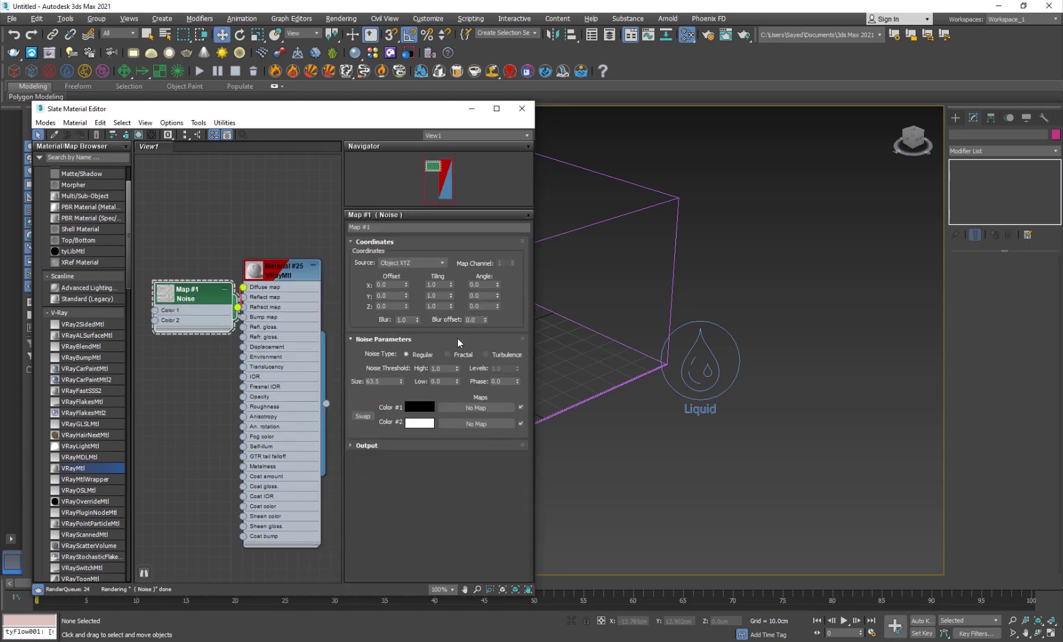
{"action": "left_click", "coordinate": [449, 355]}
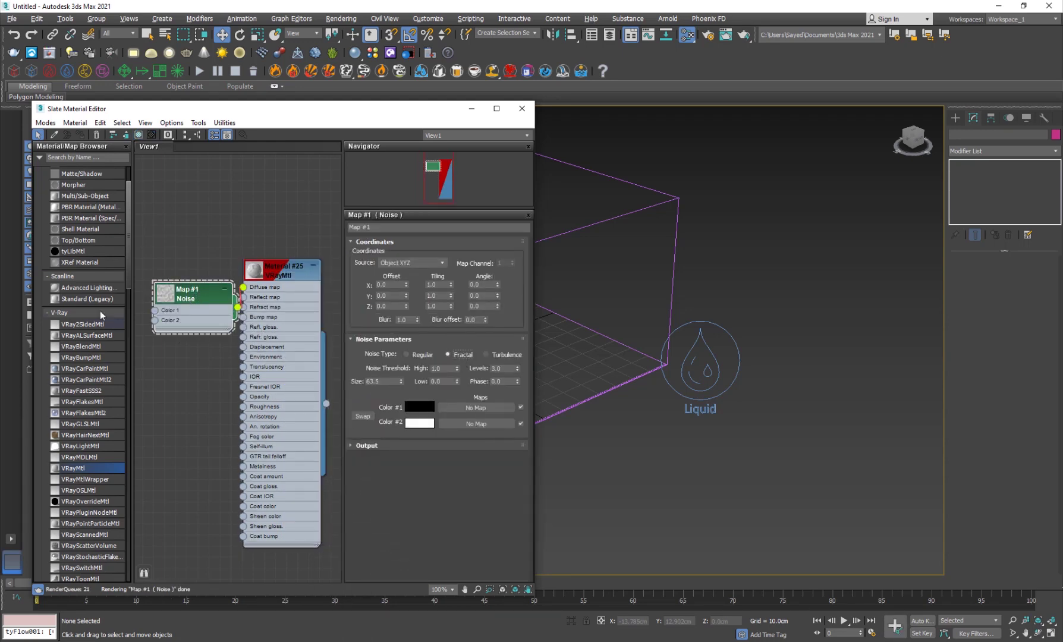
{"action": "left_click", "coordinate": [522, 109]}
{"action": "left_click", "coordinate": [954, 117]}
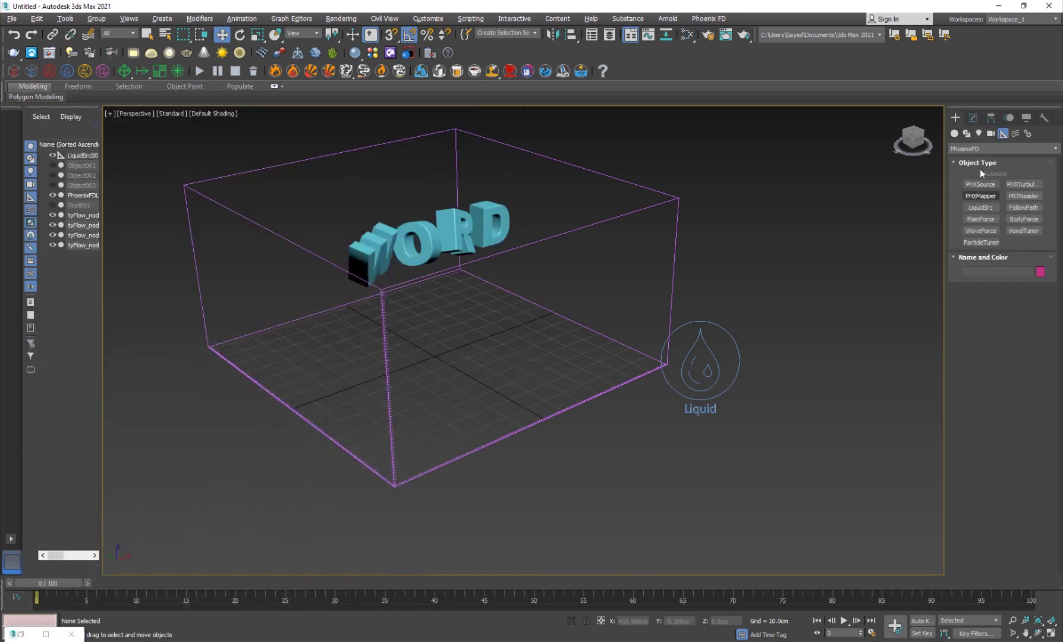
Create an Extended Primitives Torus Knot to the right of the WORD letters.
{"action": "left_click", "coordinate": [1000, 148]}
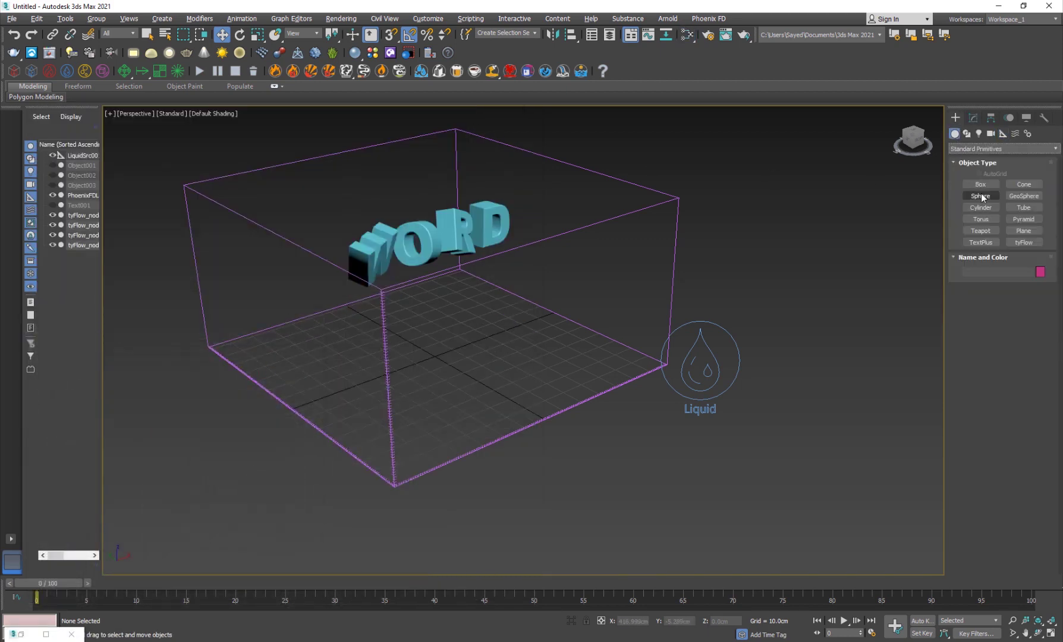
{"action": "left_click", "coordinate": [1000, 148]}
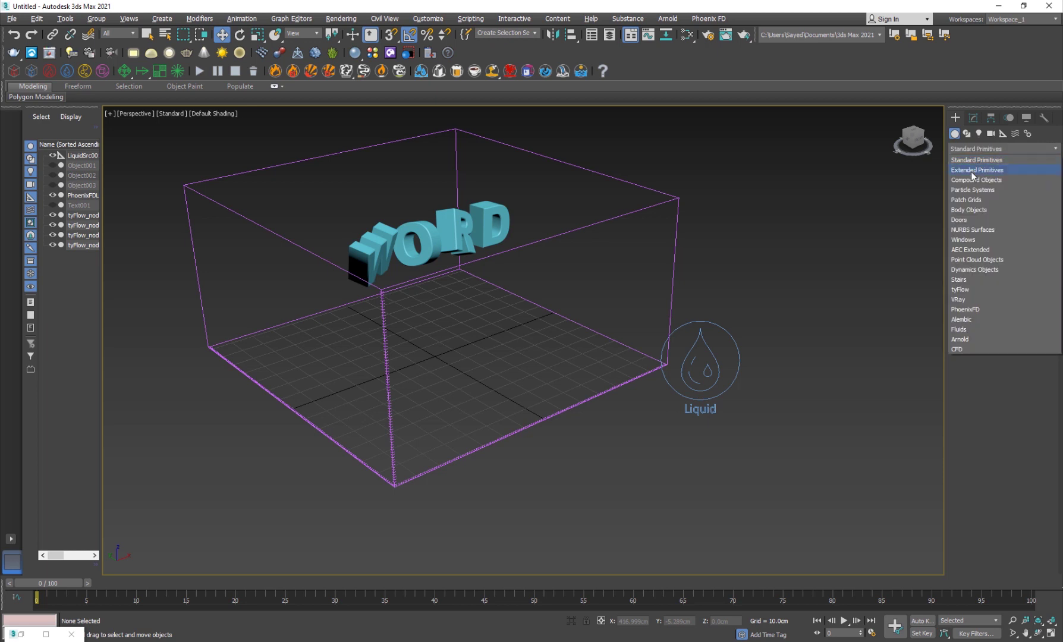
{"action": "left_click", "coordinate": [985, 166]}
{"action": "left_click", "coordinate": [1023, 185]}
{"action": "mouse_move", "coordinate": [563, 344]}
{"action": "left_mouse_down"}
{"action": "mouse_move", "coordinate": [628, 374]}
{"action": "mouse_move", "coordinate": [581, 356]}
{"action": "left_mouse_up"}
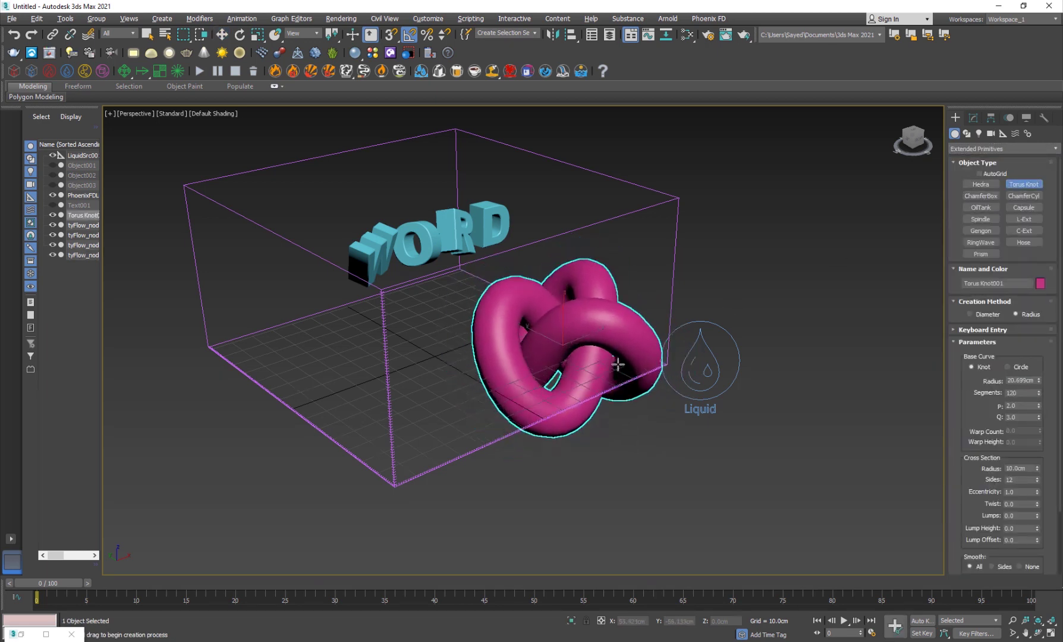
{"action": "right_click", "coordinate": [571, 349]}
Assign Material #25 to the torus knot and open its Fractal Noise map settings.
{"action": "key", "text": "m"}
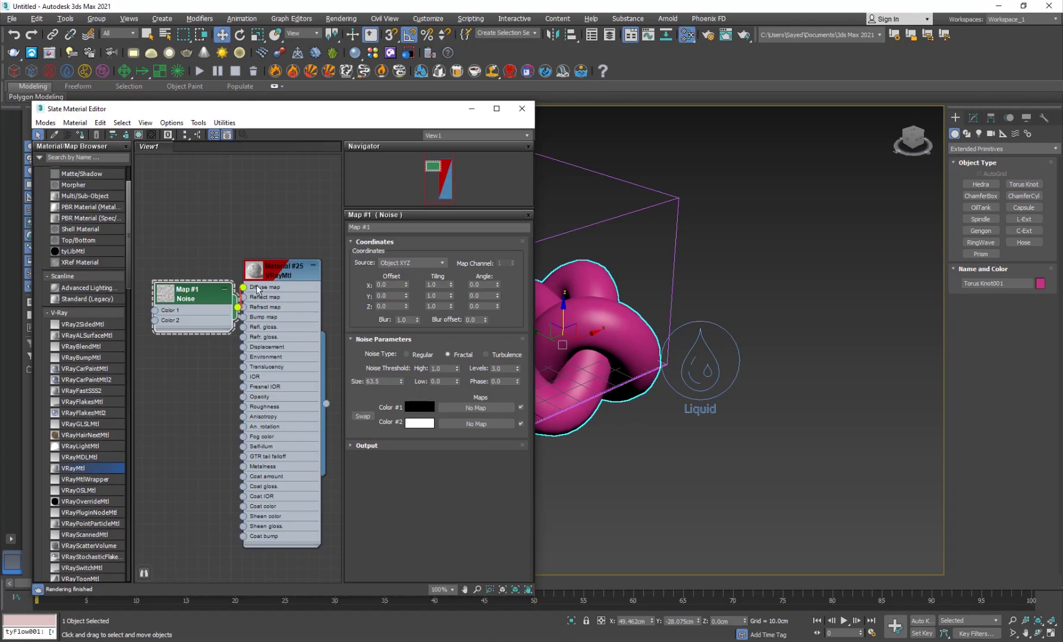
{"action": "left_click", "coordinate": [96, 135]}
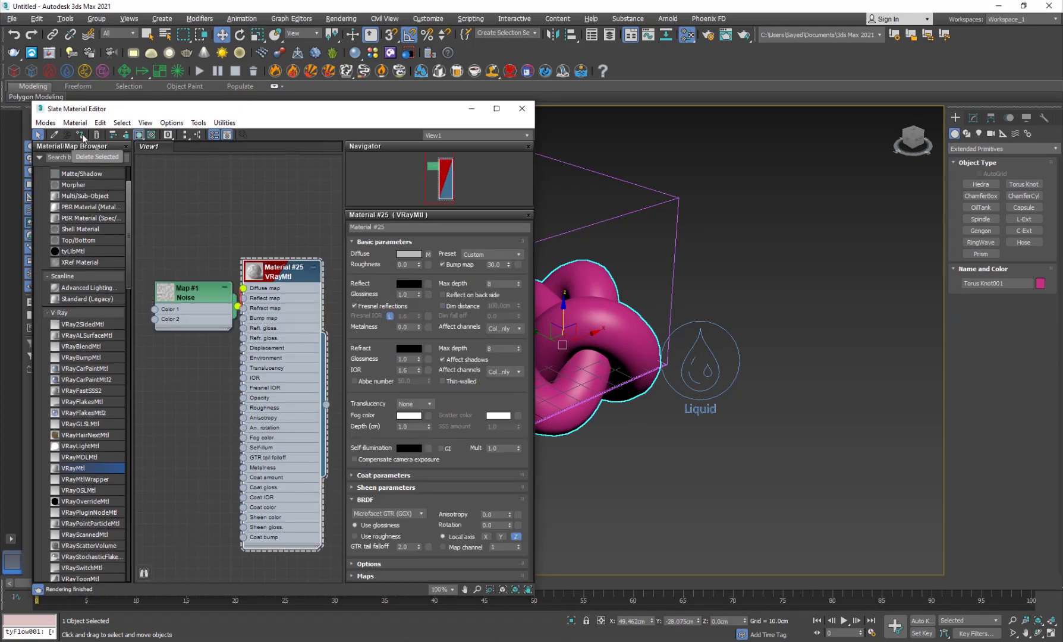
{"action": "left_click", "coordinate": [86, 137]}
{"action": "double_click", "coordinate": [197, 290]}
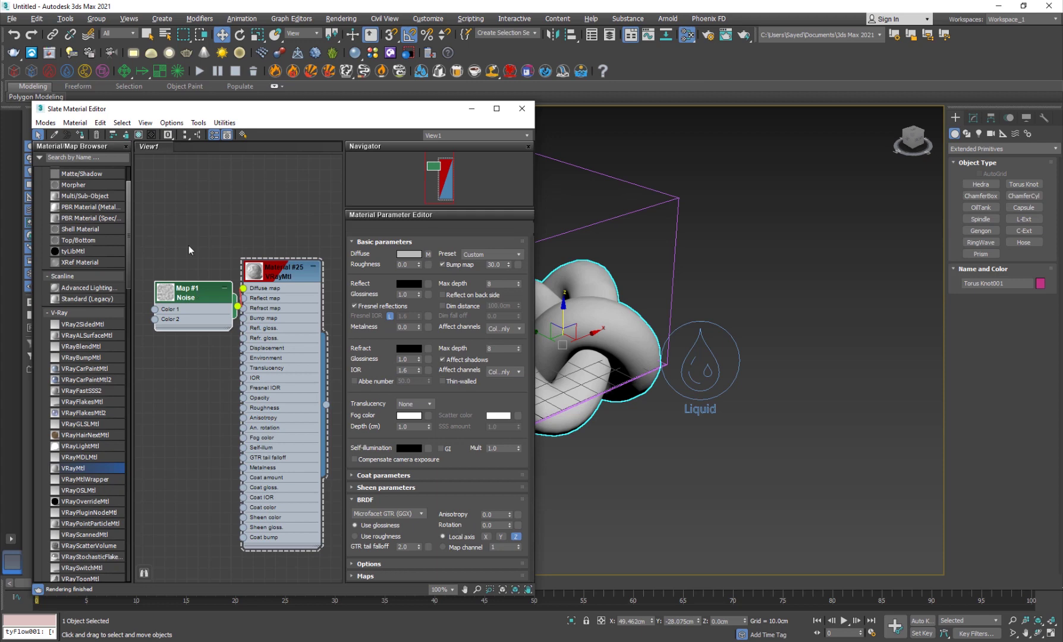
{"action": "left_click", "coordinate": [136, 135]}
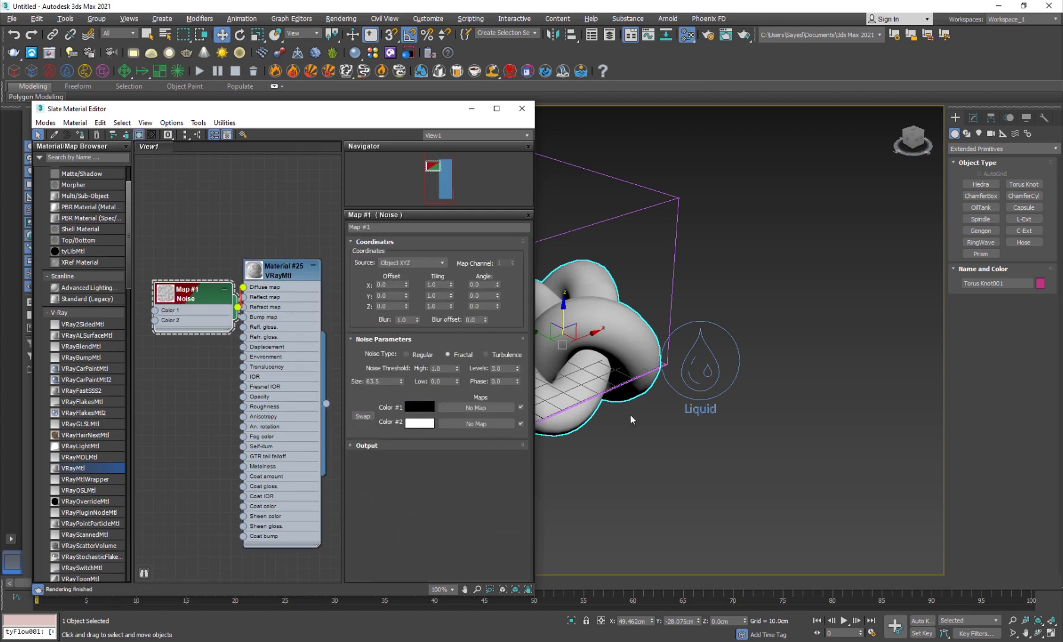
{"action": "mouse_move", "coordinate": [630, 419]}
{"action": "middle_mouse_down", "text": "alt"}
{"action": "mouse_move", "coordinate": [603, 452]}
{"action": "mouse_move", "coordinate": [696, 452]}
{"action": "mouse_move", "coordinate": [646, 451]}
{"action": "middle_mouse_up", "text": "alt"}
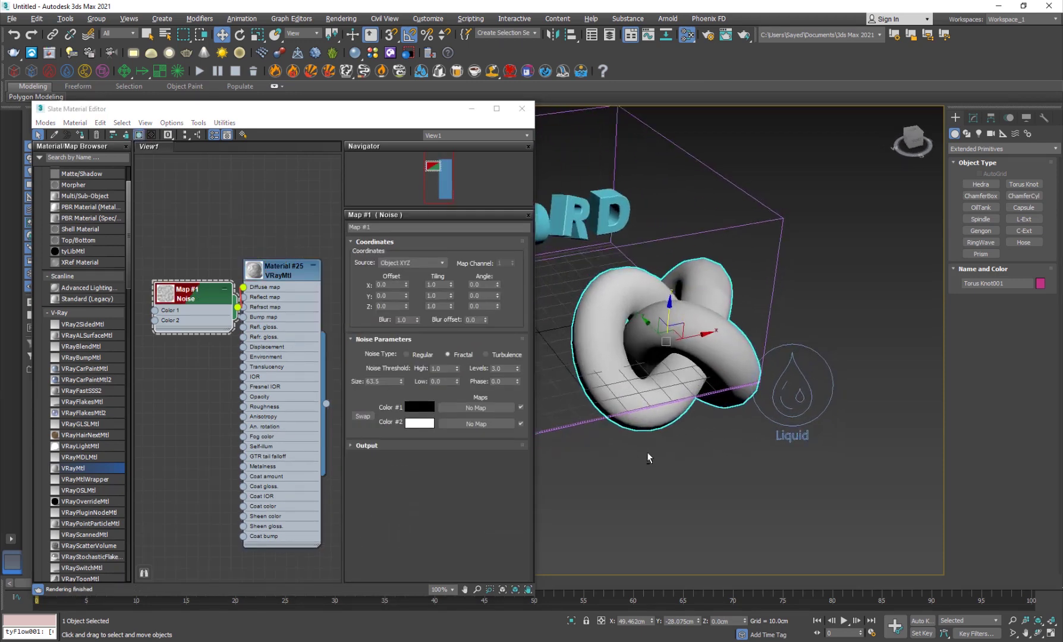
{"action": "left_click", "coordinate": [456, 355]}
Set the Noise thresholds to High 0.5 and Low 0.4, checking the pattern on the knot.
{"action": "double_click", "coordinate": [435, 369]}
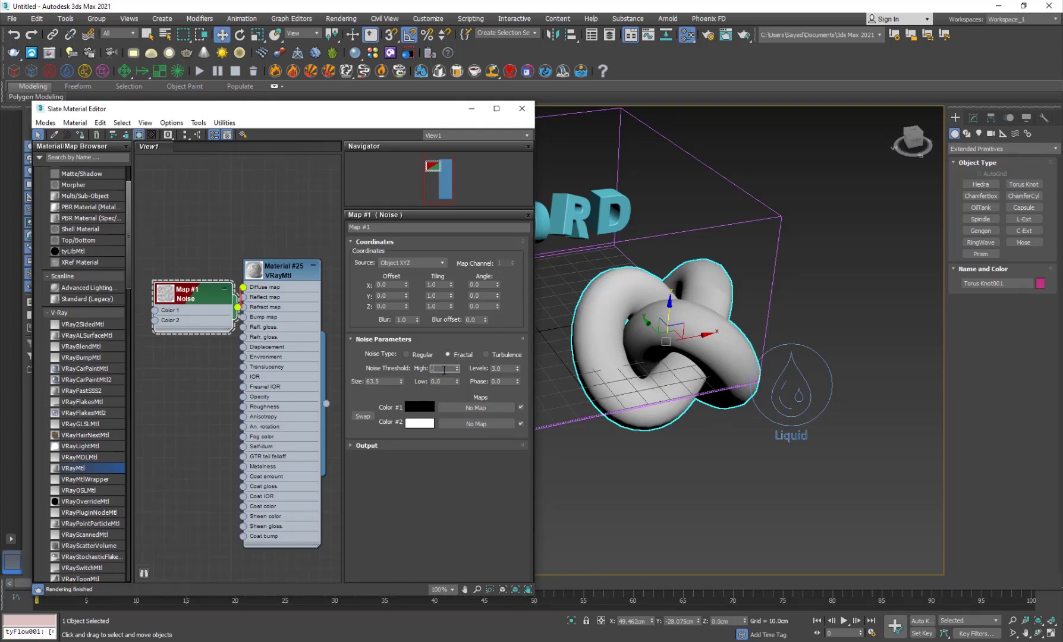
{"action": "type", "text": "0.4"}
{"action": "key", "text": "Tab"}
{"action": "key", "text": "Tab"}
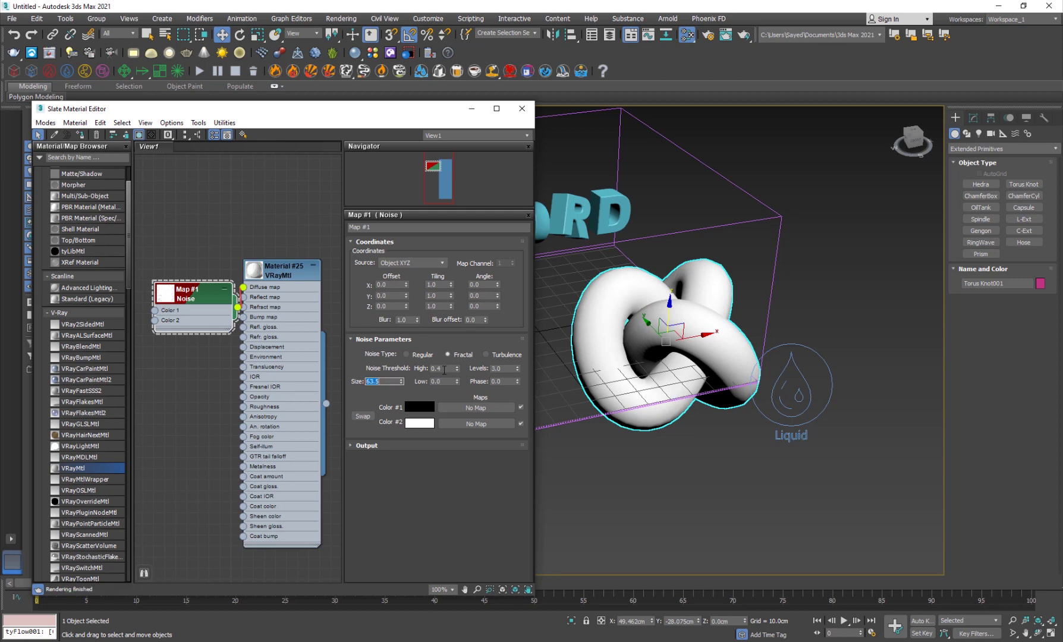
{"action": "key", "text": "Tab"}
{"action": "type", "text": "0.5"}
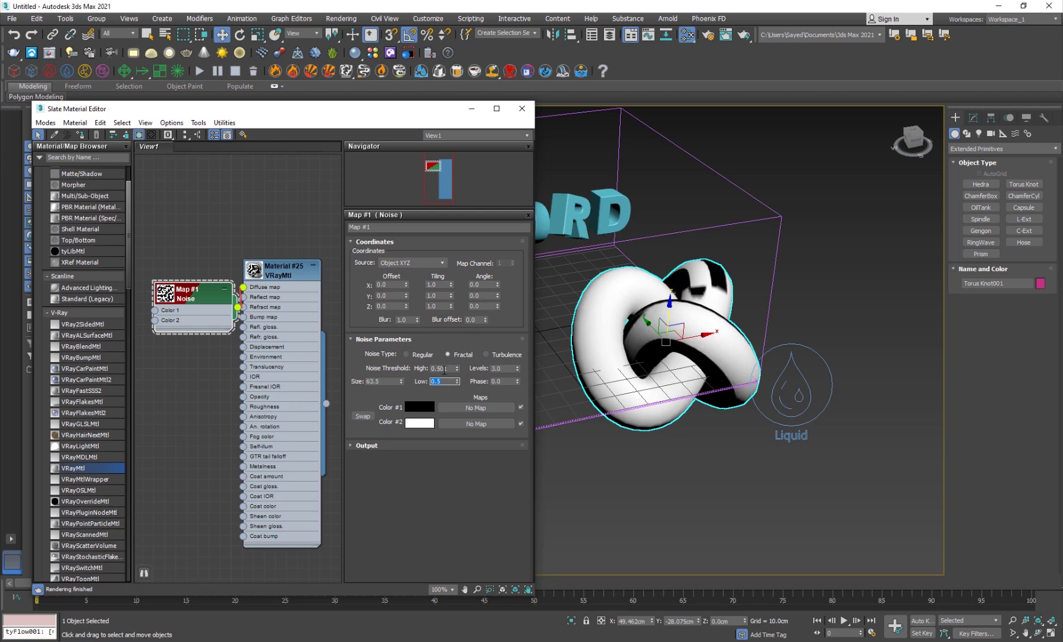
{"action": "middle_click_drag", "start_coordinate": [750, 441], "coordinate": [631, 401], "text": "alt"}
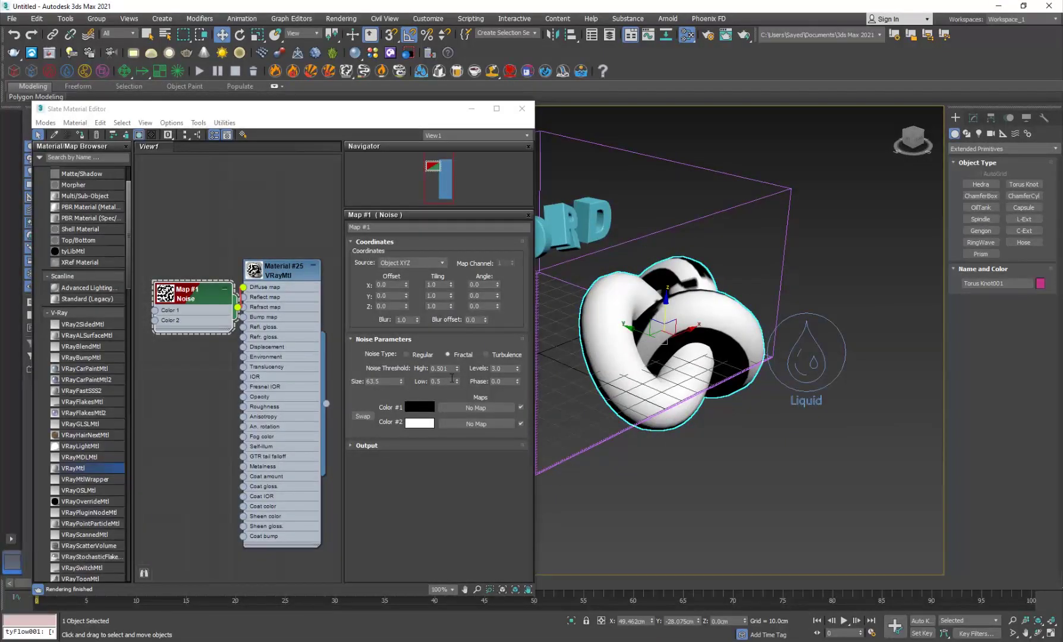
{"action": "type", "text": "0.4"}
{"action": "key", "text": "Return"}
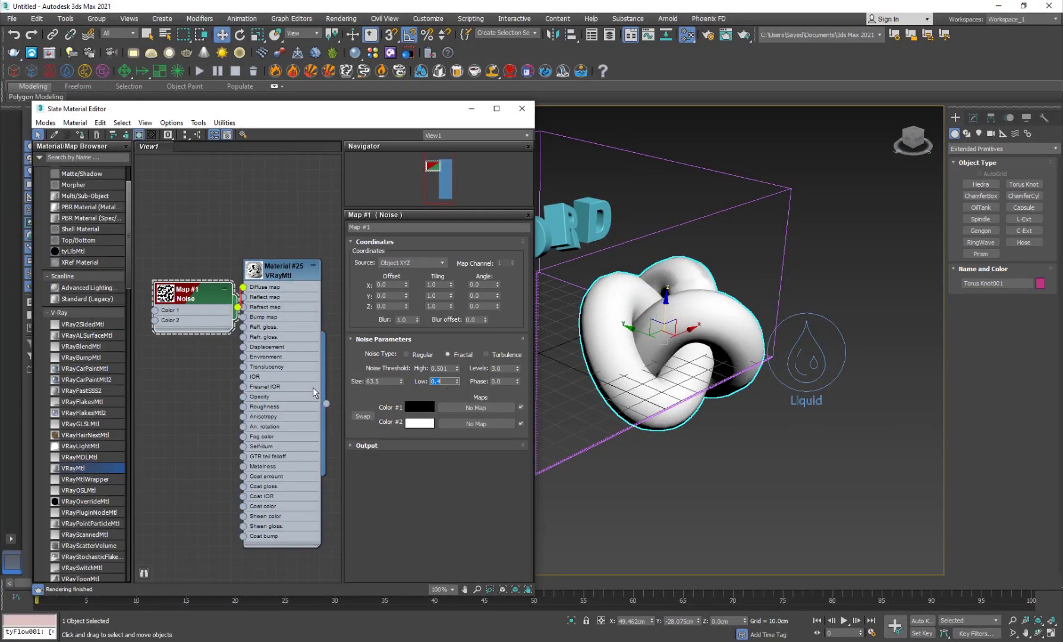
{"action": "double_click", "coordinate": [437, 368]}
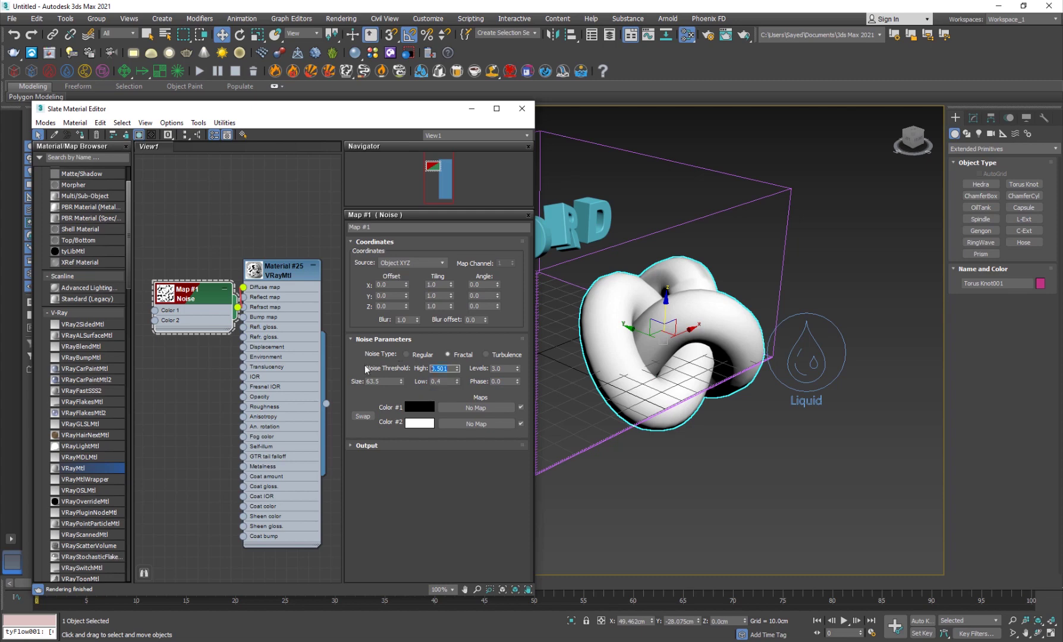
{"action": "type", "text": "0.43"}
{"action": "key", "text": "Return"}
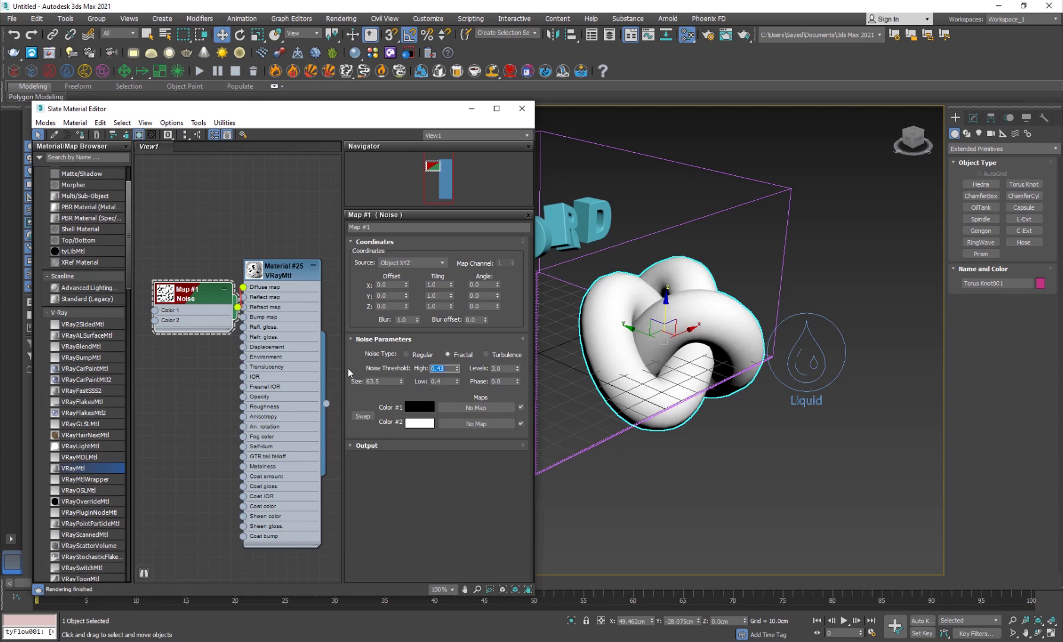
{"action": "type", "text": "0.4"}
{"action": "key", "text": "Return"}
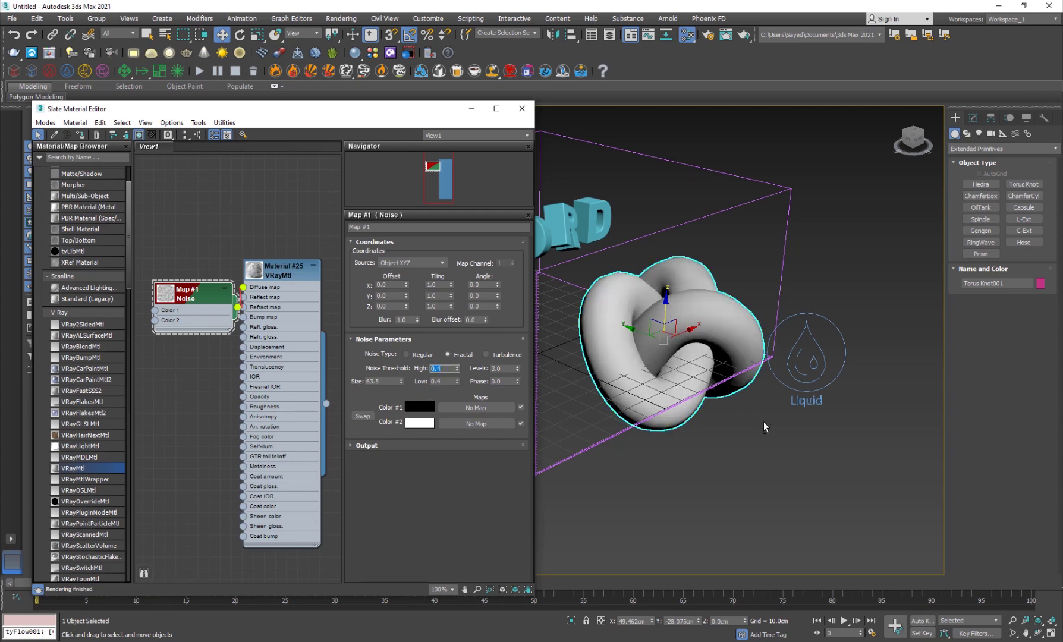
{"action": "mouse_move", "coordinate": [763, 427]}
{"action": "middle_mouse_down", "text": "alt"}
{"action": "mouse_move", "coordinate": [616, 432]}
{"action": "mouse_move", "coordinate": [681, 398]}
{"action": "middle_mouse_up", "text": "alt"}
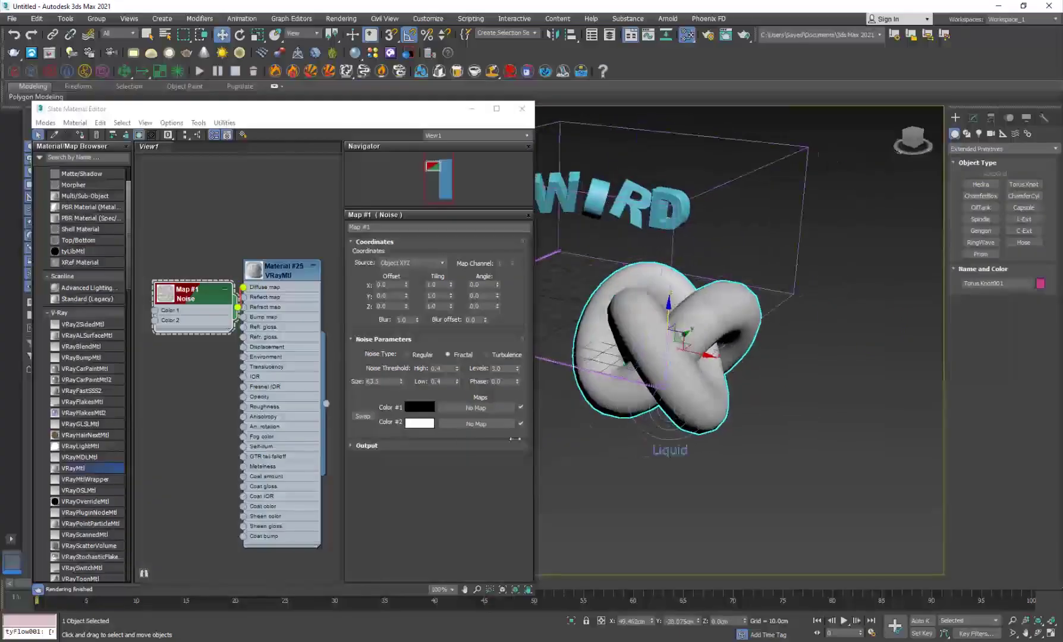
{"action": "double_click", "coordinate": [436, 369]}
{"action": "type", "text": "0.5"}
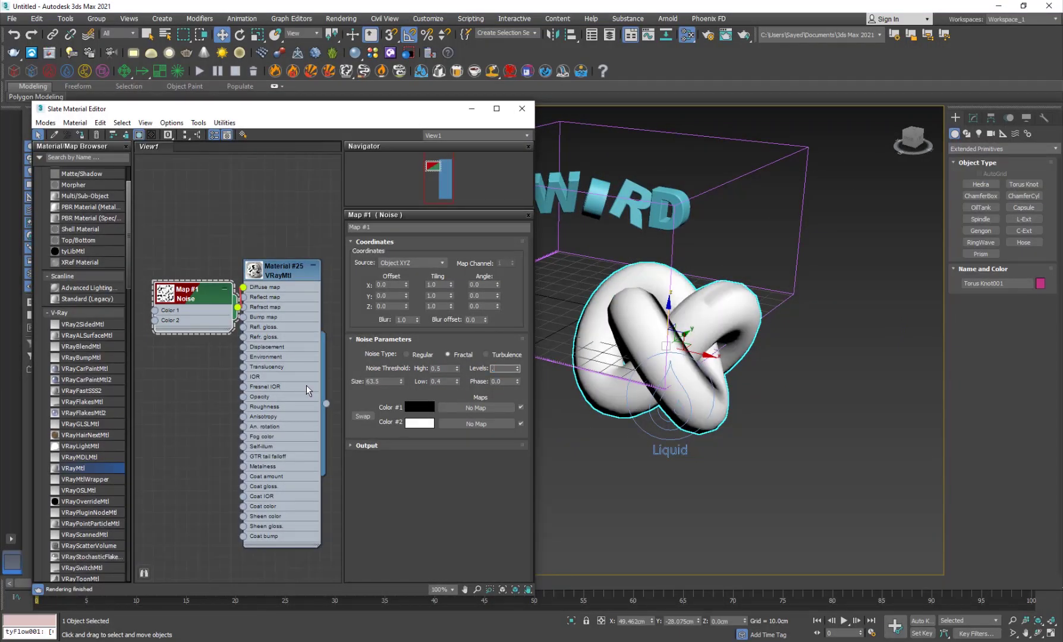
{"action": "key", "text": "Tab"}
{"action": "key", "text": "Return"}
{"action": "mouse_move", "coordinate": [681, 398]}
{"action": "middle_mouse_down", "text": "alt"}
{"action": "mouse_move", "coordinate": [737, 405]}
{"action": "mouse_move", "coordinate": [718, 309]}
{"action": "middle_mouse_up", "text": "alt"}
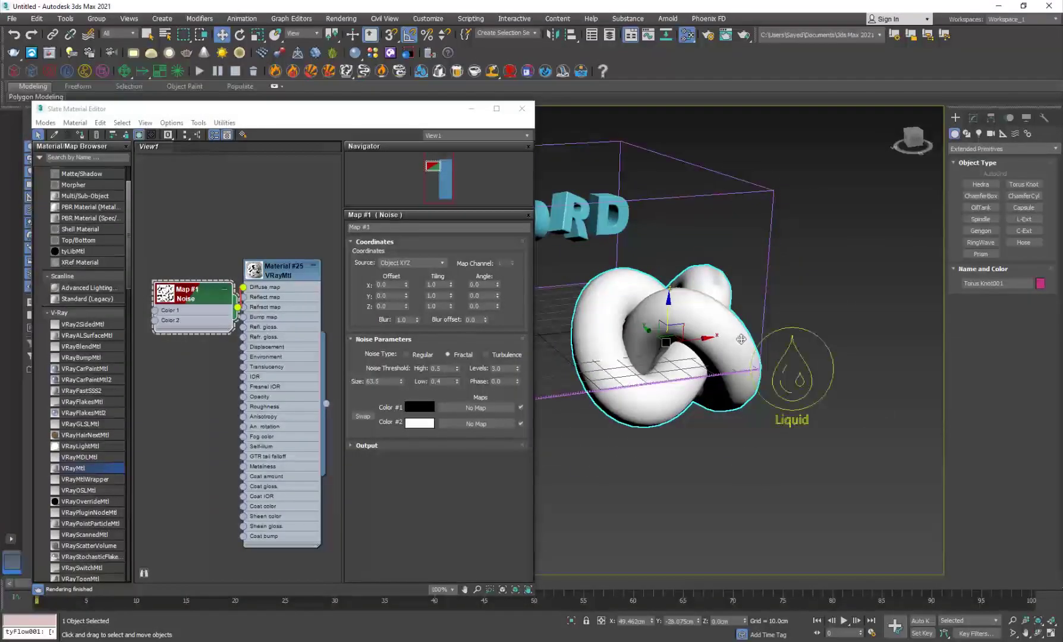
Delete the torus knot and close the Slate Material Editor.
{"action": "key", "text": "Delete"}
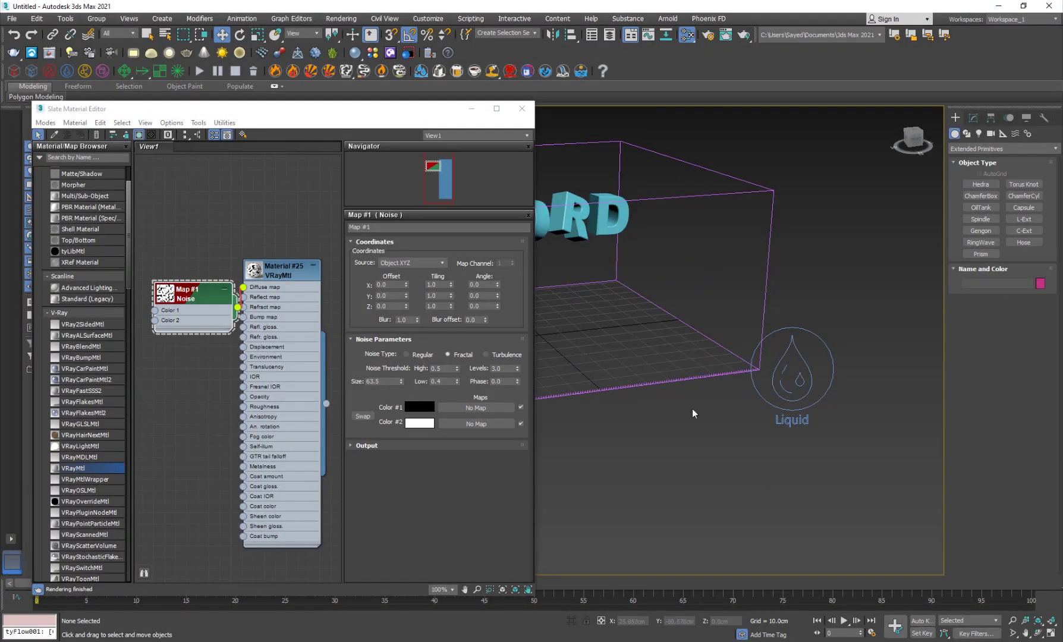
{"action": "scroll", "coordinate": [656, 390], "scroll_direction": "up", "scroll_amount": 2}
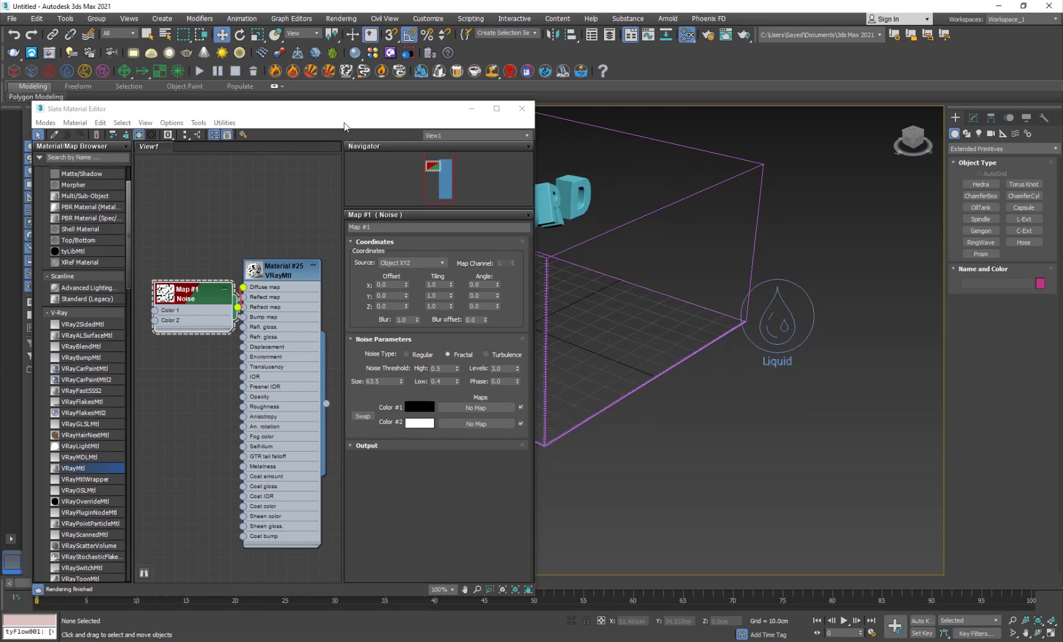
{"action": "left_click_drag", "start_coordinate": [344, 109], "coordinate": [306, 107]}
{"action": "left_click", "coordinate": [483, 107]}
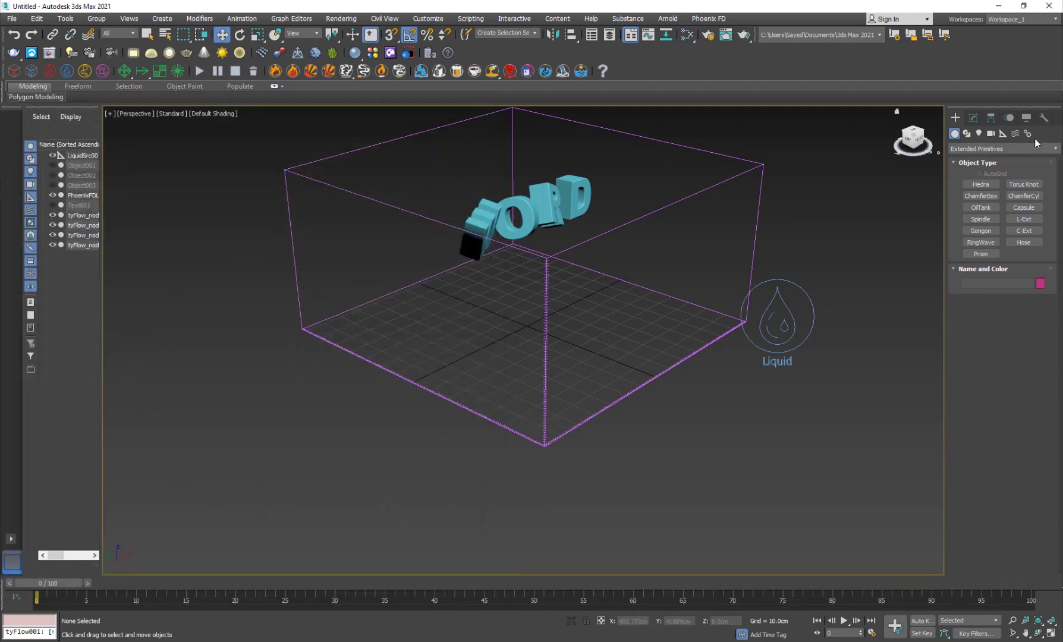
Create a PhoenixFD PHXMapper helper beside the Liquid icon.
{"action": "left_click", "coordinate": [995, 148]}
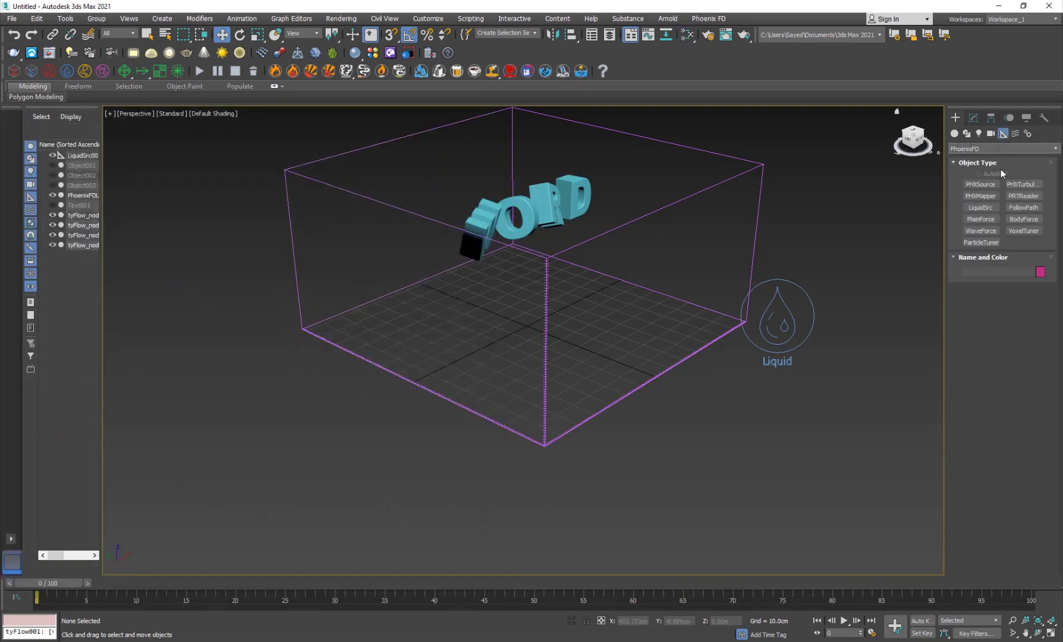
{"action": "left_click", "coordinate": [982, 195]}
{"action": "left_click_drag", "start_coordinate": [756, 388], "coordinate": [797, 406]}
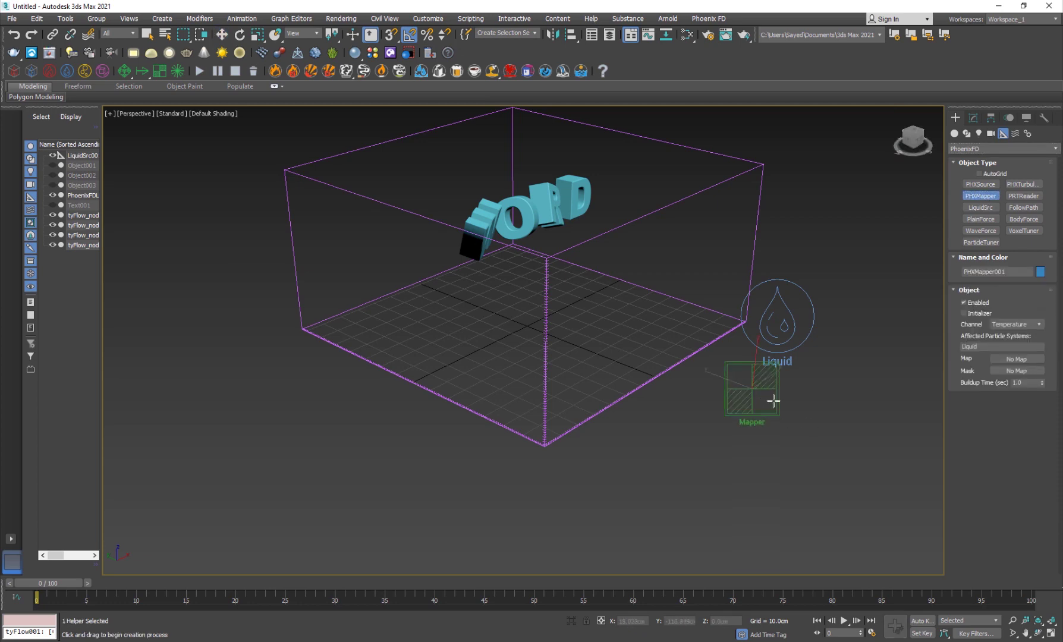
{"action": "right_click", "coordinate": [798, 407]}
{"action": "mouse_move", "coordinate": [611, 396]}
{"action": "middle_mouse_down", "text": "alt"}
{"action": "mouse_move", "coordinate": [593, 328]}
{"action": "mouse_move", "coordinate": [511, 348]}
{"action": "middle_mouse_up", "text": "alt"}
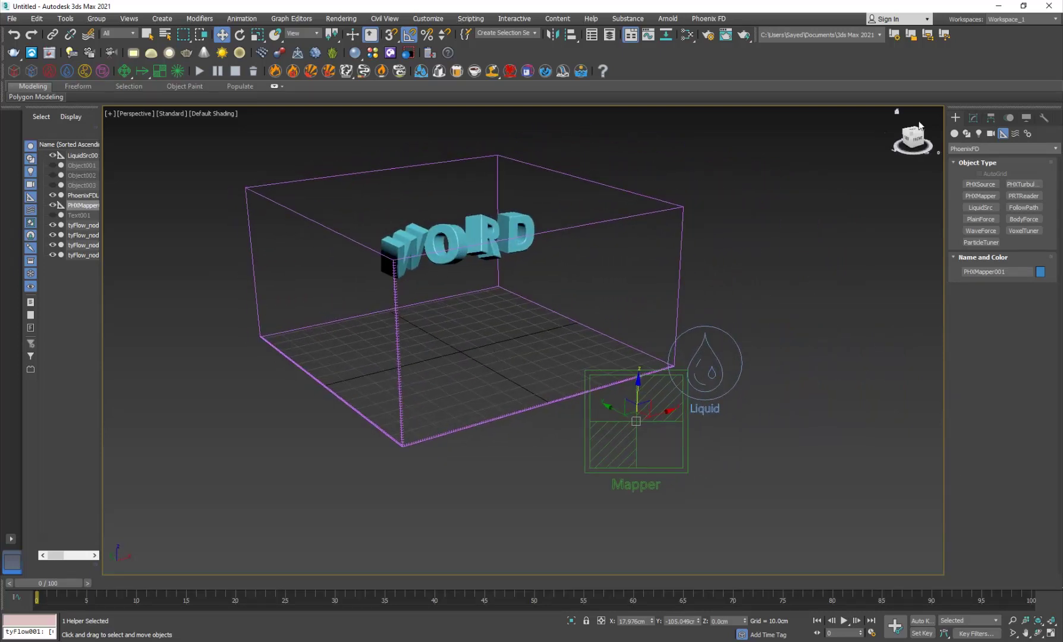
Turn off Initializer on PHXMapper001, map the Viscosity channel, and assign an Output map.
{"action": "left_click", "coordinate": [973, 118]}
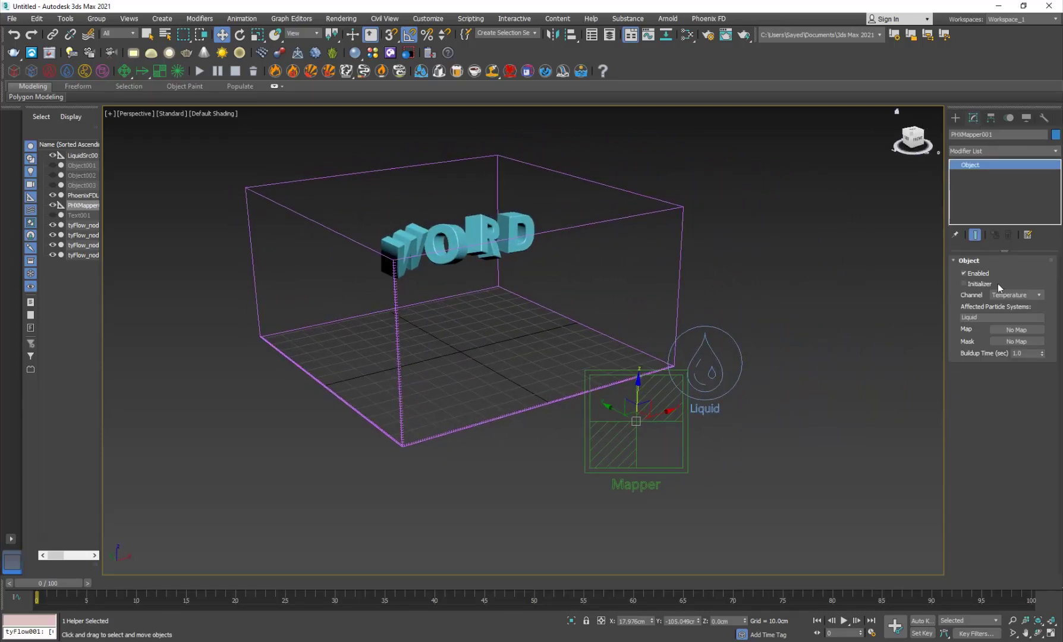
{"action": "left_click", "coordinate": [982, 285]}
{"action": "left_click", "coordinate": [1015, 295]}
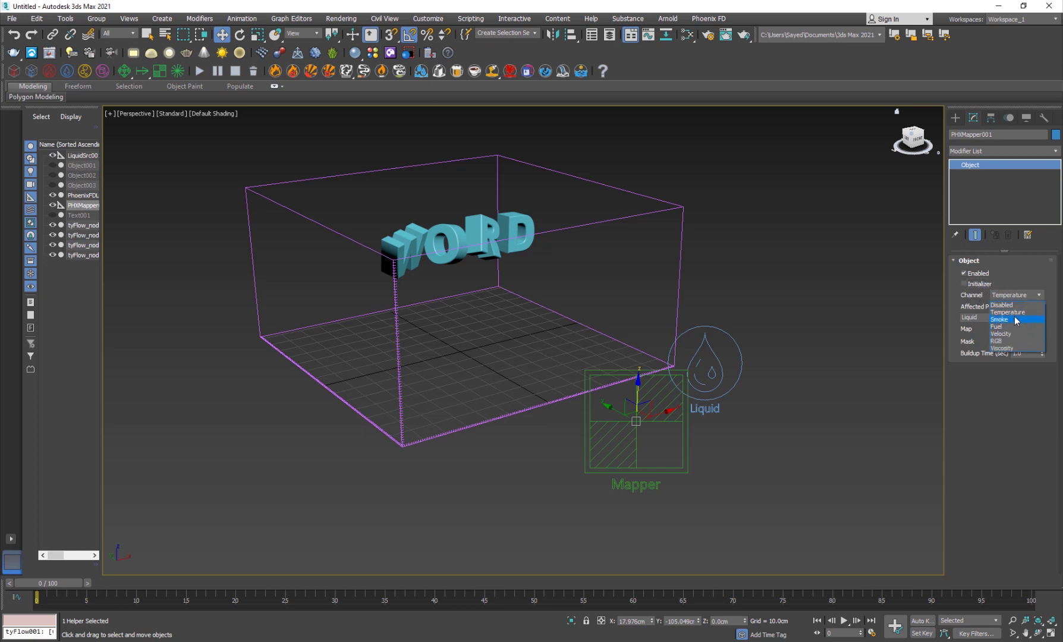
{"action": "left_click", "coordinate": [1010, 351]}
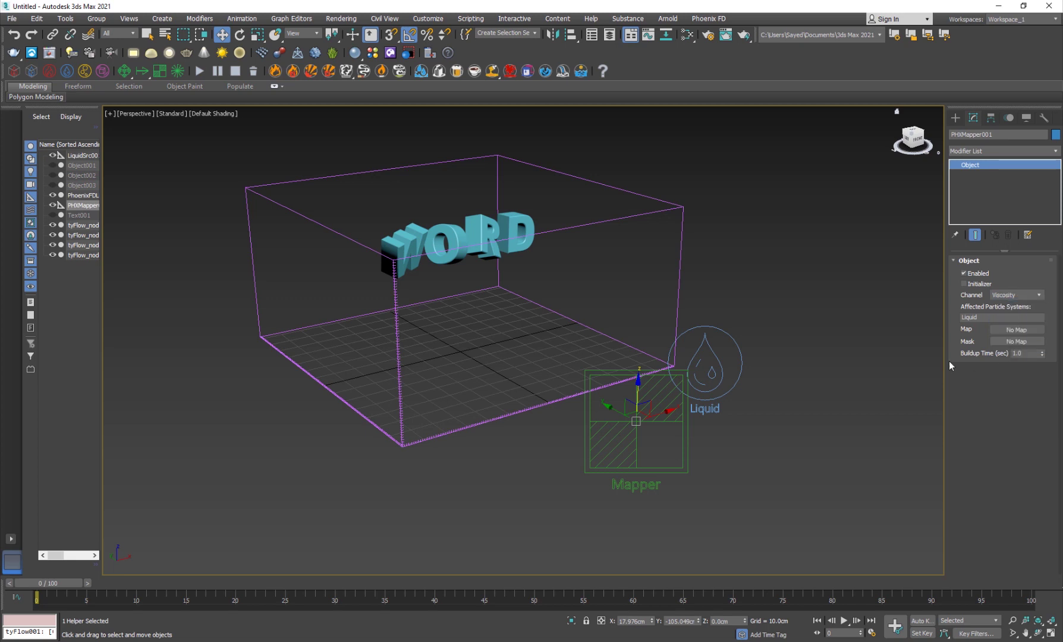
{"action": "left_click", "coordinate": [983, 319]}
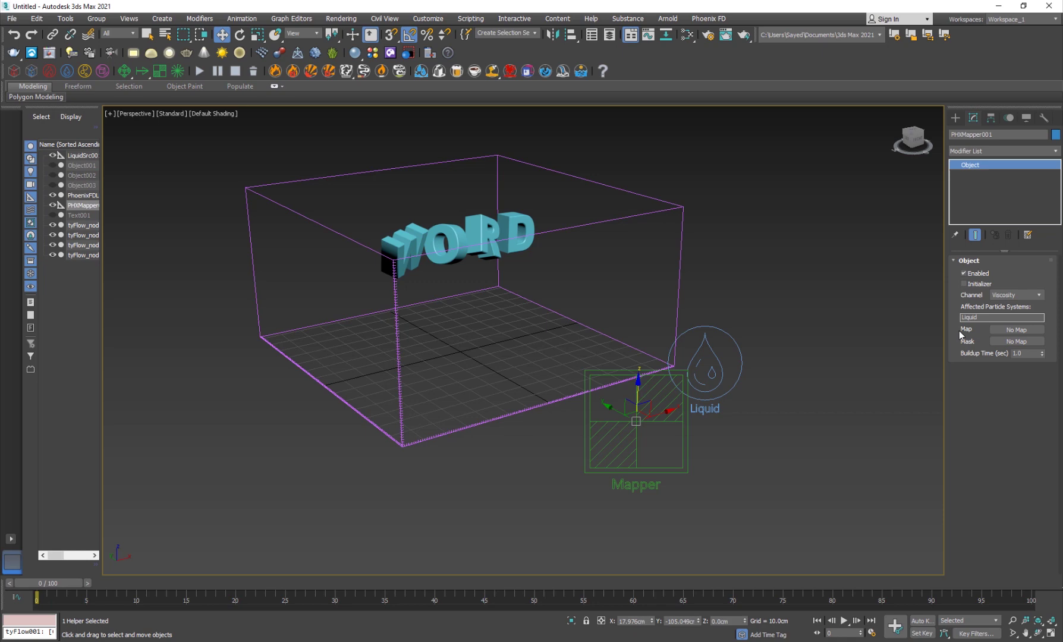
{"action": "left_click", "coordinate": [1017, 329]}
{"action": "scroll", "coordinate": [489, 410], "scroll_direction": "down", "scroll_amount": 2}
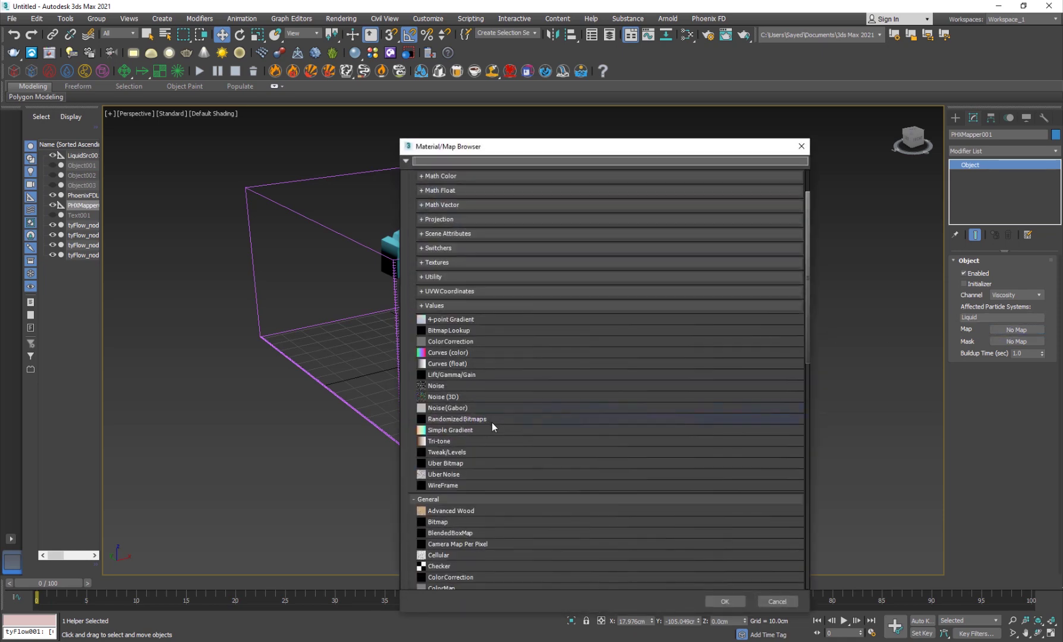
{"action": "scroll", "coordinate": [477, 416], "scroll_direction": "down", "scroll_amount": 1}
{"action": "scroll", "coordinate": [477, 415], "scroll_direction": "down", "scroll_amount": 2}
{"action": "scroll", "coordinate": [475, 417], "scroll_direction": "down", "scroll_amount": 2}
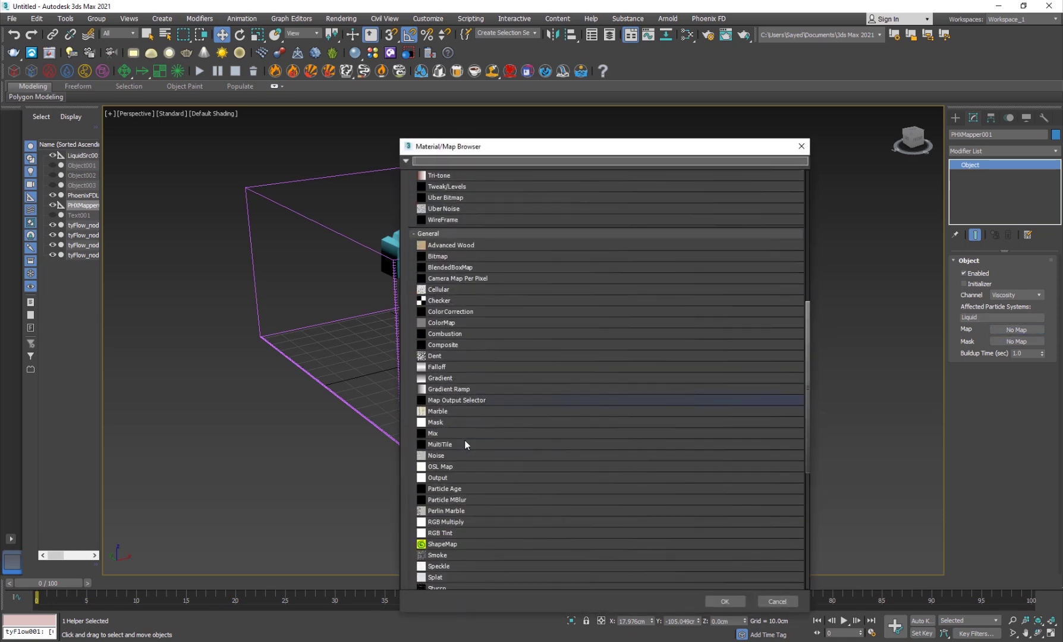
{"action": "scroll", "coordinate": [465, 440], "scroll_direction": "down", "scroll_amount": 2}
{"action": "double_click", "coordinate": [441, 412]}
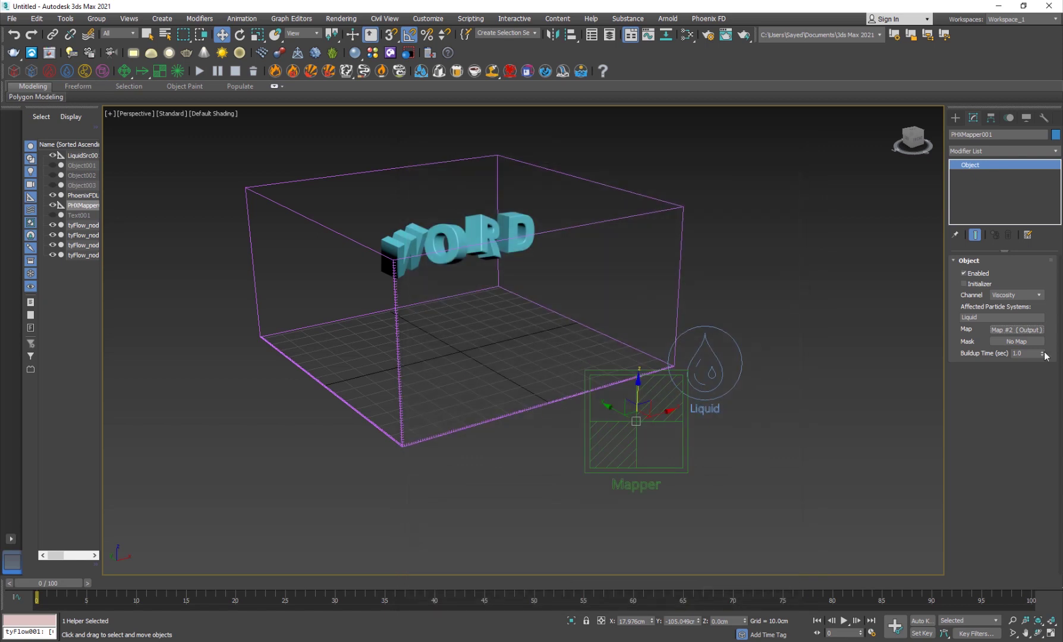
Instance the mapper's Output map into the Slate editor and set its Output Amount to 0.
{"action": "key", "text": "m"}
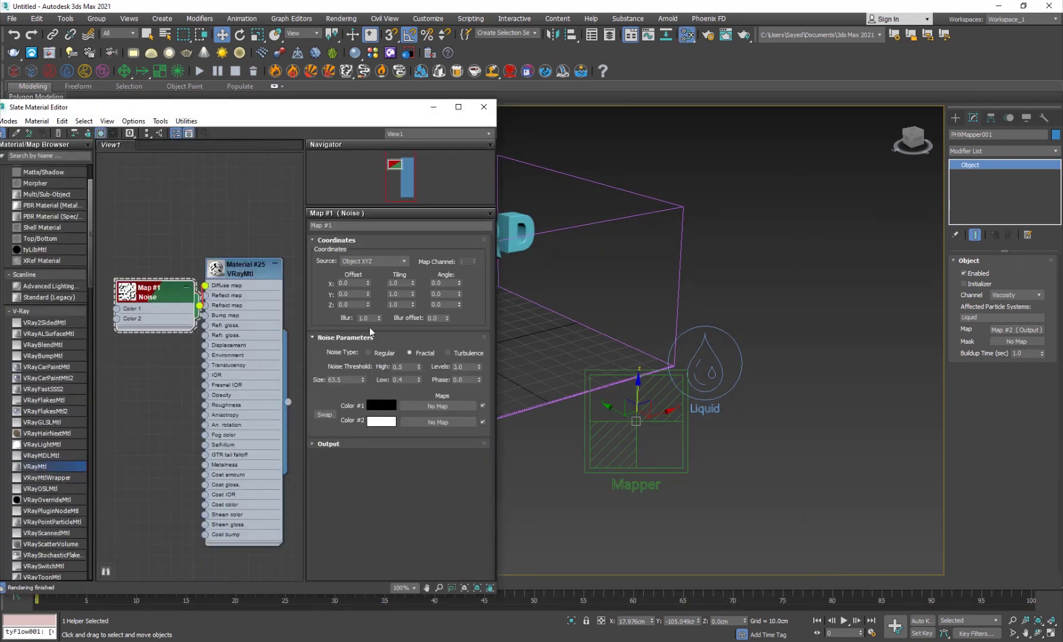
{"action": "middle_click_drag", "start_coordinate": [274, 399], "coordinate": [216, 406]}
{"action": "left_click", "coordinate": [230, 341]}
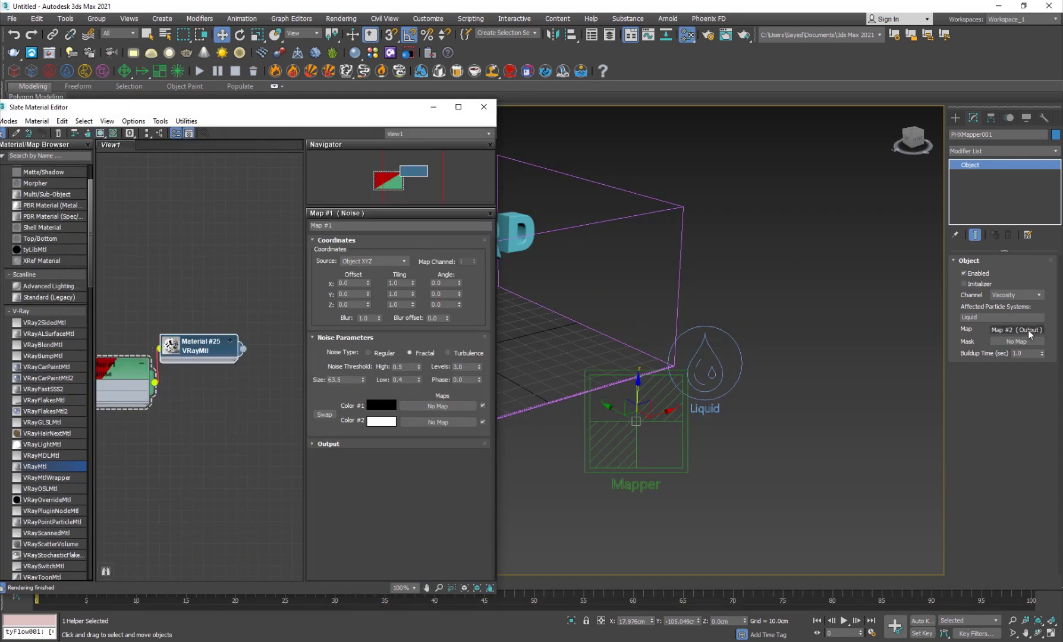
{"action": "left_click_drag", "start_coordinate": [388, 409], "coordinate": [255, 272]}
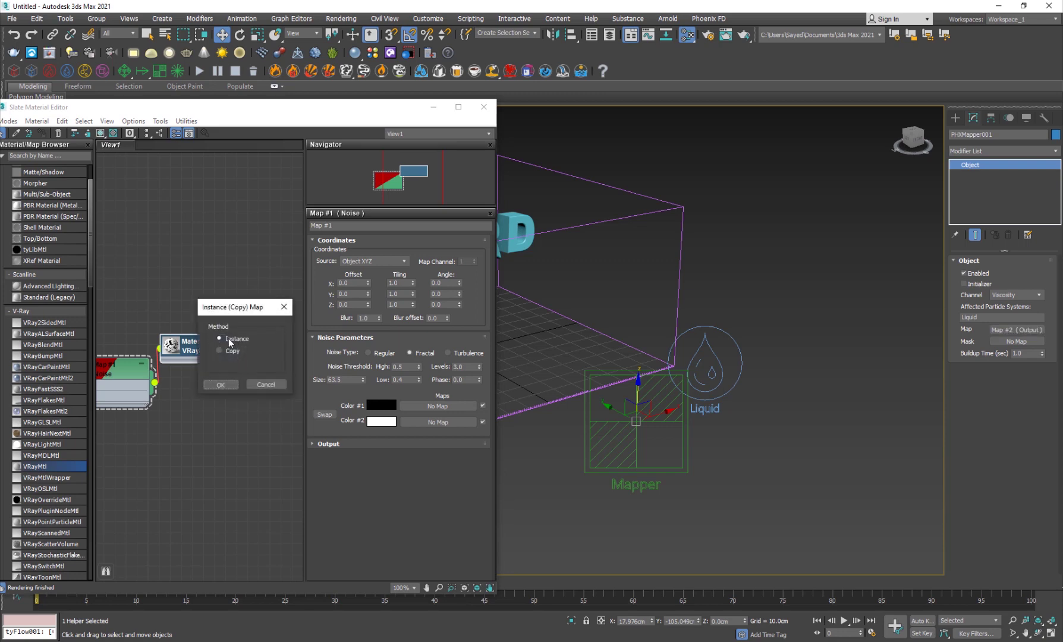
{"action": "left_click_drag", "start_coordinate": [235, 309], "coordinate": [264, 274]}
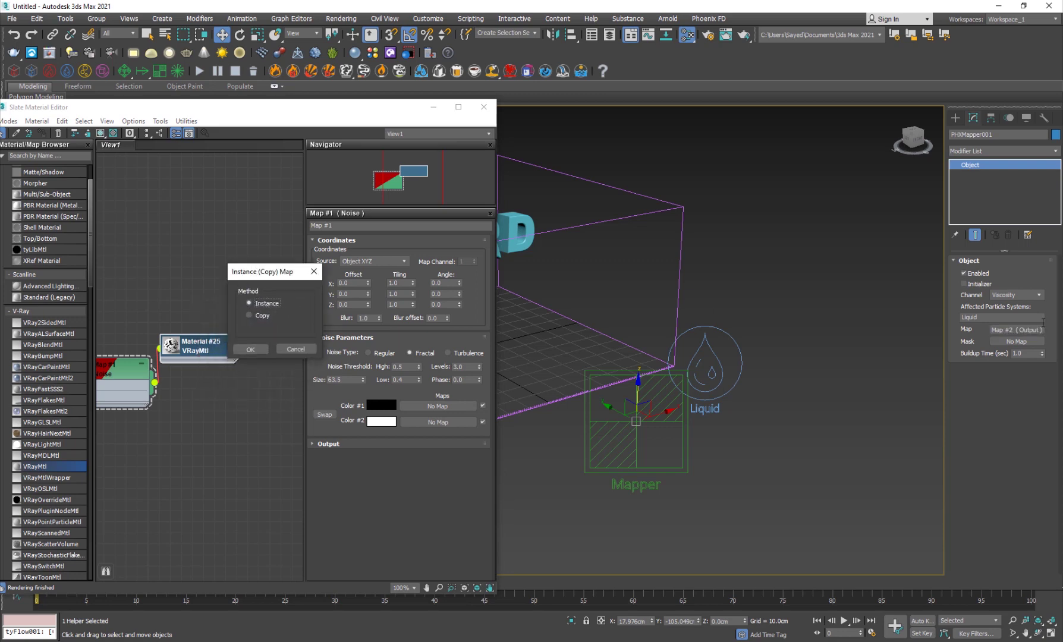
{"action": "left_click", "coordinate": [253, 350]}
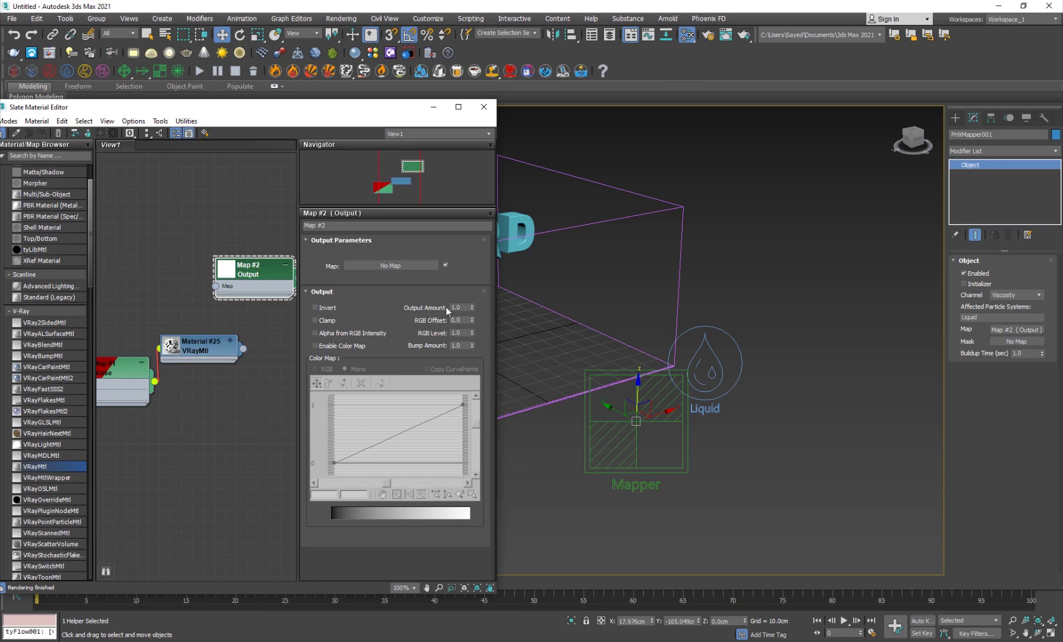
{"action": "left_click_drag", "start_coordinate": [470, 308], "coordinate": [471, 308]}
{"action": "type", "text": "1"}
{"action": "key", "text": "Return"}
{"action": "key", "text": "Return"}
Wire the Noise map into the mapper's Mask, set Buildup Time to 0, and close the editor.
{"action": "left_click_drag", "start_coordinate": [337, 119], "coordinate": [256, 113]}
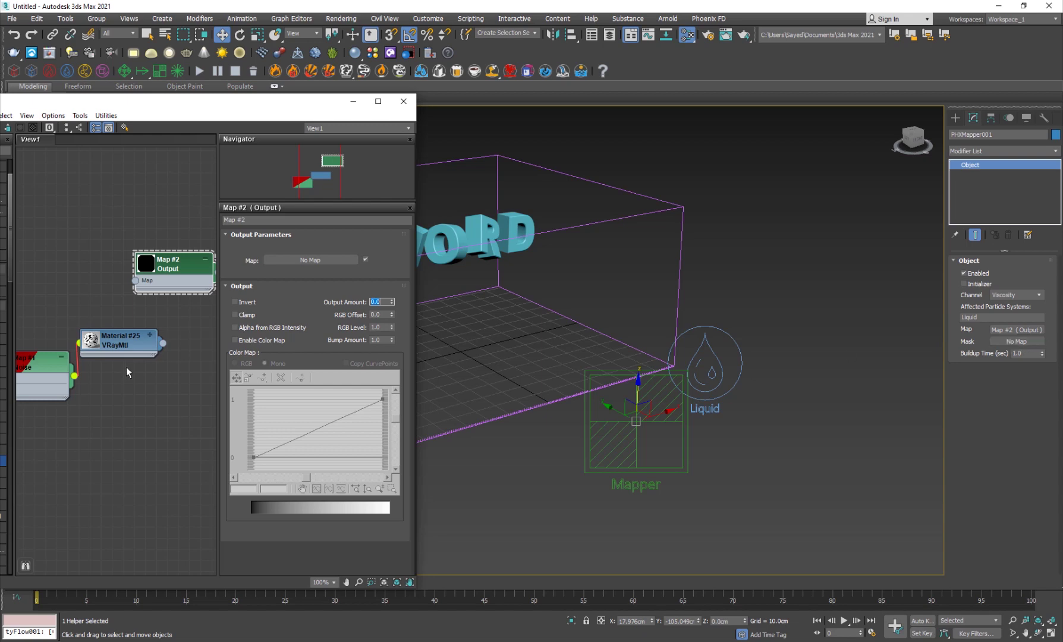
{"action": "middle_click_drag", "start_coordinate": [40, 360], "coordinate": [84, 347]}
{"action": "double_click", "coordinate": [84, 347]}
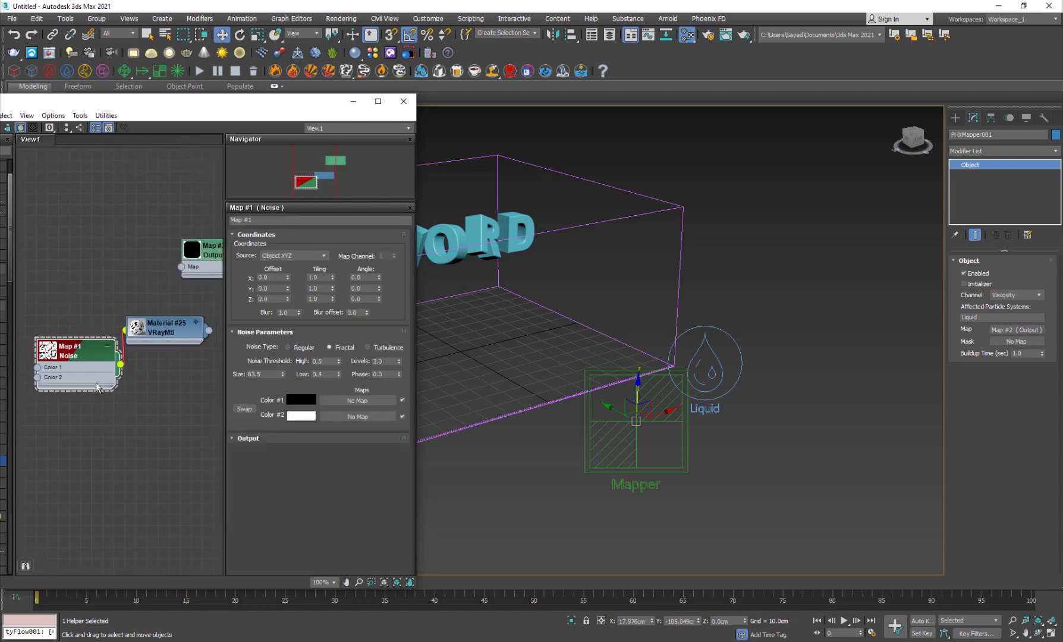
{"action": "left_click_drag", "start_coordinate": [120, 363], "coordinate": [1008, 342]}
{"action": "left_click", "coordinate": [506, 358]}
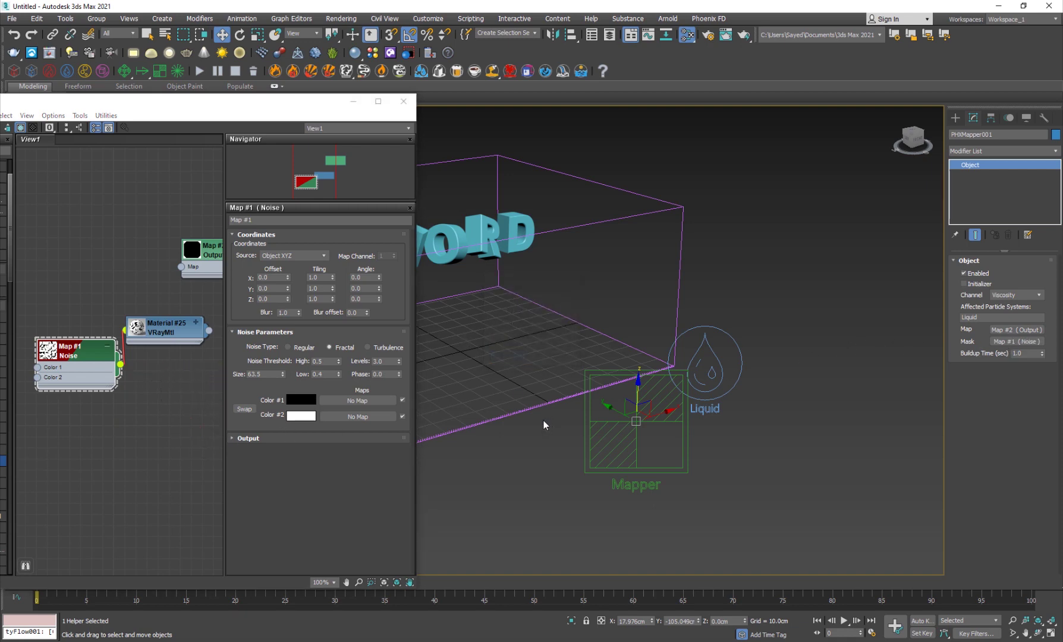
{"action": "double_click", "coordinate": [46, 350]}
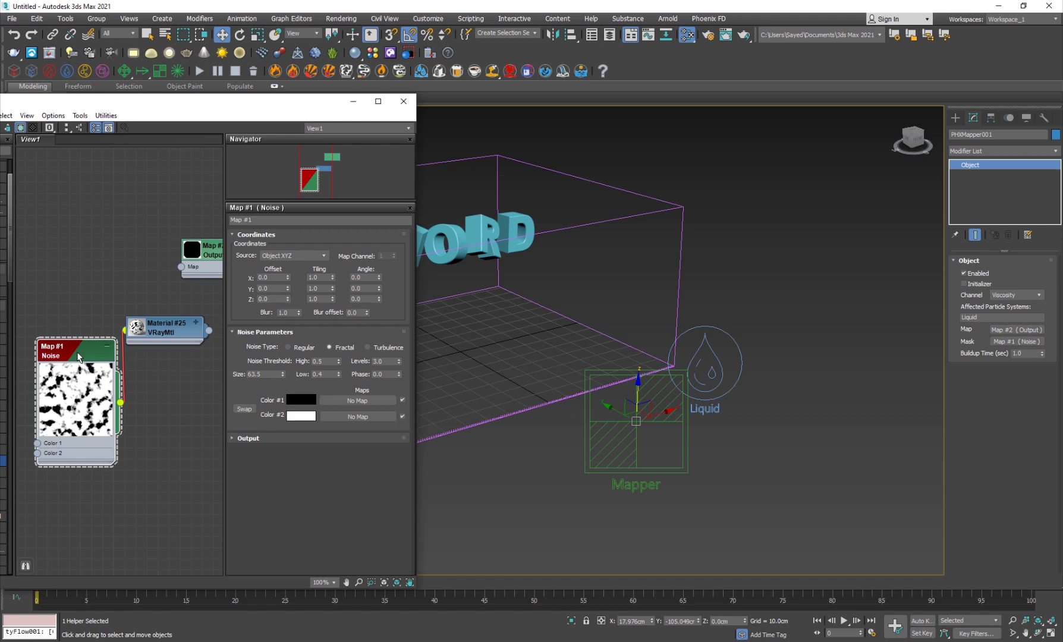
{"action": "mouse_move", "coordinate": [78, 356]}
{"action": "left_mouse_down"}
{"action": "mouse_move", "coordinate": [111, 337]}
{"action": "mouse_move", "coordinate": [71, 195]}
{"action": "left_mouse_up"}
{"action": "left_click", "coordinate": [112, 337]}
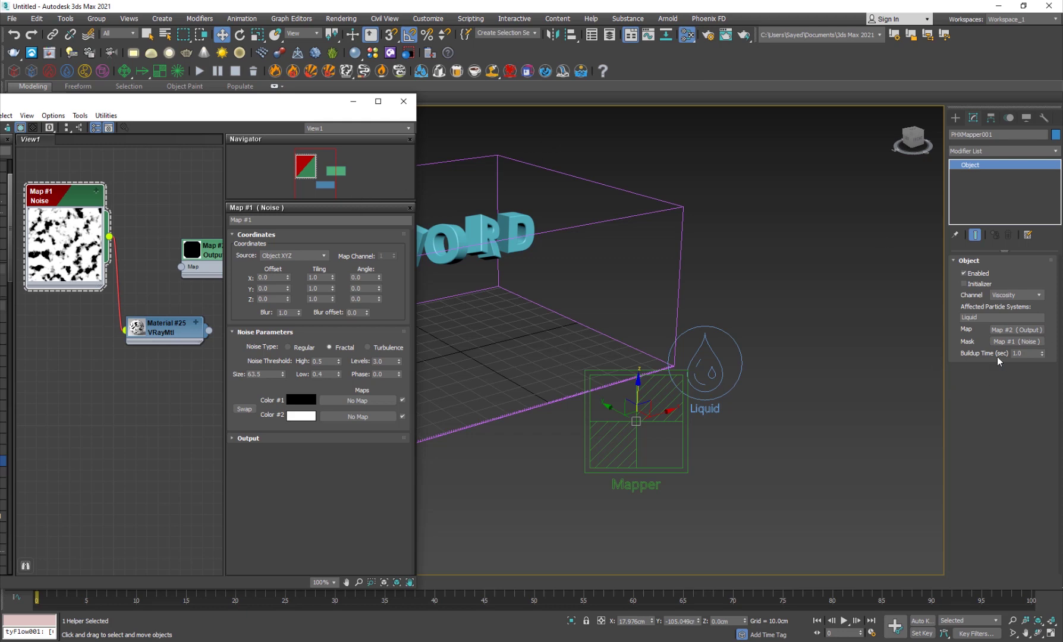
{"action": "left_click", "coordinate": [1044, 356]}
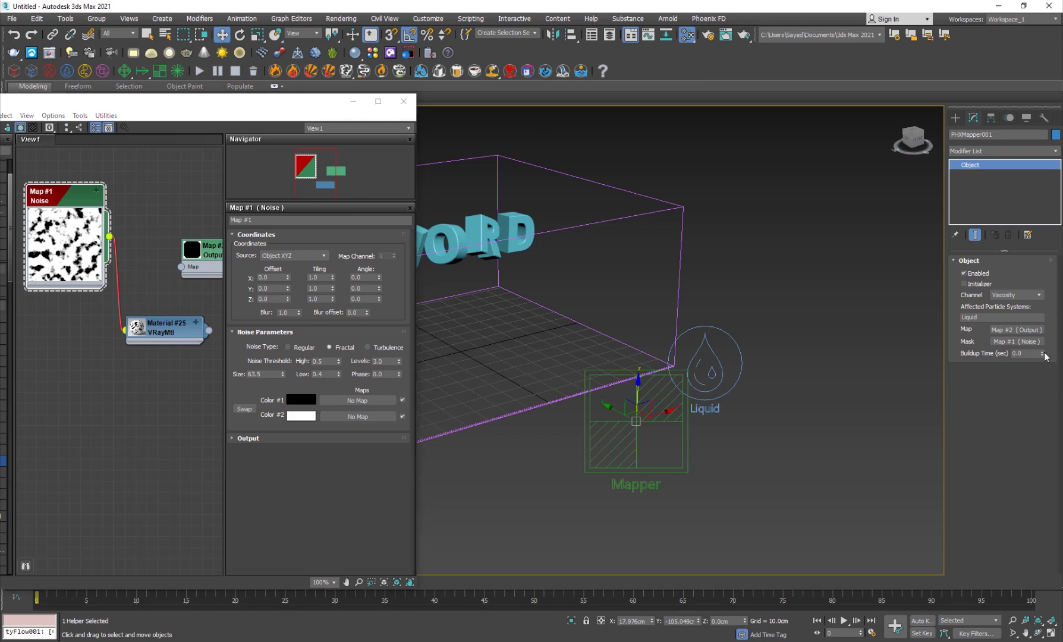
{"action": "left_click", "coordinate": [403, 101]}
Select PhoenixFDLiquid001 and start the liquid simulation.
{"action": "mouse_move", "coordinate": [406, 357]}
{"action": "middle_mouse_down", "text": "alt"}
{"action": "mouse_move", "coordinate": [370, 356]}
{"action": "mouse_move", "coordinate": [439, 387]}
{"action": "mouse_move", "coordinate": [489, 344]}
{"action": "middle_mouse_up", "text": "alt"}
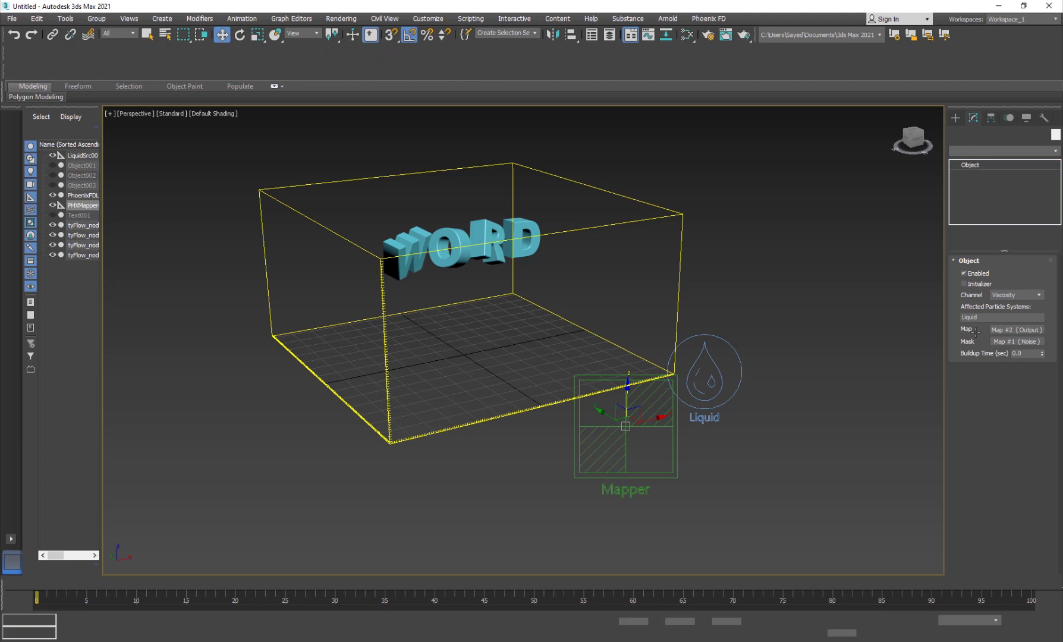
{"action": "left_click", "coordinate": [933, 316]}
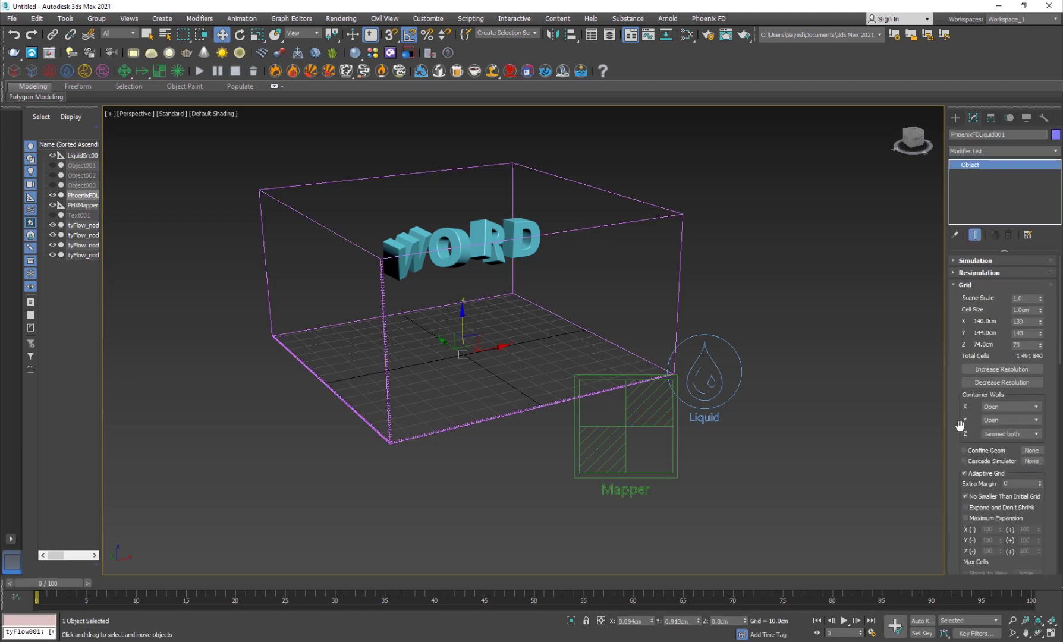
{"action": "left_click", "coordinate": [975, 261]}
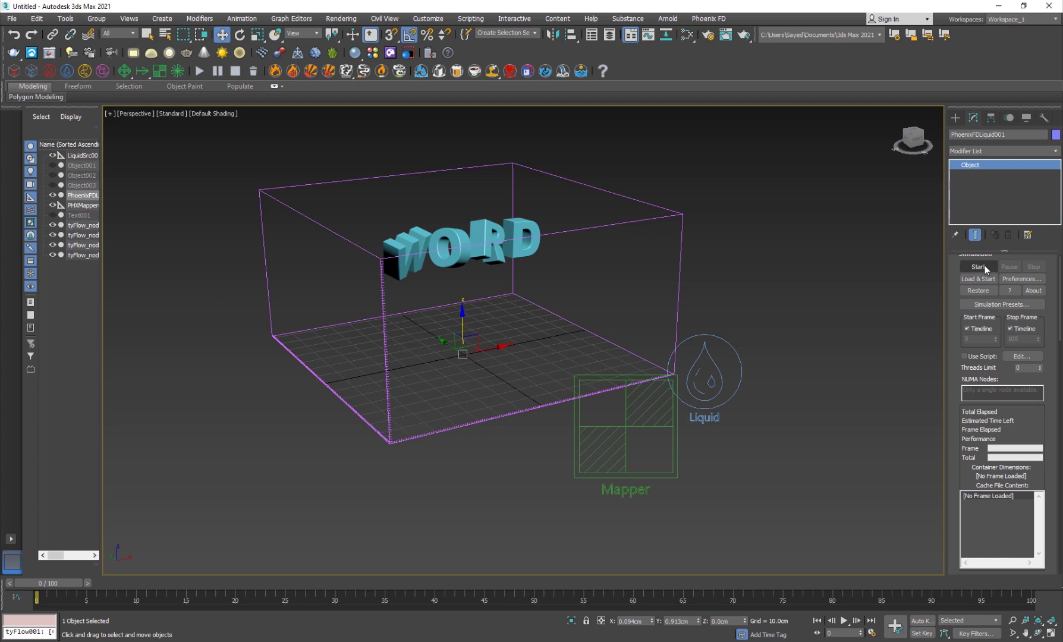
{"action": "left_click", "coordinate": [985, 264]}
Scrub the timeline to watch the TYPE letters splash into a floor puddle.
{"action": "mouse_move", "coordinate": [69, 595]}
{"action": "left_mouse_down"}
{"action": "mouse_move", "coordinate": [196, 597]}
{"action": "mouse_move", "coordinate": [120, 587]}
{"action": "left_mouse_up"}
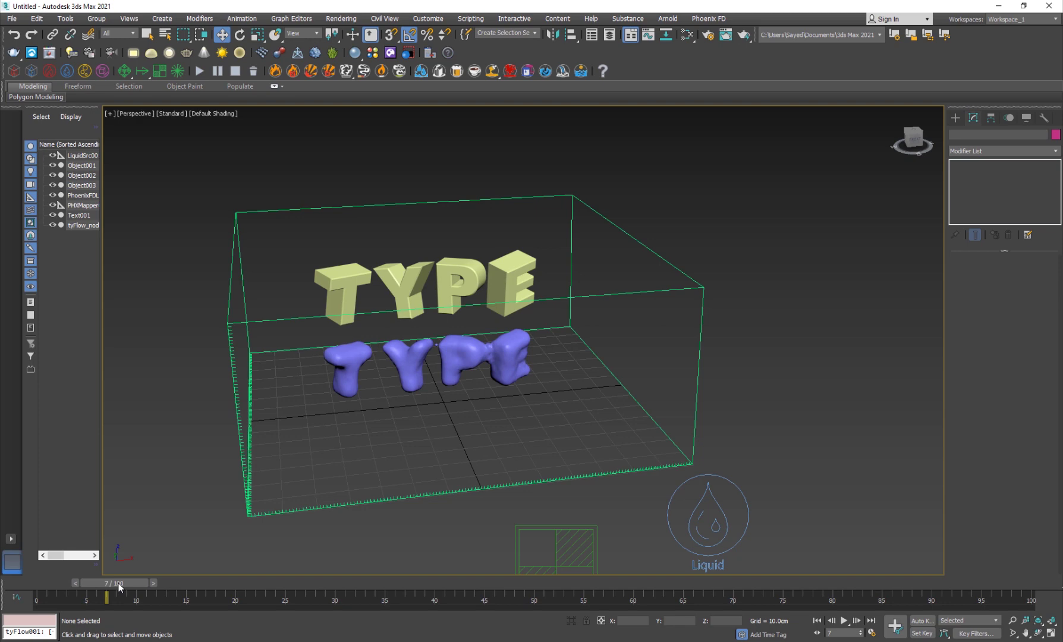
{"action": "mouse_move", "coordinate": [119, 588]}
{"action": "left_mouse_down"}
{"action": "mouse_move", "coordinate": [78, 594]}
{"action": "mouse_move", "coordinate": [119, 594]}
{"action": "mouse_move", "coordinate": [105, 595]}
{"action": "left_mouse_up"}
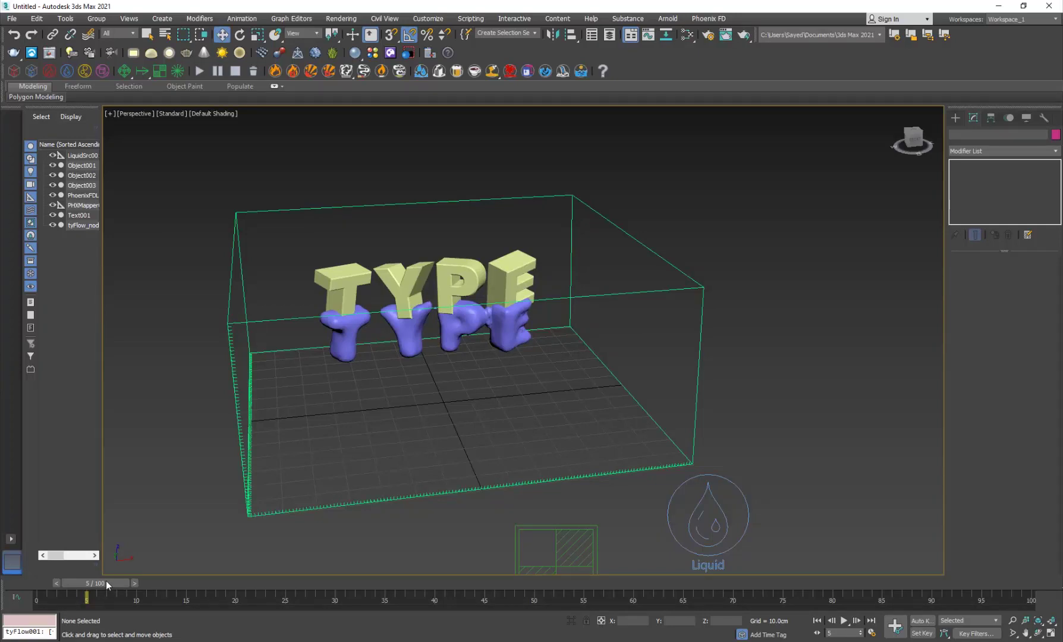
{"action": "mouse_move", "coordinate": [105, 585]}
{"action": "left_mouse_down"}
{"action": "mouse_move", "coordinate": [214, 592]}
{"action": "mouse_move", "coordinate": [149, 597]}
{"action": "mouse_move", "coordinate": [116, 586]}
{"action": "mouse_move", "coordinate": [265, 585]}
{"action": "mouse_move", "coordinate": [125, 586]}
{"action": "mouse_move", "coordinate": [175, 584]}
{"action": "left_mouse_up"}
{"action": "key", "text": "w"}
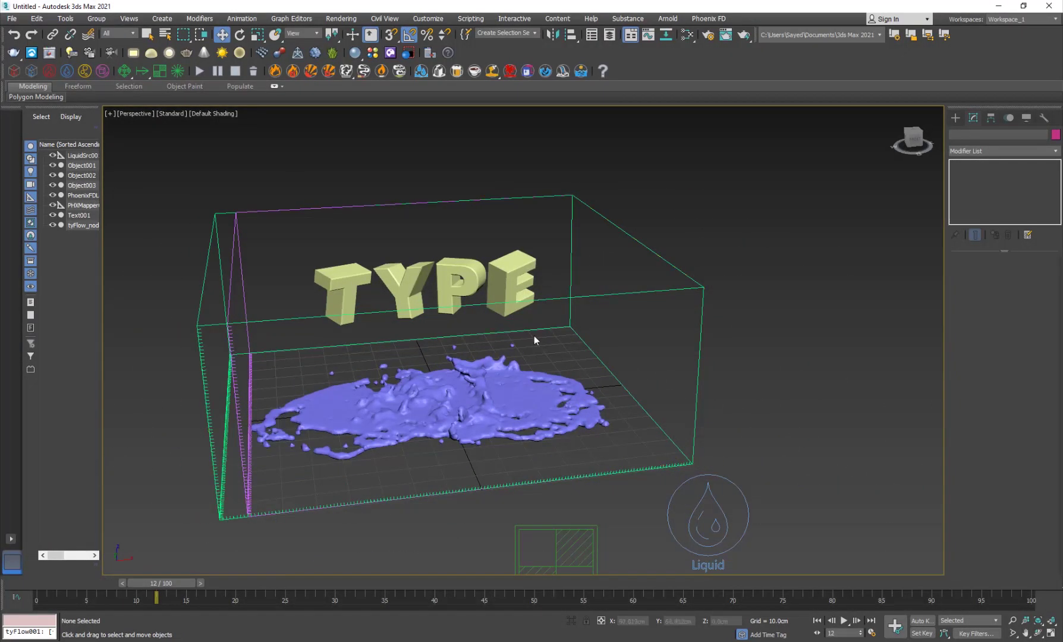
{"action": "left_click", "coordinate": [585, 304]}
{"action": "left_click", "coordinate": [622, 305]}
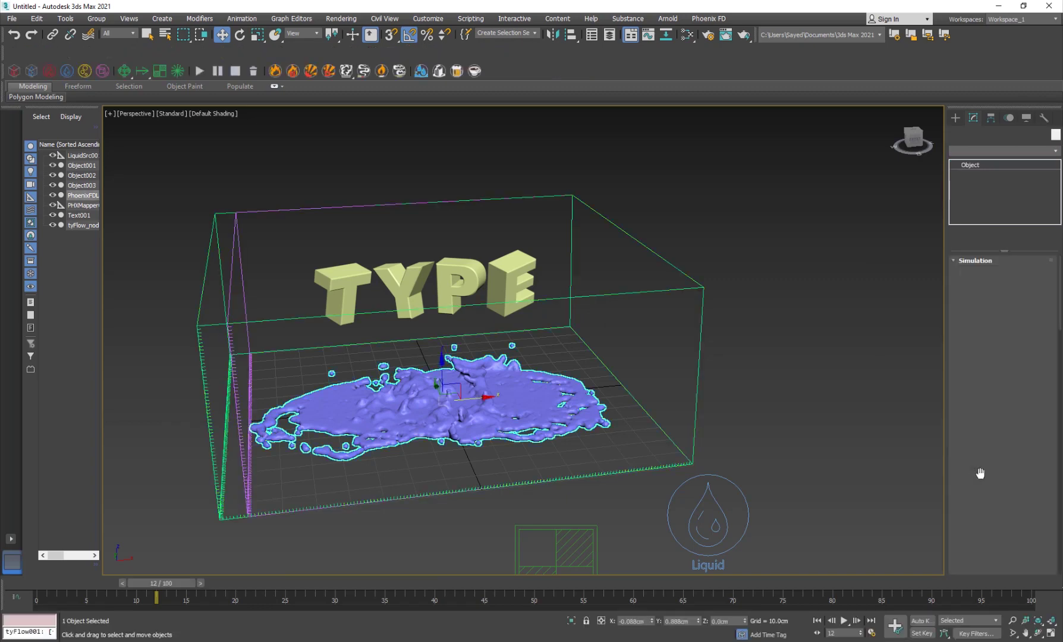
{"action": "scroll", "coordinate": [967, 464], "scroll_direction": "down", "scroll_amount": 3}
{"action": "scroll", "coordinate": [967, 465], "scroll_direction": "down", "scroll_amount": 3}
{"action": "scroll", "coordinate": [967, 466], "scroll_direction": "down", "scroll_amount": 3}
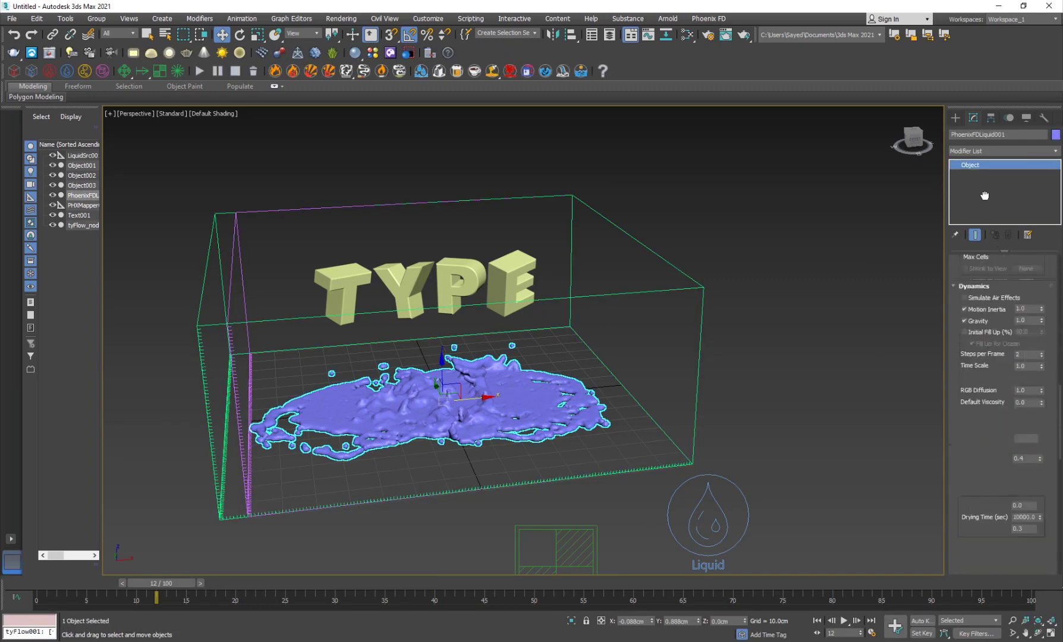
{"action": "scroll", "coordinate": [954, 531], "scroll_direction": "down", "scroll_amount": 3}
{"action": "scroll", "coordinate": [954, 531], "scroll_direction": "down", "scroll_amount": 3}
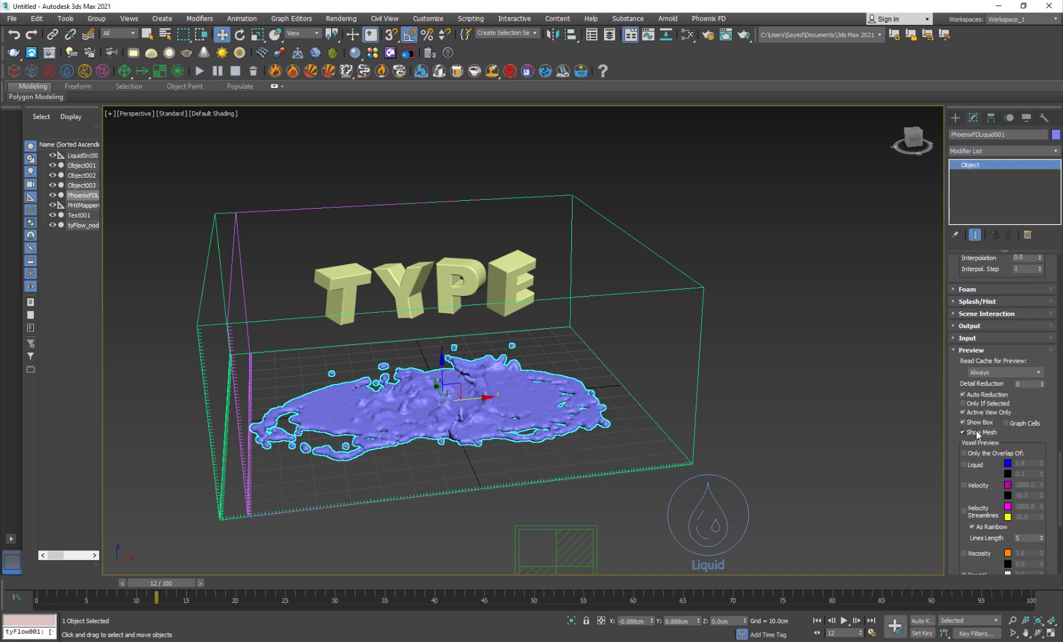
{"action": "scroll", "coordinate": [955, 476], "scroll_direction": "down", "scroll_amount": 3}
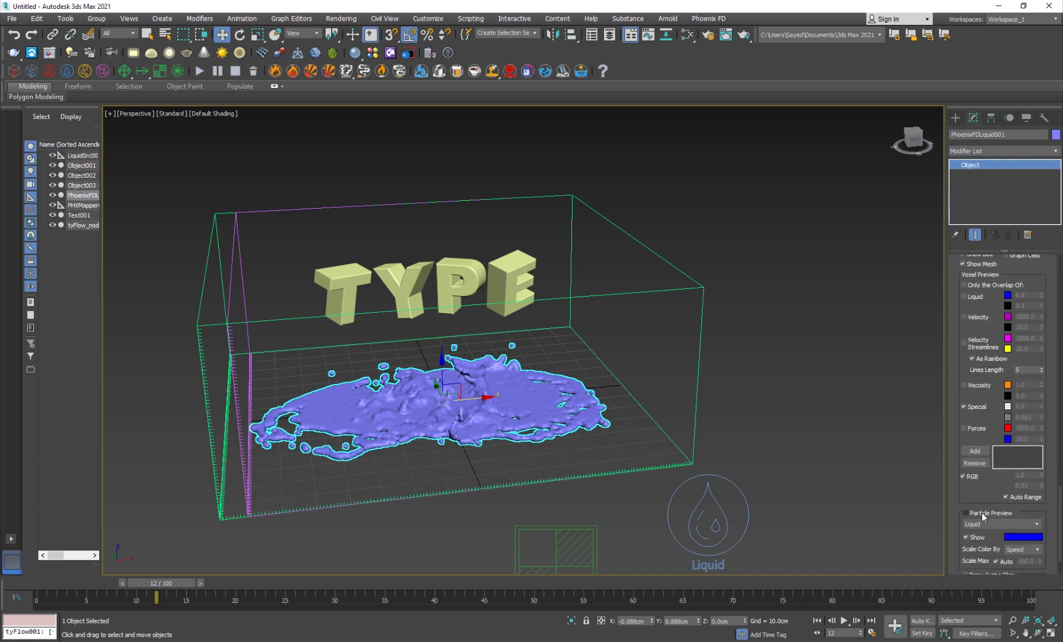
{"action": "left_click", "coordinate": [965, 513]}
{"action": "left_click", "coordinate": [965, 512]}
{"action": "middle_click_drag", "start_coordinate": [398, 472], "coordinate": [642, 273], "text": "alt"}
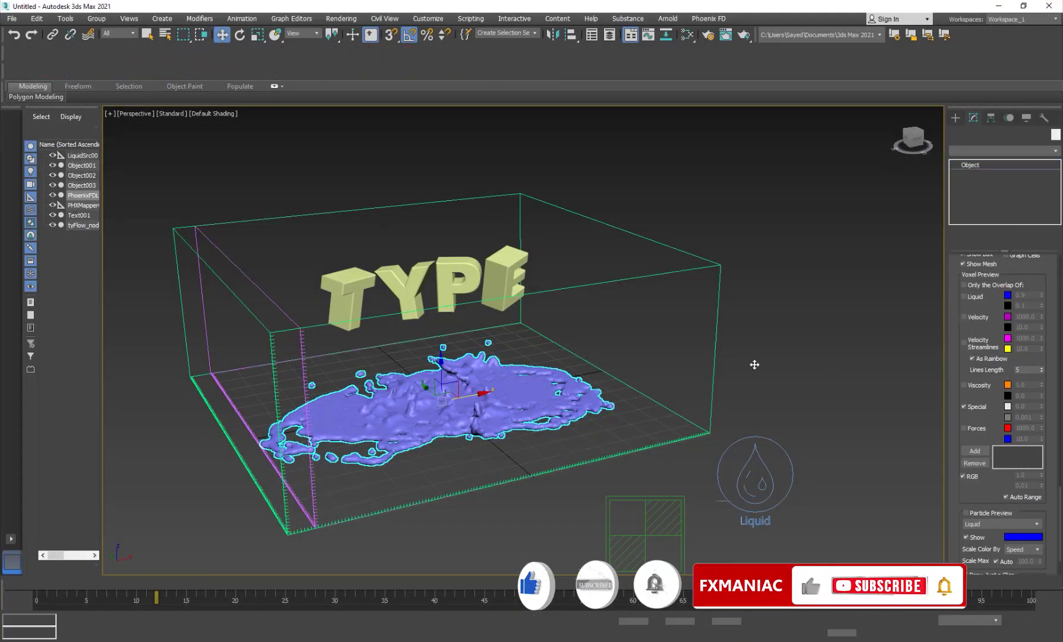
{"action": "scroll", "coordinate": [953, 290], "scroll_direction": "up", "scroll_amount": 5}
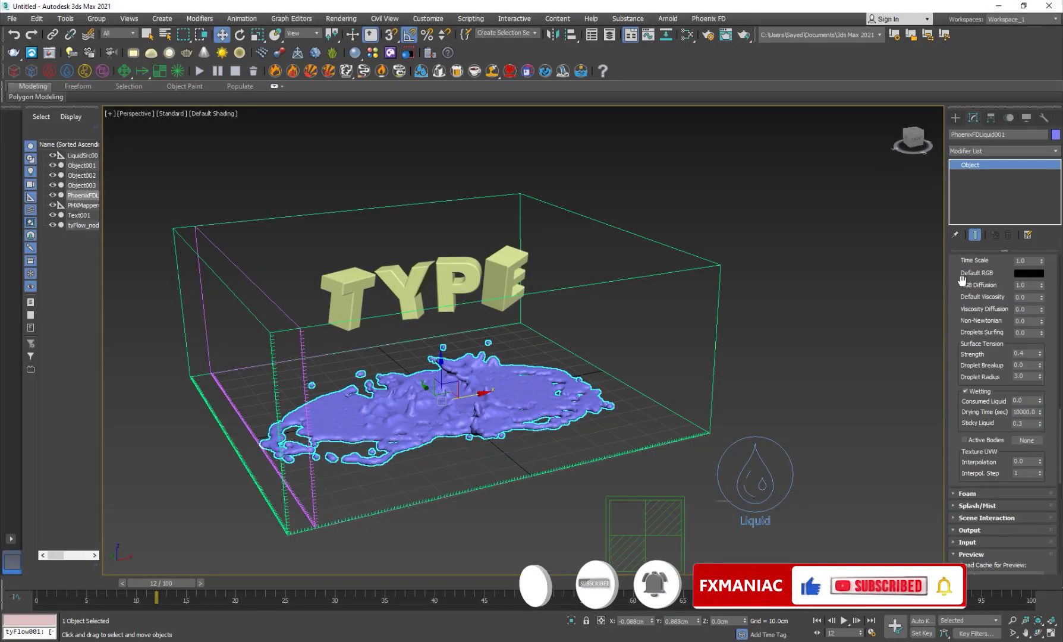
{"action": "scroll", "coordinate": [963, 279], "scroll_direction": "up", "scroll_amount": 5}
{"action": "scroll", "coordinate": [971, 332], "scroll_direction": "up", "scroll_amount": 5}
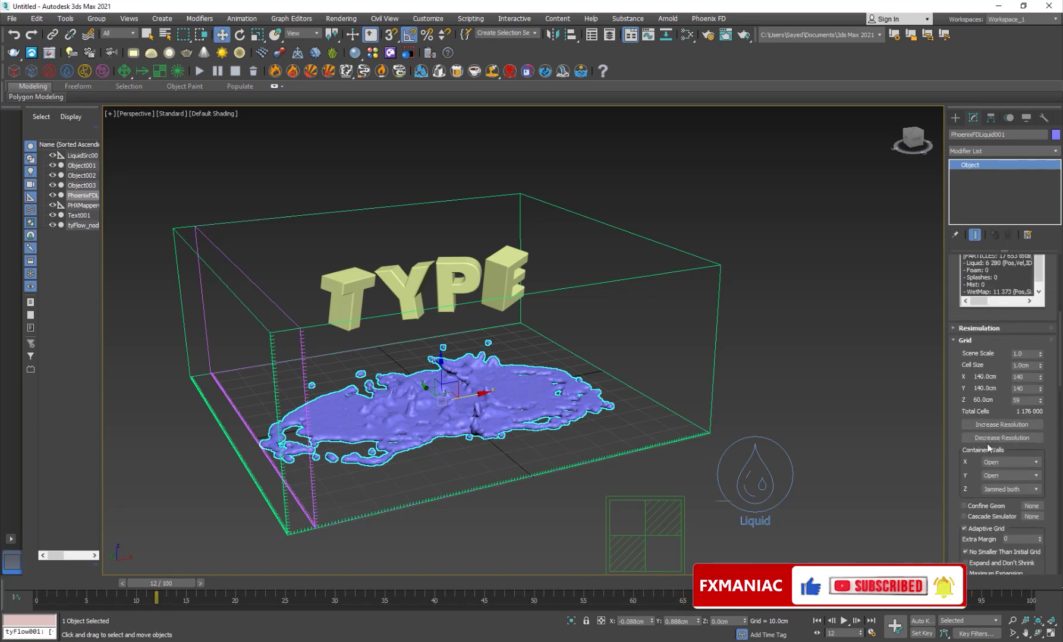
Increase the grid resolution, rerun then stop the simulation, and scrub back through the frames.
{"action": "left_click", "coordinate": [1001, 424]}
{"action": "left_click", "coordinate": [1001, 424]}
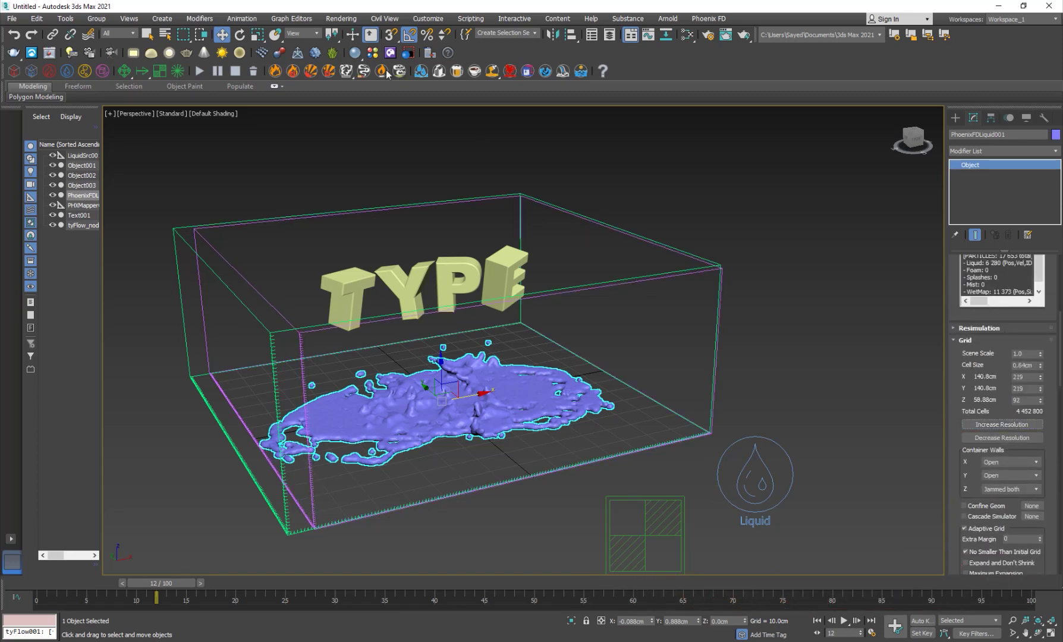
{"action": "left_click", "coordinate": [199, 72]}
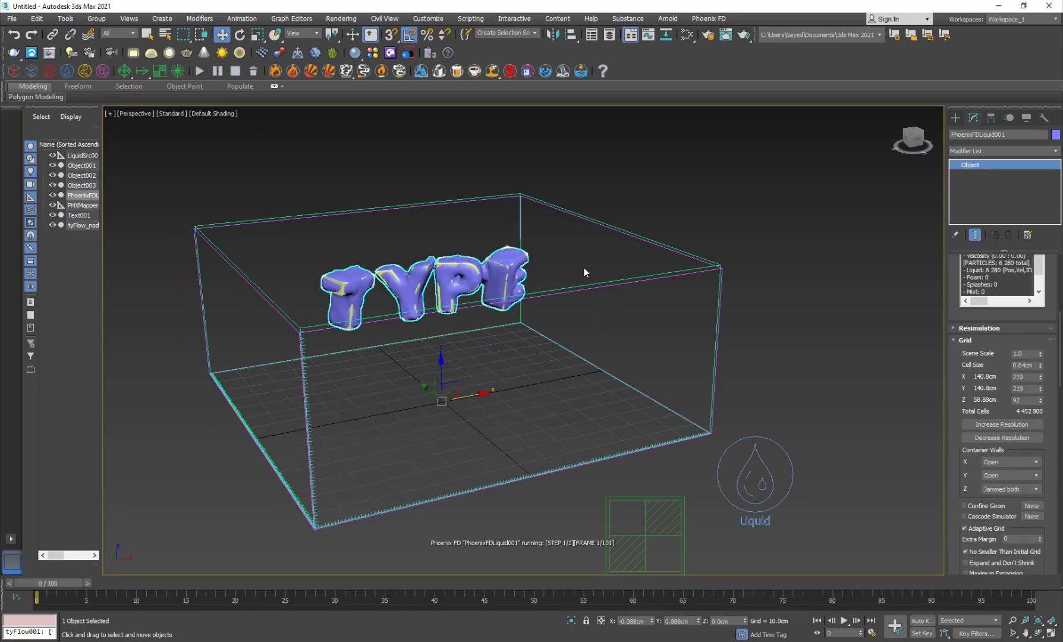
{"action": "left_click", "coordinate": [573, 278]}
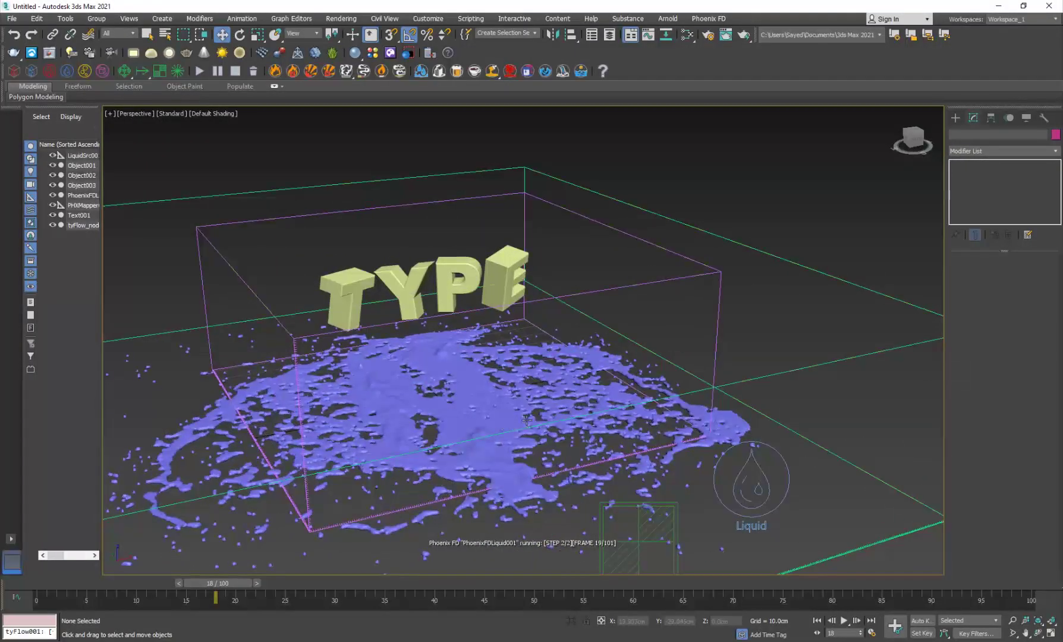
{"action": "left_click", "coordinate": [388, 148]}
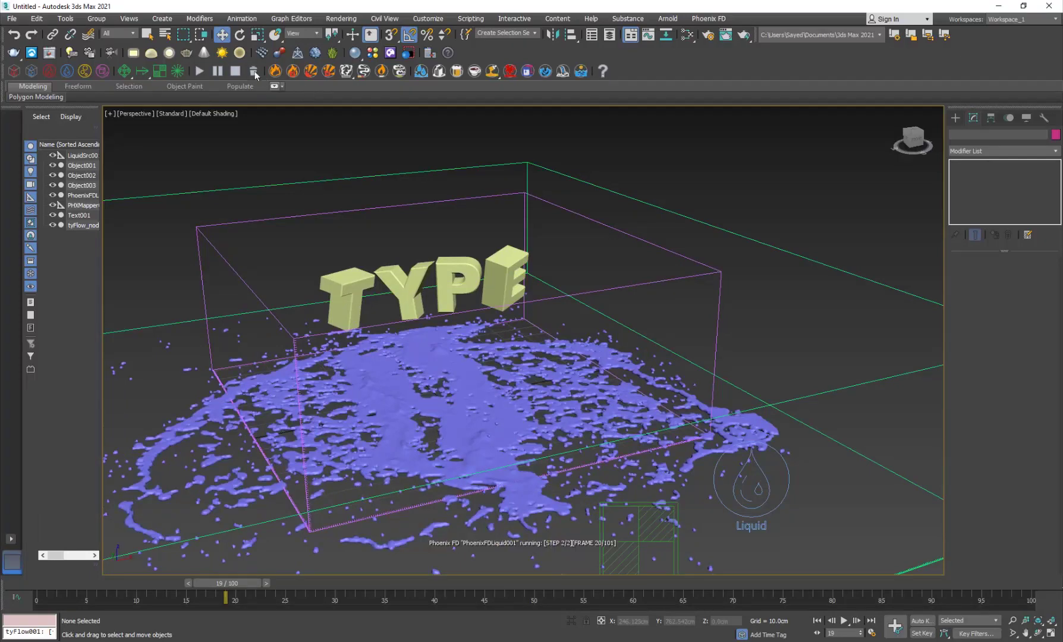
{"action": "mouse_move", "coordinate": [109, 584]}
{"action": "left_mouse_down"}
{"action": "mouse_move", "coordinate": [177, 584]}
{"action": "mouse_move", "coordinate": [79, 584]}
{"action": "mouse_move", "coordinate": [182, 583]}
{"action": "mouse_move", "coordinate": [109, 584]}
{"action": "mouse_move", "coordinate": [169, 598]}
{"action": "mouse_move", "coordinate": [138, 598]}
{"action": "mouse_move", "coordinate": [197, 596]}
{"action": "left_mouse_up"}
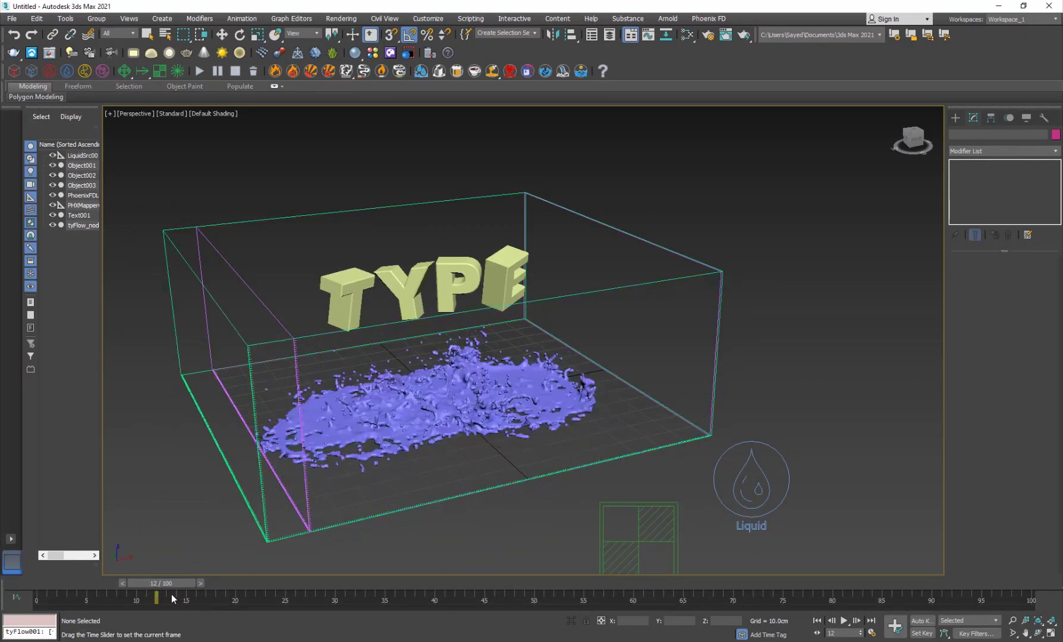
Set Time Scale 0.6, Surface Tension 0.5 and Sticky Liquid 0.5, then restart the simulation.
{"action": "left_click", "coordinate": [691, 277]}
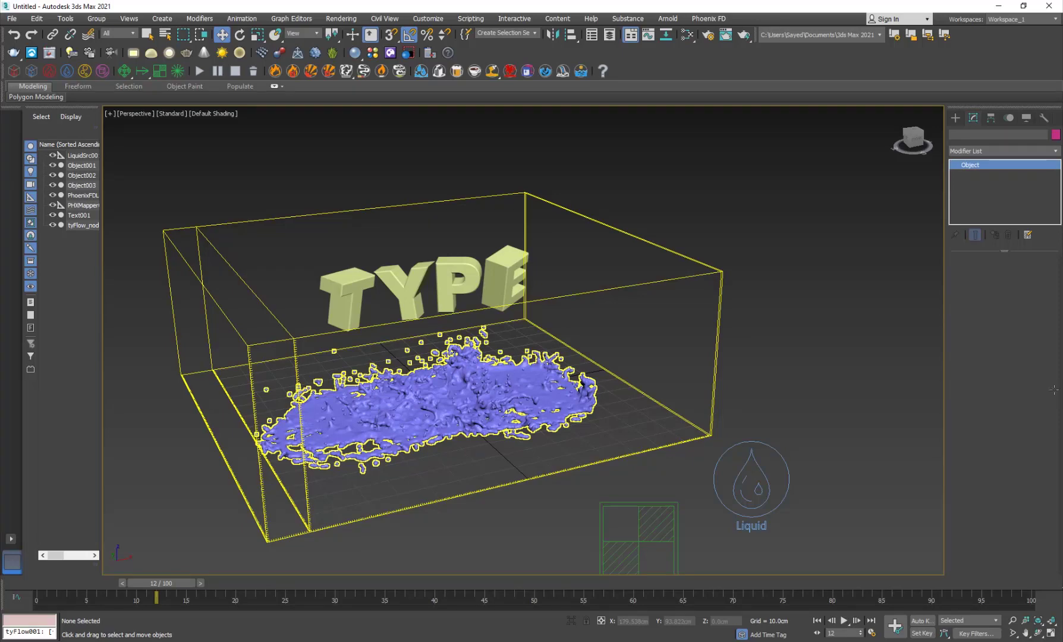
{"action": "scroll", "coordinate": [996, 432], "scroll_direction": "down", "scroll_amount": 5}
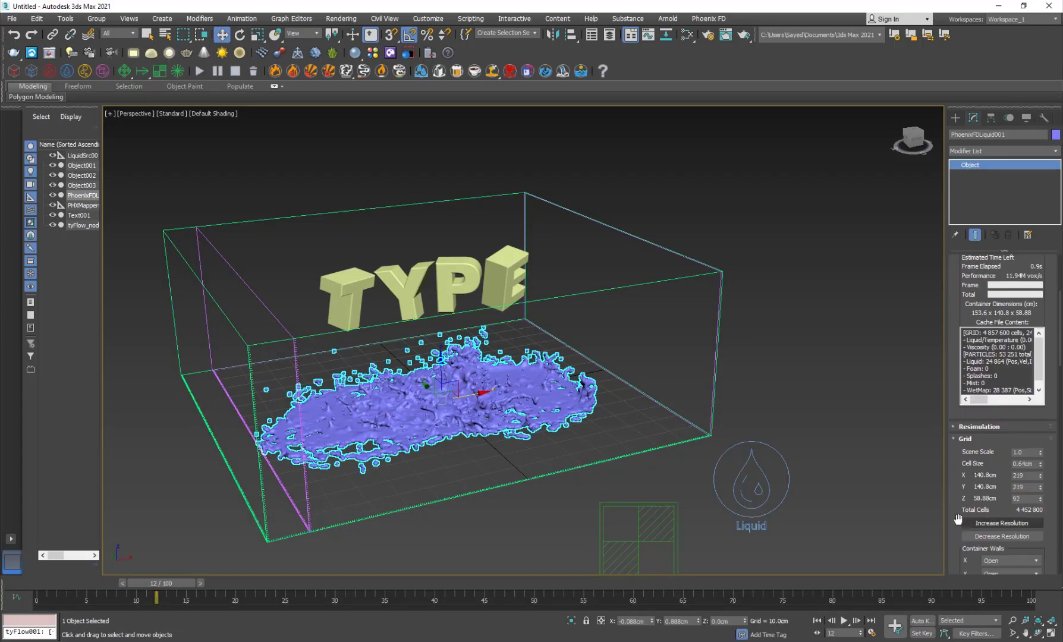
{"action": "scroll", "coordinate": [958, 520], "scroll_direction": "down", "scroll_amount": 5}
{"action": "scroll", "coordinate": [958, 489], "scroll_direction": "down", "scroll_amount": 5}
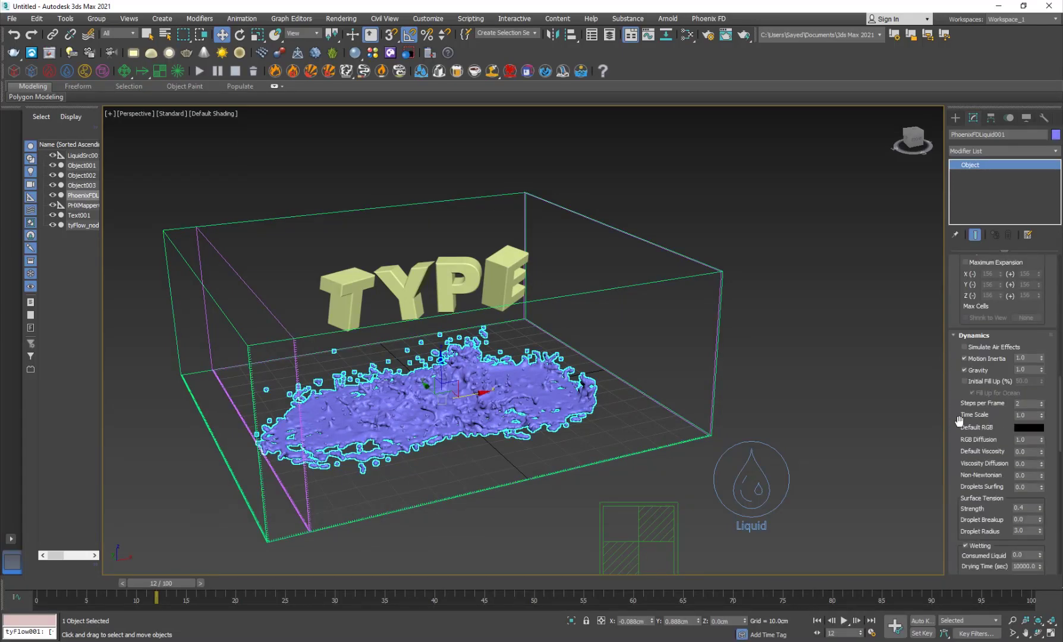
{"action": "scroll", "coordinate": [959, 419], "scroll_direction": "down", "scroll_amount": 1}
{"action": "double_click", "coordinate": [1022, 397]}
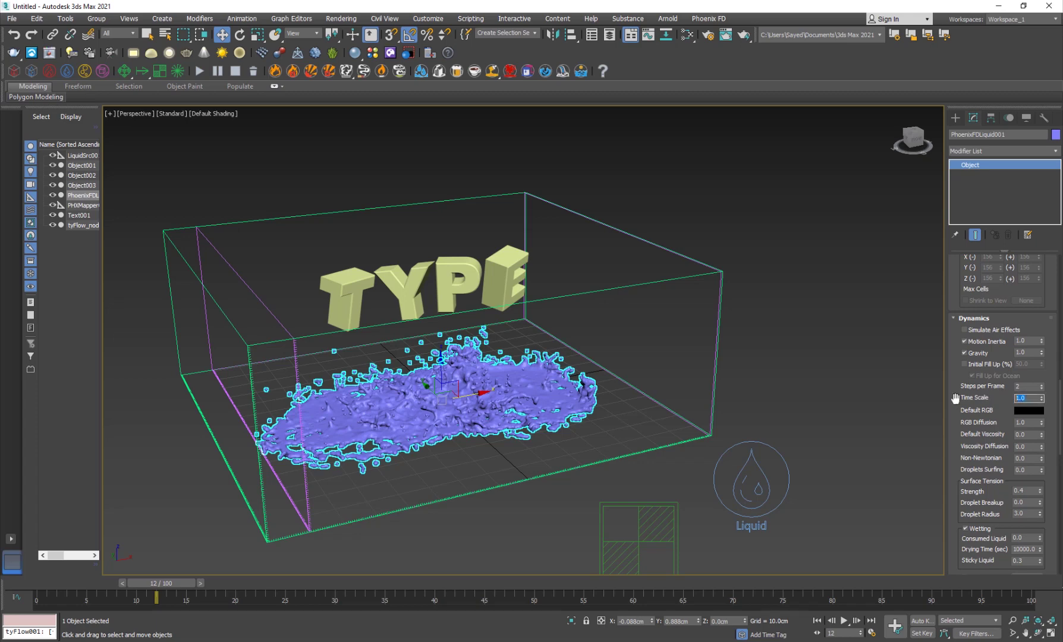
{"action": "type", "text": "0.6"}
{"action": "scroll", "coordinate": [975, 498], "scroll_direction": "down", "scroll_amount": 3}
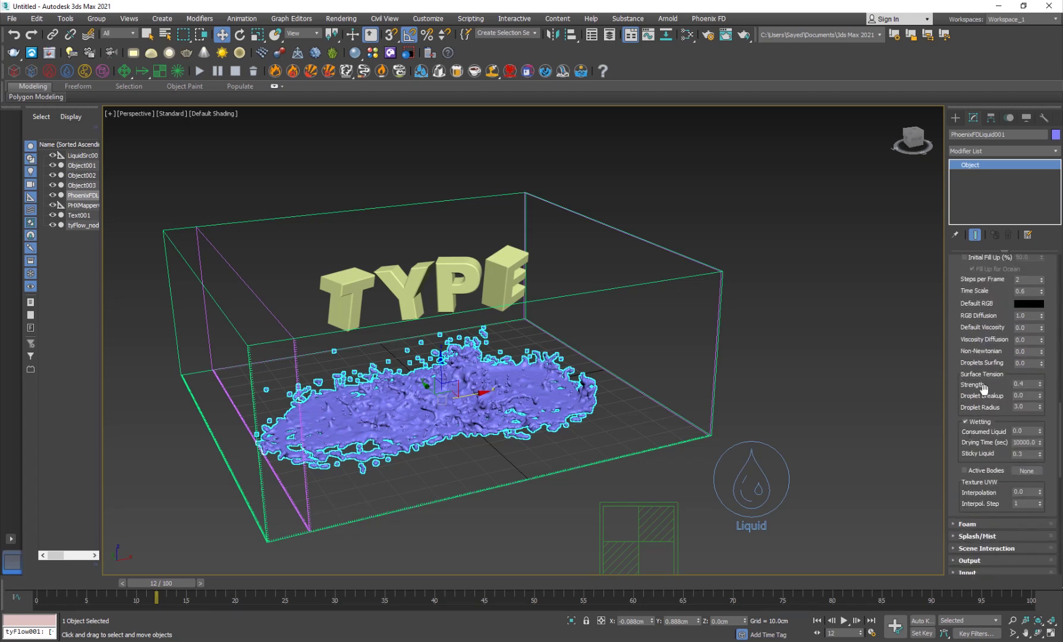
{"action": "double_click", "coordinate": [1025, 384]}
{"action": "double_click", "coordinate": [1027, 454]}
{"action": "type", "text": "0.5"}
{"action": "left_click", "coordinate": [201, 72]}
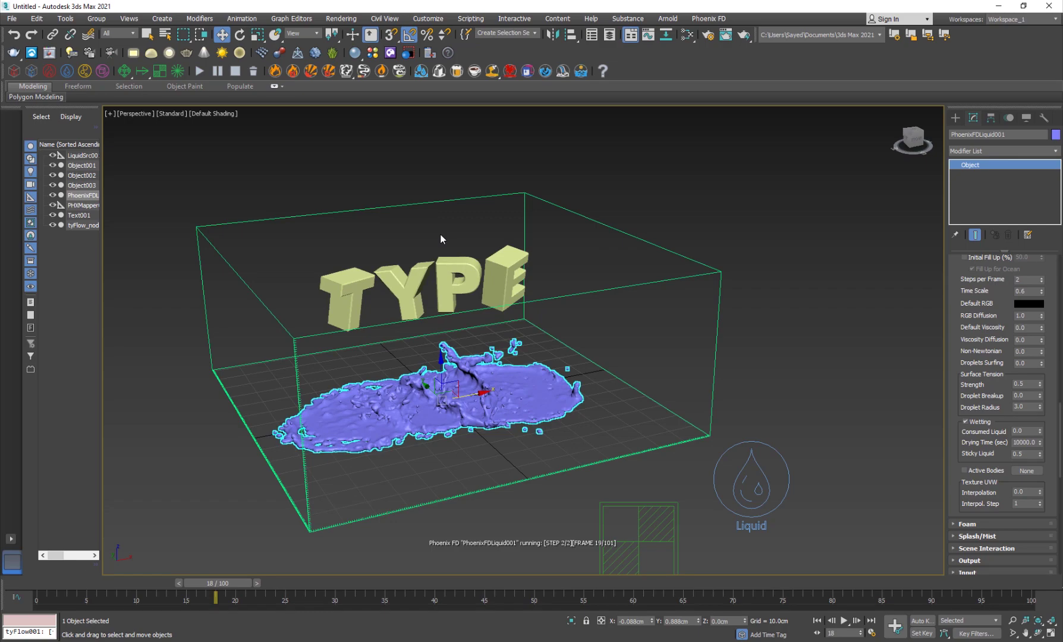
Deselect the simulator and orbit around the splashing pool from front, top and close-up angles.
{"action": "left_click", "coordinate": [729, 201]}
{"action": "middle_click_drag", "start_coordinate": [729, 202], "coordinate": [665, 249], "text": "alt"}
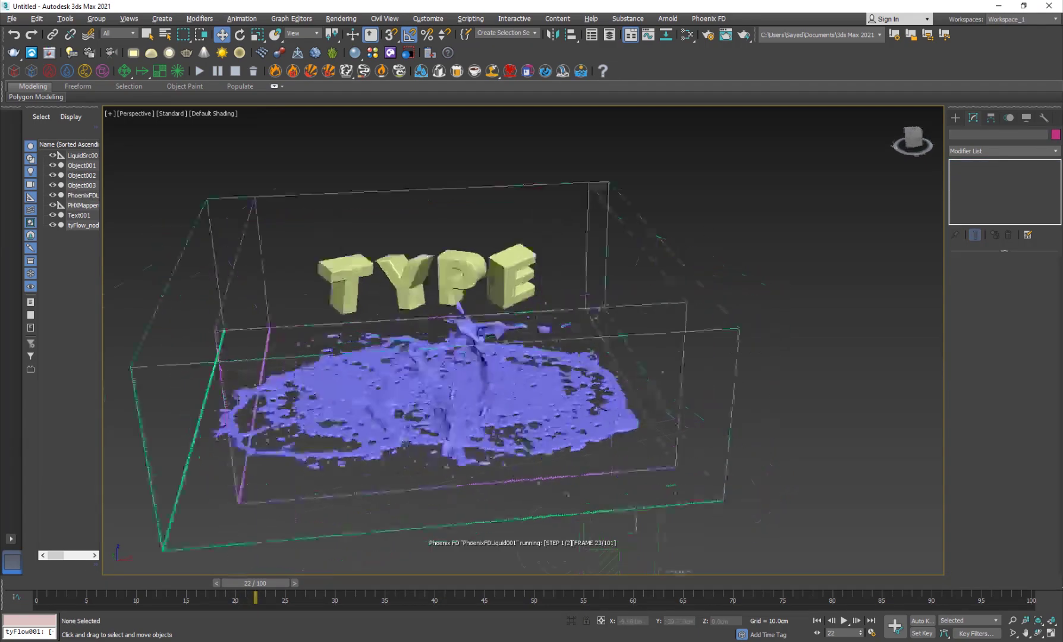
{"action": "middle_click_drag", "start_coordinate": [582, 331], "coordinate": [515, 315], "text": "alt"}
{"action": "scroll", "coordinate": [429, 407], "scroll_direction": "up", "scroll_amount": 2}
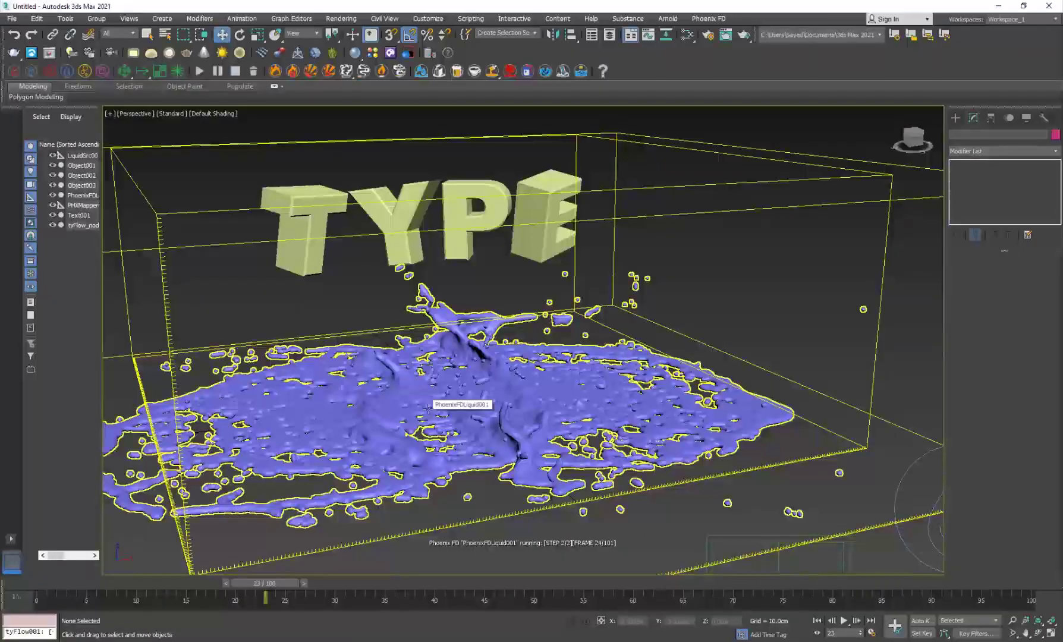
{"action": "middle_click_drag", "start_coordinate": [429, 408], "coordinate": [437, 279], "text": "alt"}
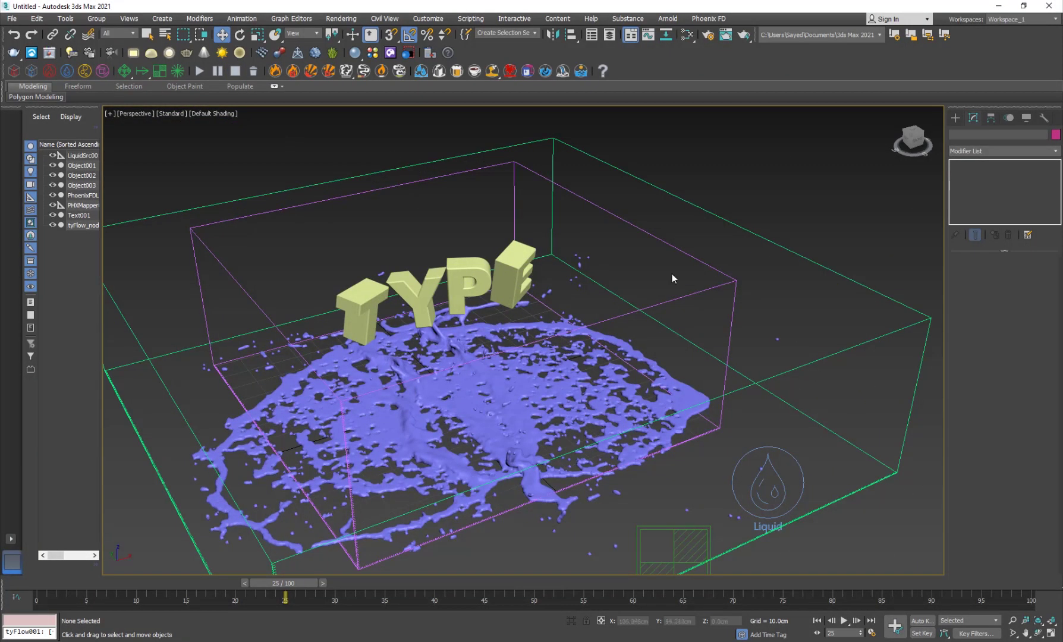
{"action": "mouse_move", "coordinate": [498, 349]}
{"action": "middle_mouse_down", "text": "alt"}
{"action": "mouse_move", "coordinate": [430, 366]}
{"action": "mouse_move", "coordinate": [451, 373]}
{"action": "mouse_move", "coordinate": [397, 408]}
{"action": "middle_mouse_up", "text": "alt"}
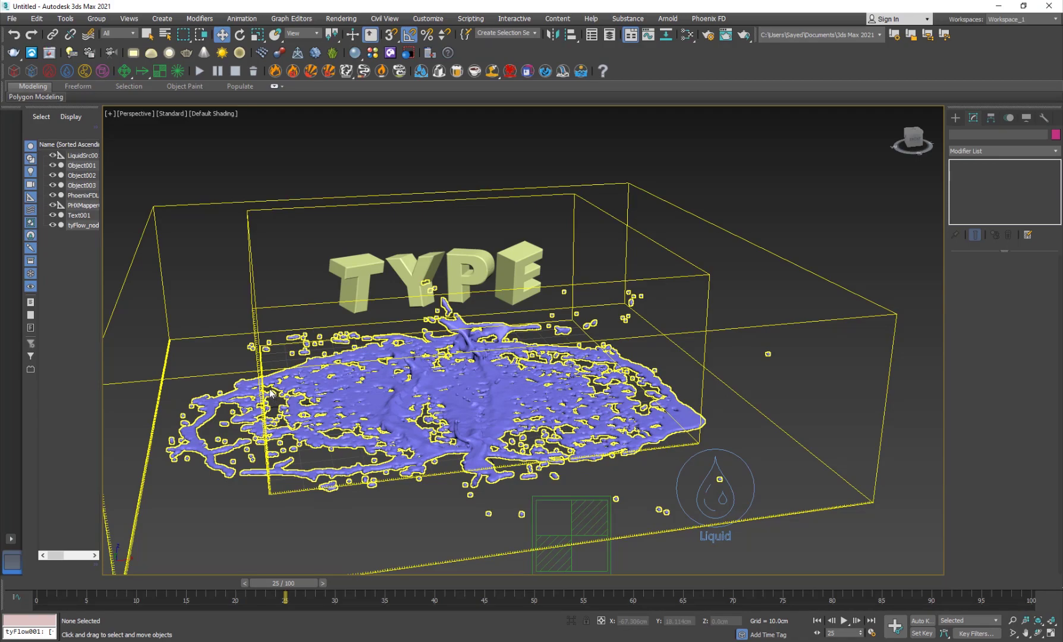
{"action": "scroll", "coordinate": [264, 356], "scroll_direction": "down", "scroll_amount": 4}
{"action": "middle_click_drag", "start_coordinate": [452, 444], "coordinate": [458, 473], "text": "alt"}
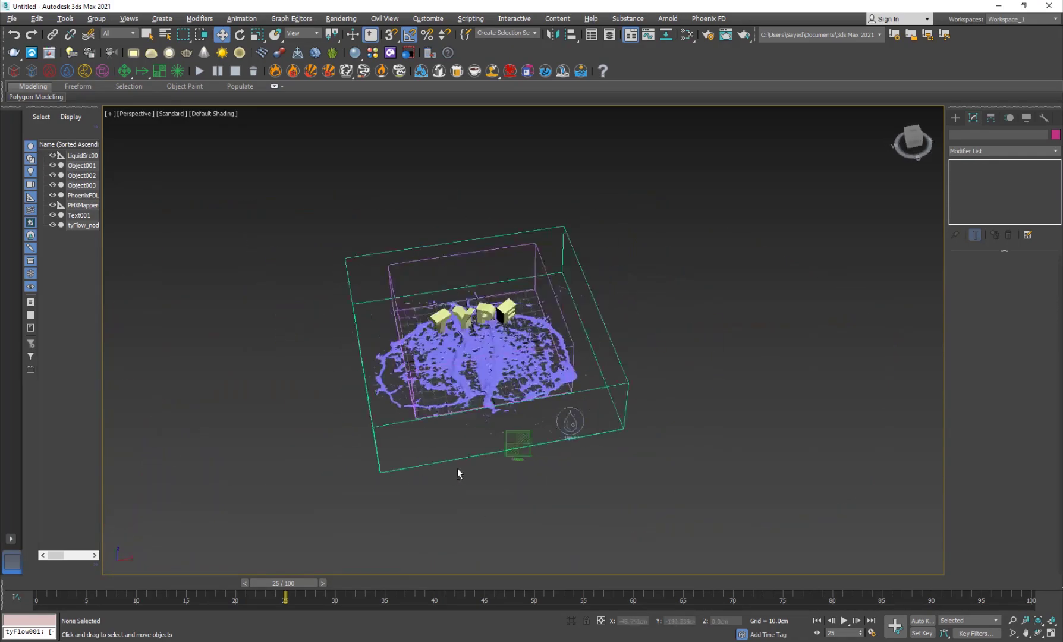
{"action": "scroll", "coordinate": [458, 472], "scroll_direction": "up", "scroll_amount": 5}
{"action": "middle_click_drag", "start_coordinate": [443, 426], "coordinate": [581, 414], "text": "alt"}
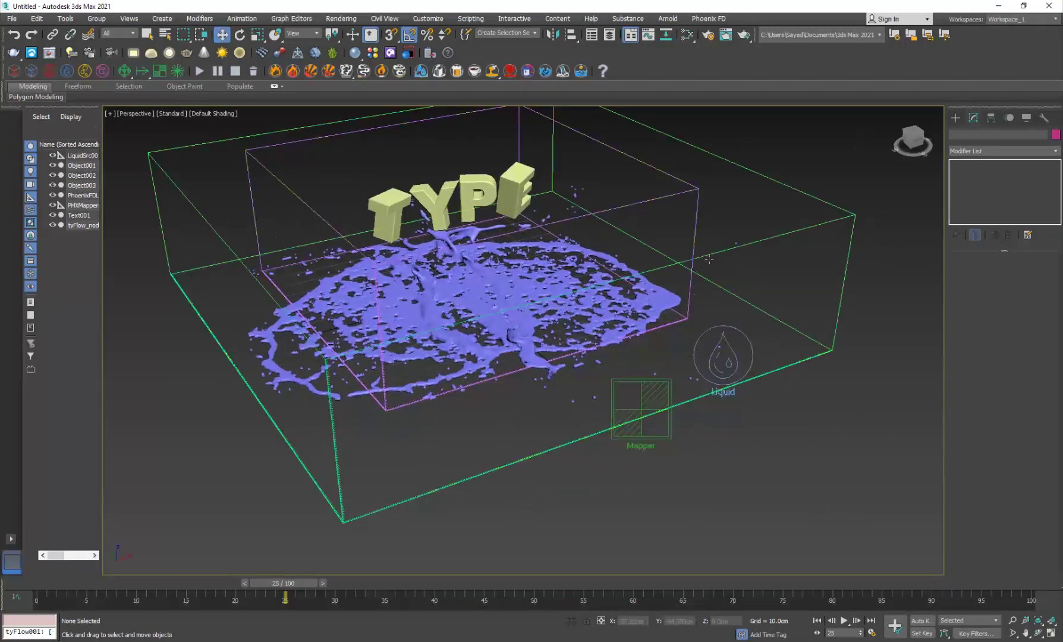
Create a VRayPlane in the viewport from the VRay object category.
{"action": "left_click", "coordinate": [955, 118]}
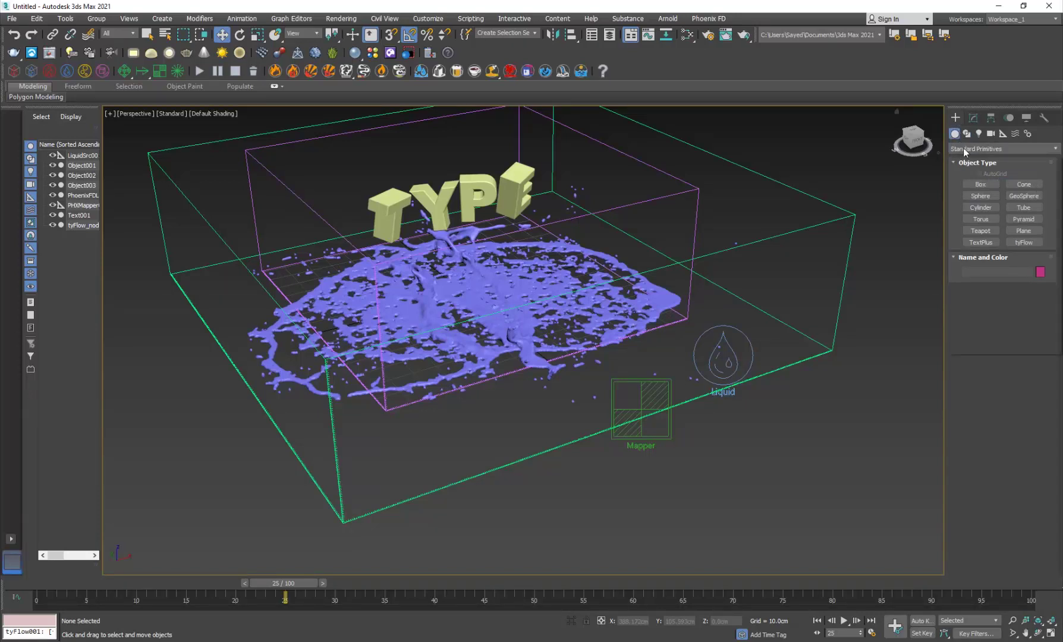
{"action": "left_click", "coordinate": [963, 151]}
{"action": "left_click", "coordinate": [973, 321]}
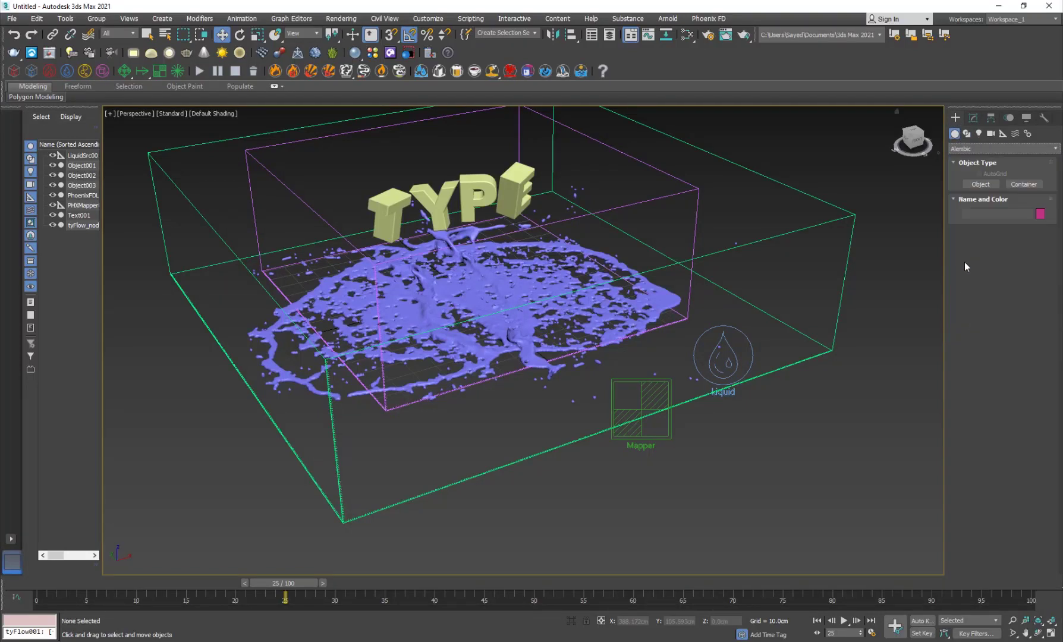
{"action": "left_click", "coordinate": [966, 149]}
{"action": "left_click", "coordinate": [961, 300]}
{"action": "left_click", "coordinate": [1023, 206]}
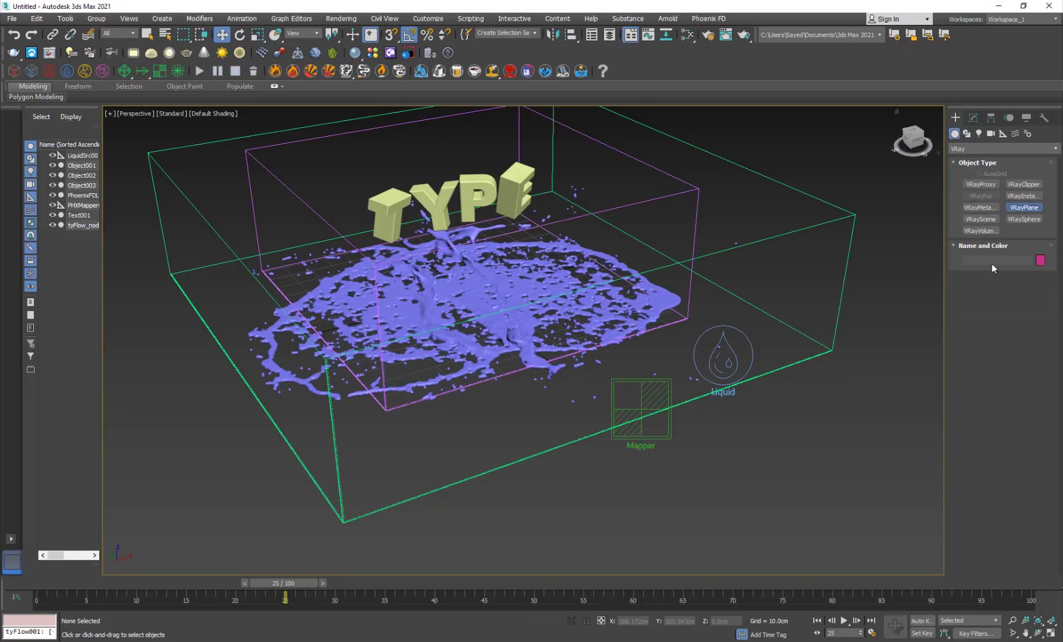
{"action": "left_click_drag", "start_coordinate": [830, 373], "coordinate": [905, 407]}
{"action": "right_click", "coordinate": [794, 390]}
Add a VRayMtl node in the Slate Material Editor, adjust its diffuse colour, and select the liquid.
{"action": "key", "text": "m"}
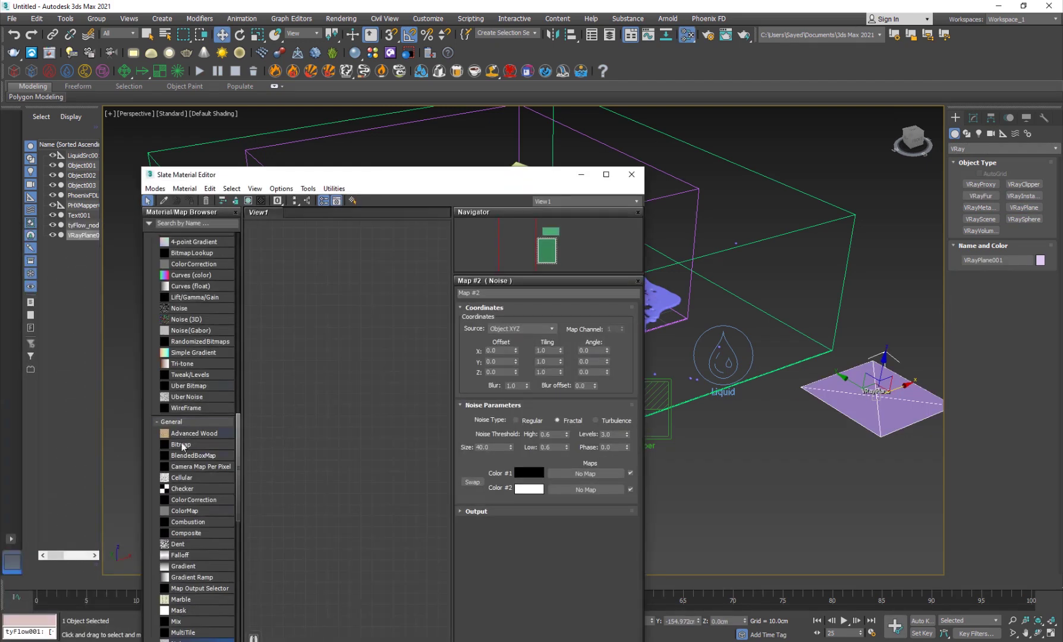
{"action": "scroll", "coordinate": [182, 485], "scroll_direction": "up", "scroll_amount": 5}
{"action": "scroll", "coordinate": [185, 447], "scroll_direction": "up", "scroll_amount": 5}
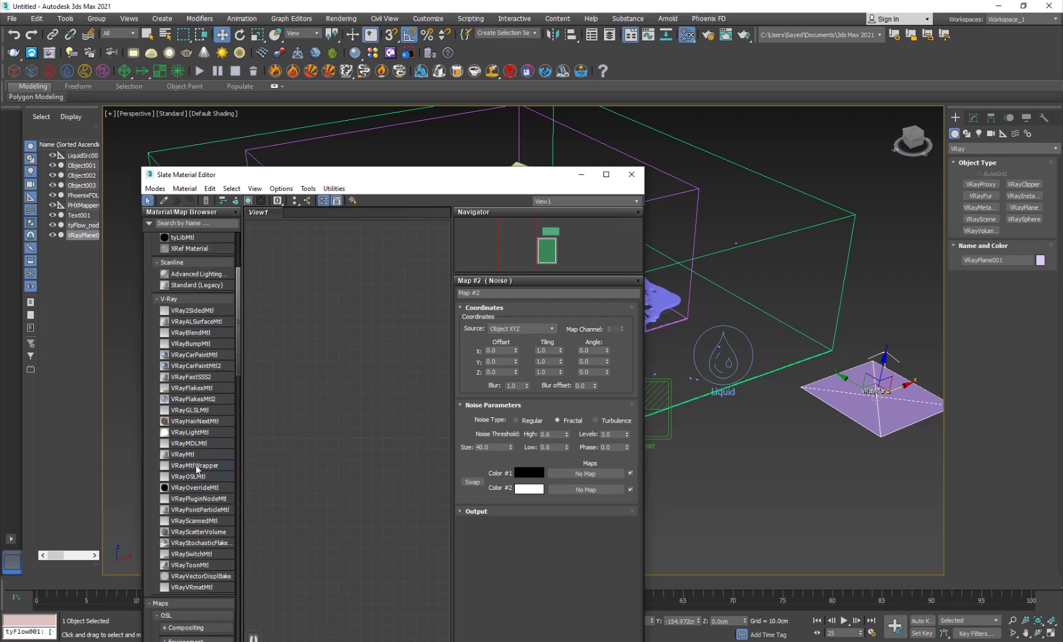
{"action": "double_click", "coordinate": [182, 453]}
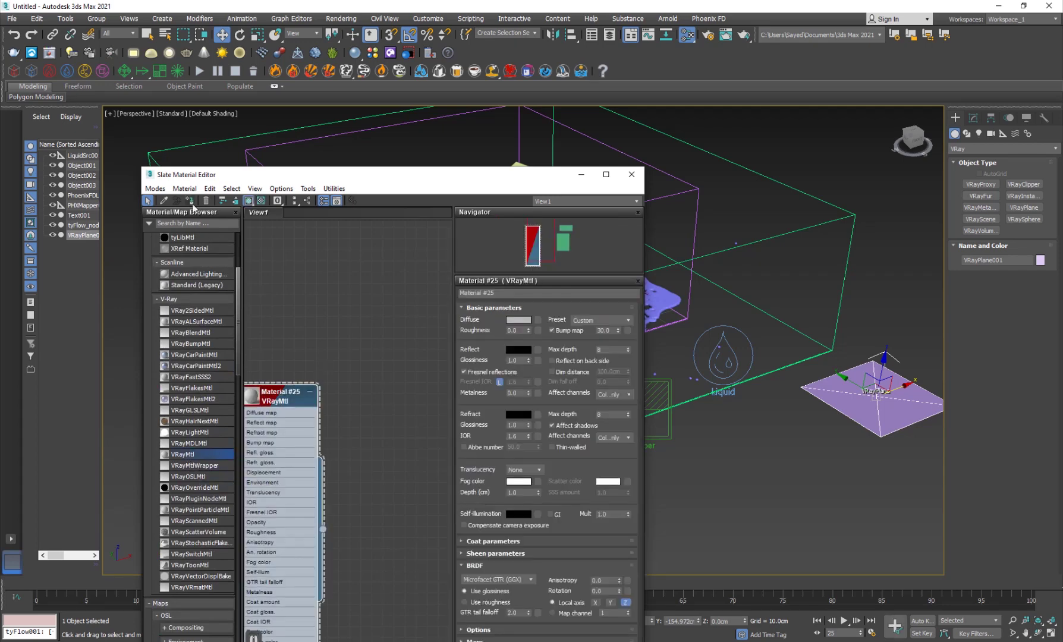
{"action": "left_click", "coordinate": [518, 320]}
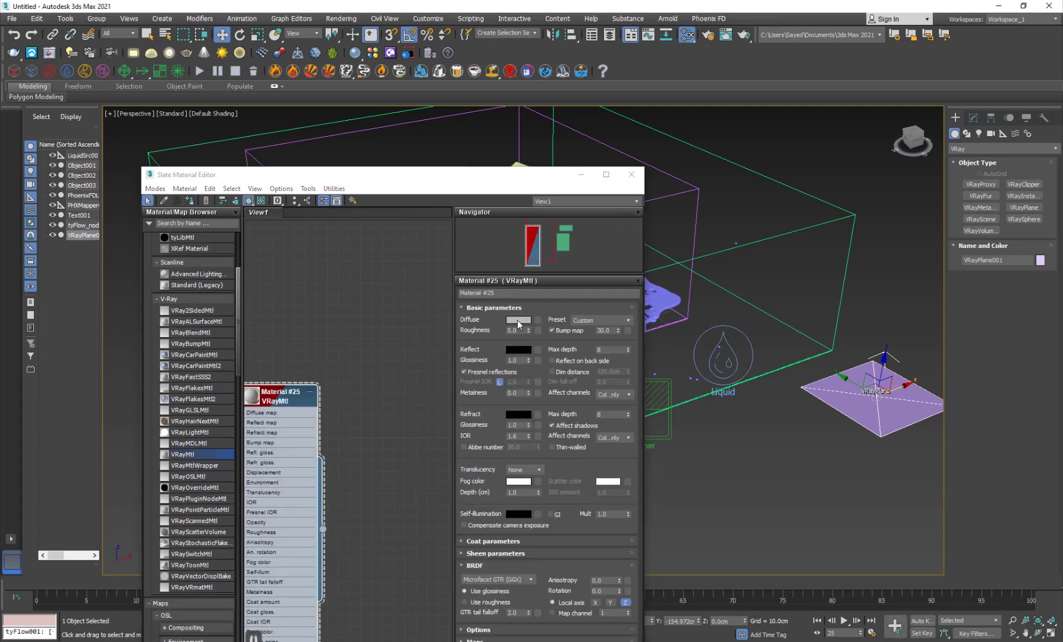
{"action": "left_click", "coordinate": [322, 111]}
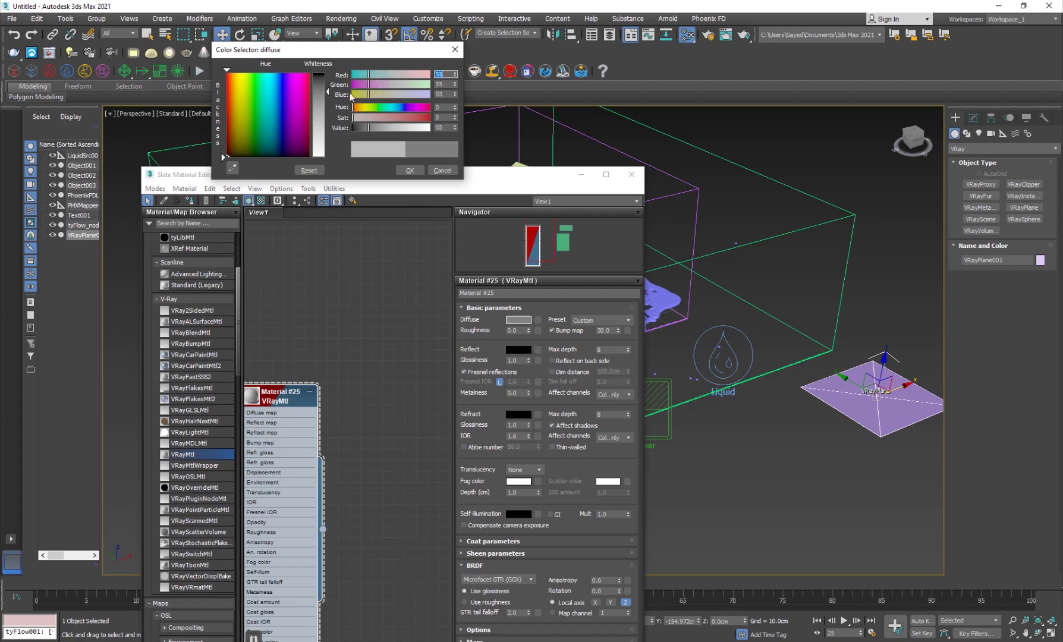
{"action": "left_click", "coordinate": [408, 170]}
{"action": "left_click", "coordinate": [580, 174]}
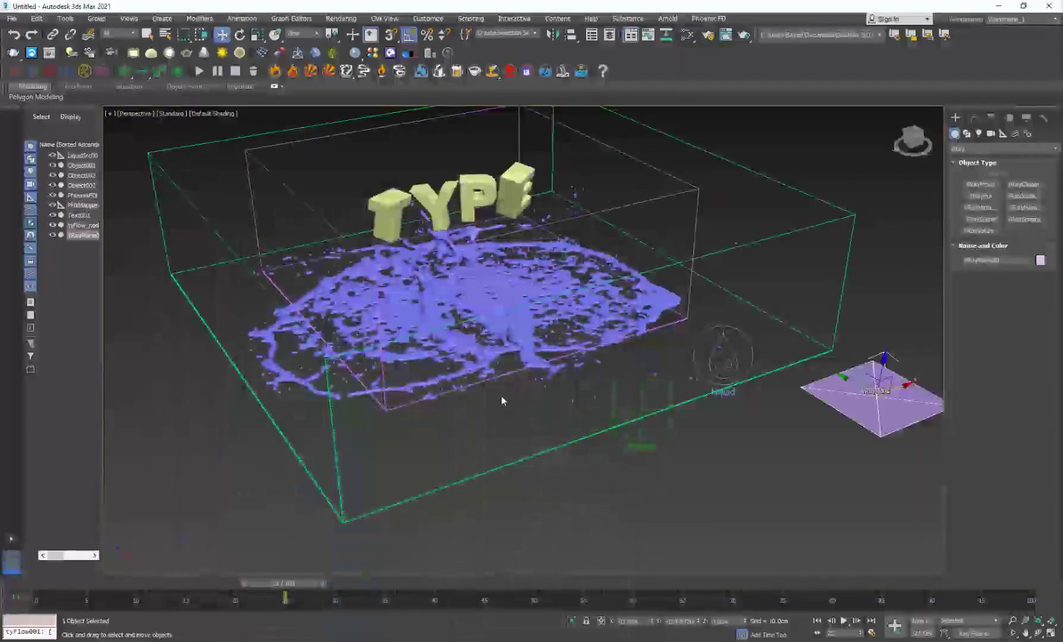
{"action": "left_click", "coordinate": [516, 330]}
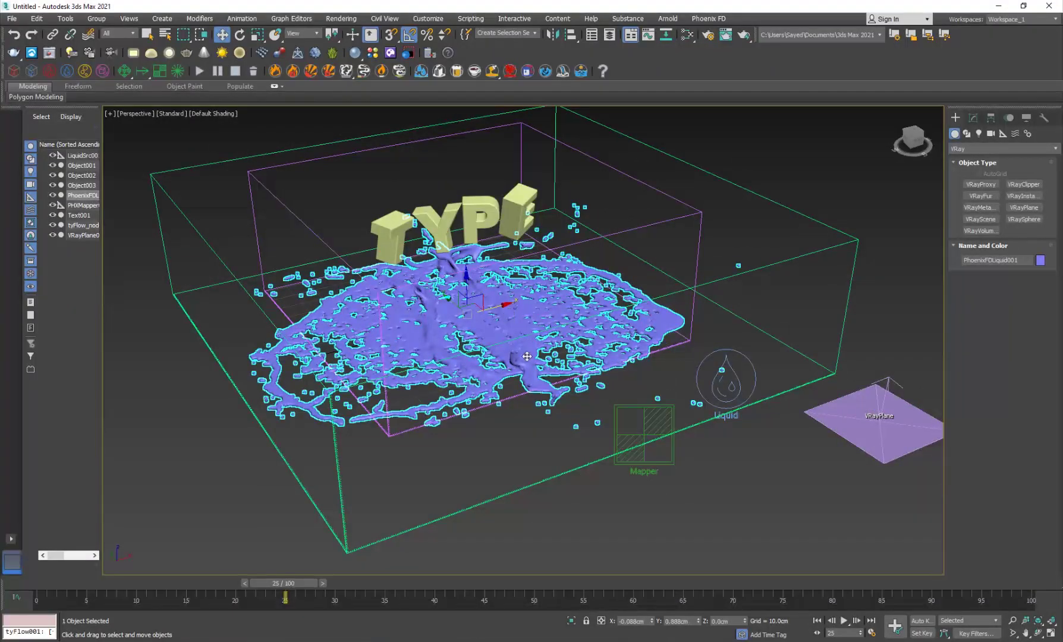
{"action": "key", "text": "m"}
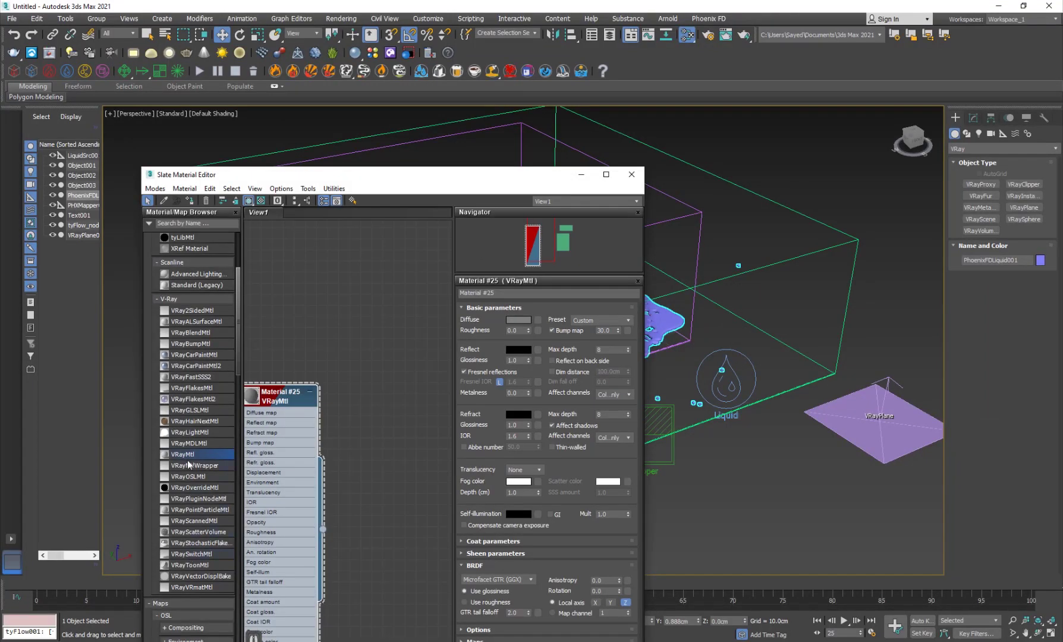
Copy the VRayMtl with black diffuse, grey reflection, 0.88 glossiness, and assign it to the liquid.
{"action": "left_click_drag", "start_coordinate": [249, 432], "coordinate": [330, 321], "text": "shift"}
{"action": "double_click", "coordinate": [324, 317]}
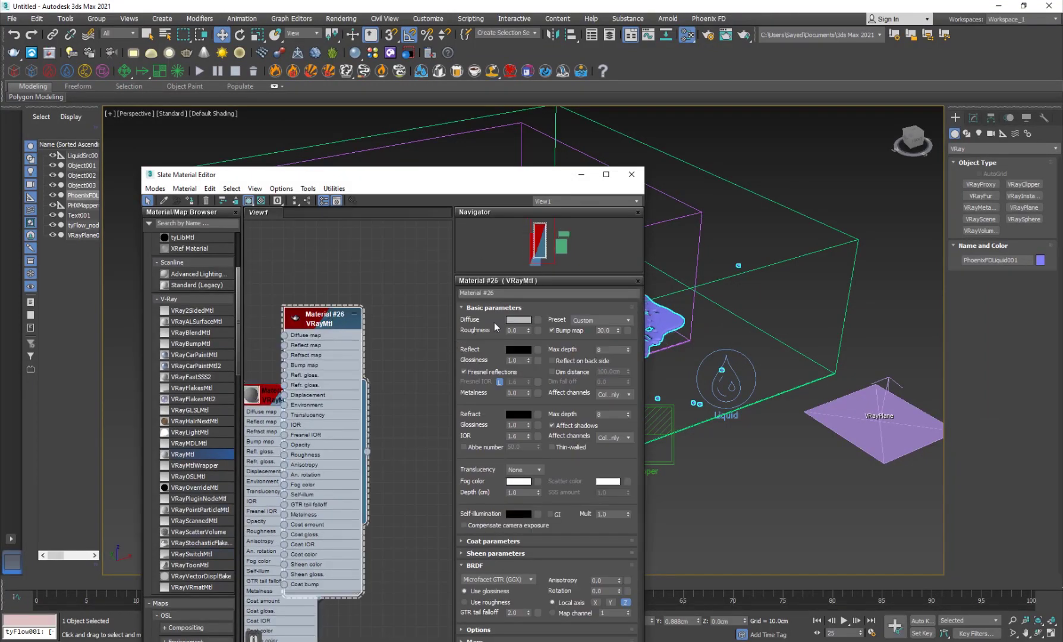
{"action": "left_click", "coordinate": [517, 319]}
{"action": "type", "text": "0"}
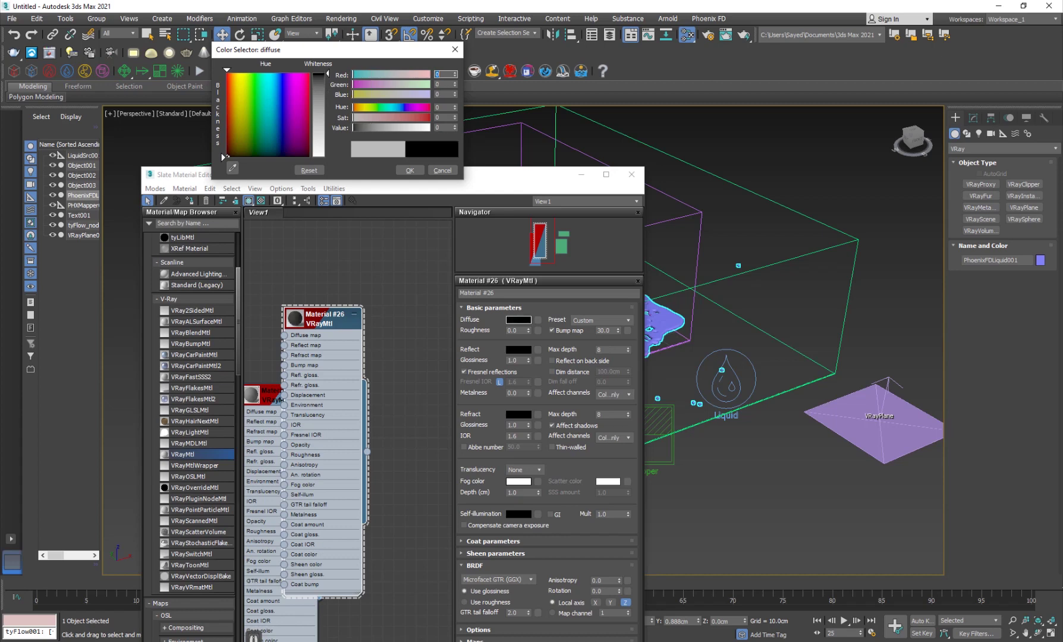
{"action": "left_click", "coordinate": [409, 170]}
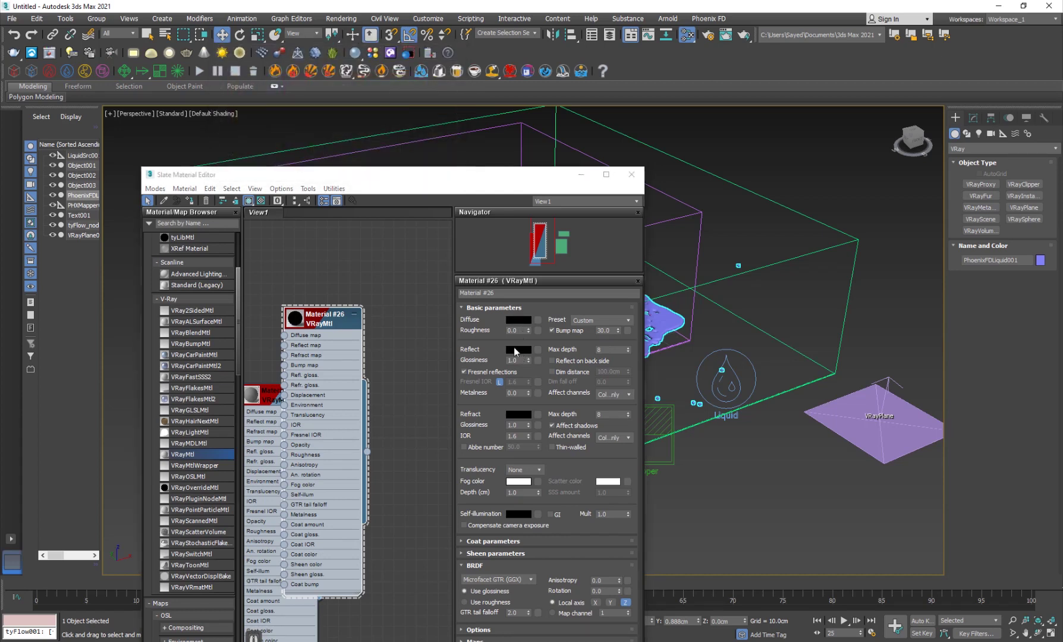
{"action": "left_click", "coordinate": [518, 349]}
{"action": "left_click_drag", "start_coordinate": [327, 149], "coordinate": [327, 108]}
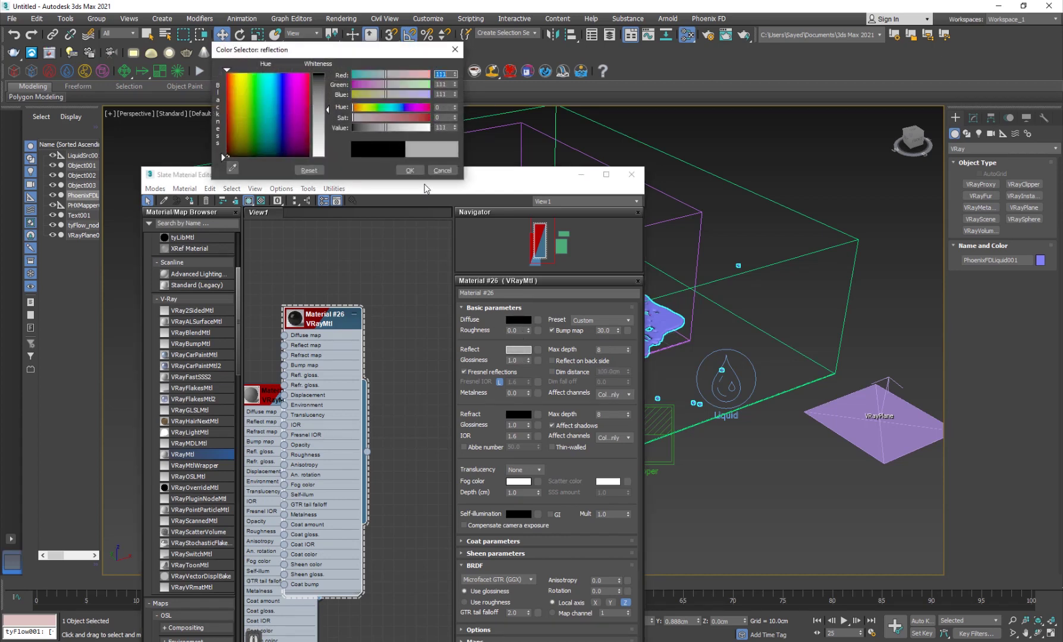
{"action": "left_click", "coordinate": [408, 170]}
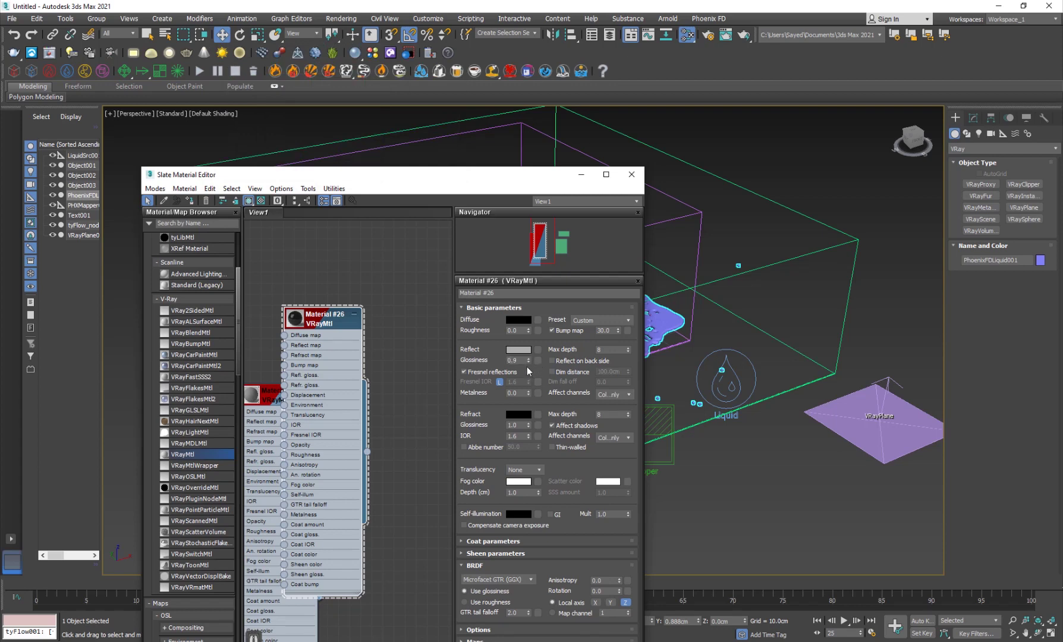
{"action": "left_click", "coordinate": [527, 363]}
{"action": "left_click", "coordinate": [190, 201]}
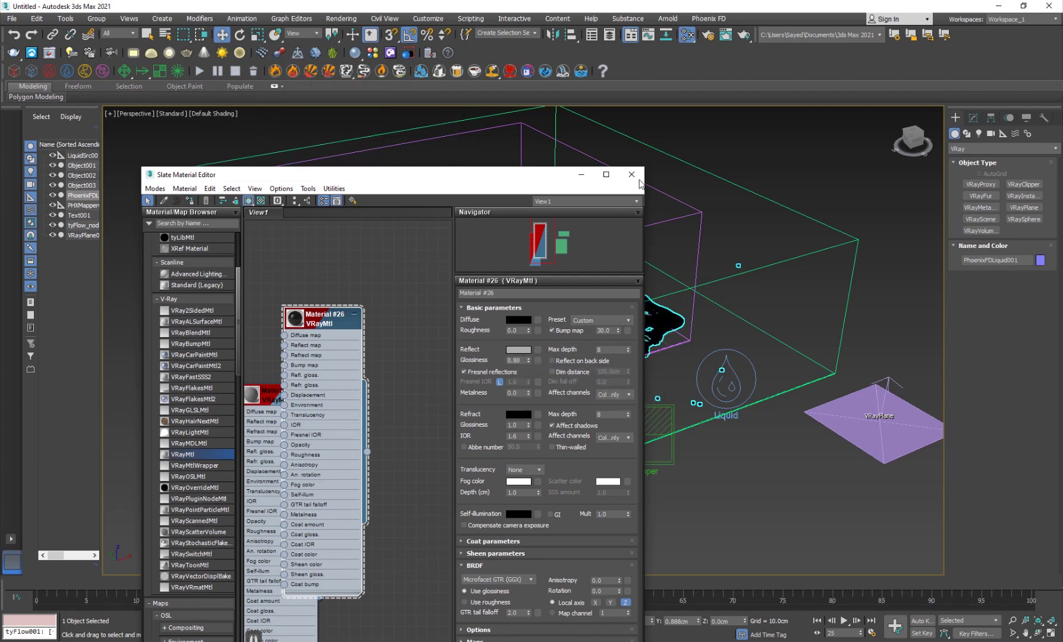
{"action": "left_click", "coordinate": [631, 174]}
Place a Dome-type VRayLight around the TYPE letters and pool, then scrub back to frame 20.
{"action": "left_click", "coordinate": [978, 134]}
{"action": "left_click", "coordinate": [1003, 148]}
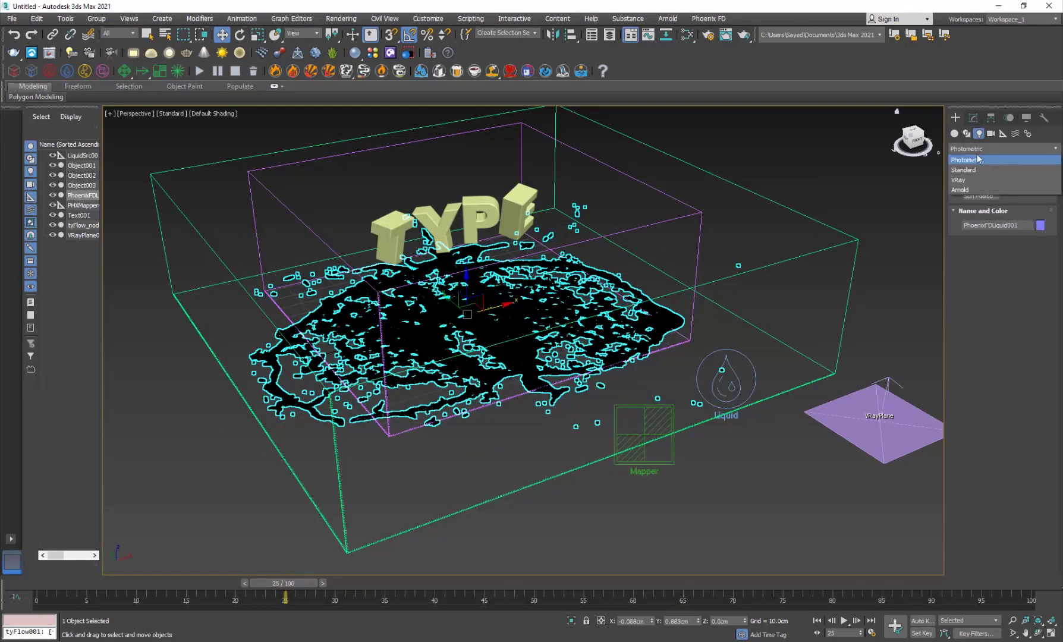
{"action": "left_click", "coordinate": [971, 179]}
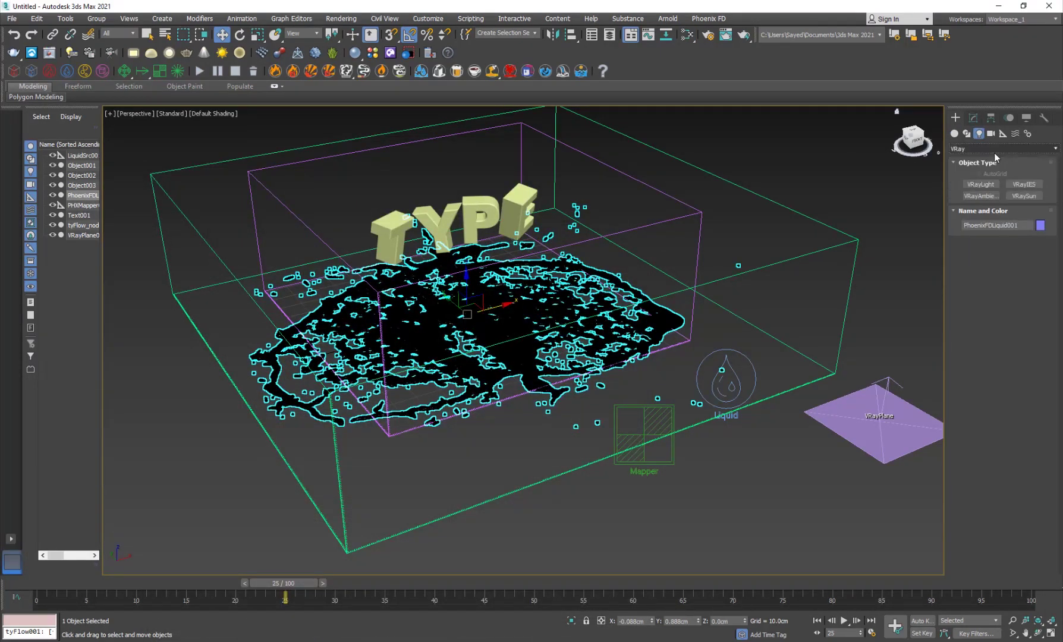
{"action": "left_click", "coordinate": [981, 184]}
{"action": "left_click", "coordinate": [1023, 256]}
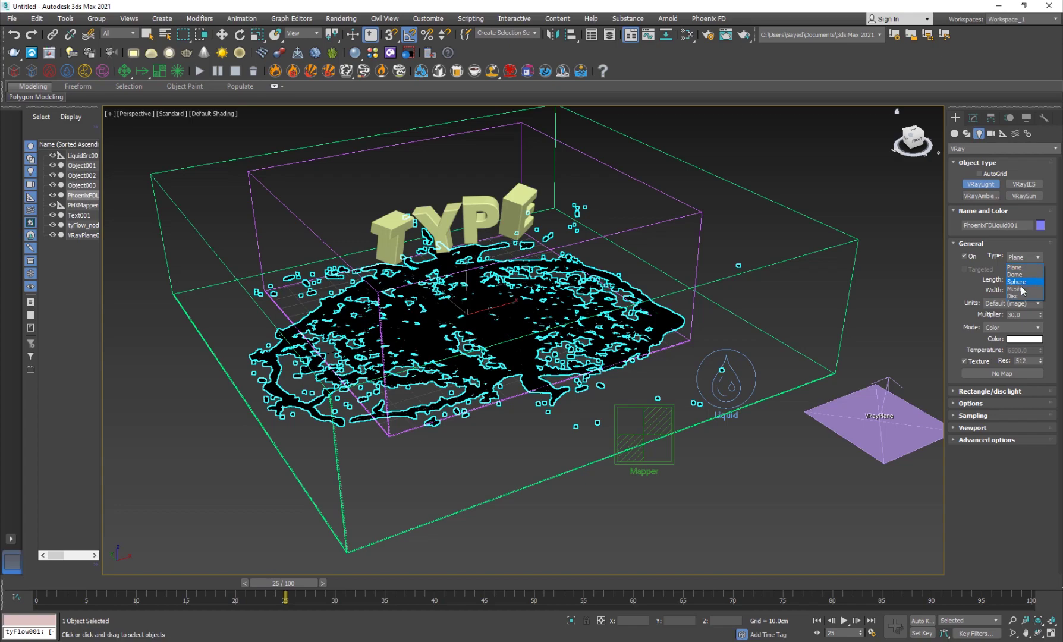
{"action": "left_click", "coordinate": [1015, 274]}
{"action": "left_click", "coordinate": [730, 349]}
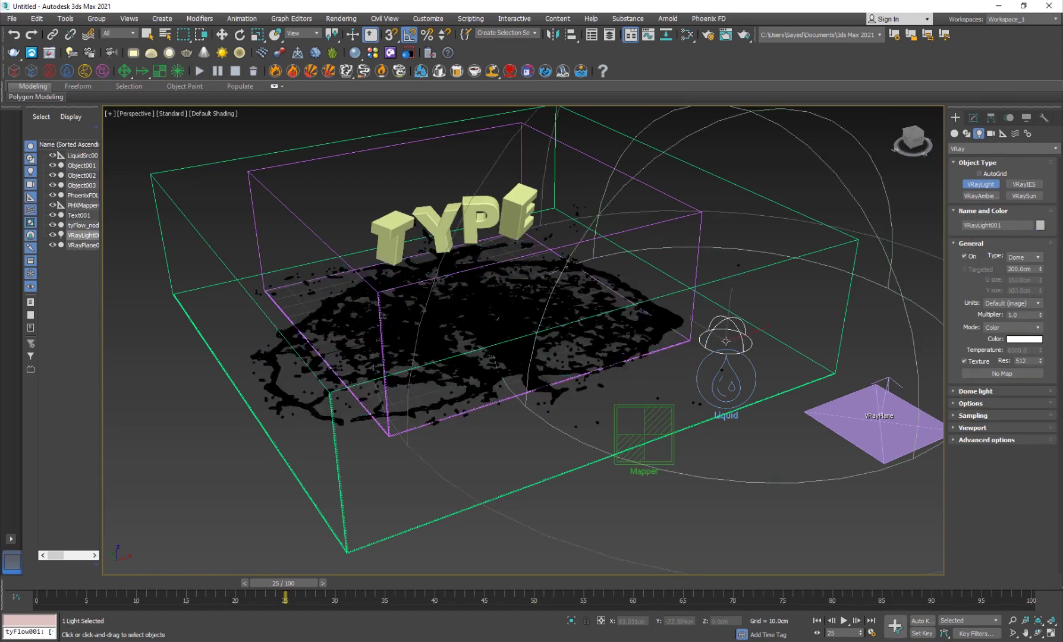
{"action": "middle_click_drag", "start_coordinate": [581, 331], "coordinate": [432, 386], "text": "alt"}
{"action": "scroll", "coordinate": [432, 386], "scroll_direction": "up", "scroll_amount": 1}
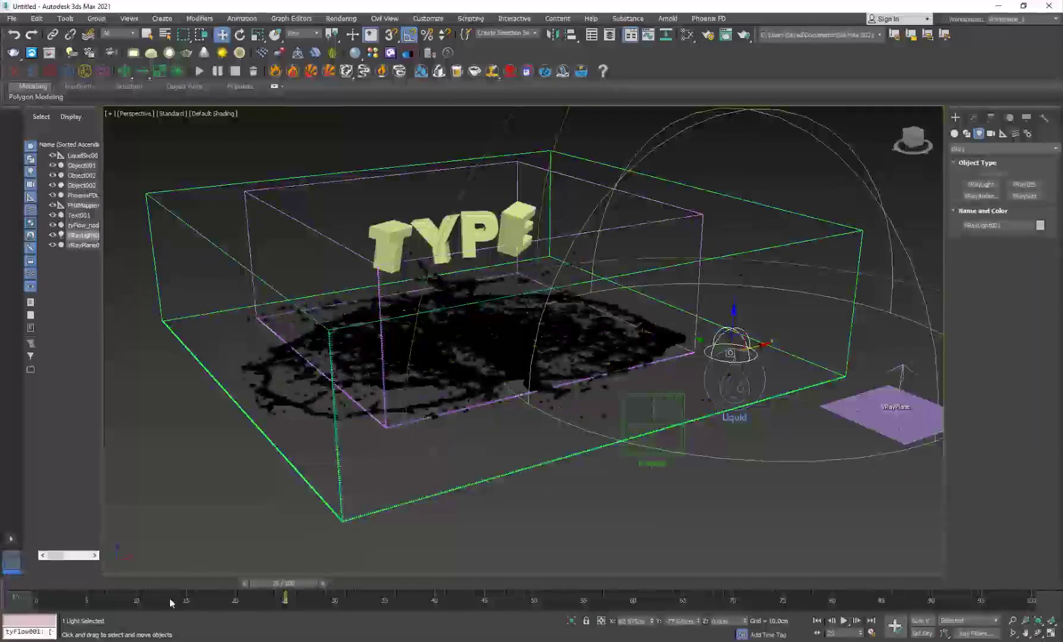
{"action": "left_click_drag", "start_coordinate": [282, 583], "coordinate": [235, 583]}
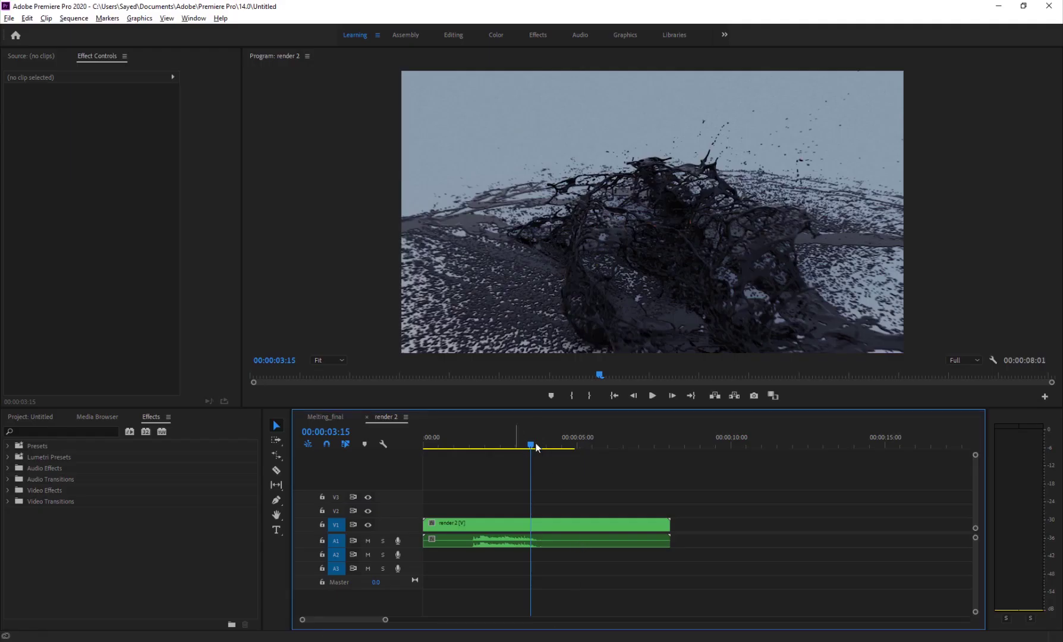
Scrub and play the render 2 splash clip, then jump ahead to 03:11.
{"action": "left_click_drag", "start_coordinate": [536, 443], "coordinate": [491, 455]}
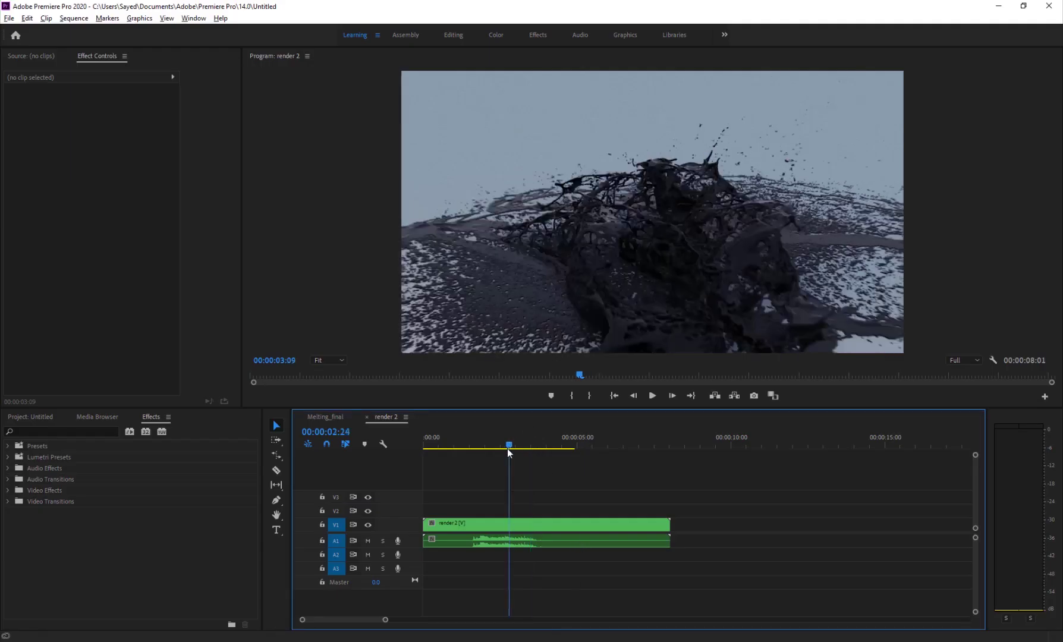
{"action": "key", "text": "space"}
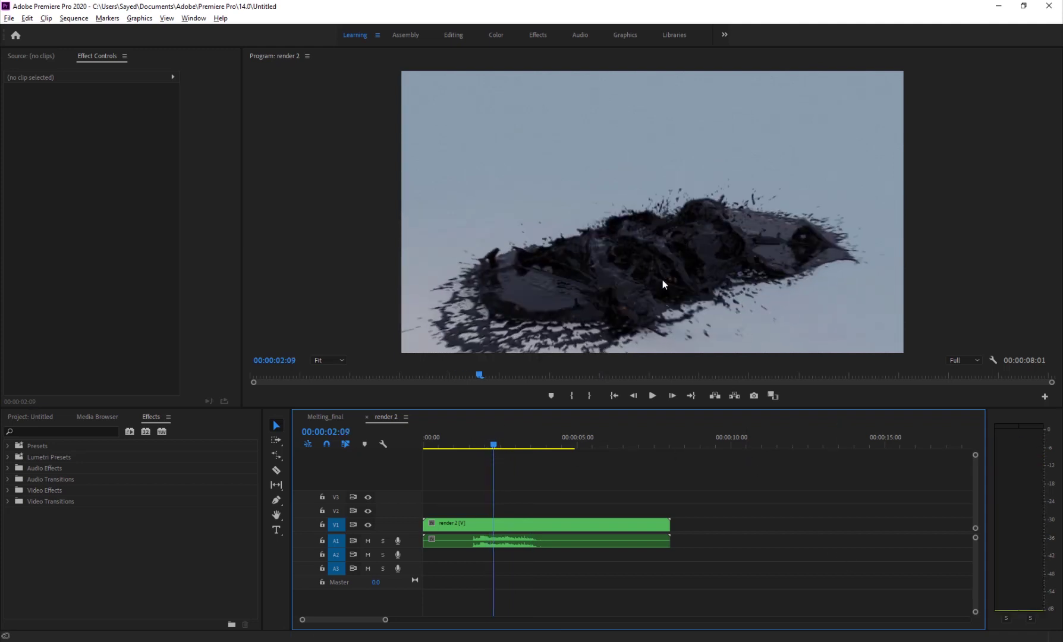
{"action": "left_click", "coordinate": [529, 440]}
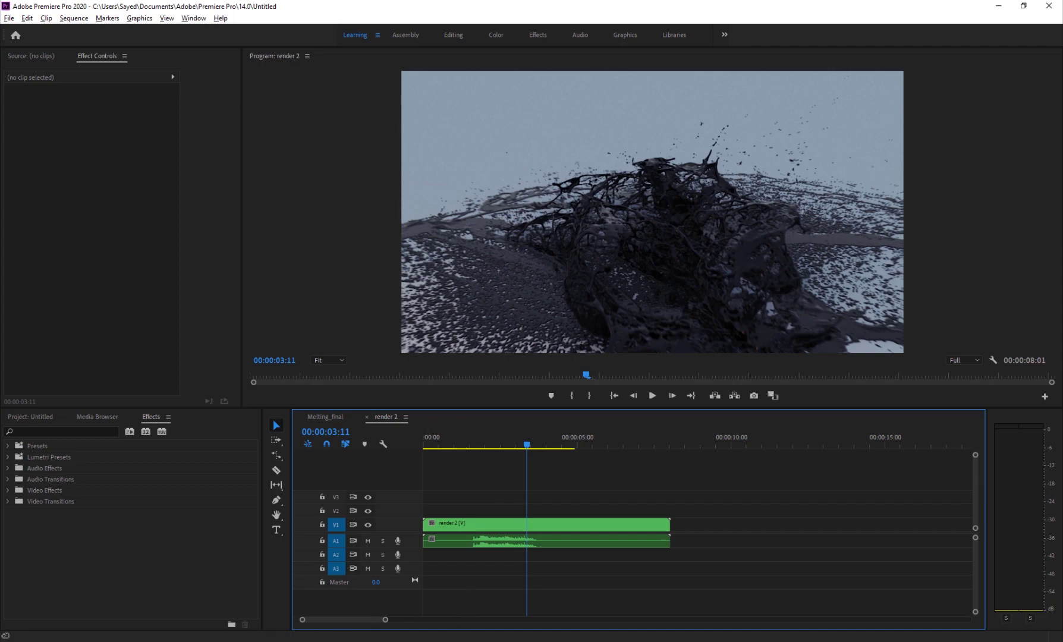
Orbit so TYPE faces the viewer, run V-Ray Viewport IPR over earlier frames, then stop it.
{"action": "key", "text": "alt+Tab"}
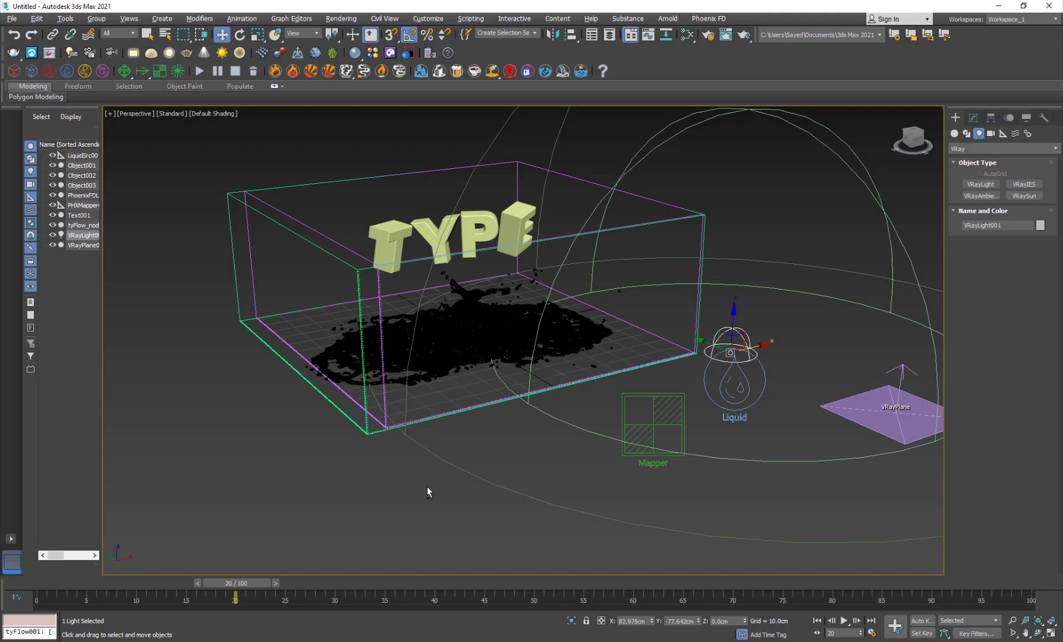
{"action": "scroll", "coordinate": [427, 491], "scroll_direction": "up", "scroll_amount": 1}
{"action": "scroll", "coordinate": [427, 476], "scroll_direction": "up", "scroll_amount": 1}
{"action": "scroll", "coordinate": [394, 469], "scroll_direction": "up", "scroll_amount": 1}
{"action": "scroll", "coordinate": [393, 469], "scroll_direction": "up", "scroll_amount": 1}
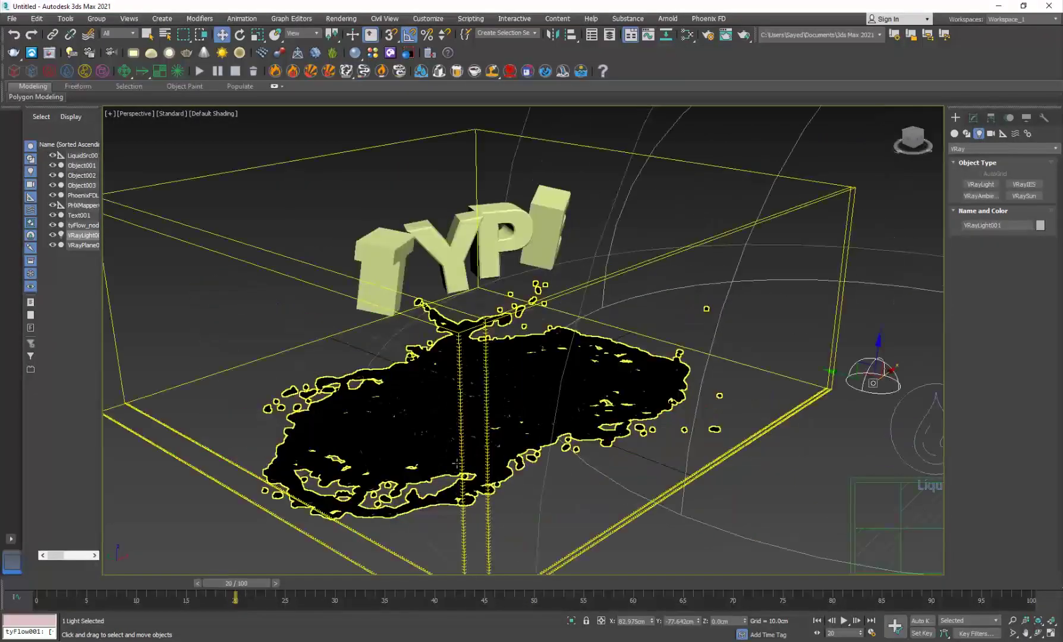
{"action": "middle_click_drag", "start_coordinate": [458, 464], "coordinate": [510, 411], "text": "alt"}
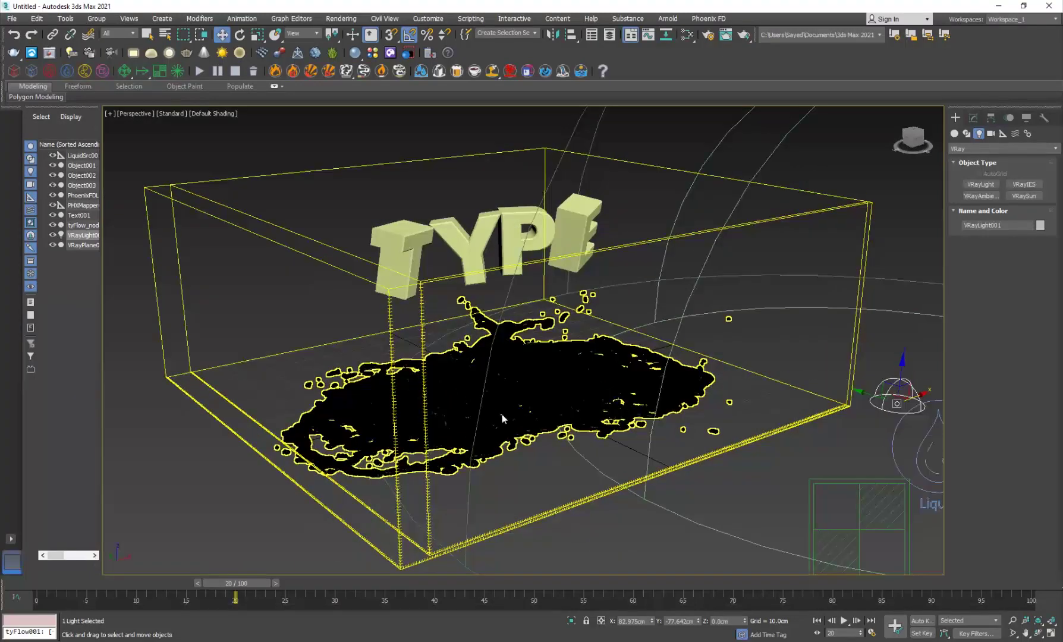
{"action": "left_click", "coordinate": [173, 113]}
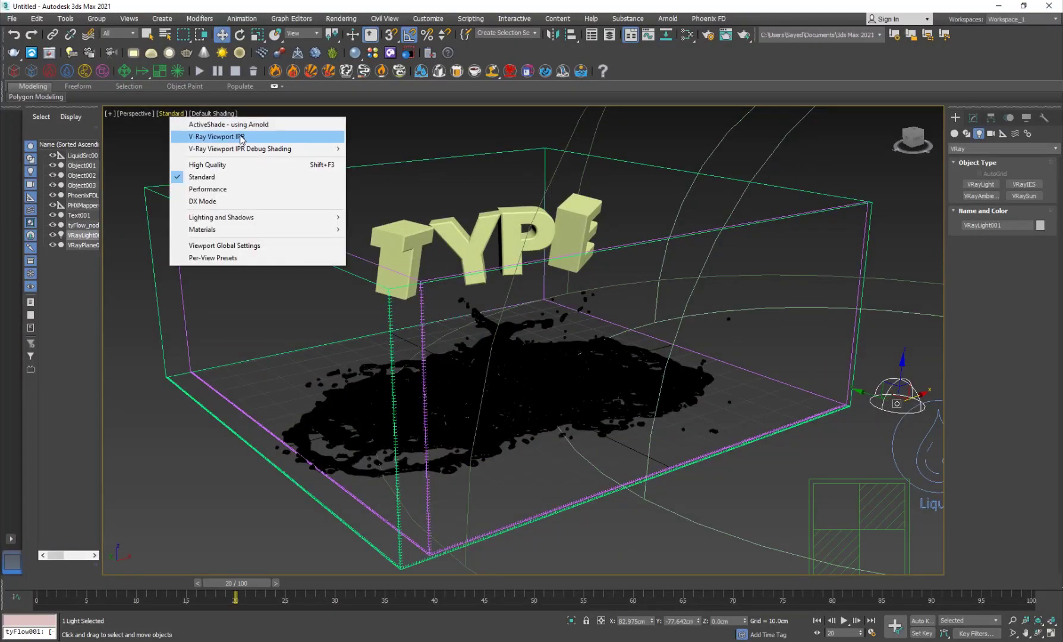
{"action": "left_click", "coordinate": [240, 137]}
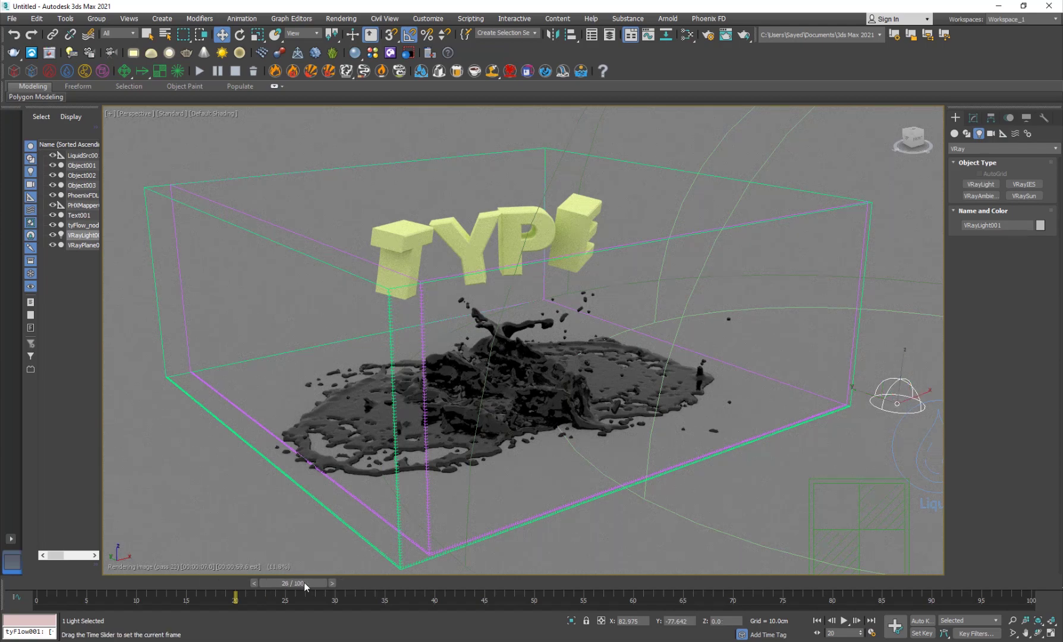
{"action": "mouse_move", "coordinate": [252, 583]}
{"action": "left_mouse_down"}
{"action": "mouse_move", "coordinate": [189, 583]}
{"action": "mouse_move", "coordinate": [224, 584]}
{"action": "left_mouse_up"}
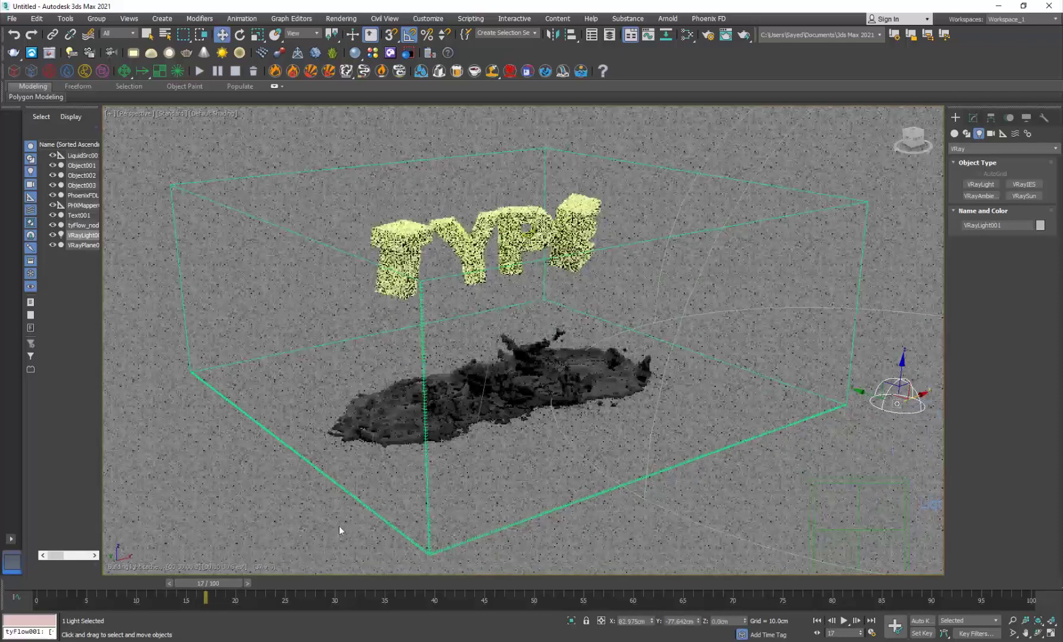
{"action": "left_click", "coordinate": [580, 563]}
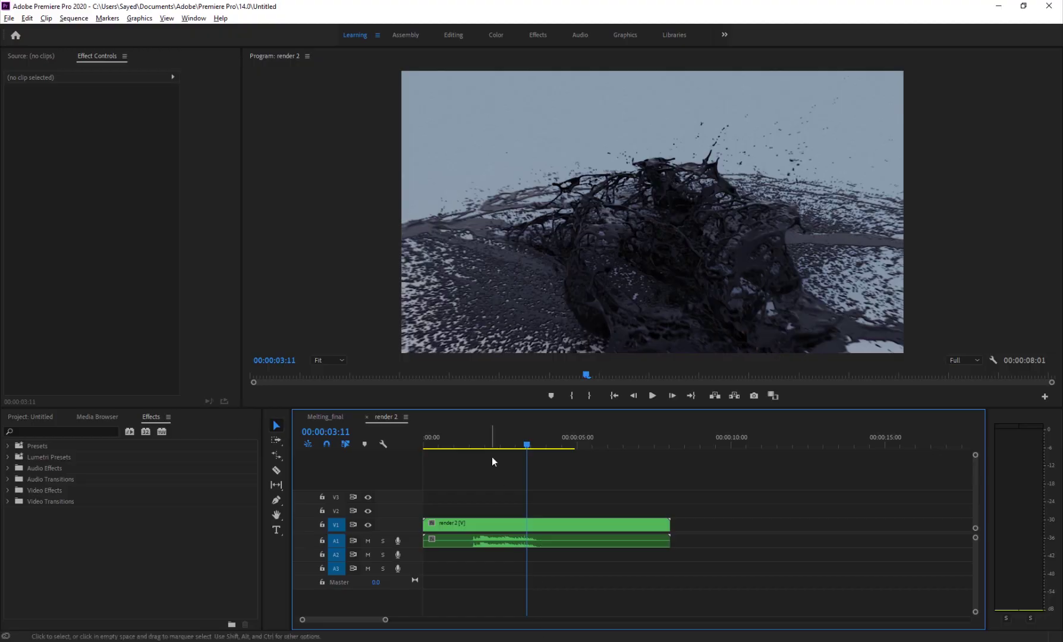
Drag the render 2 playhead forward to compare the rendered liquid splash.
{"action": "left_click_drag", "start_coordinate": [492, 447], "coordinate": [517, 448]}
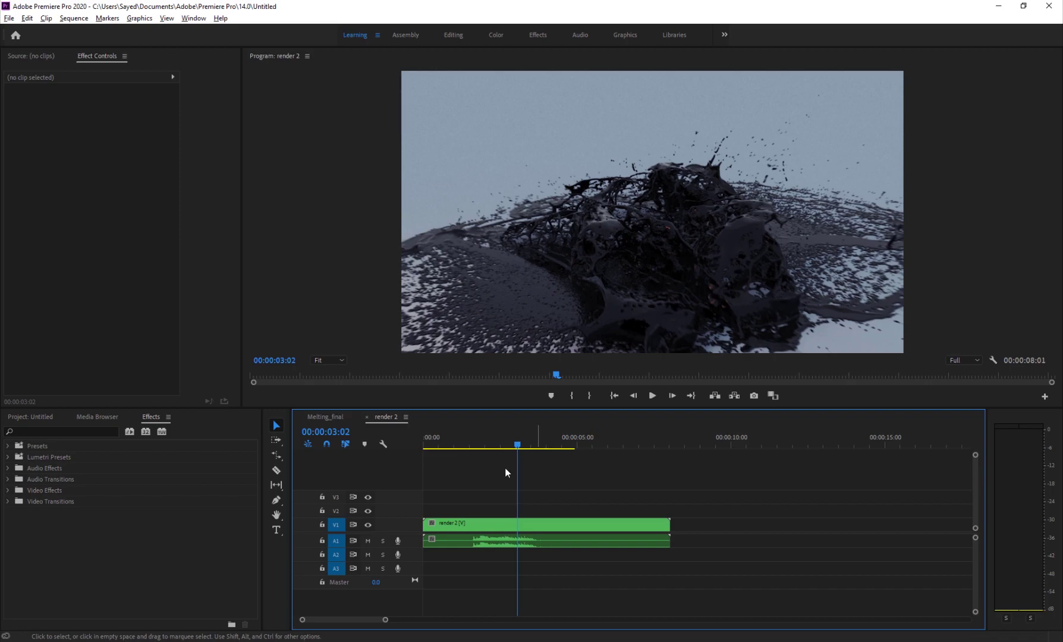
Switch away from 3ds Max to the FX Maniac YouTube channel in Chrome.
{"action": "key", "text": "alt+Tab"}
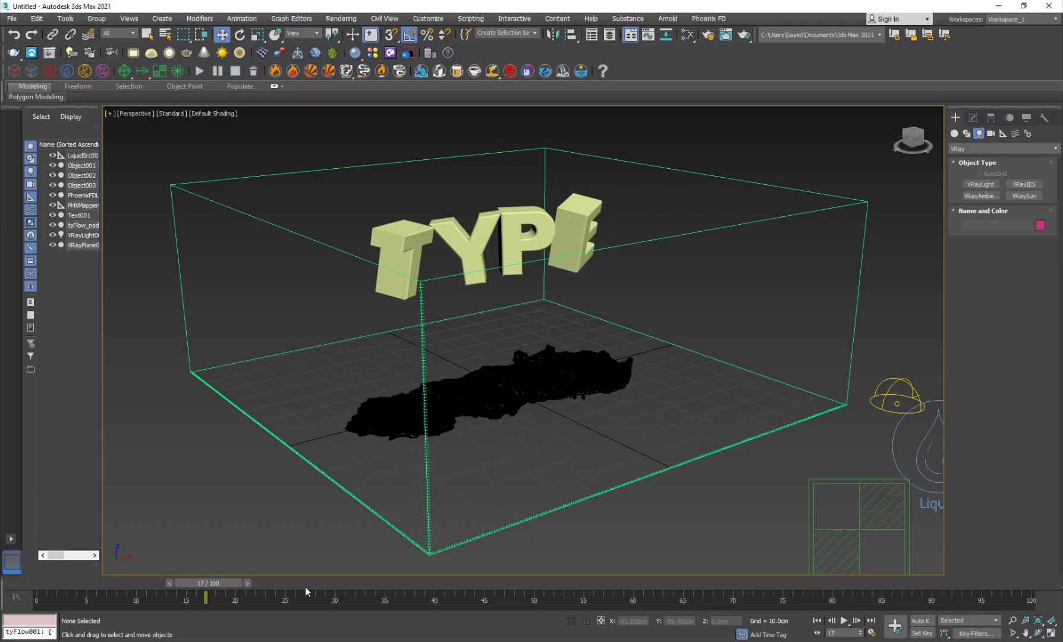
{"action": "key", "text": "alt+Tab"}
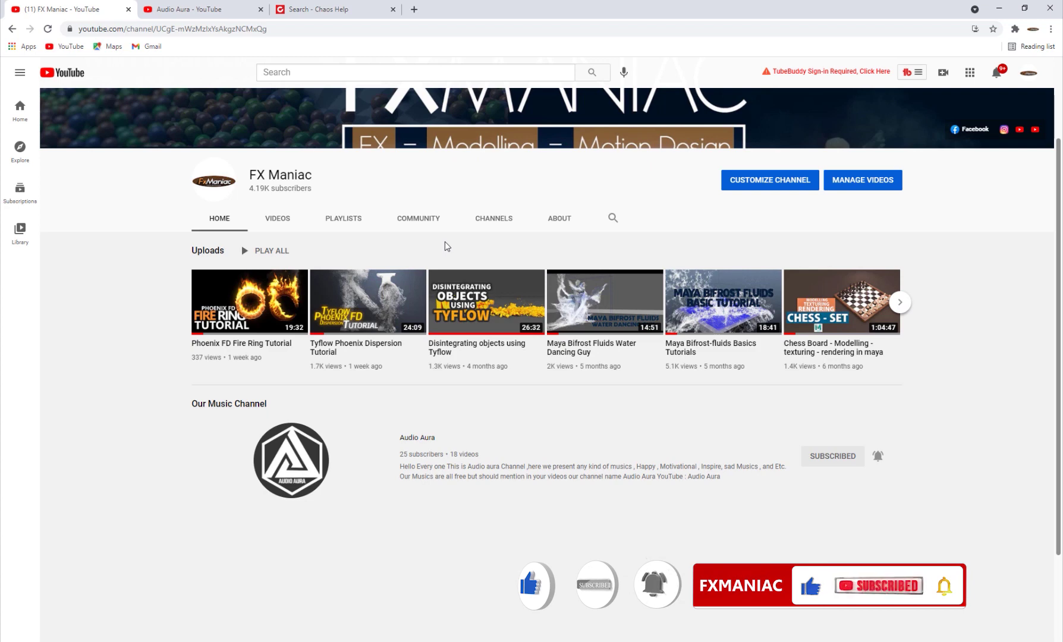
{"action": "scroll", "coordinate": [445, 245], "scroll_direction": "up", "scroll_amount": 2}
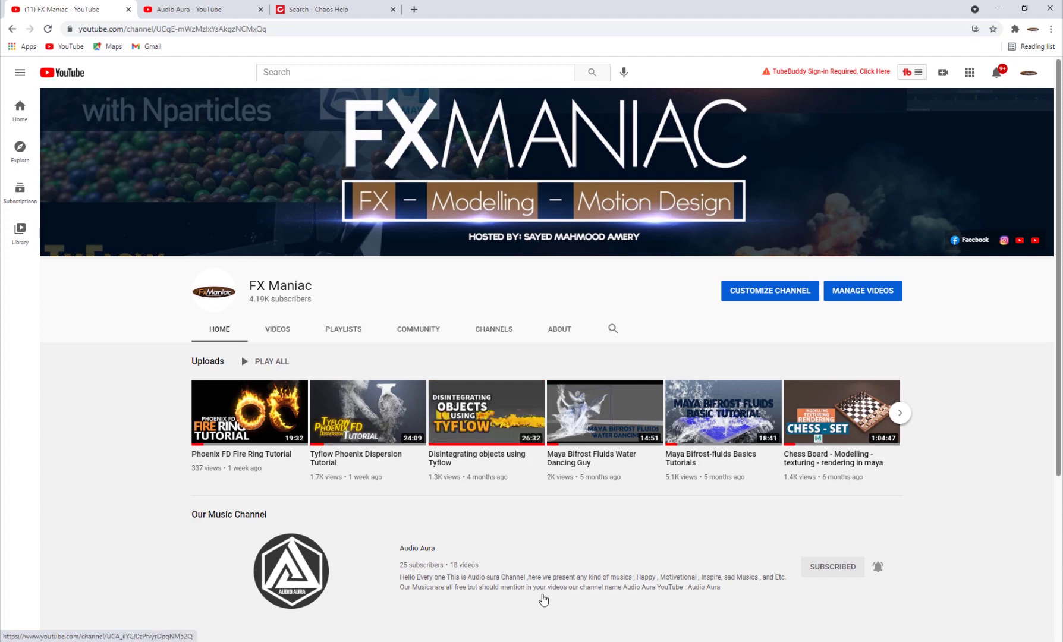
{"action": "scroll", "coordinate": [490, 503], "scroll_direction": "down", "scroll_amount": 2}
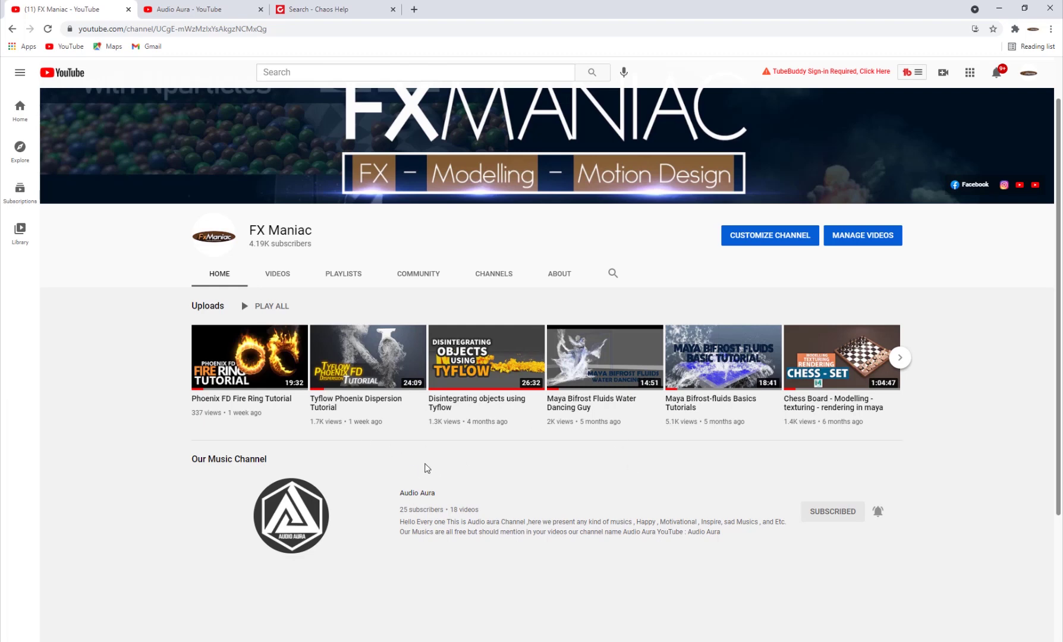
{"action": "scroll", "coordinate": [424, 468], "scroll_direction": "down", "scroll_amount": 4}
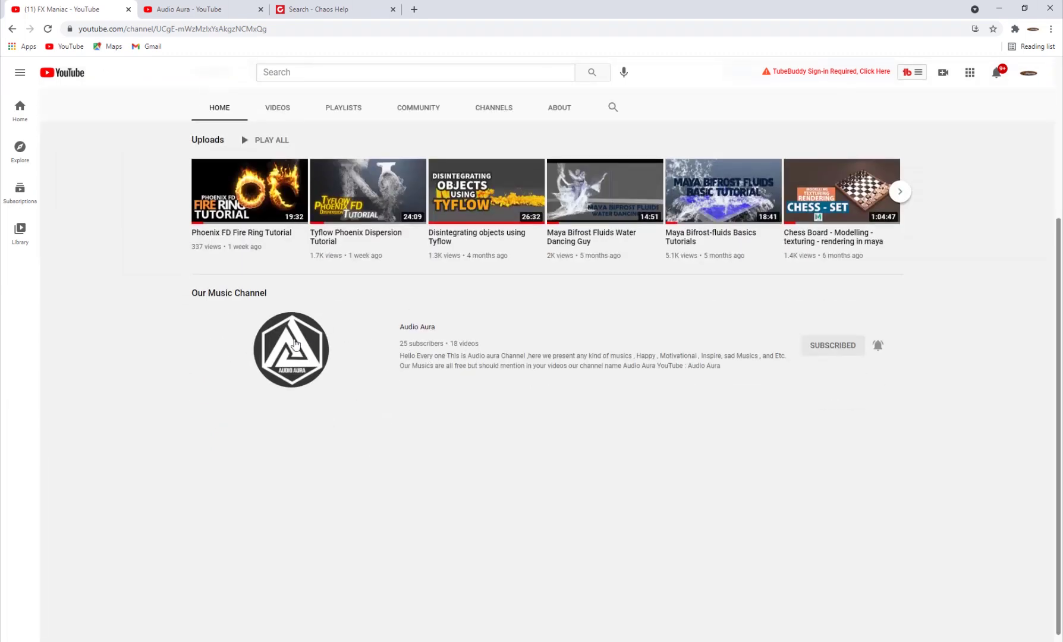
{"action": "scroll", "coordinate": [197, 309], "scroll_direction": "up", "scroll_amount": 3}
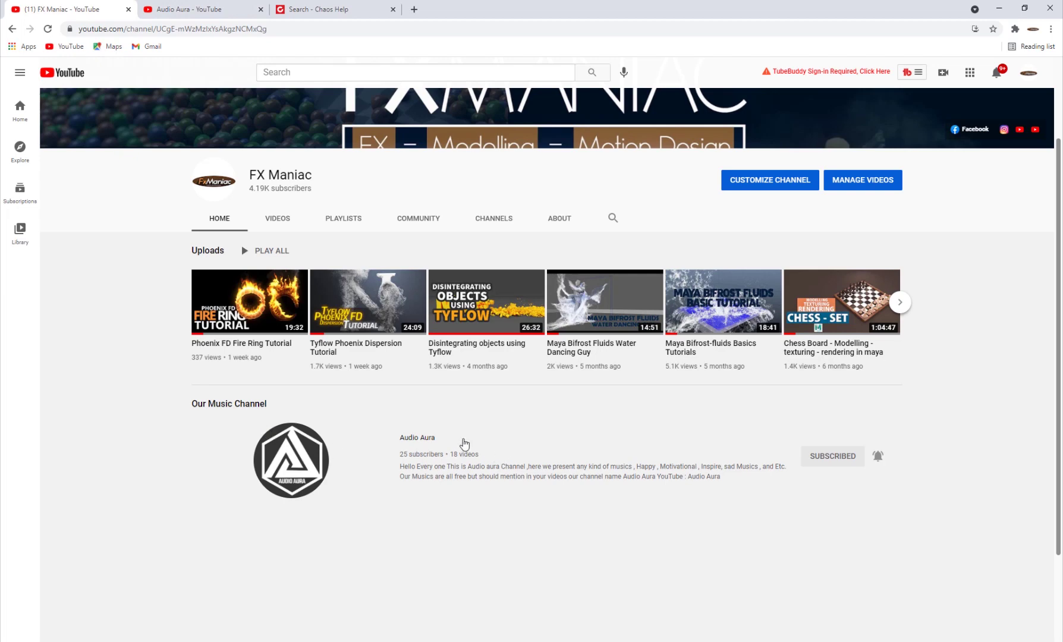
{"action": "key", "text": "ctrl+Tab"}
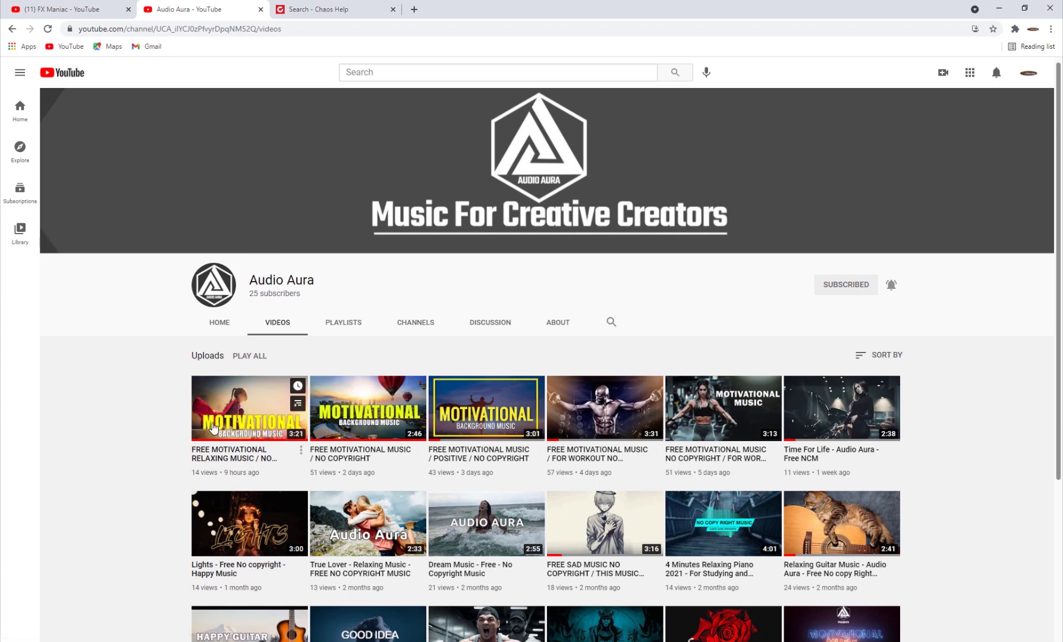
{"action": "mouse_move", "coordinate": [368, 407]}
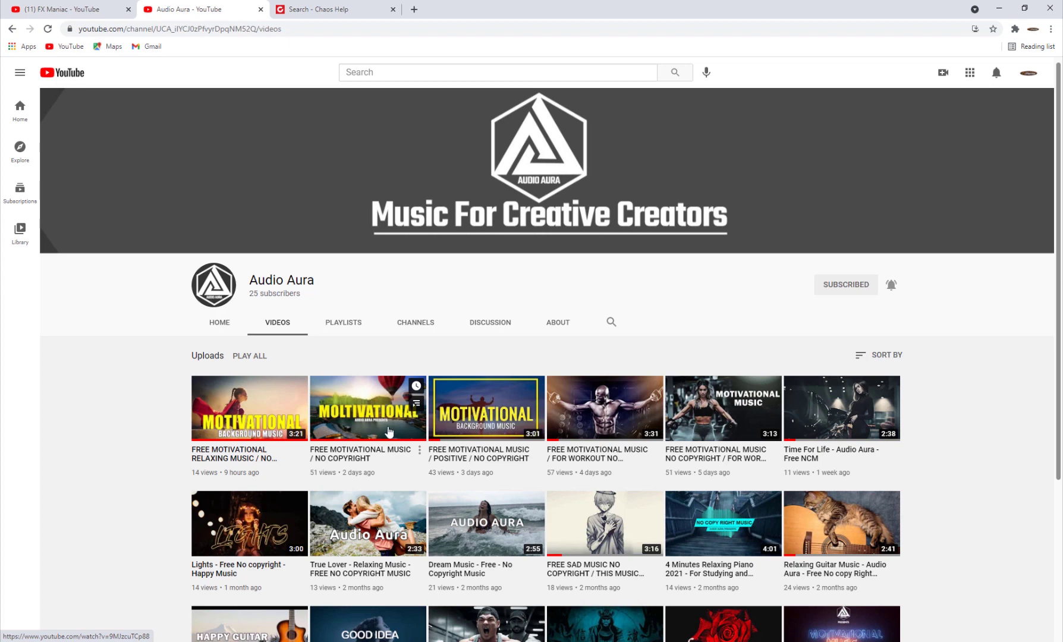
{"action": "scroll", "coordinate": [411, 415], "scroll_direction": "down", "scroll_amount": 3}
{"action": "scroll", "coordinate": [415, 373], "scroll_direction": "up", "scroll_amount": 3}
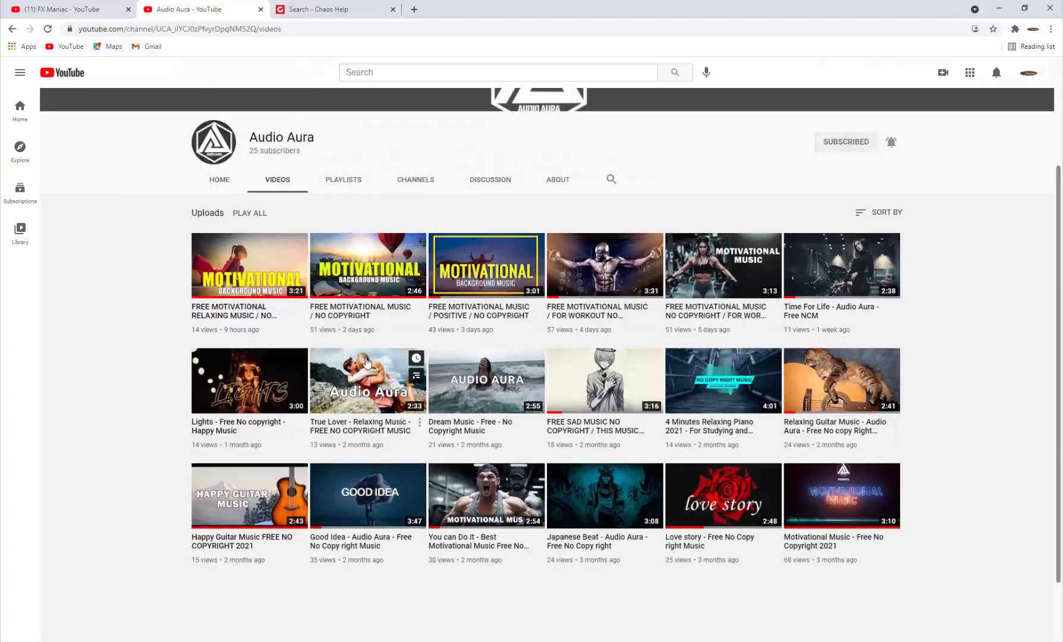
{"action": "scroll", "coordinate": [332, 332], "scroll_direction": "up", "scroll_amount": 2}
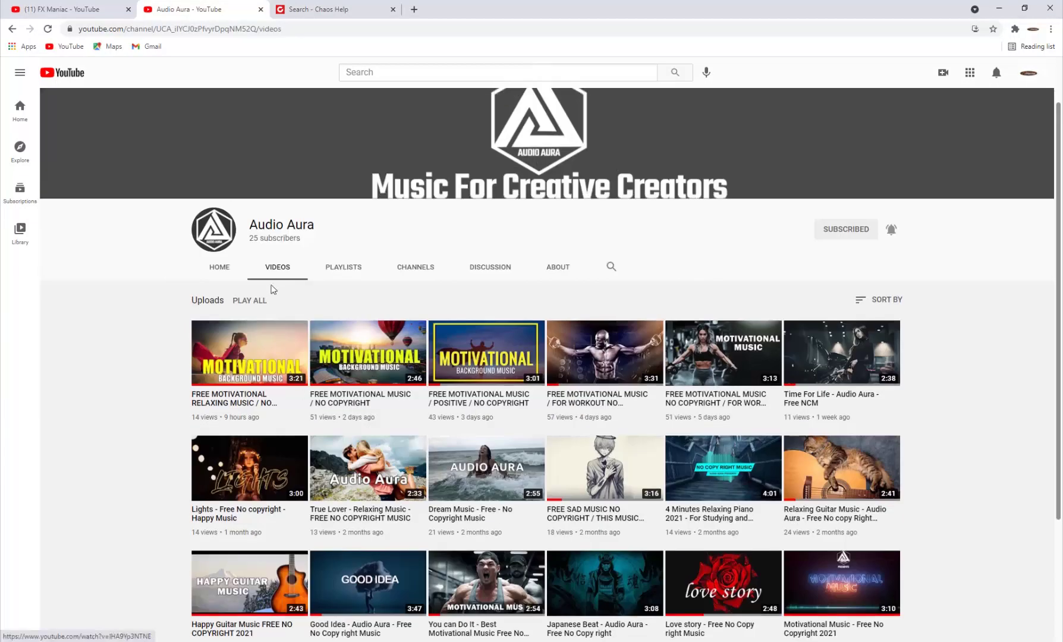
{"action": "left_click", "coordinate": [86, 9]}
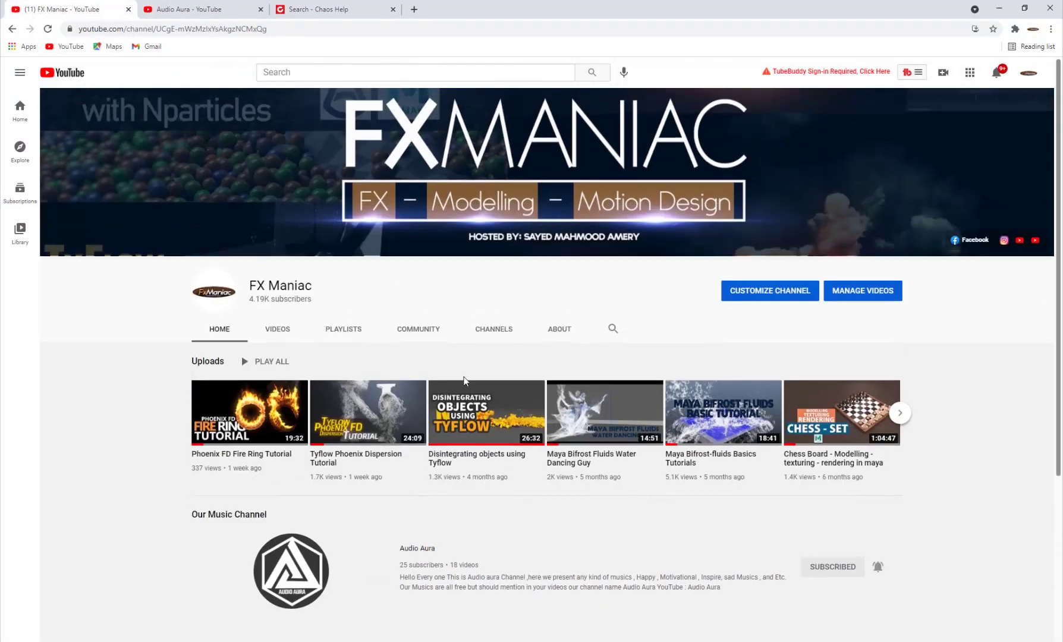